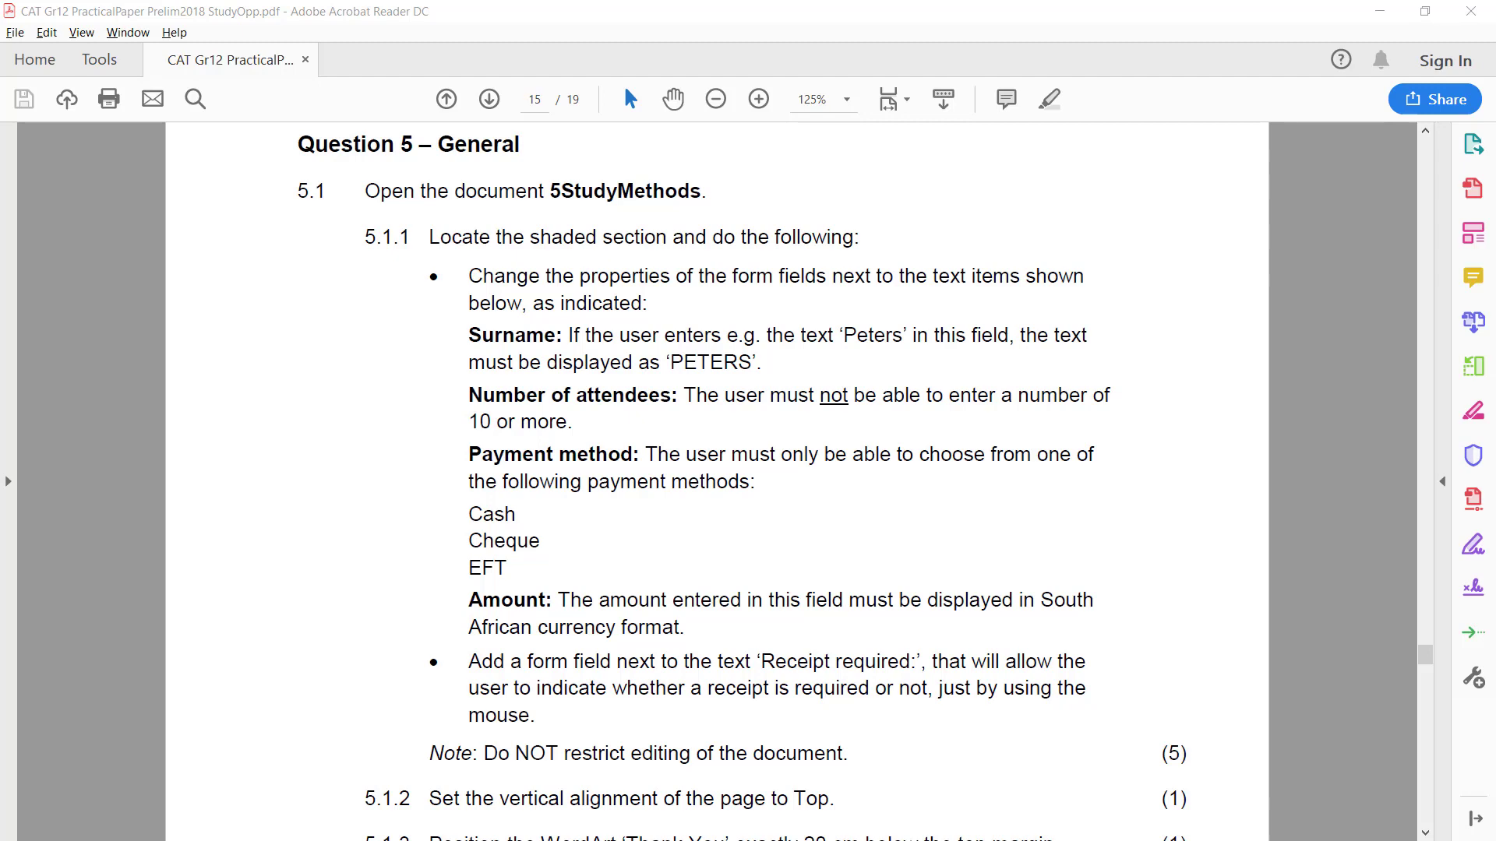
Open the 5StudyMethods document from the DATA-Gr12 folder in Word.
{"action": "key", "text": "alt+Tab"}
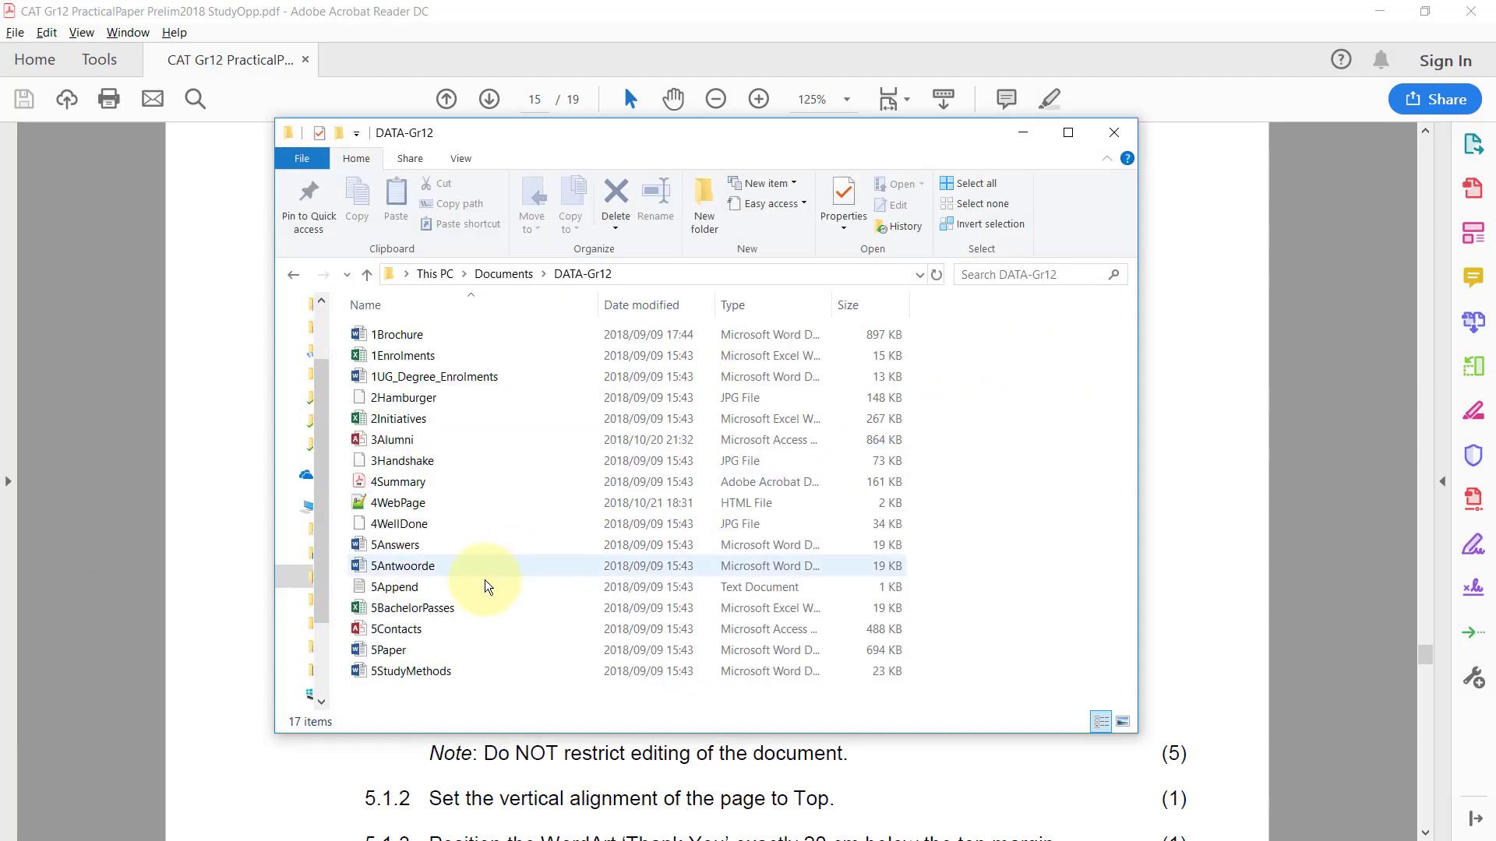
{"action": "double_click", "coordinate": [397, 672]}
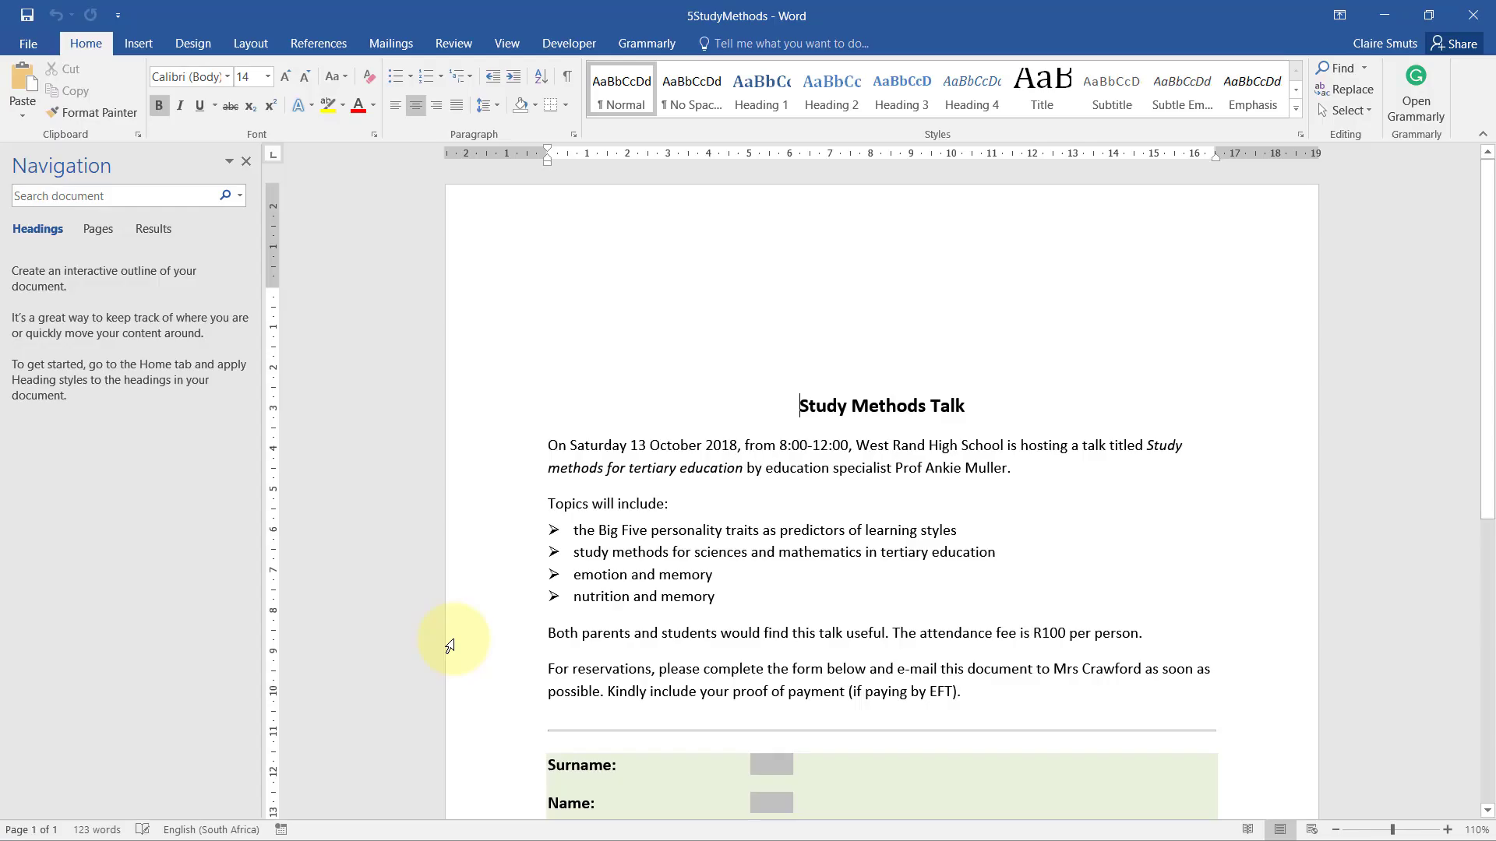
Close the Navigation pane and scroll to the reservation form, checking question 5.1.1.
{"action": "left_click", "coordinate": [246, 162]}
{"action": "key", "text": "alt+Tab"}
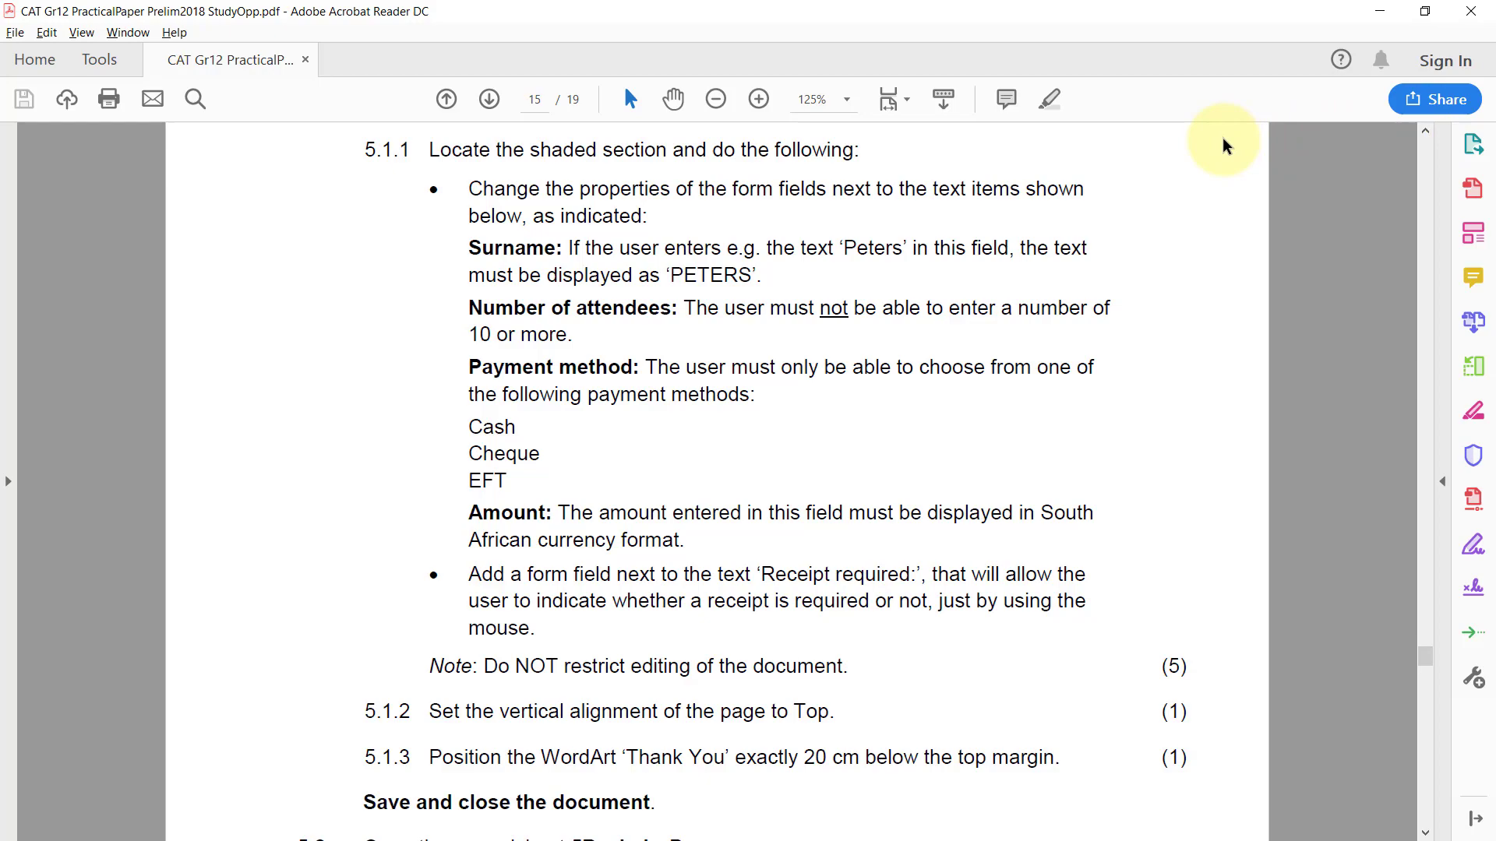
{"action": "key", "text": "alt+Tab"}
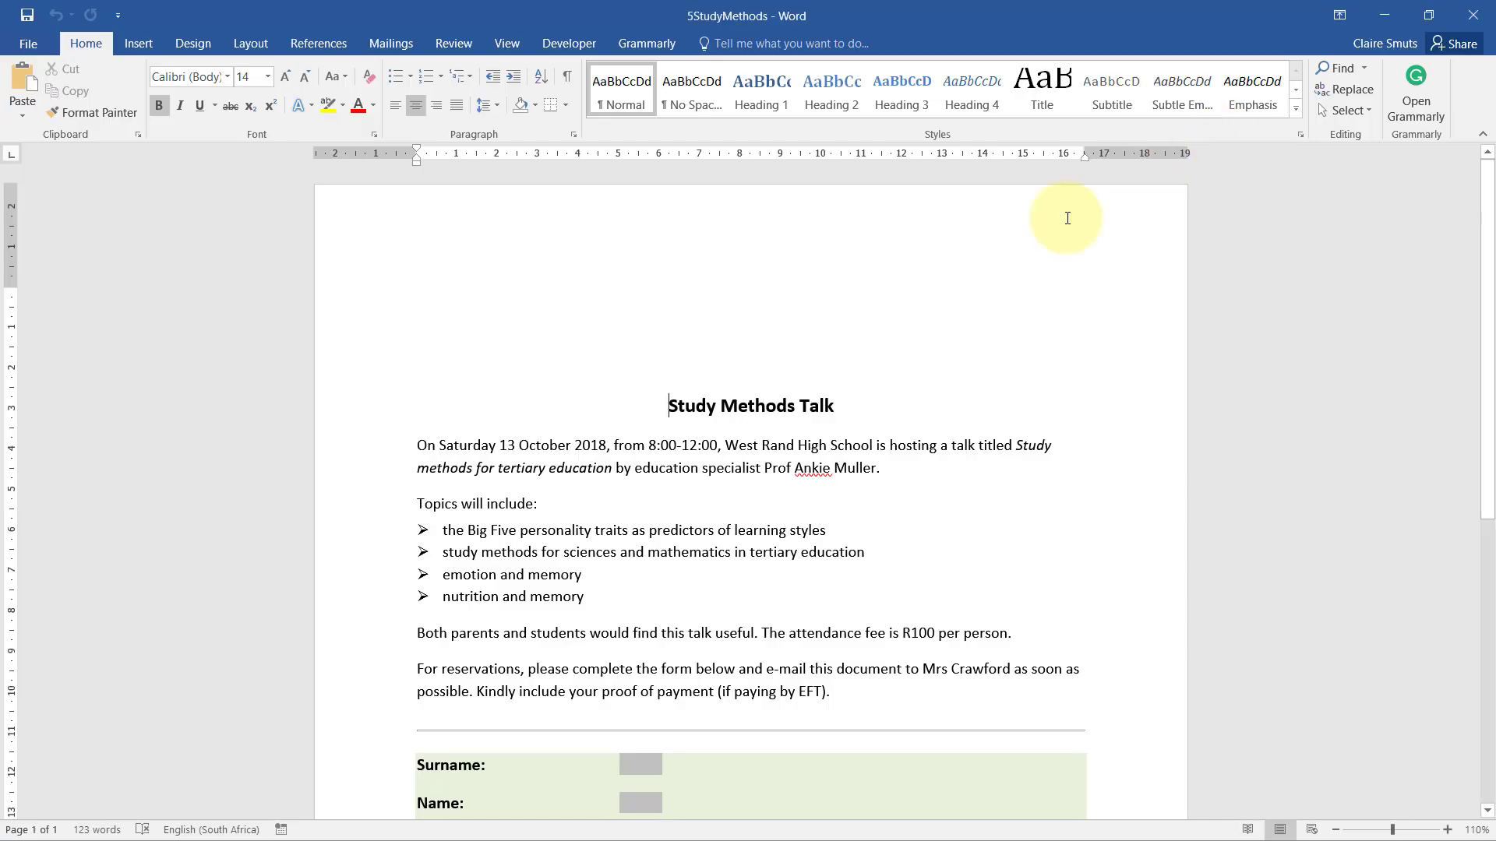
{"action": "scroll", "coordinate": [717, 437], "scroll_direction": "down", "scroll_amount": 3}
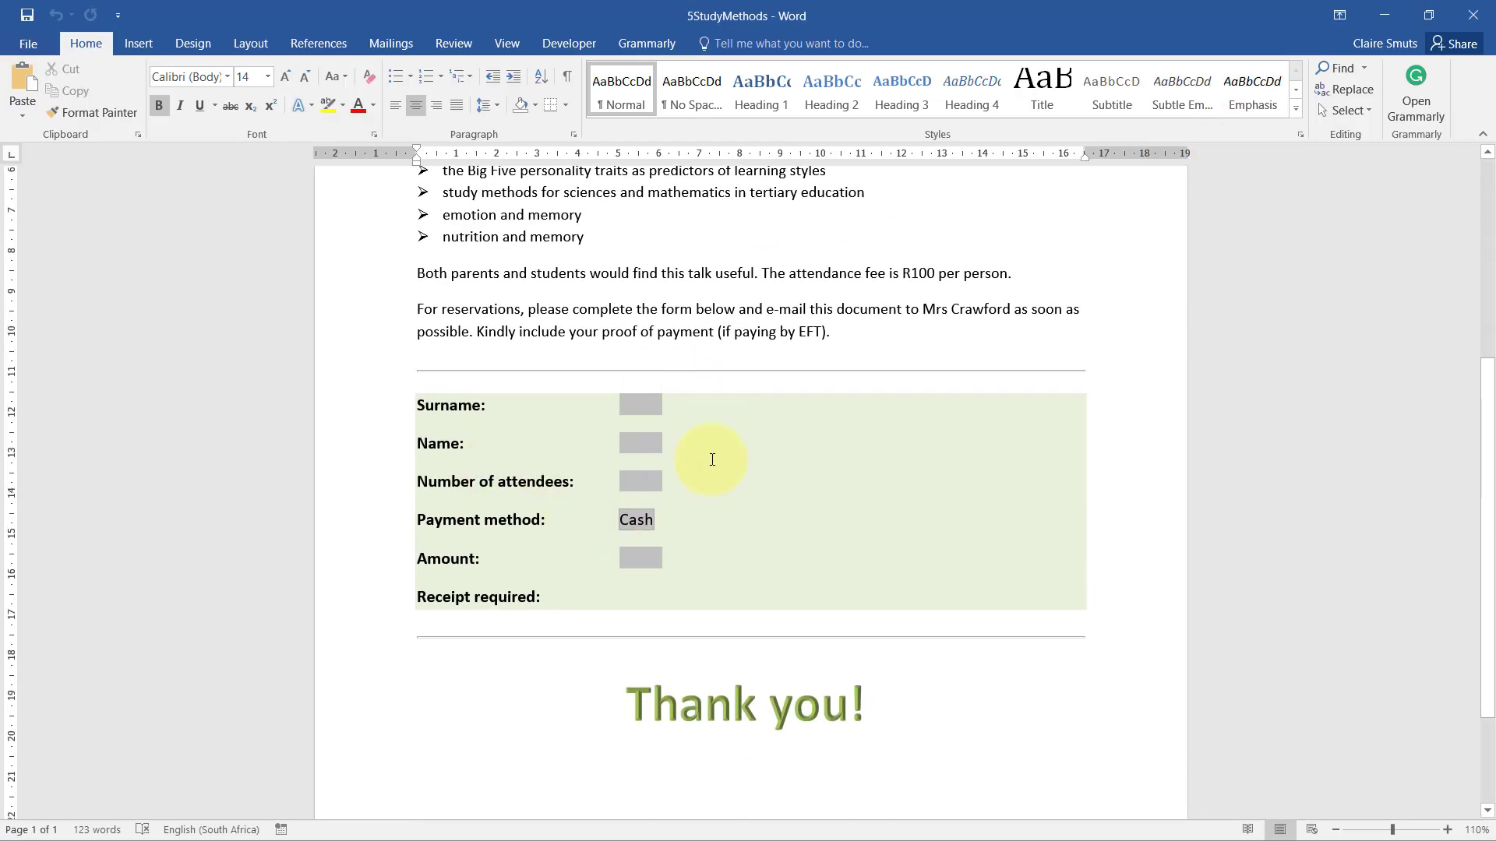
{"action": "key", "text": "alt+Tab"}
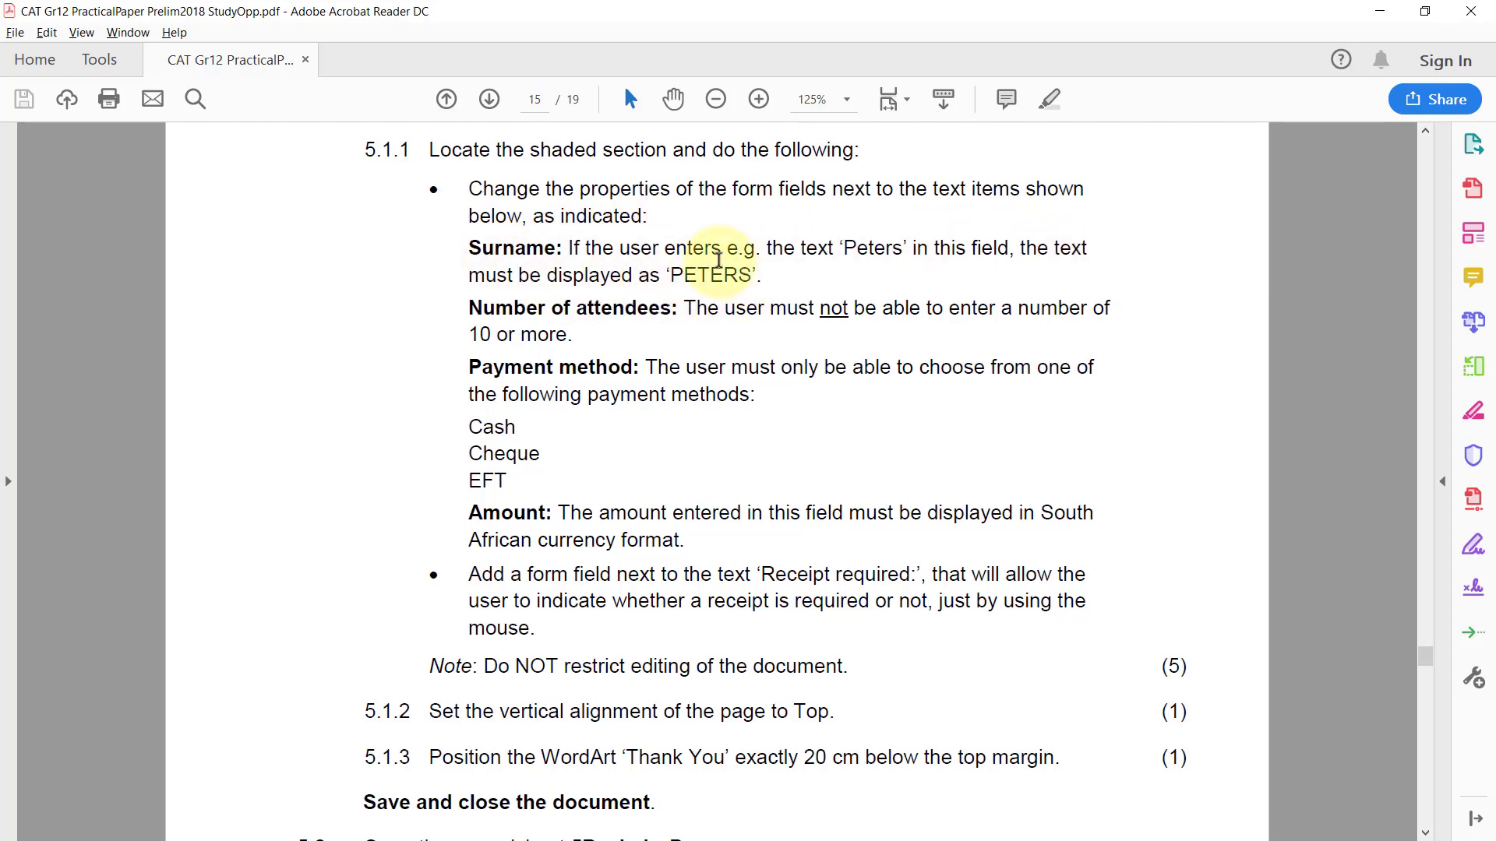
{"action": "key", "text": "alt+Tab"}
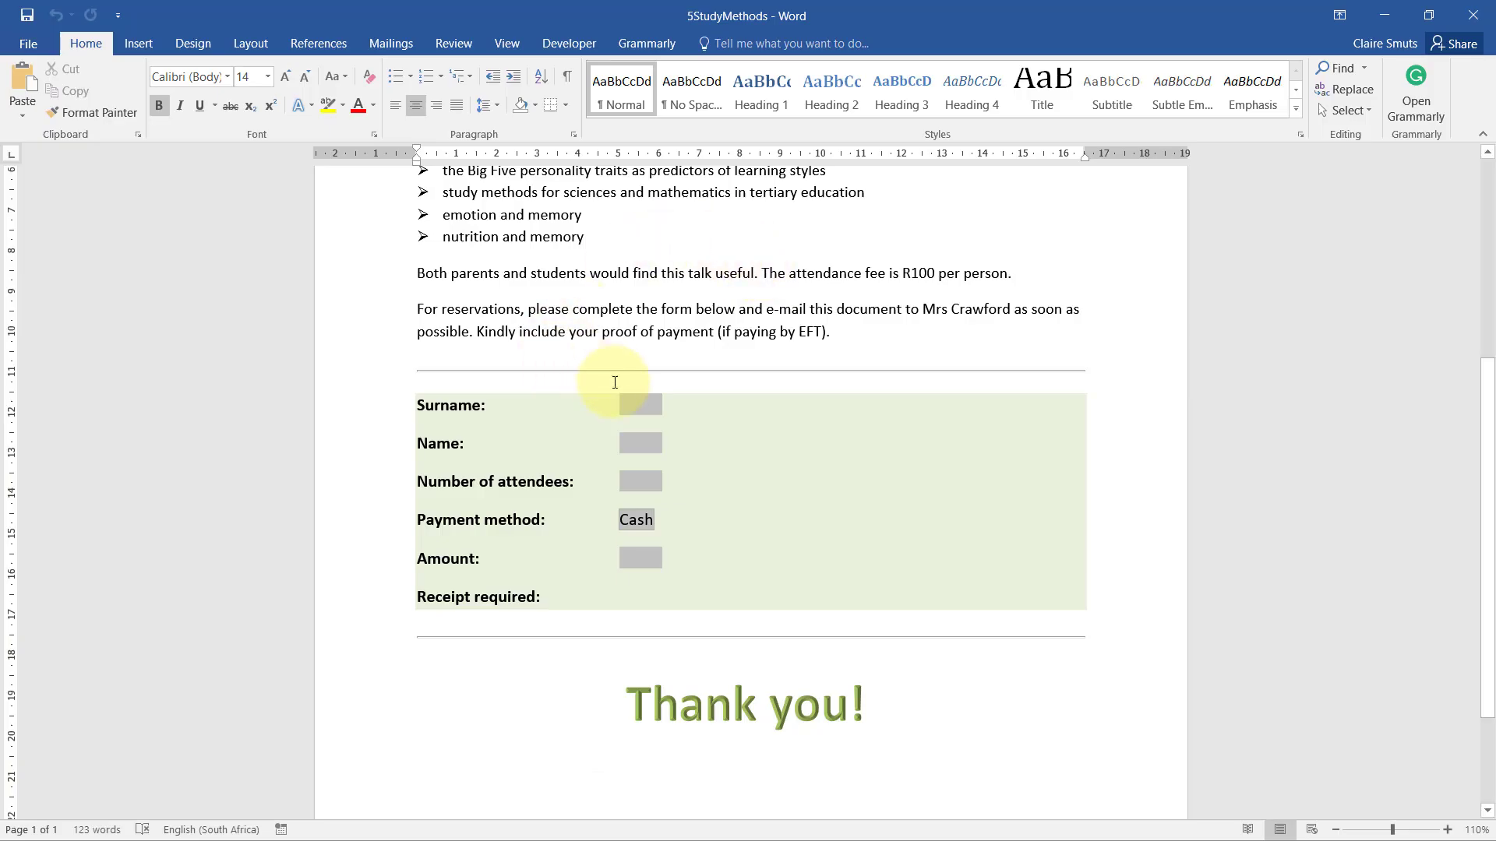
Set the Surname text form field's text format to Uppercase.
{"action": "double_click", "coordinate": [642, 403]}
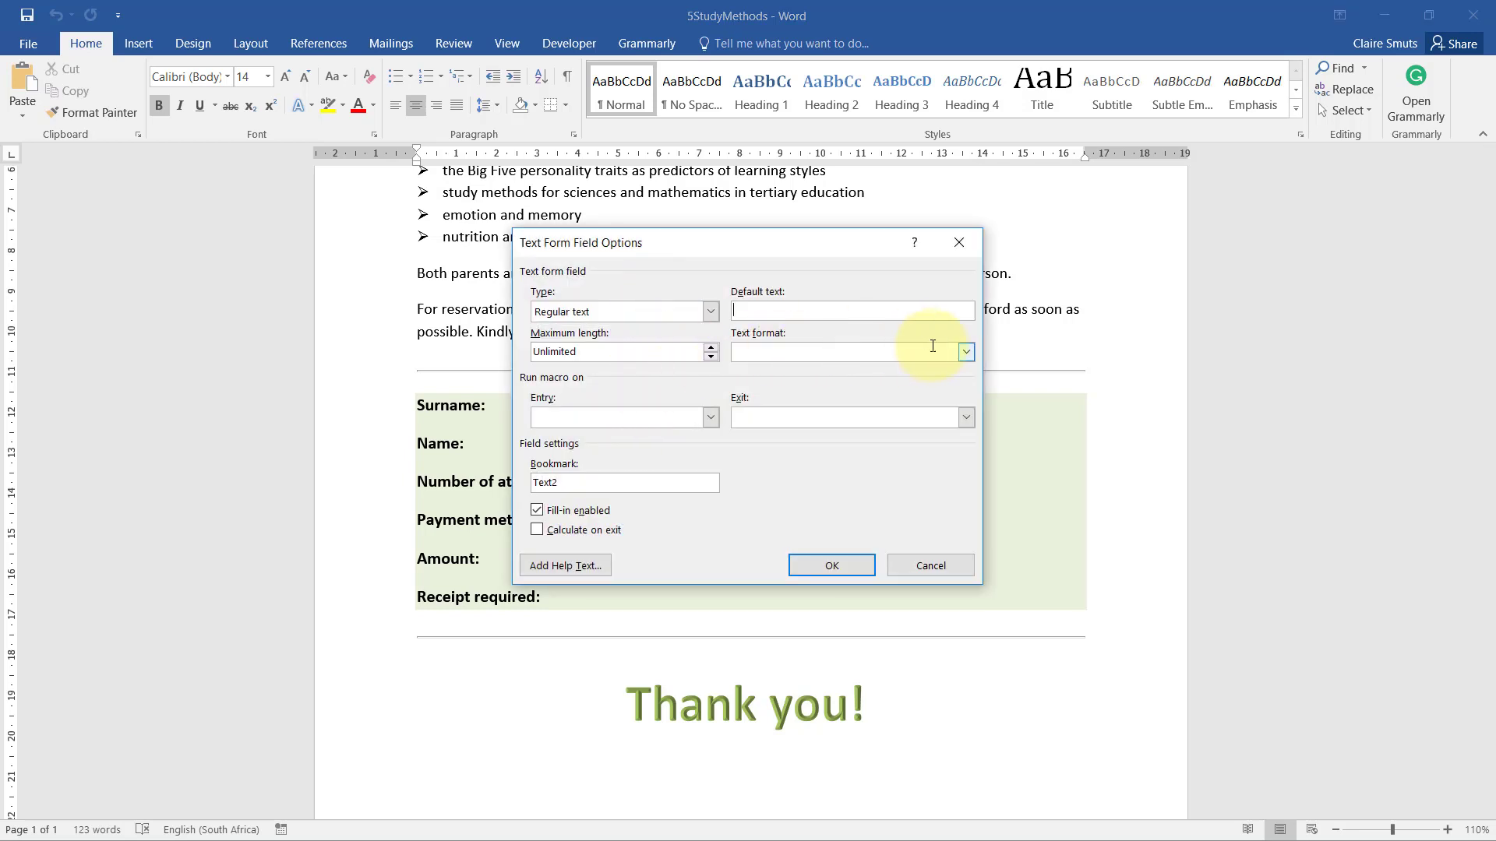
{"action": "left_click", "coordinate": [970, 353]}
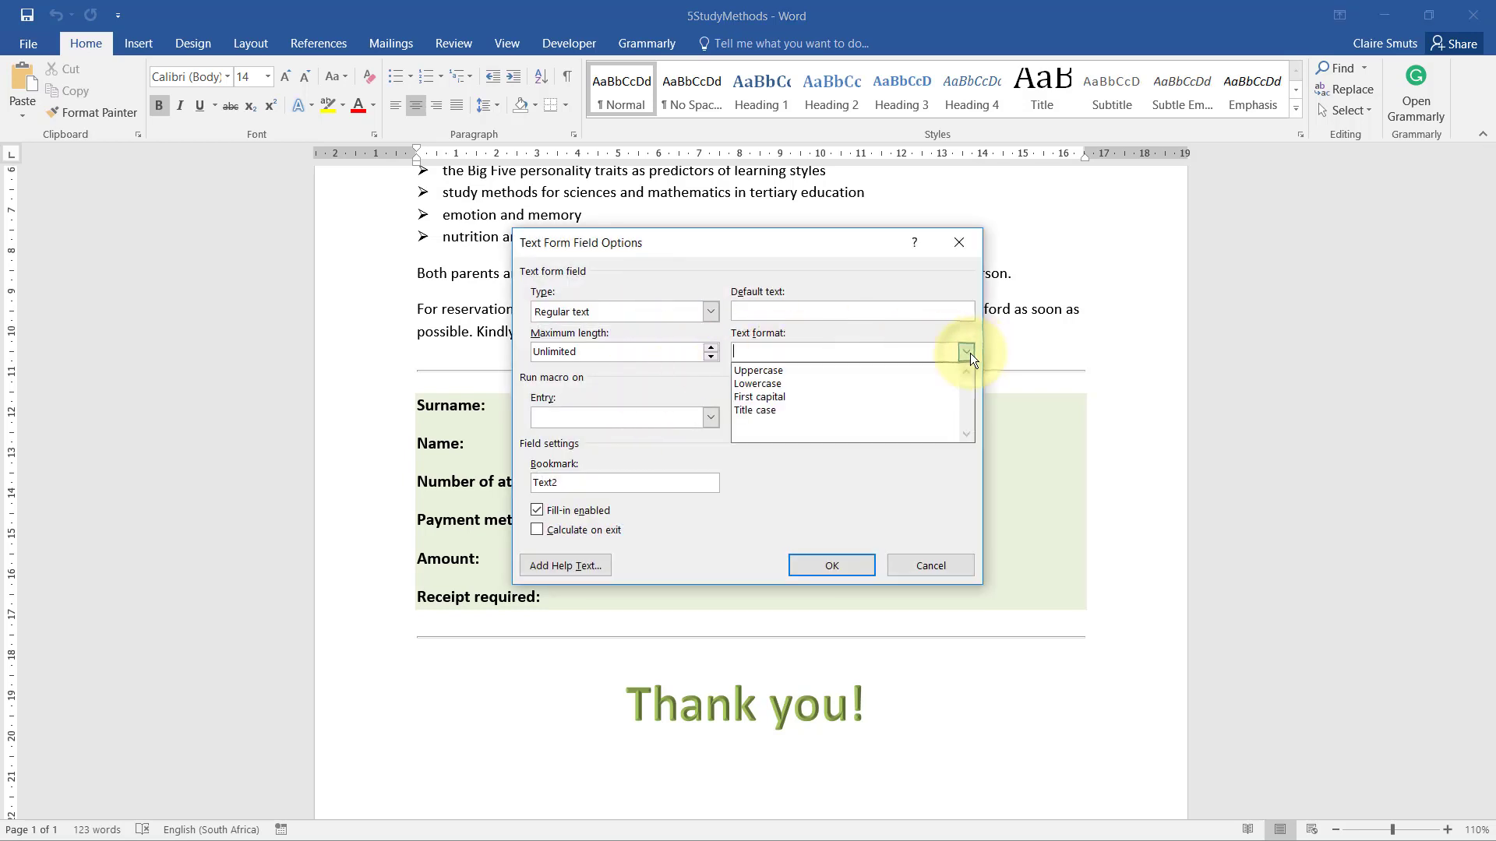
{"action": "left_click", "coordinate": [808, 373]}
{"action": "left_click", "coordinate": [856, 567]}
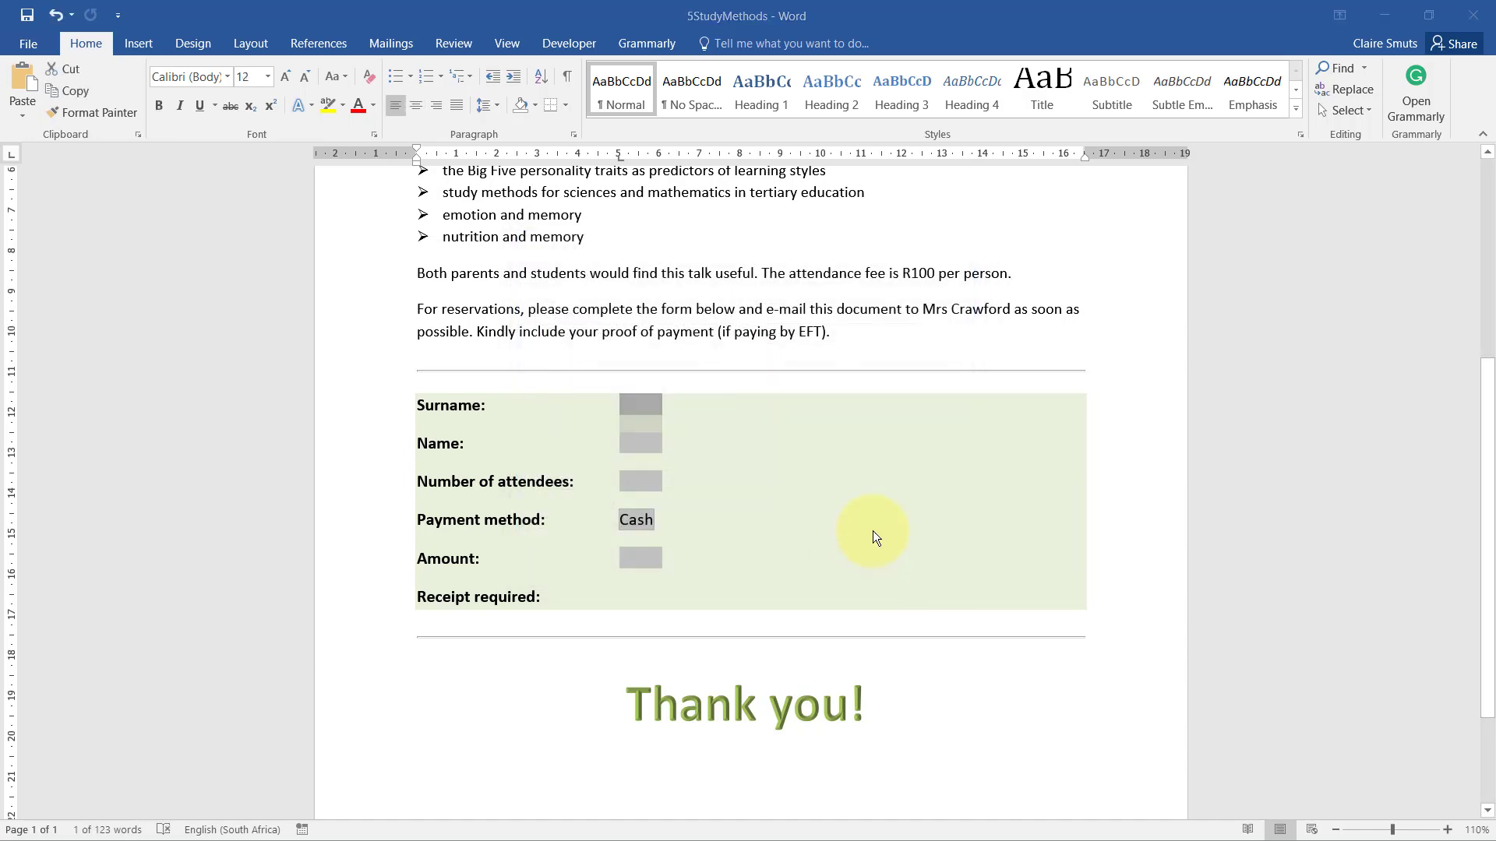
{"action": "key", "text": "alt+Tab"}
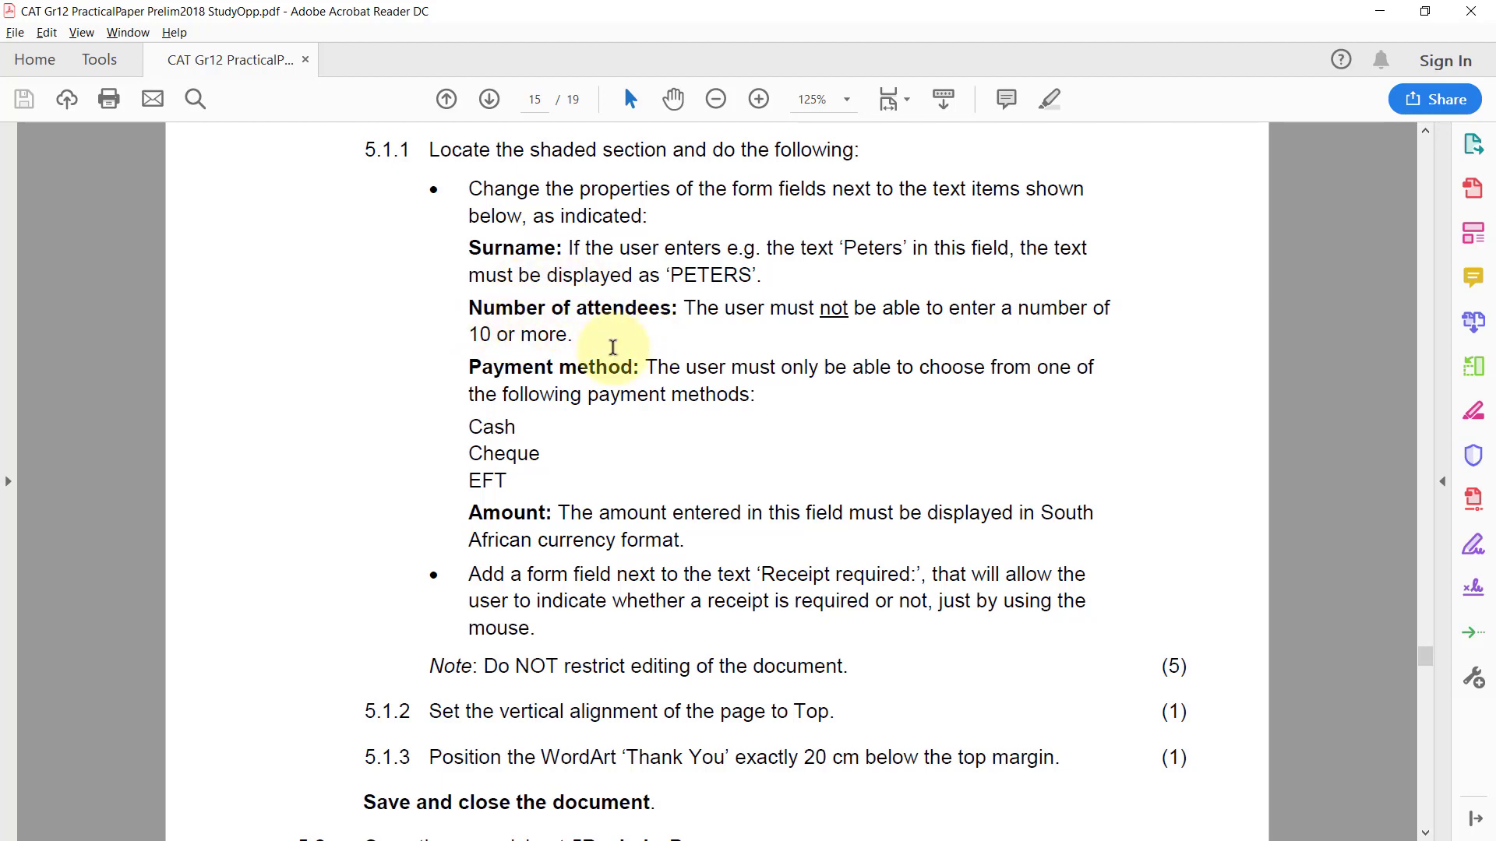
Make the Number of attendees field a Number type with maximum length 1.
{"action": "key", "text": "alt+Tab"}
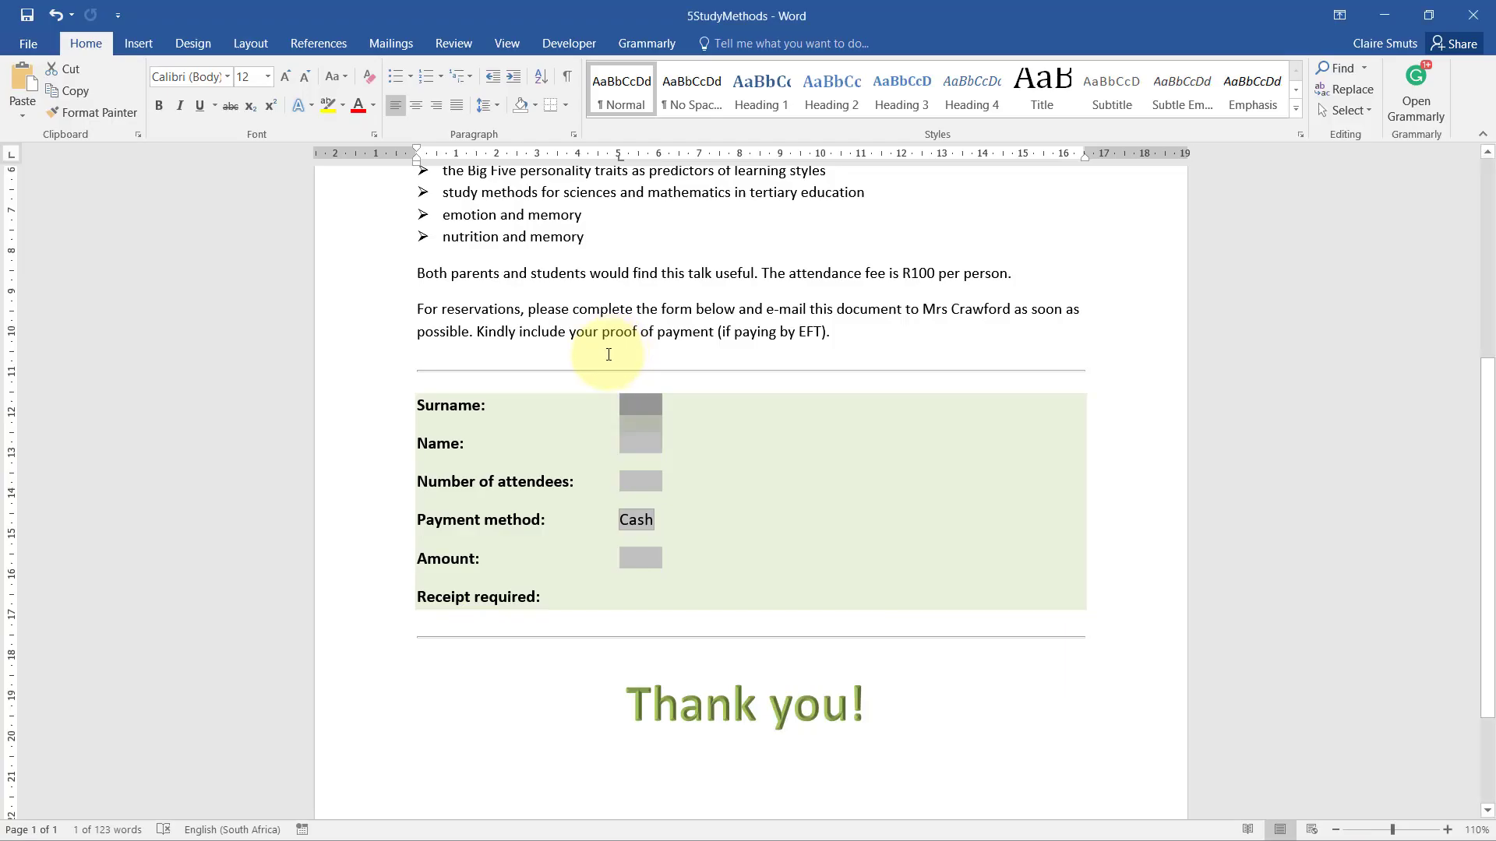
{"action": "double_click", "coordinate": [628, 483]}
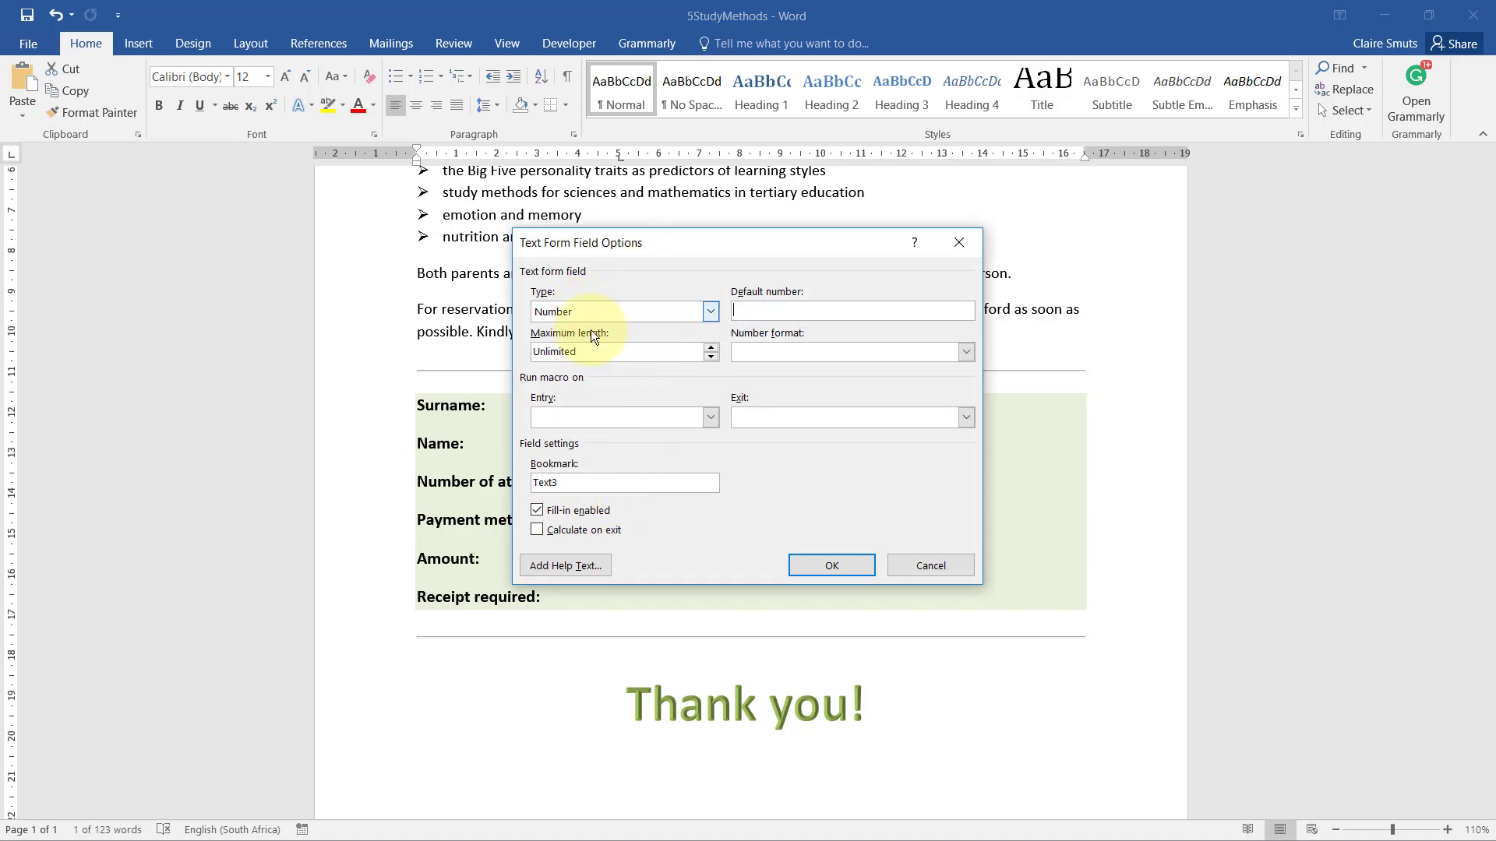
{"action": "left_click", "coordinate": [716, 345]}
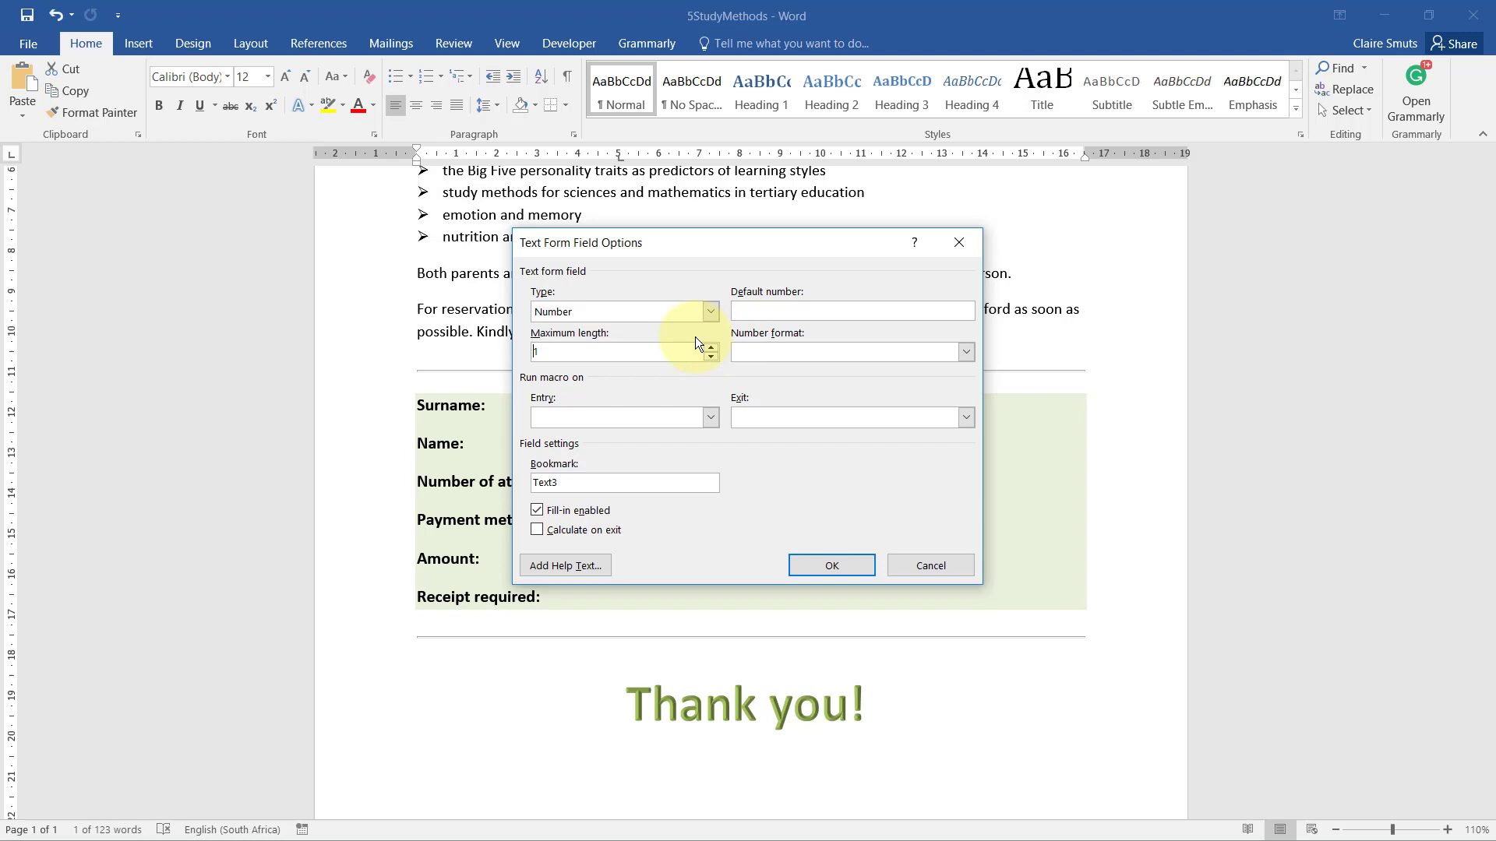
{"action": "left_click", "coordinate": [534, 350]}
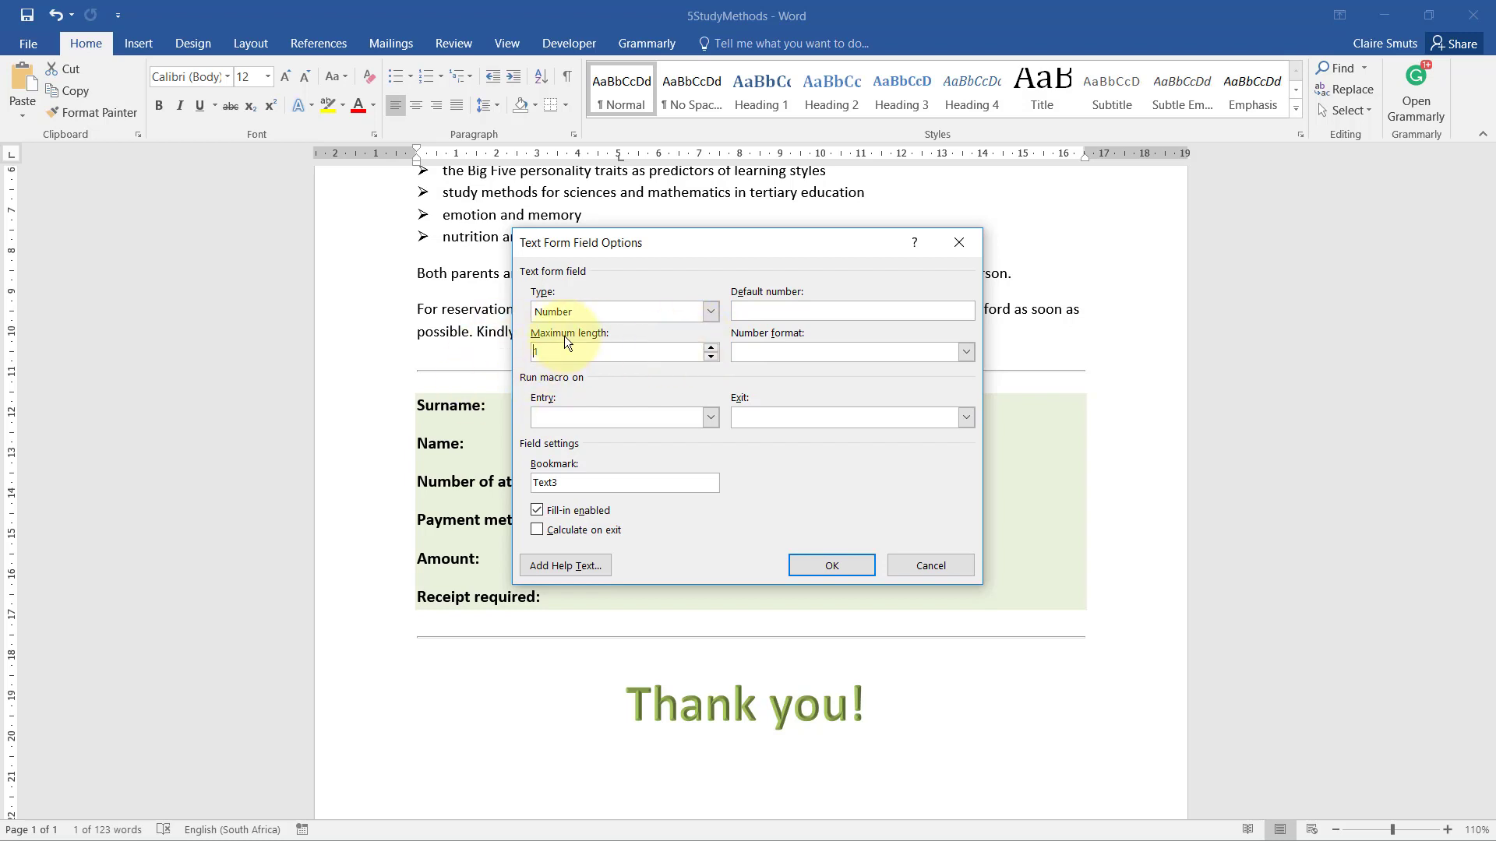
{"action": "left_click", "coordinate": [832, 566]}
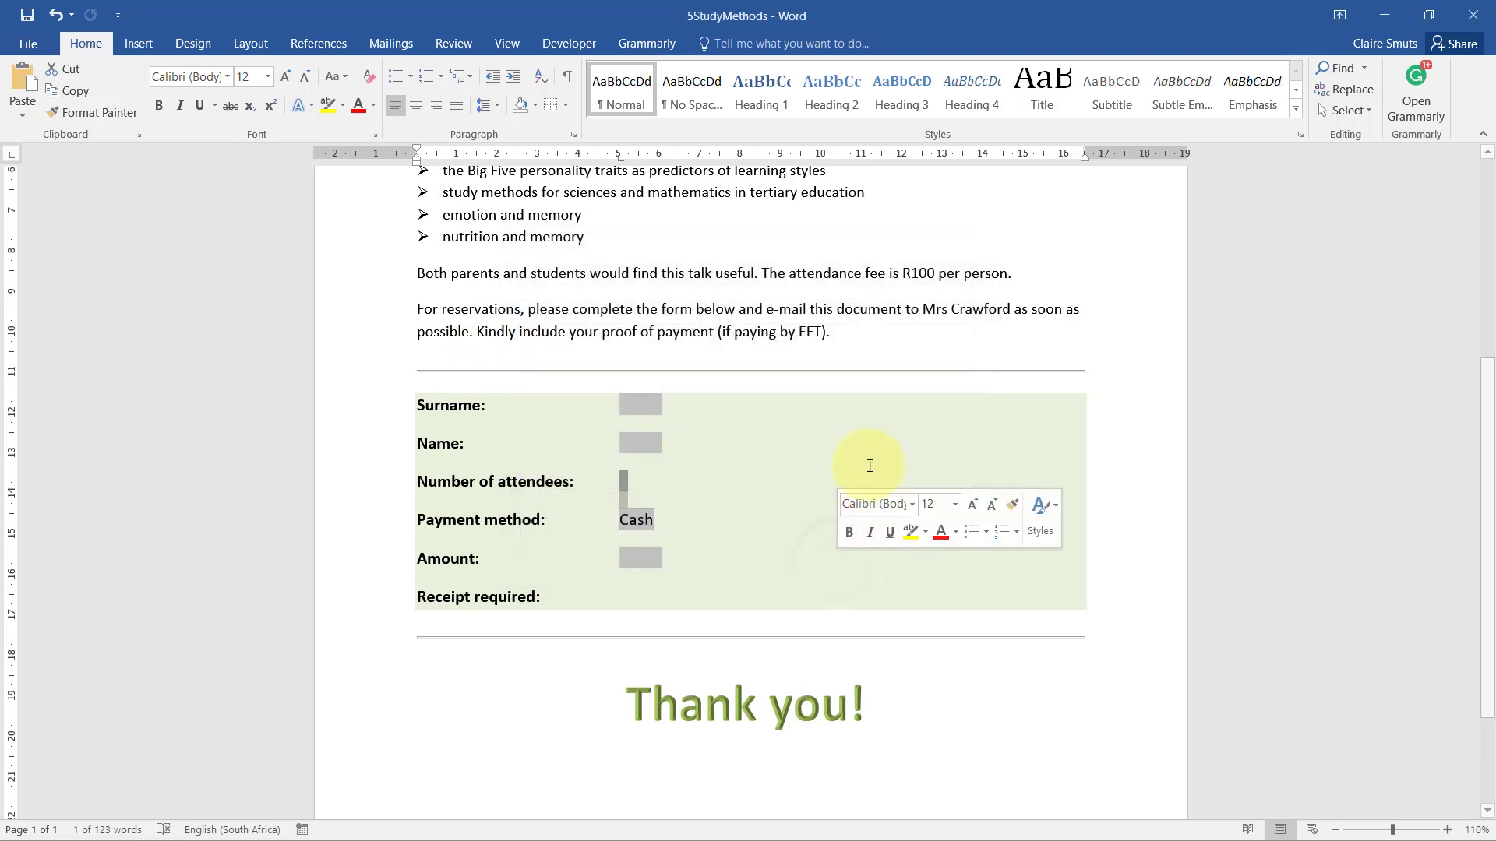
{"action": "key", "text": "alt+Tab"}
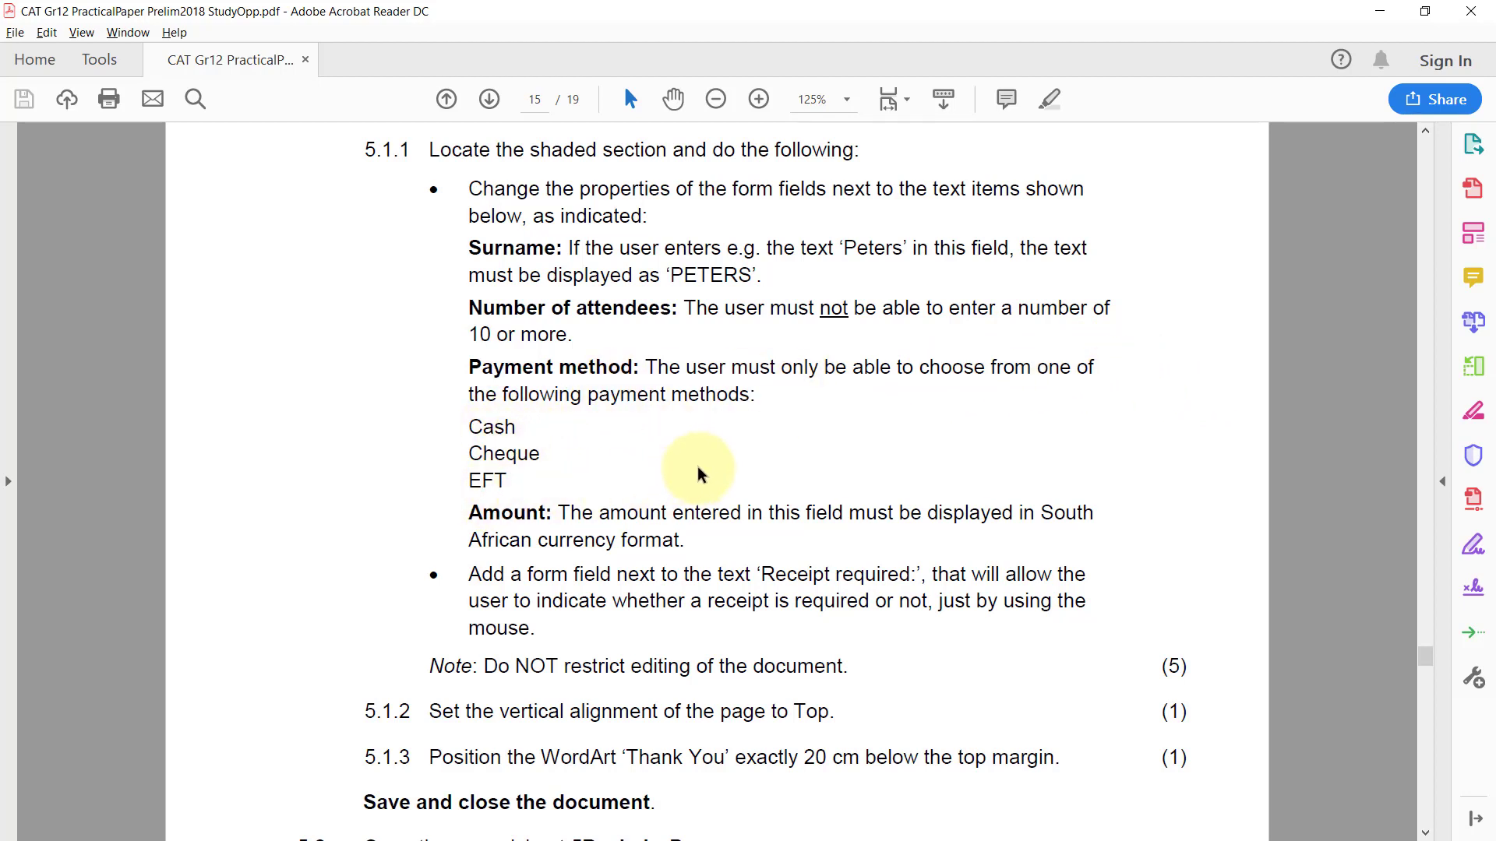
Delete Account from the Payment method drop-down, leaving Cash, Cheque and EFT.
{"action": "key", "text": "alt+Tab"}
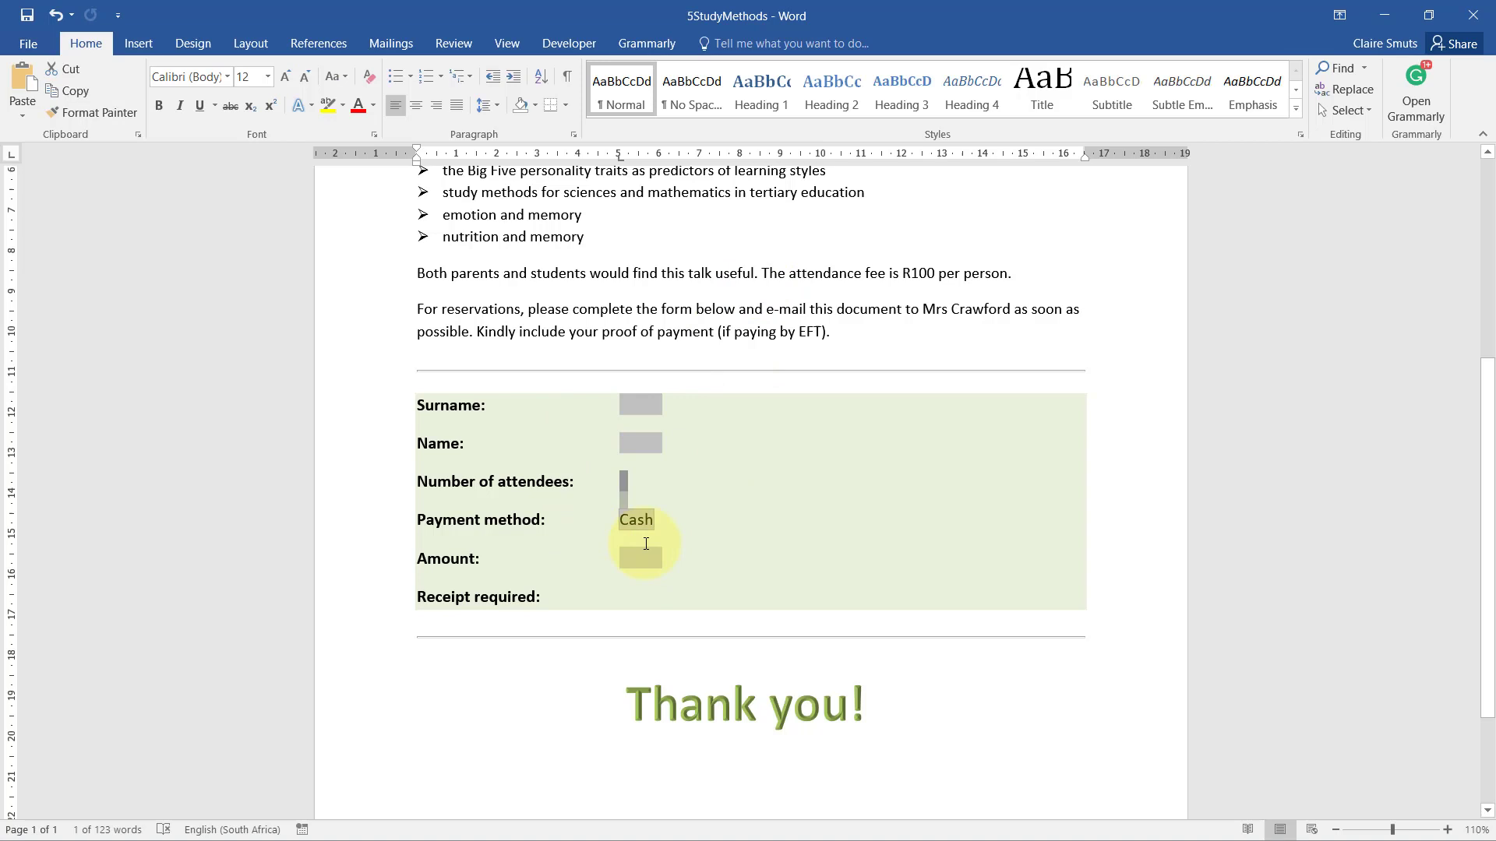
{"action": "double_click", "coordinate": [636, 520]}
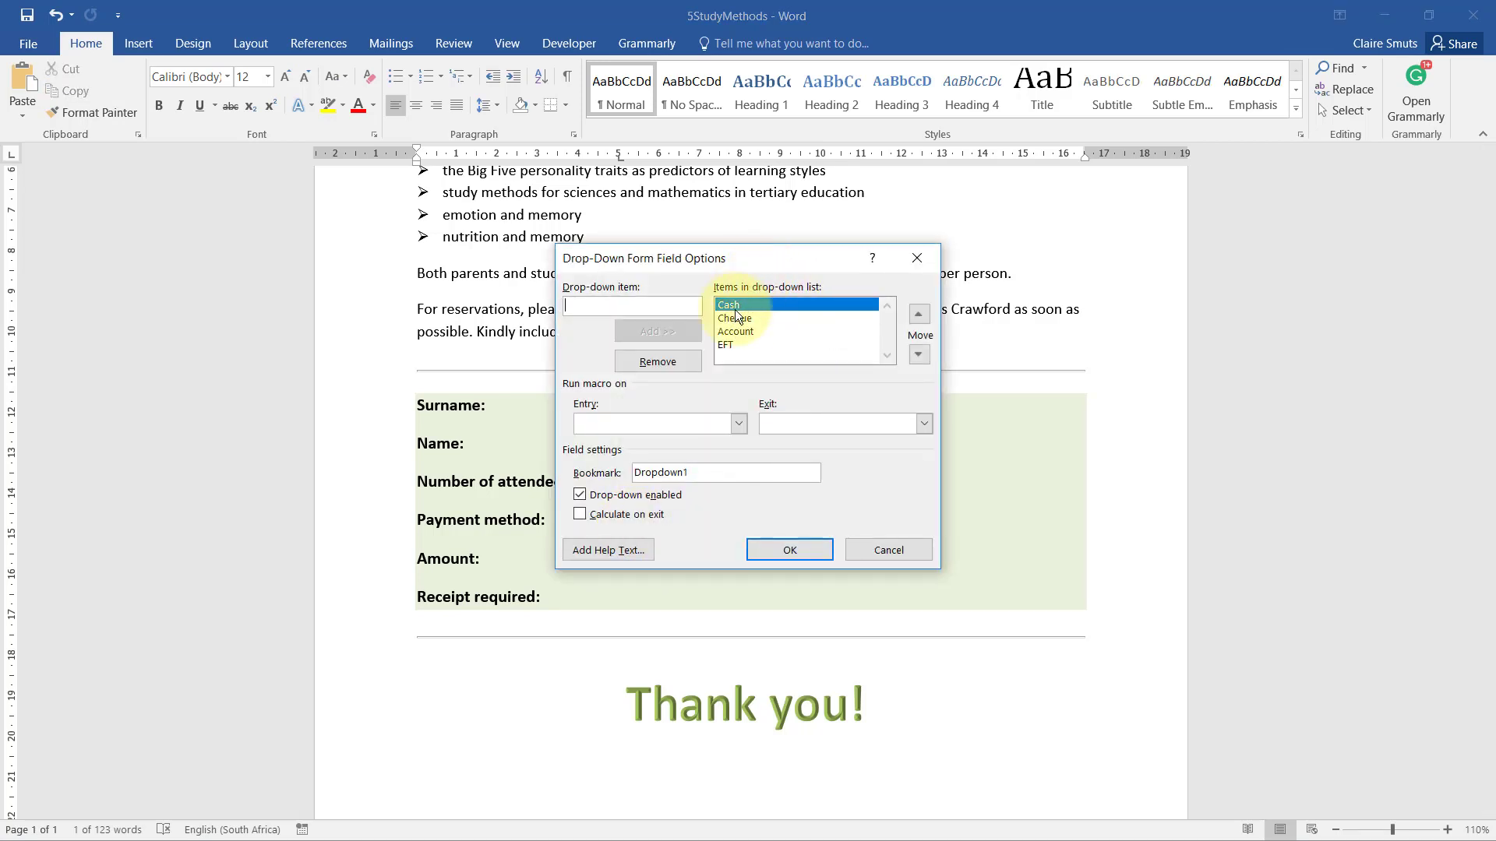
{"action": "left_click", "coordinate": [735, 335]}
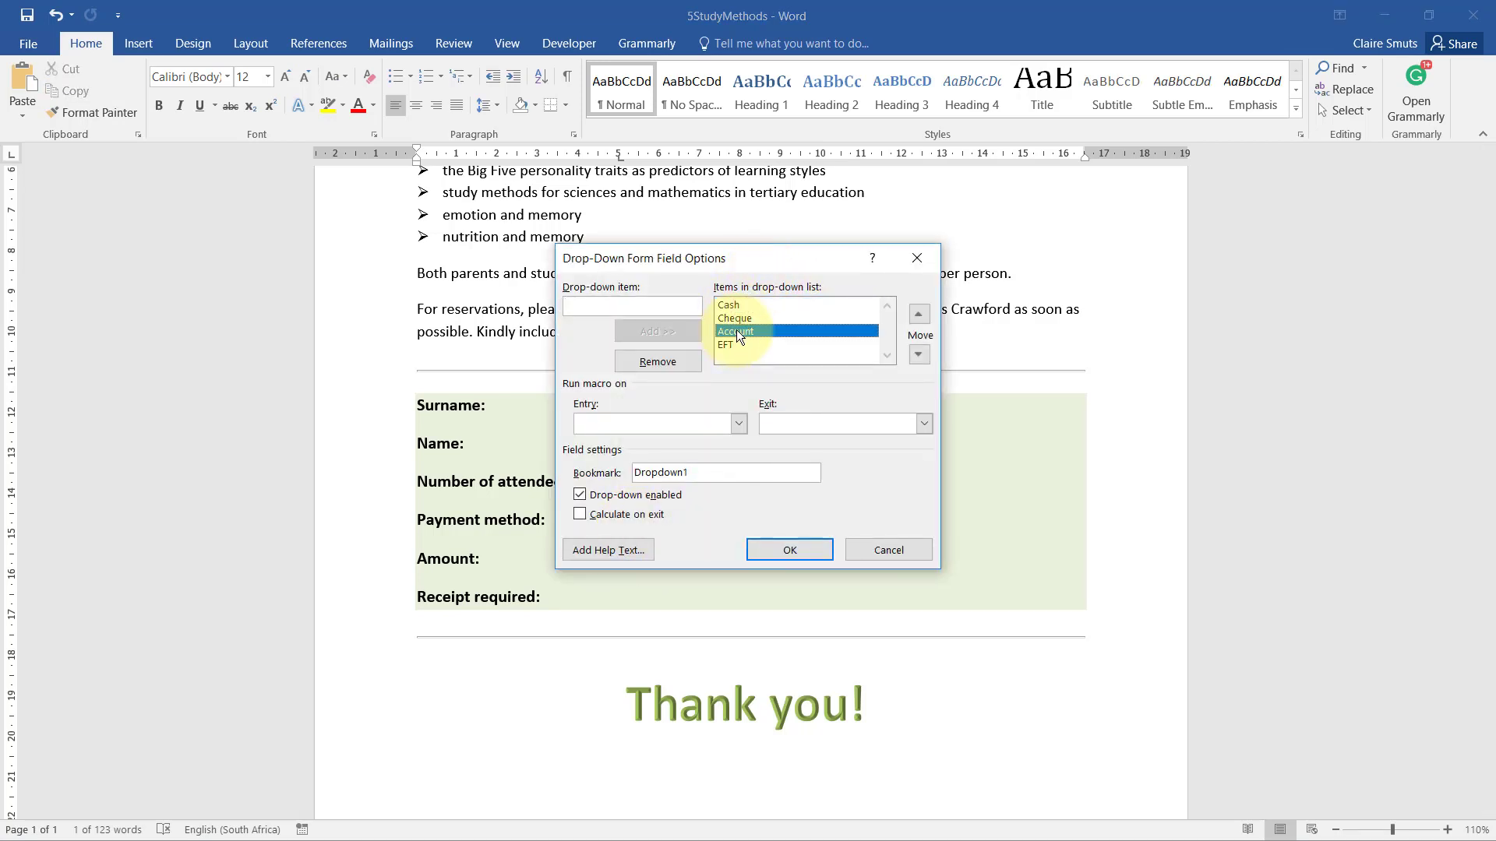
{"action": "left_click", "coordinate": [673, 365]}
{"action": "left_click", "coordinate": [804, 549]}
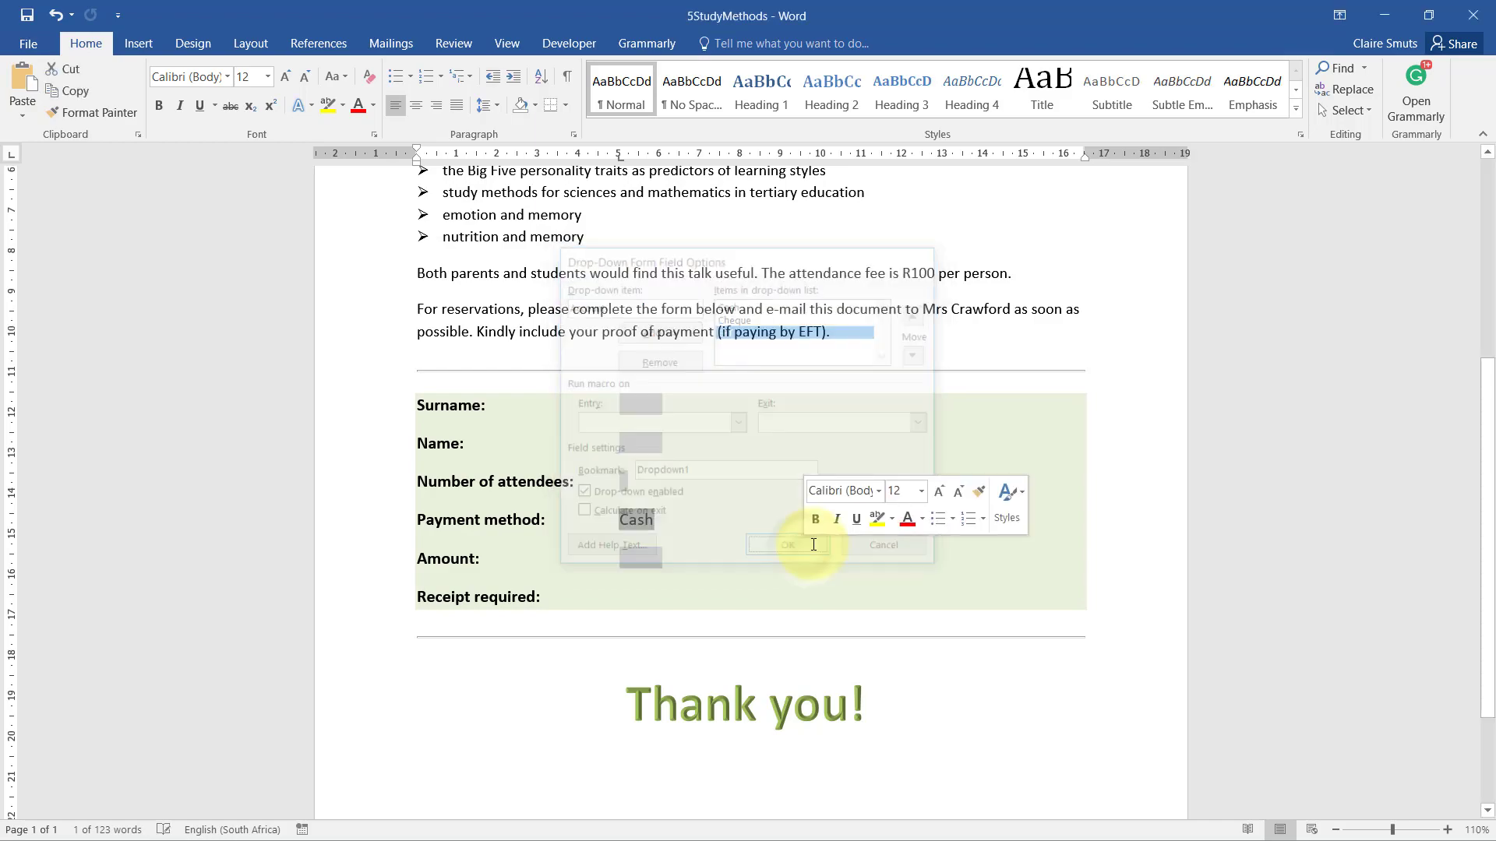
{"action": "key", "text": "alt+Tab"}
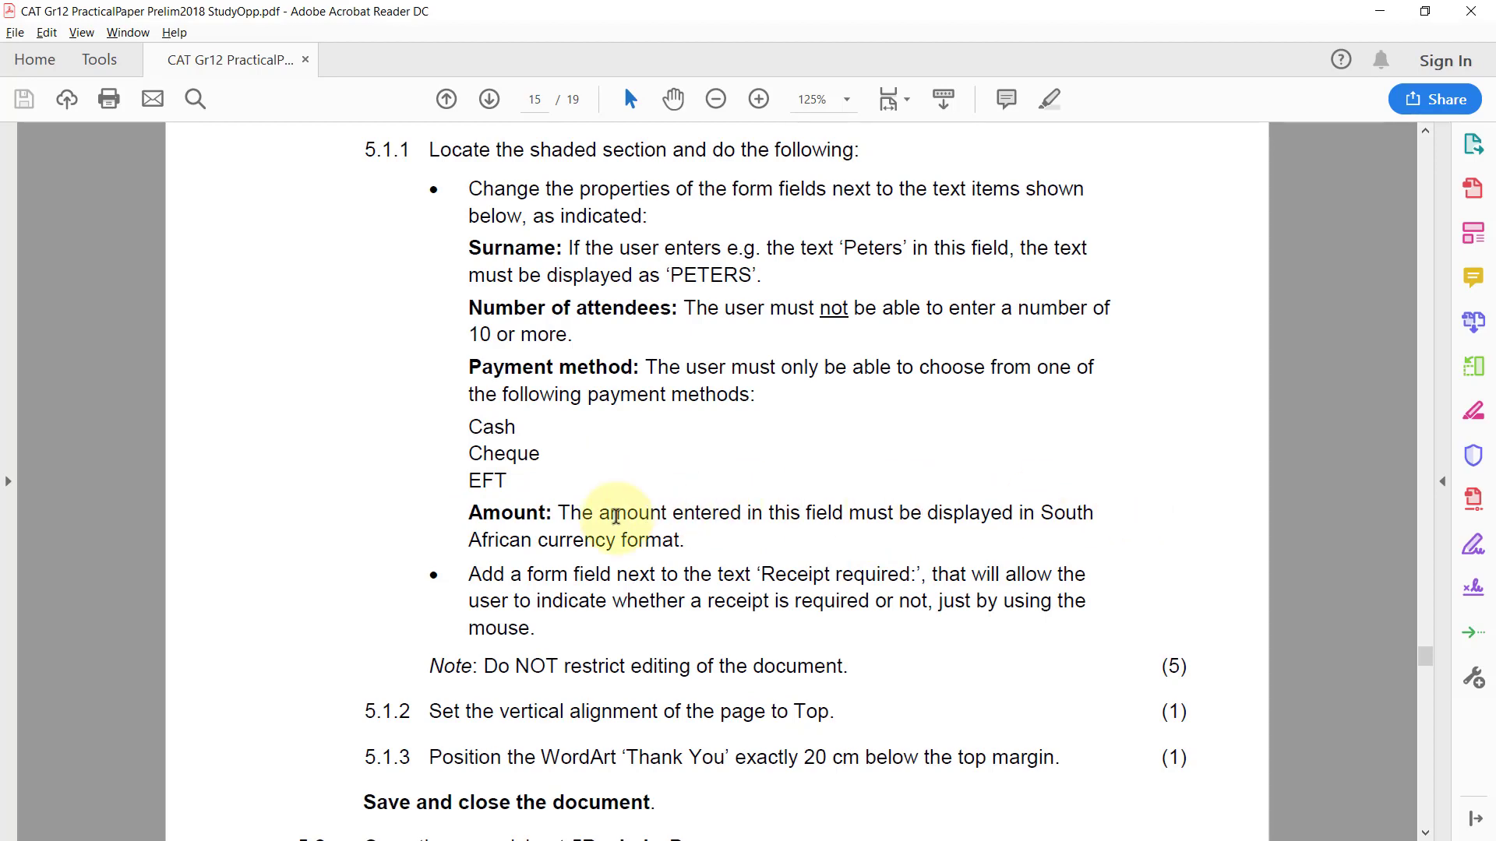
Give the Amount field the number format R# ##0.00;(R# ##0.00).
{"action": "key", "text": "alt+Tab"}
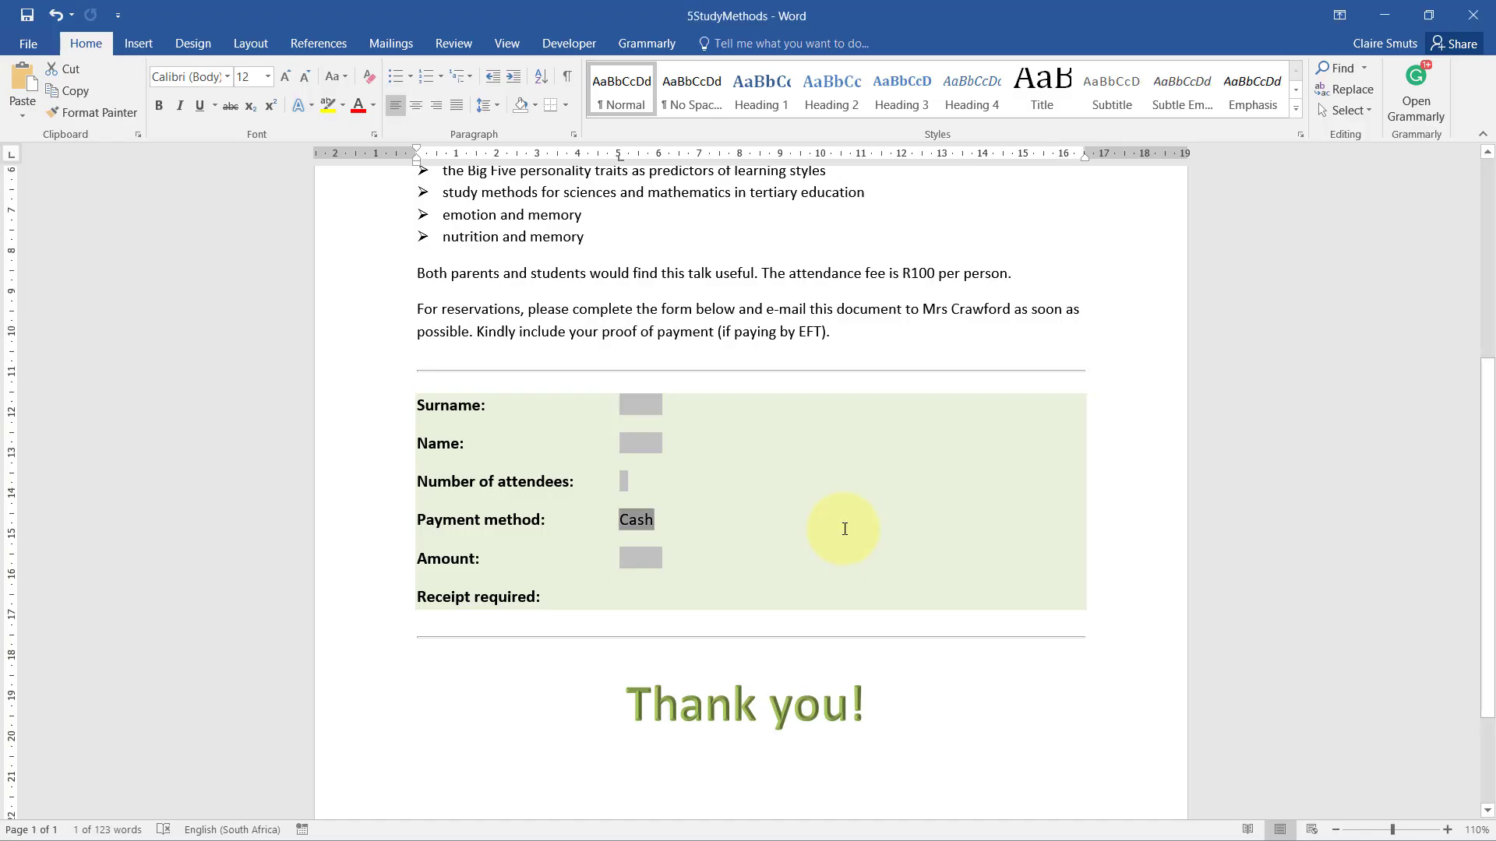
{"action": "double_click", "coordinate": [643, 560]}
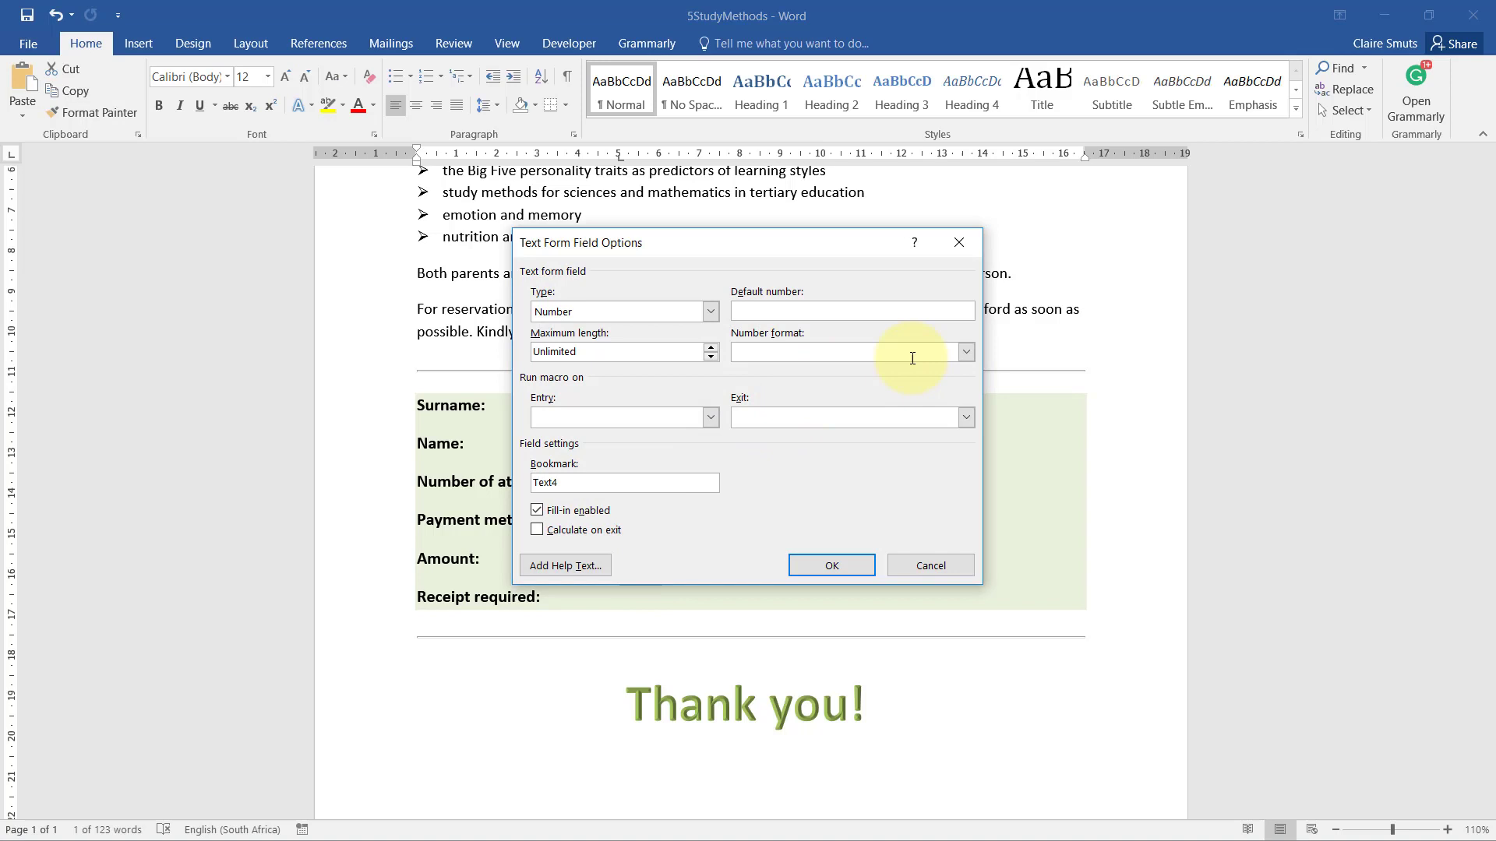
{"action": "left_click", "coordinate": [966, 352]}
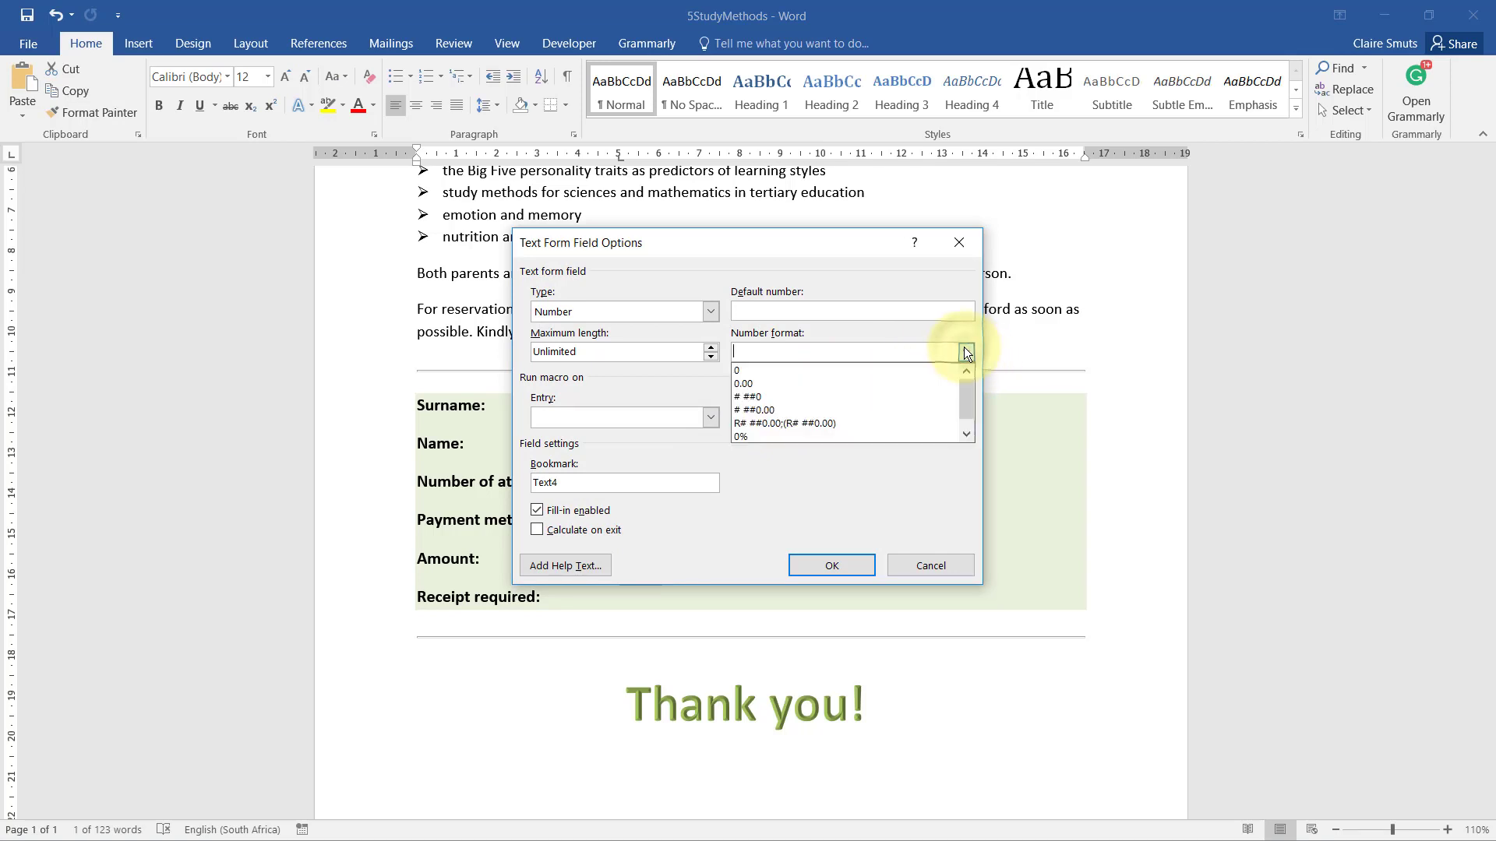
{"action": "left_click", "coordinate": [834, 423]}
{"action": "left_click", "coordinate": [839, 566]}
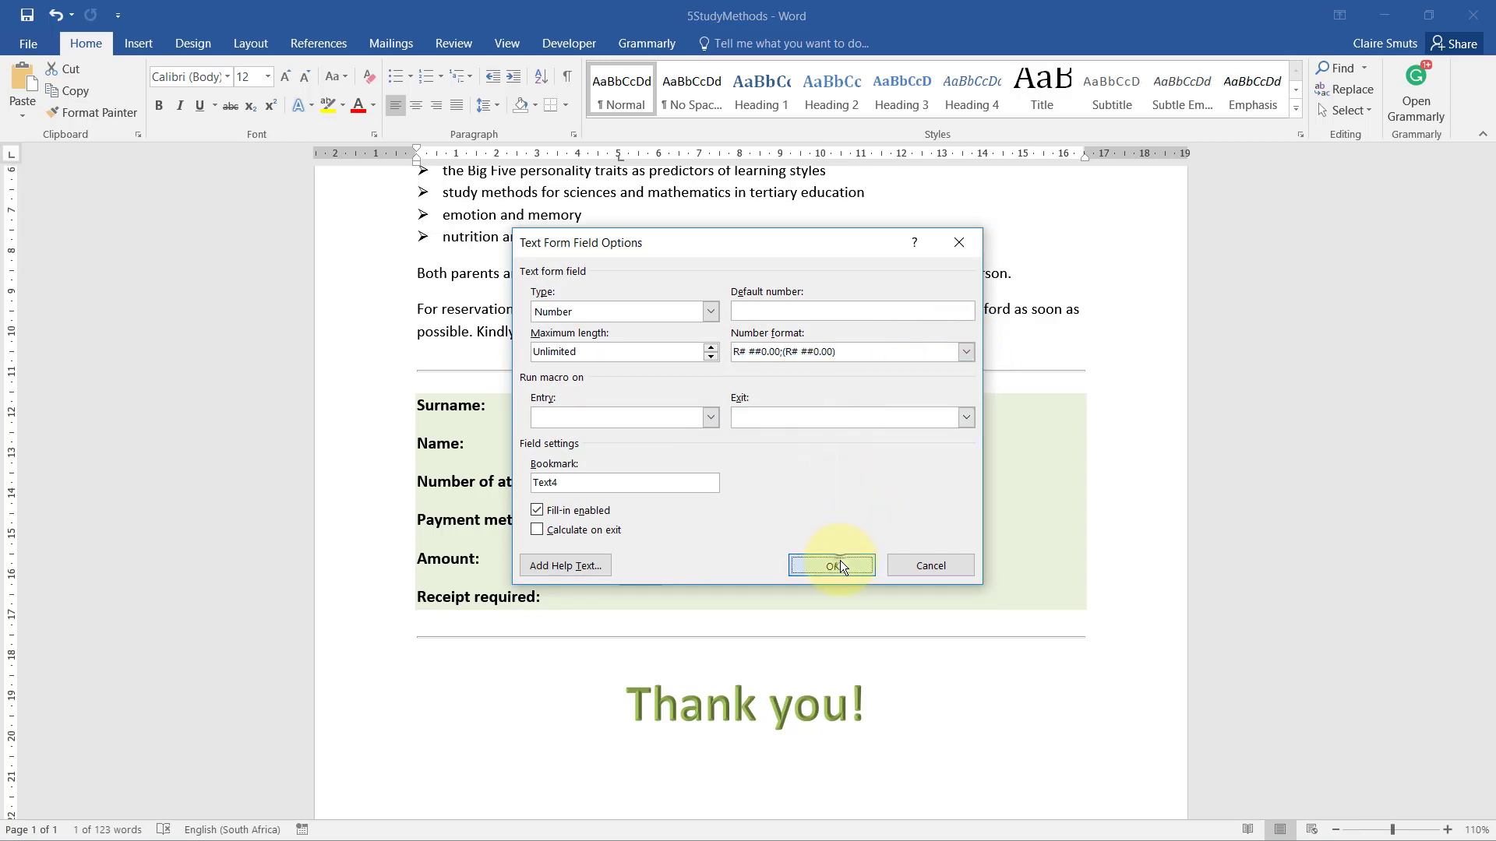
{"action": "key", "text": "alt+Tab"}
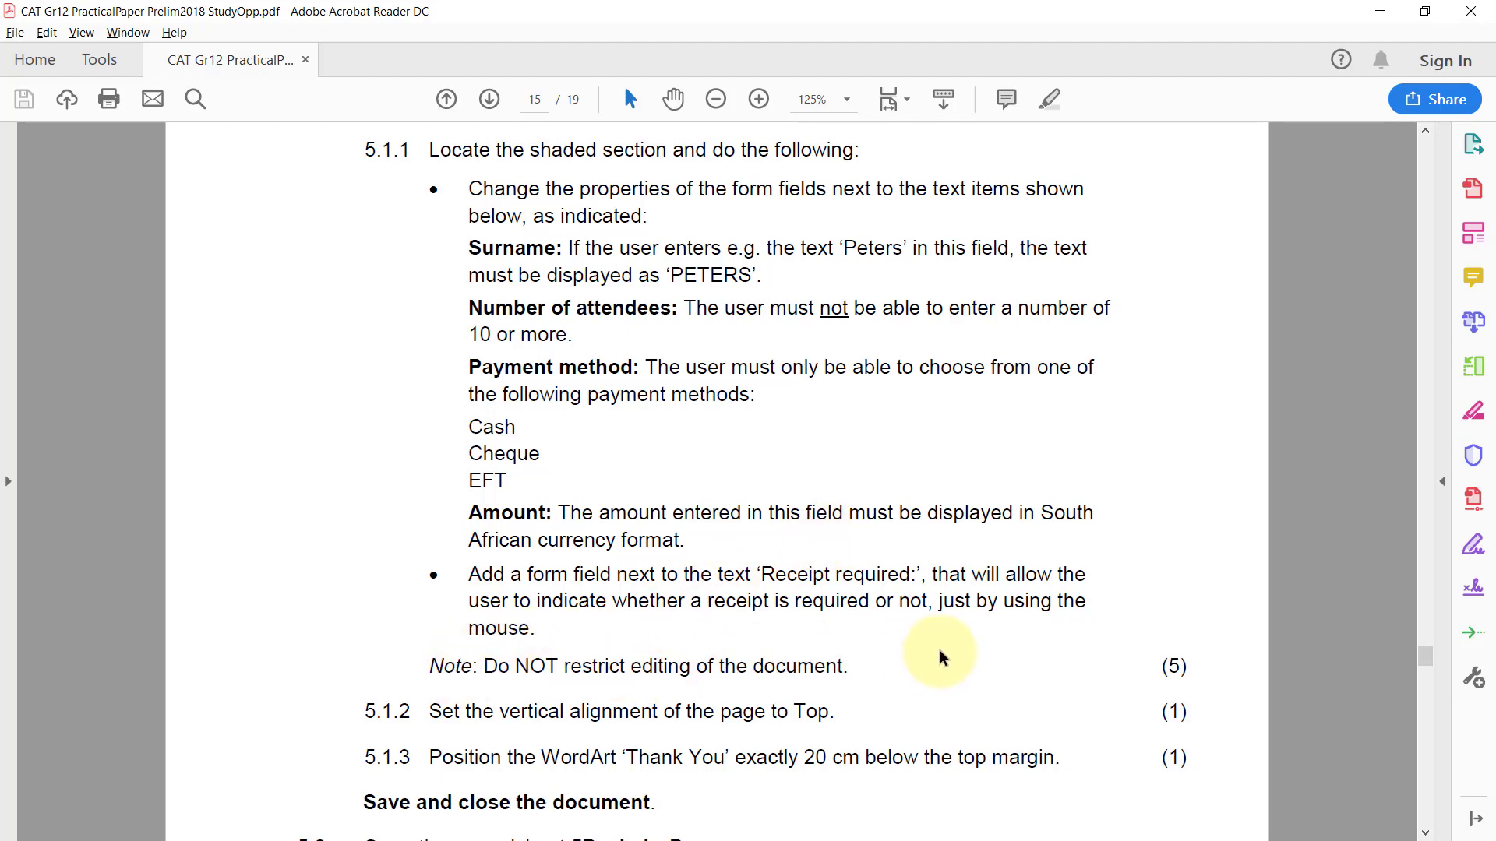
Insert a legacy Check Box Form Field beside 'Receipt required:' from the Developer tab.
{"action": "key", "text": "alt+Tab"}
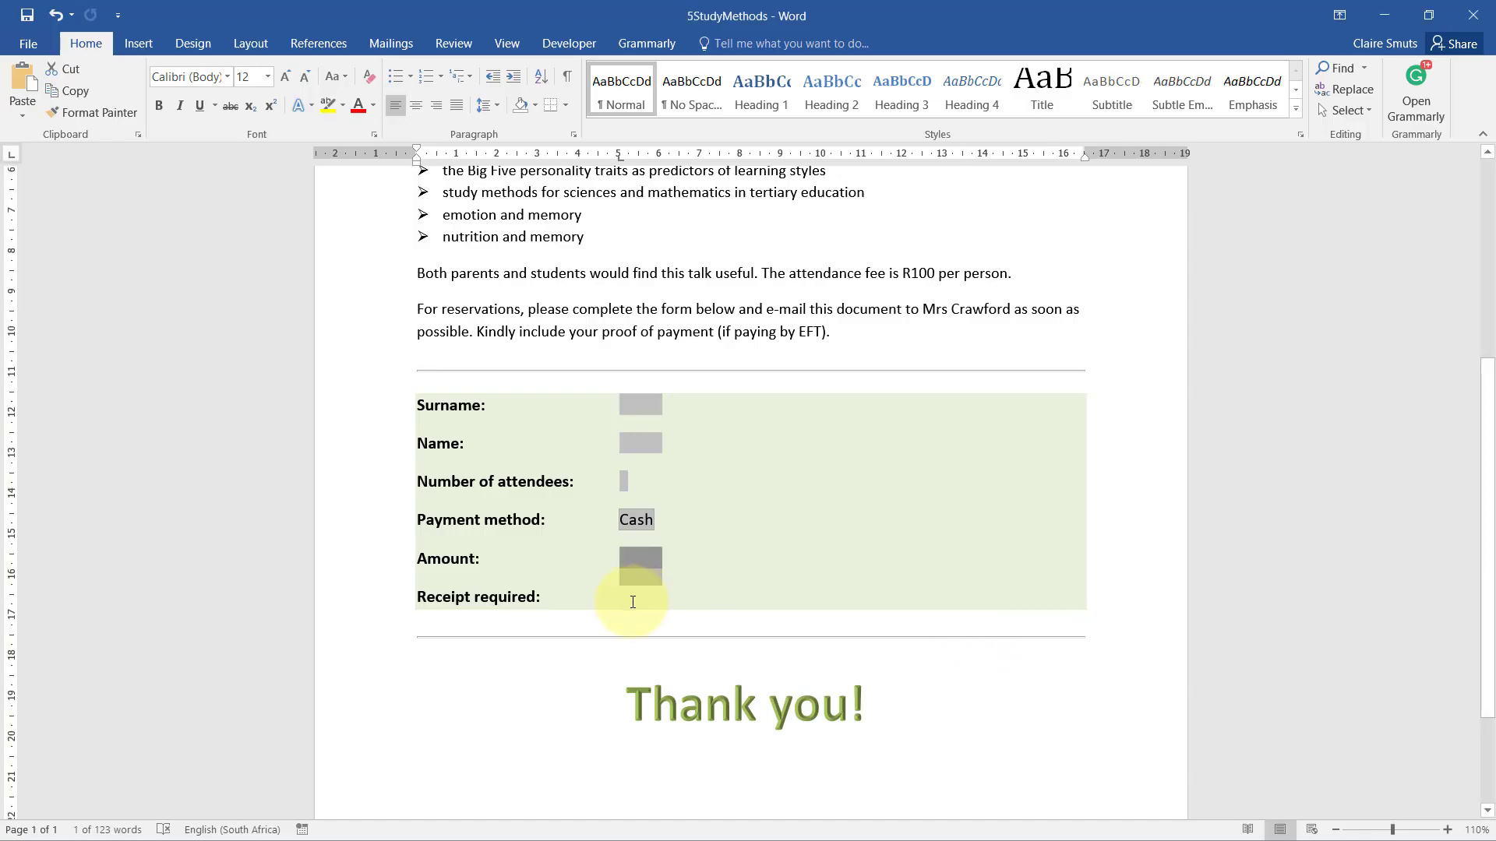
{"action": "left_click", "coordinate": [566, 43]}
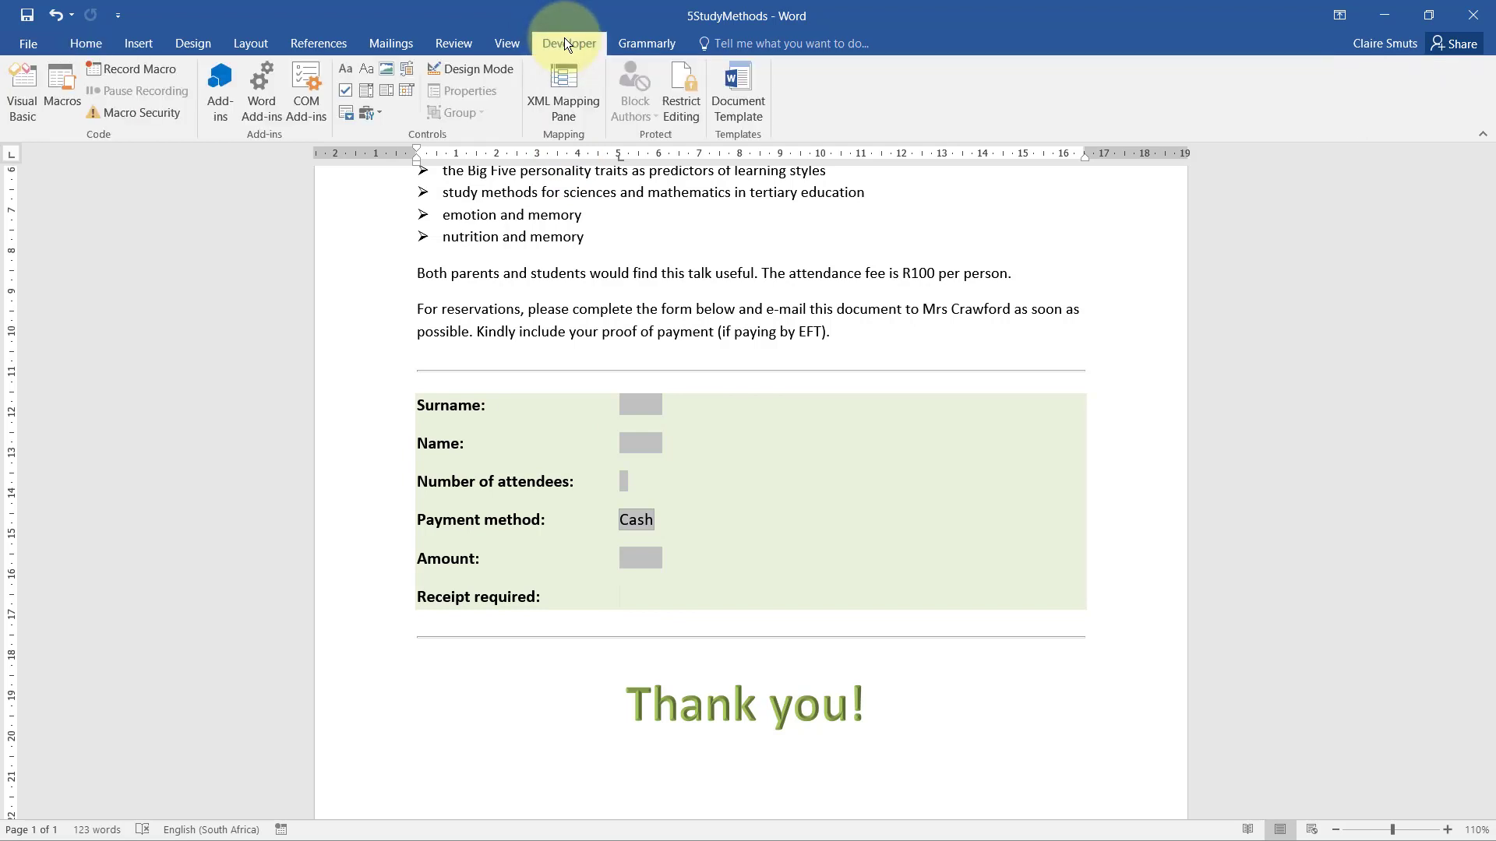
{"action": "left_click", "coordinate": [368, 114]}
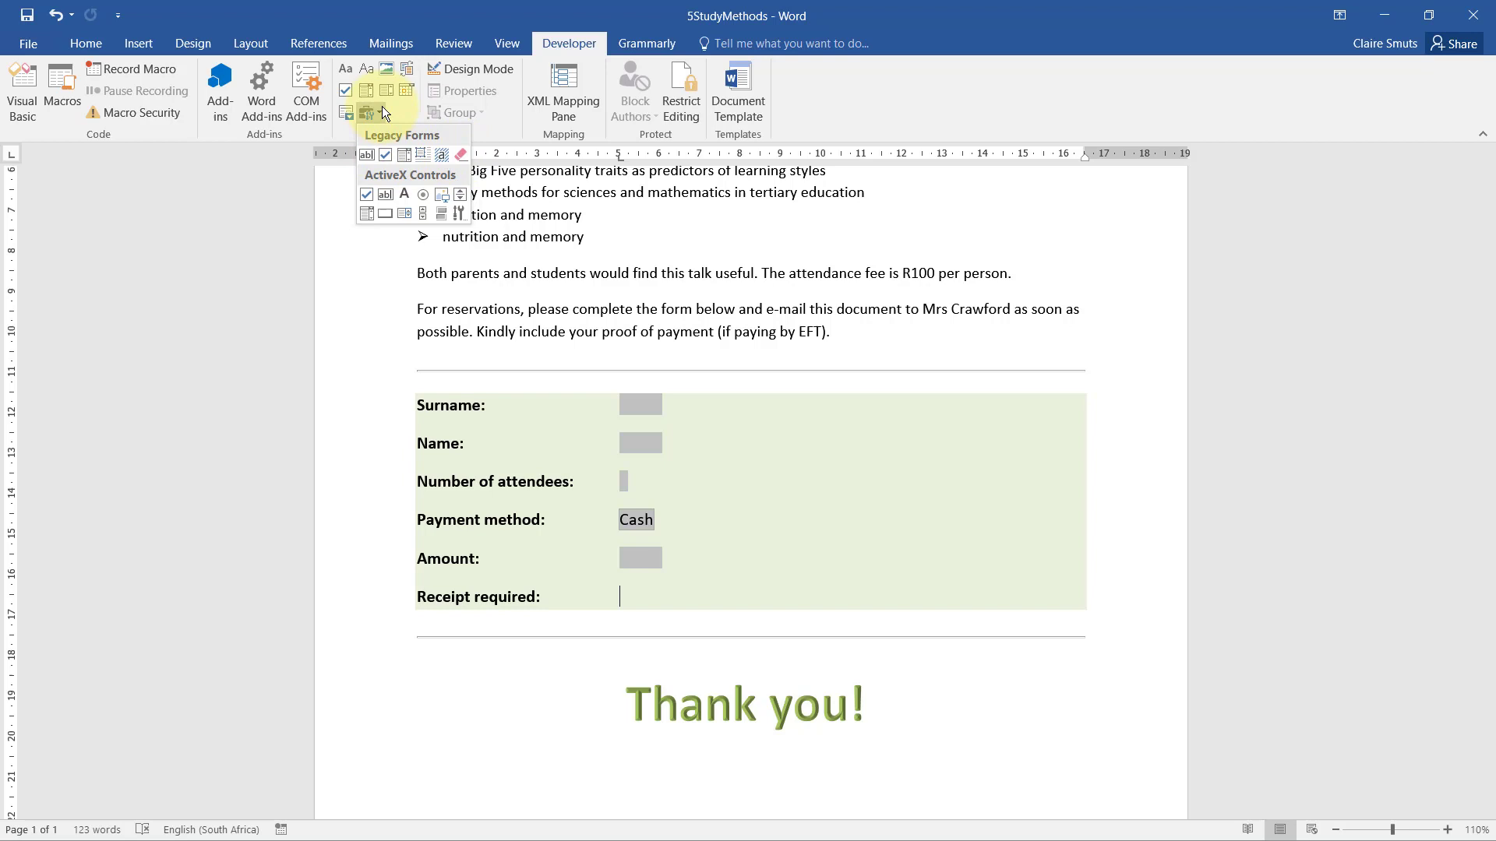
{"action": "left_click", "coordinate": [344, 94]}
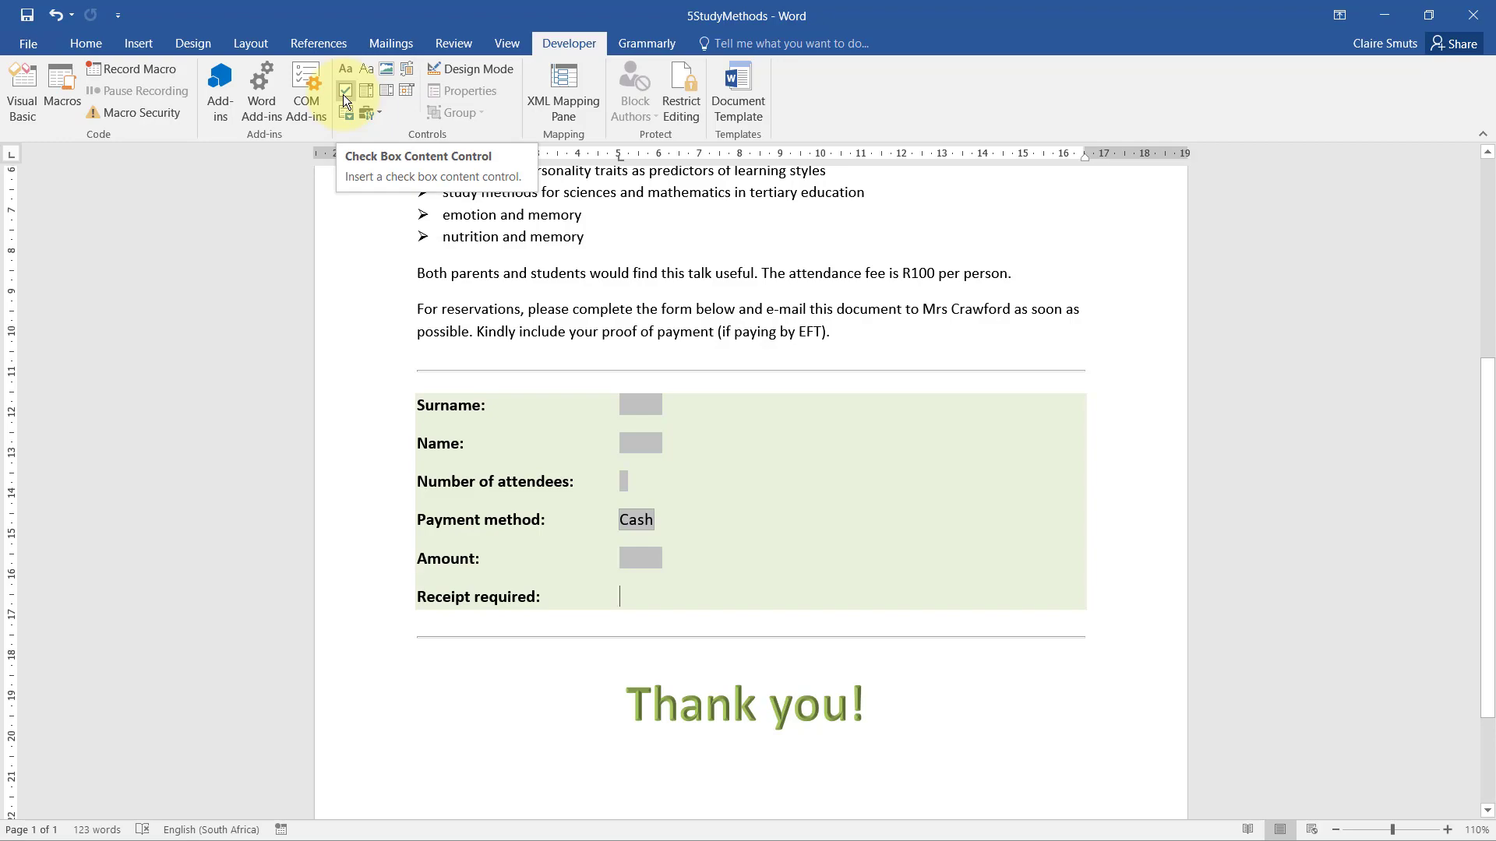
{"action": "key", "text": "alt+Tab"}
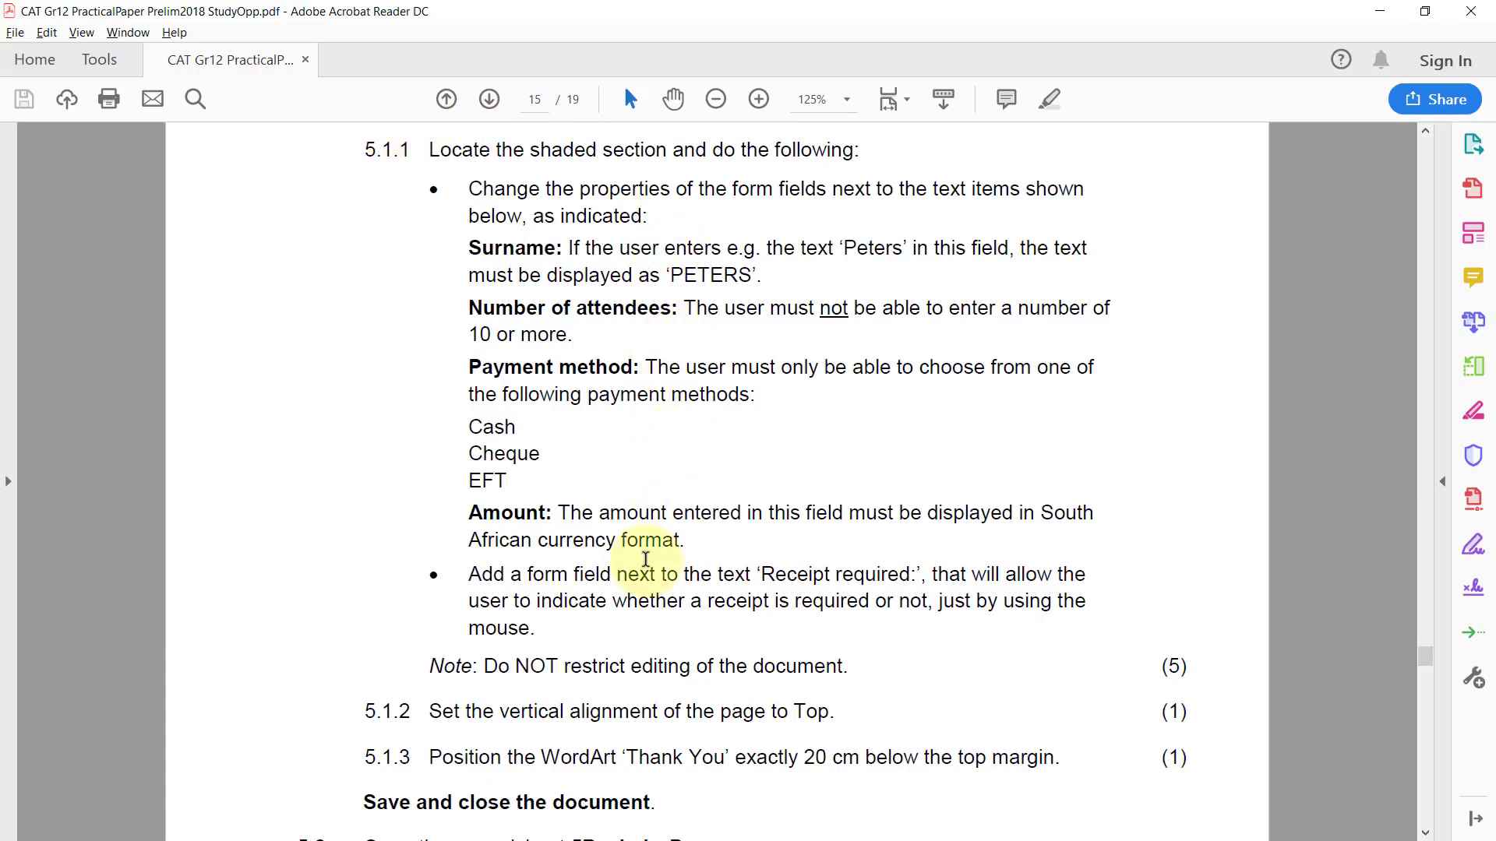
{"action": "left_click_drag", "start_coordinate": [528, 575], "coordinate": [611, 575]}
{"action": "key", "text": "alt+Tab"}
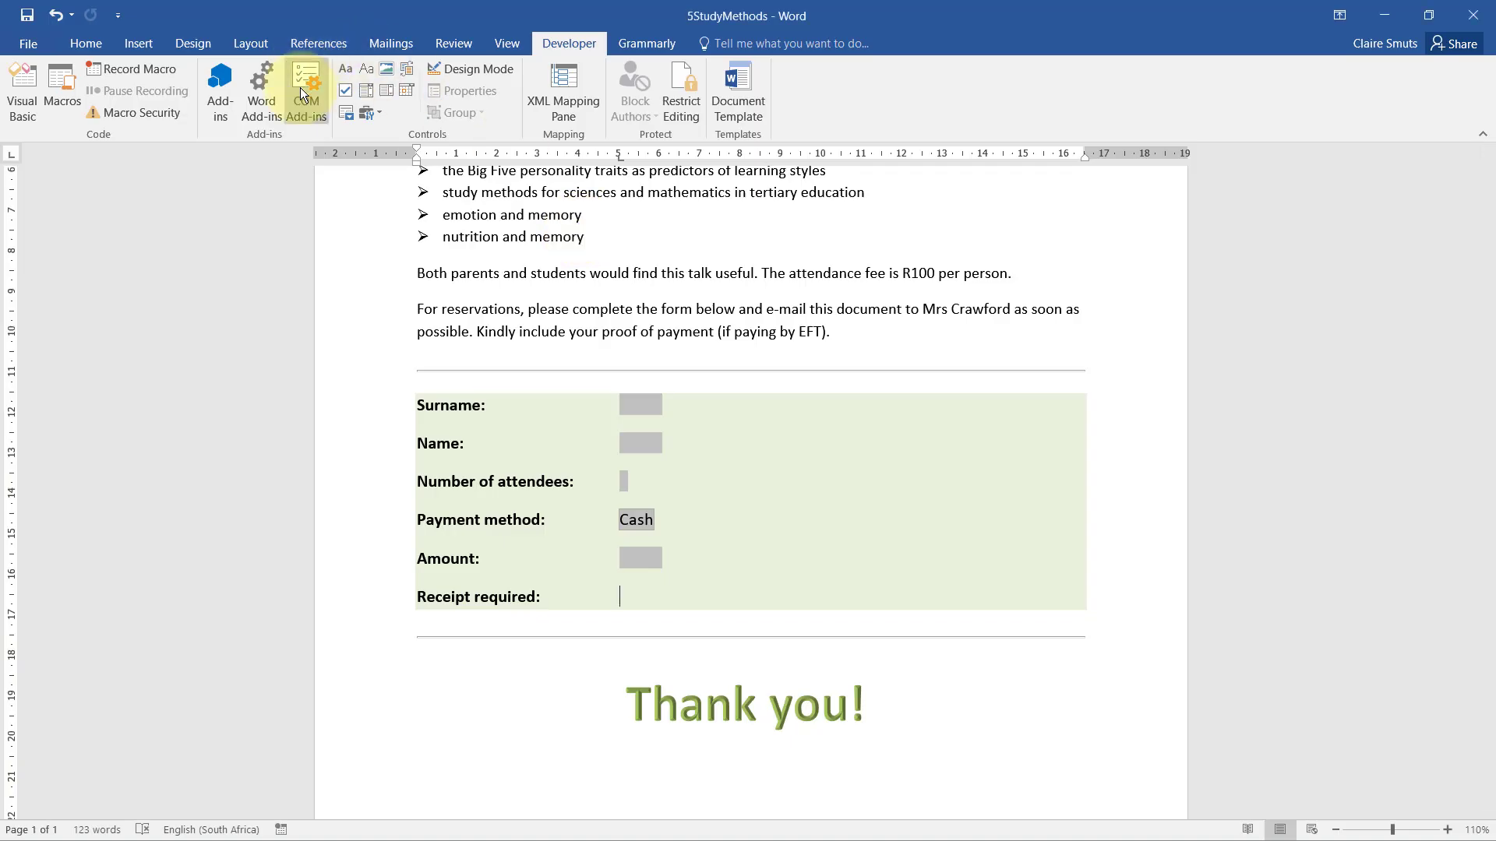
{"action": "left_click", "coordinate": [367, 113]}
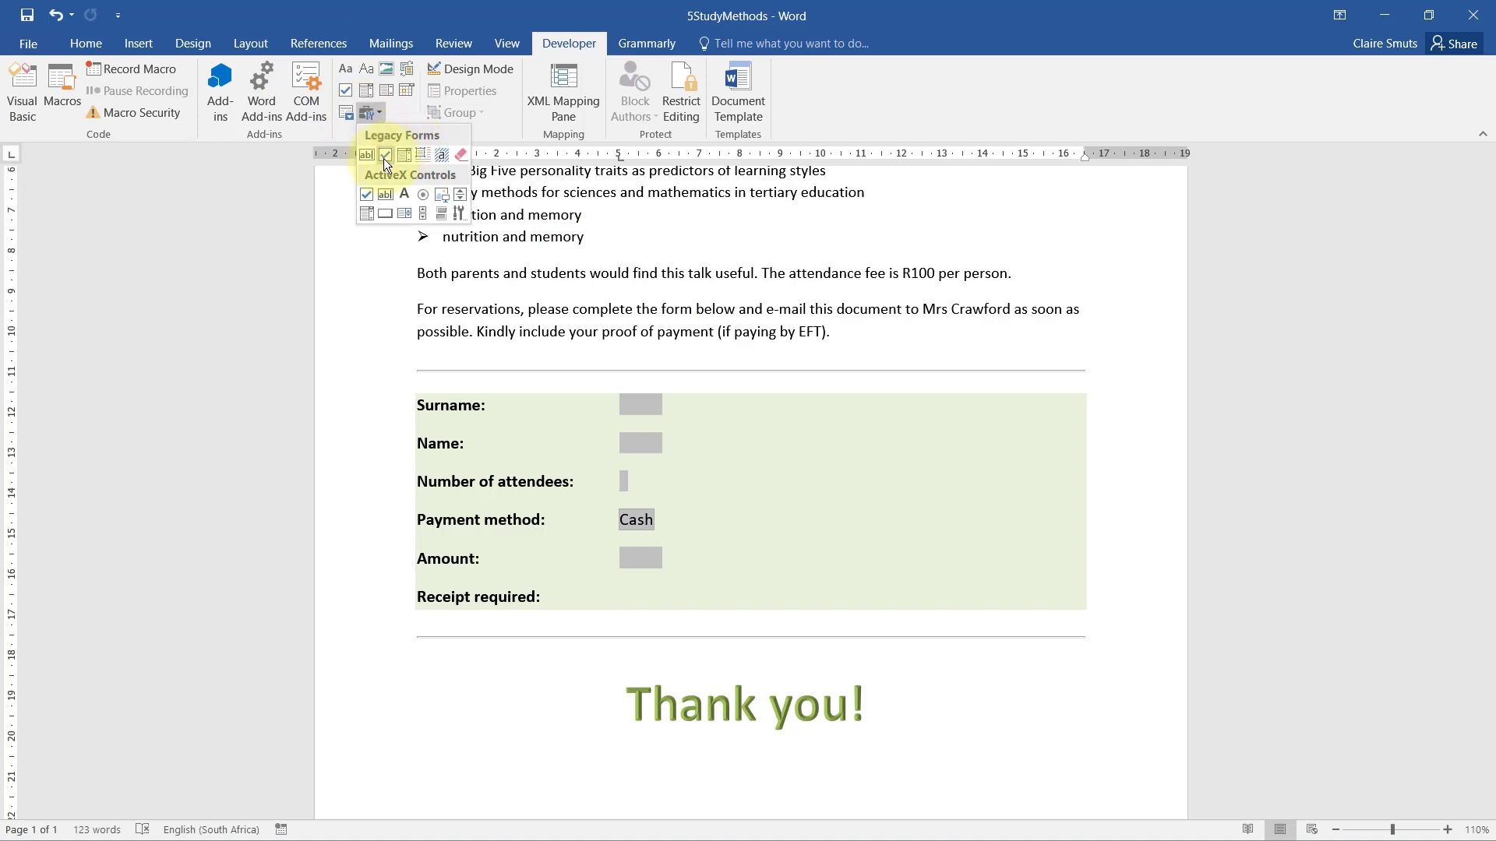
{"action": "left_click", "coordinate": [383, 157]}
{"action": "key", "text": "alt+Tab"}
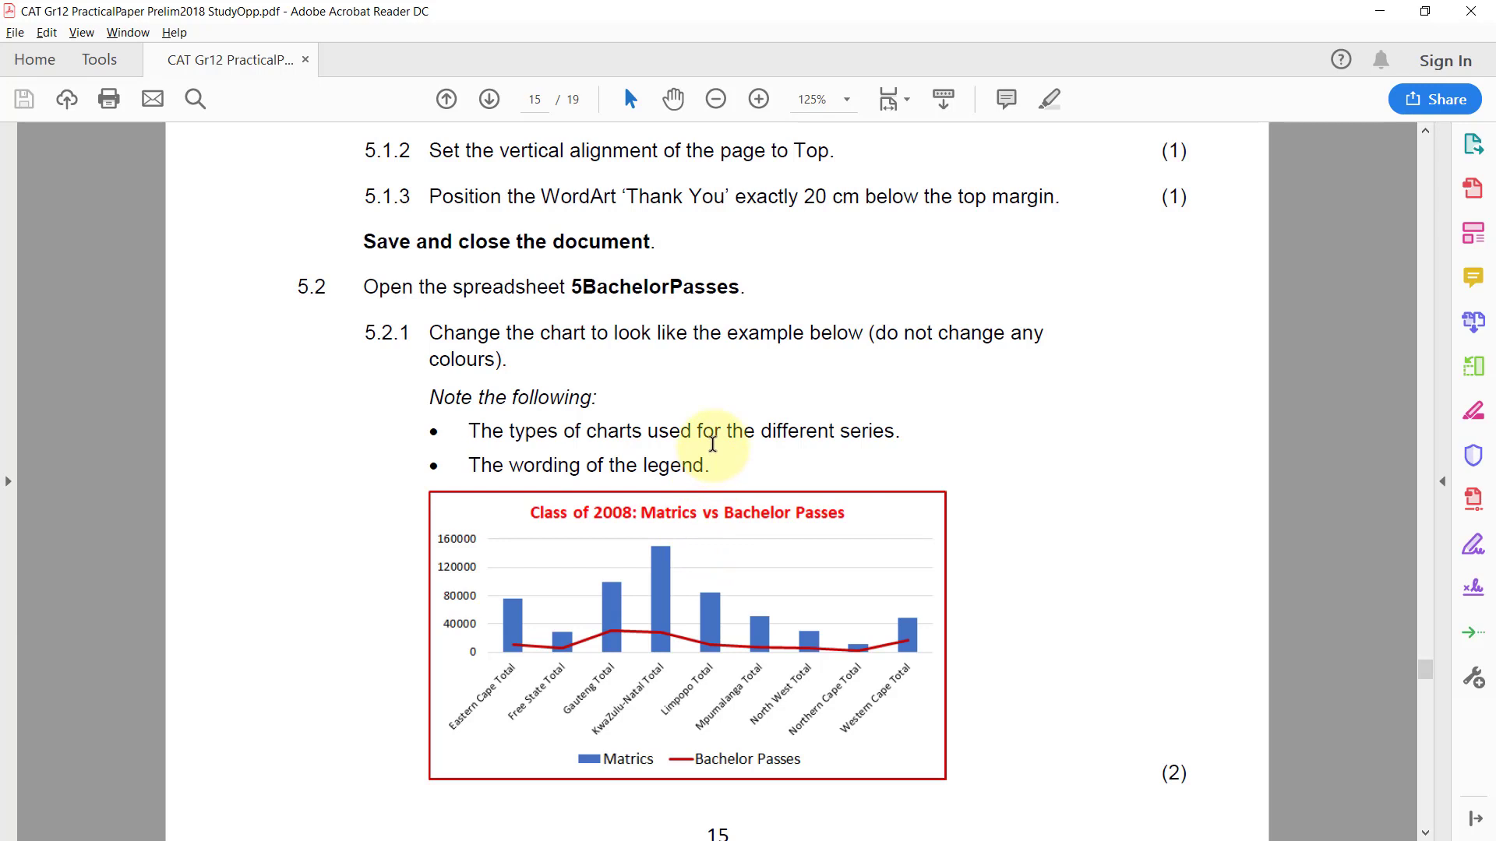
Set the document's vertical alignment to Top in Page Setup.
{"action": "key", "text": "alt+Tab"}
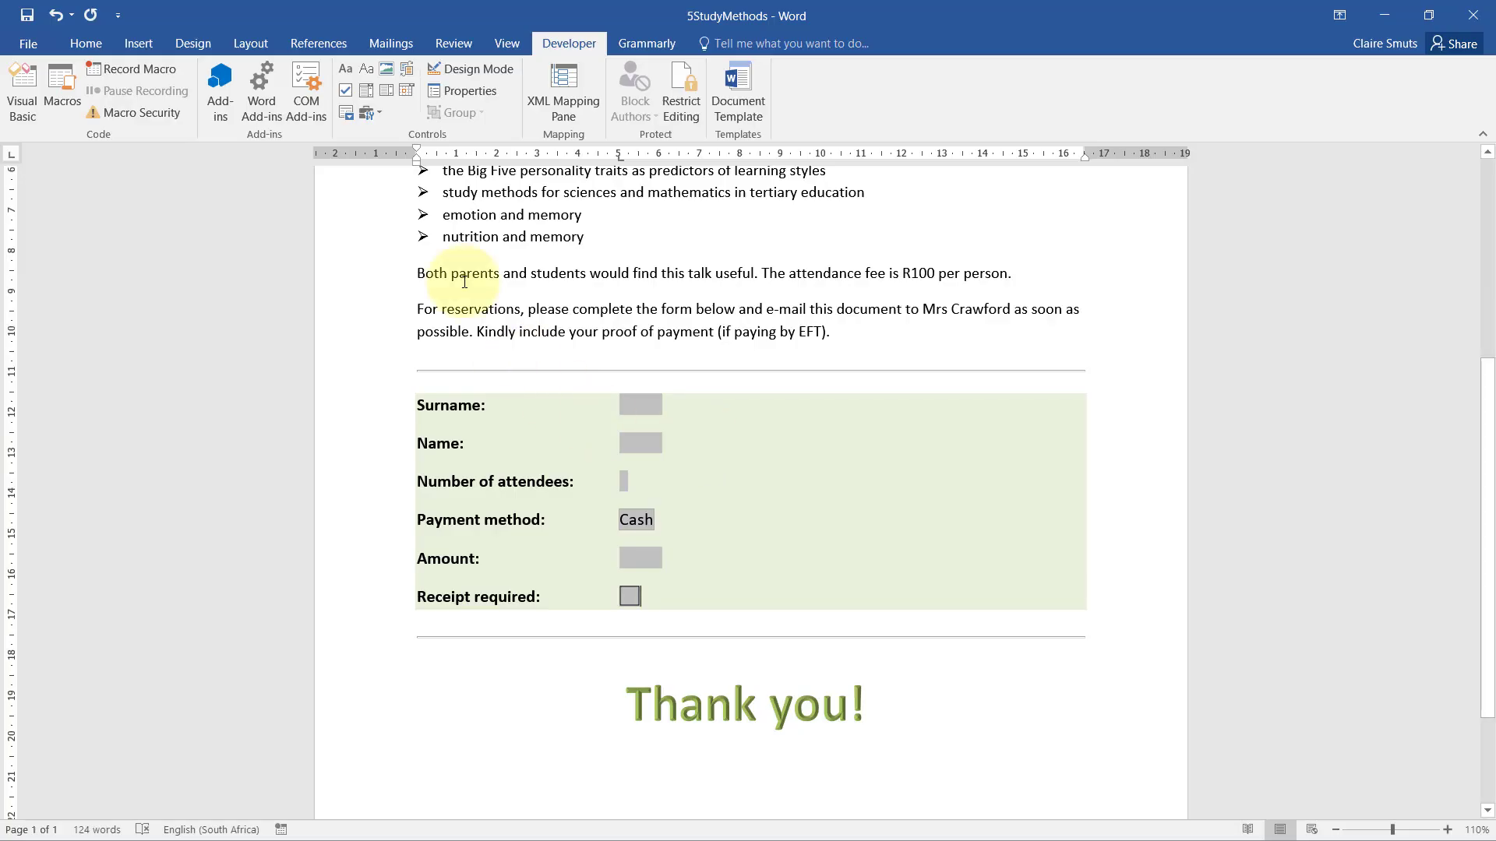
{"action": "left_click", "coordinate": [256, 40]}
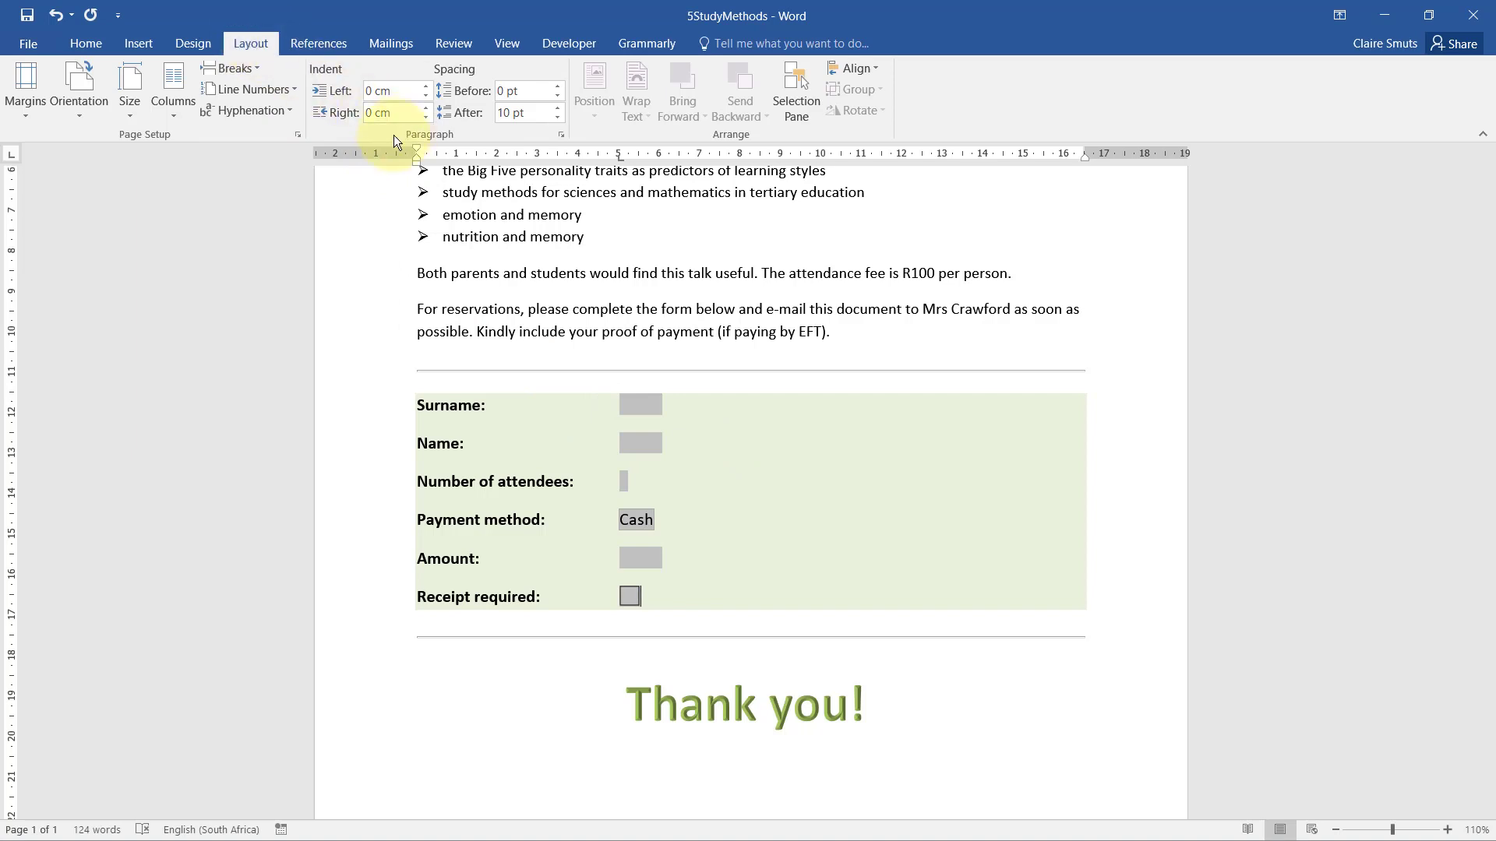
{"action": "scroll", "coordinate": [686, 289], "scroll_direction": "down", "scroll_amount": 6}
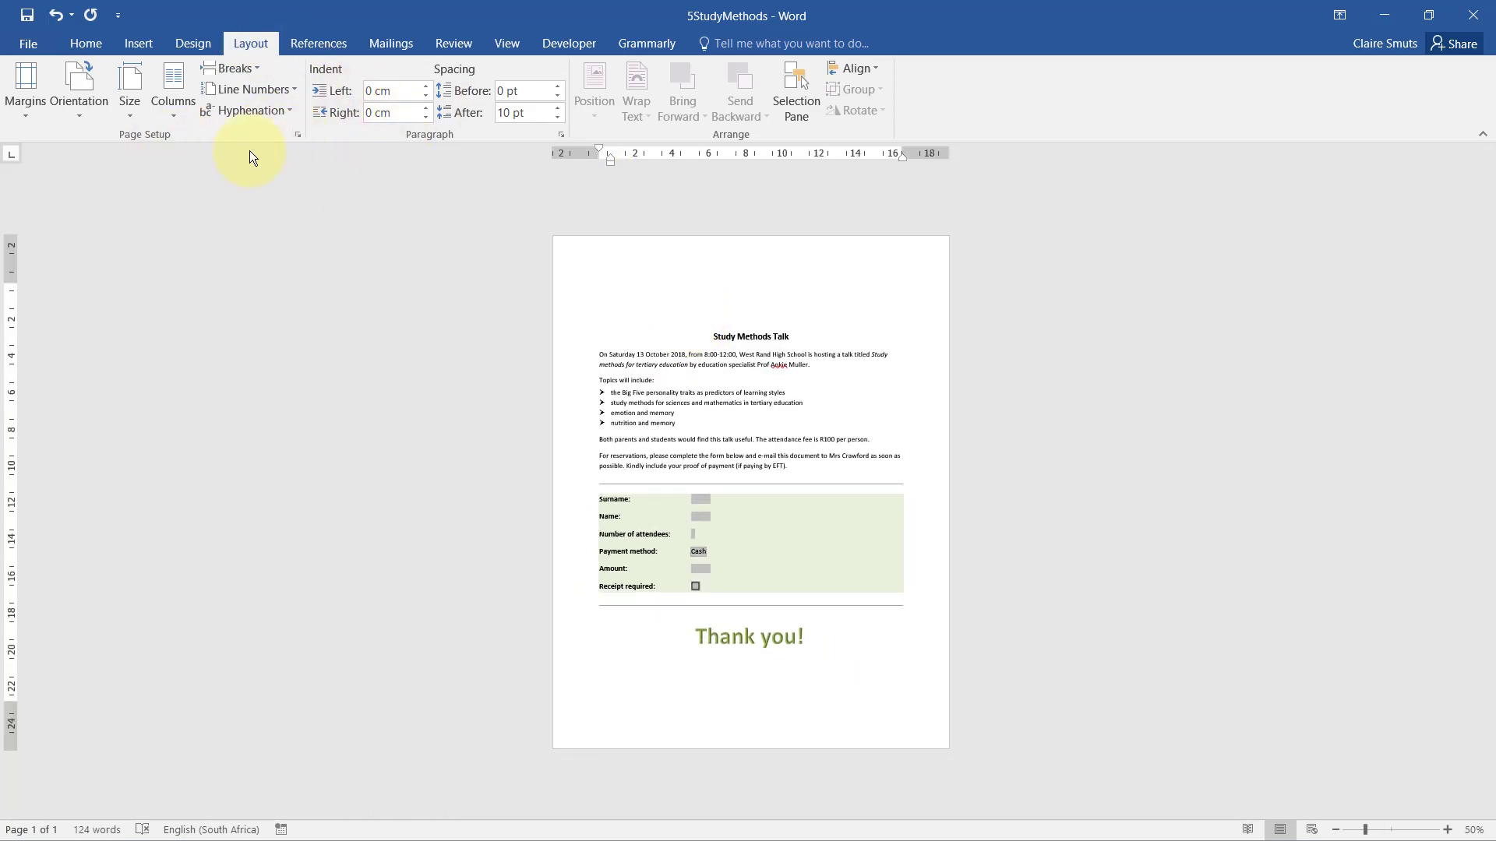
{"action": "left_click", "coordinate": [298, 136]}
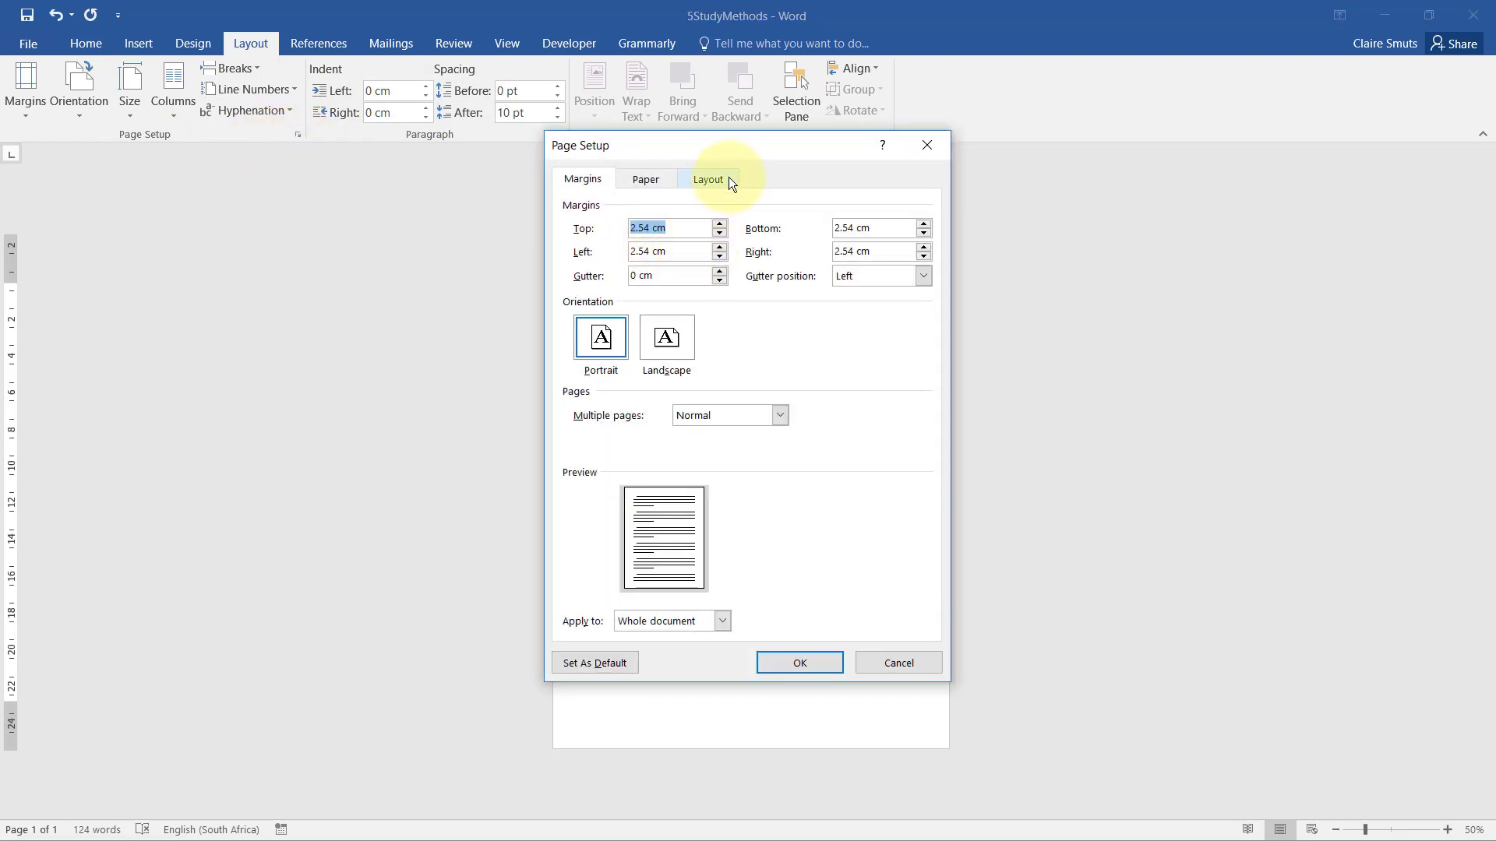
{"action": "left_click", "coordinate": [709, 178]}
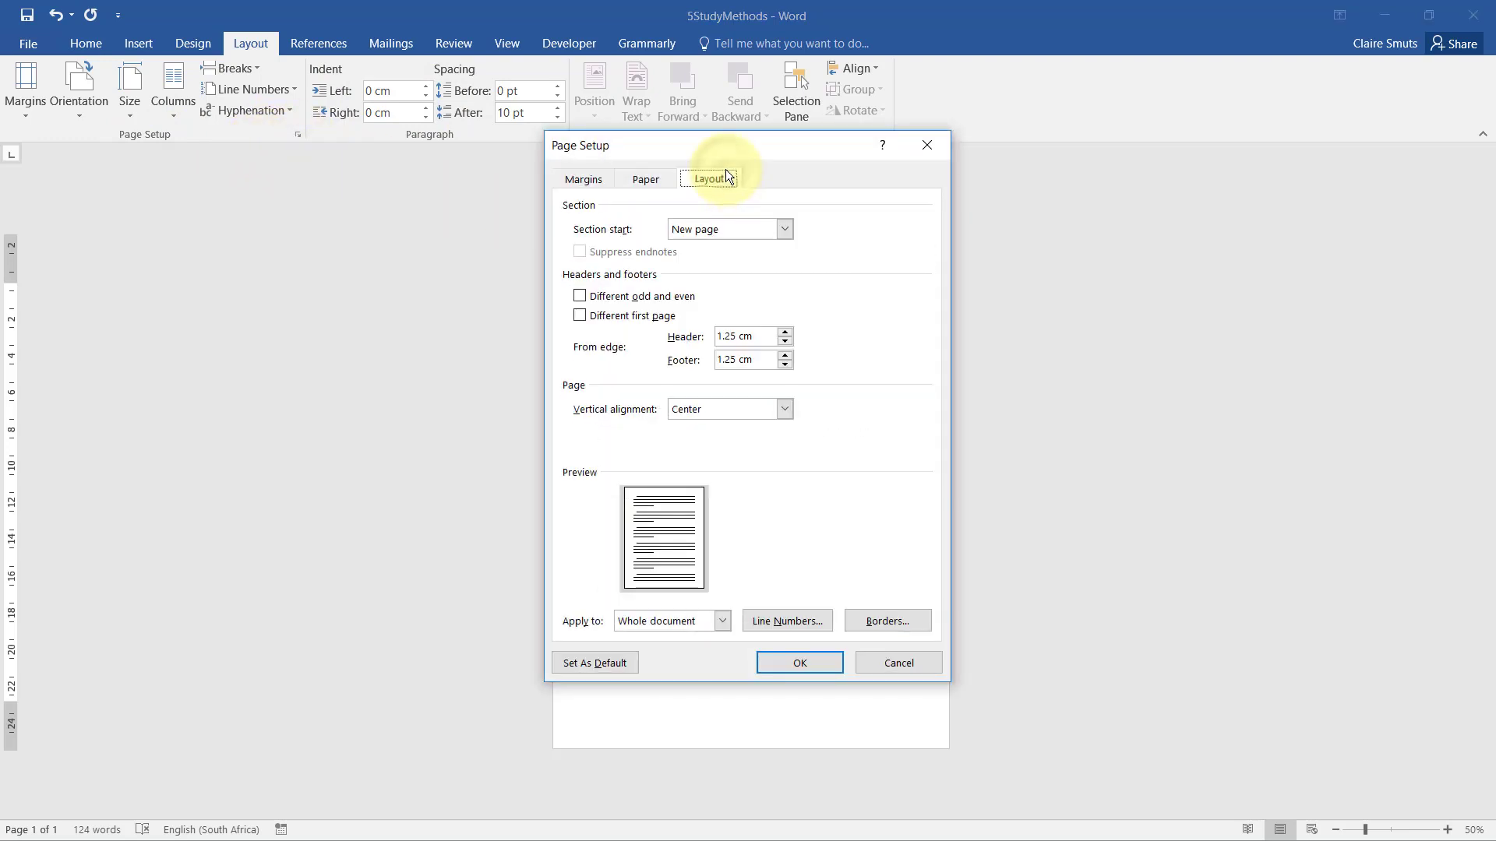
{"action": "left_click", "coordinate": [783, 409]}
{"action": "left_click", "coordinate": [768, 424]}
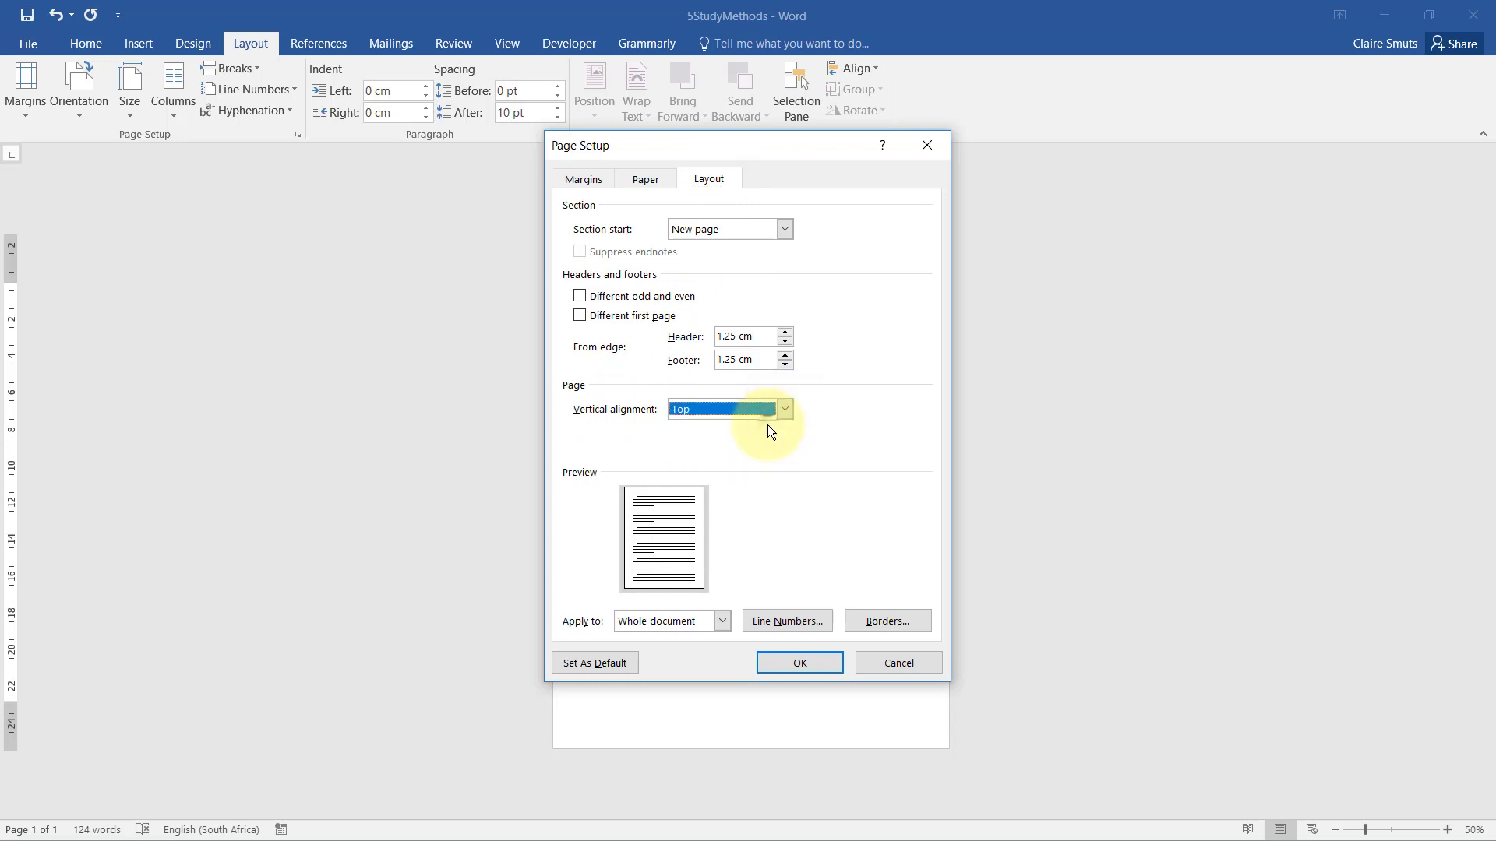
{"action": "left_click", "coordinate": [834, 662]}
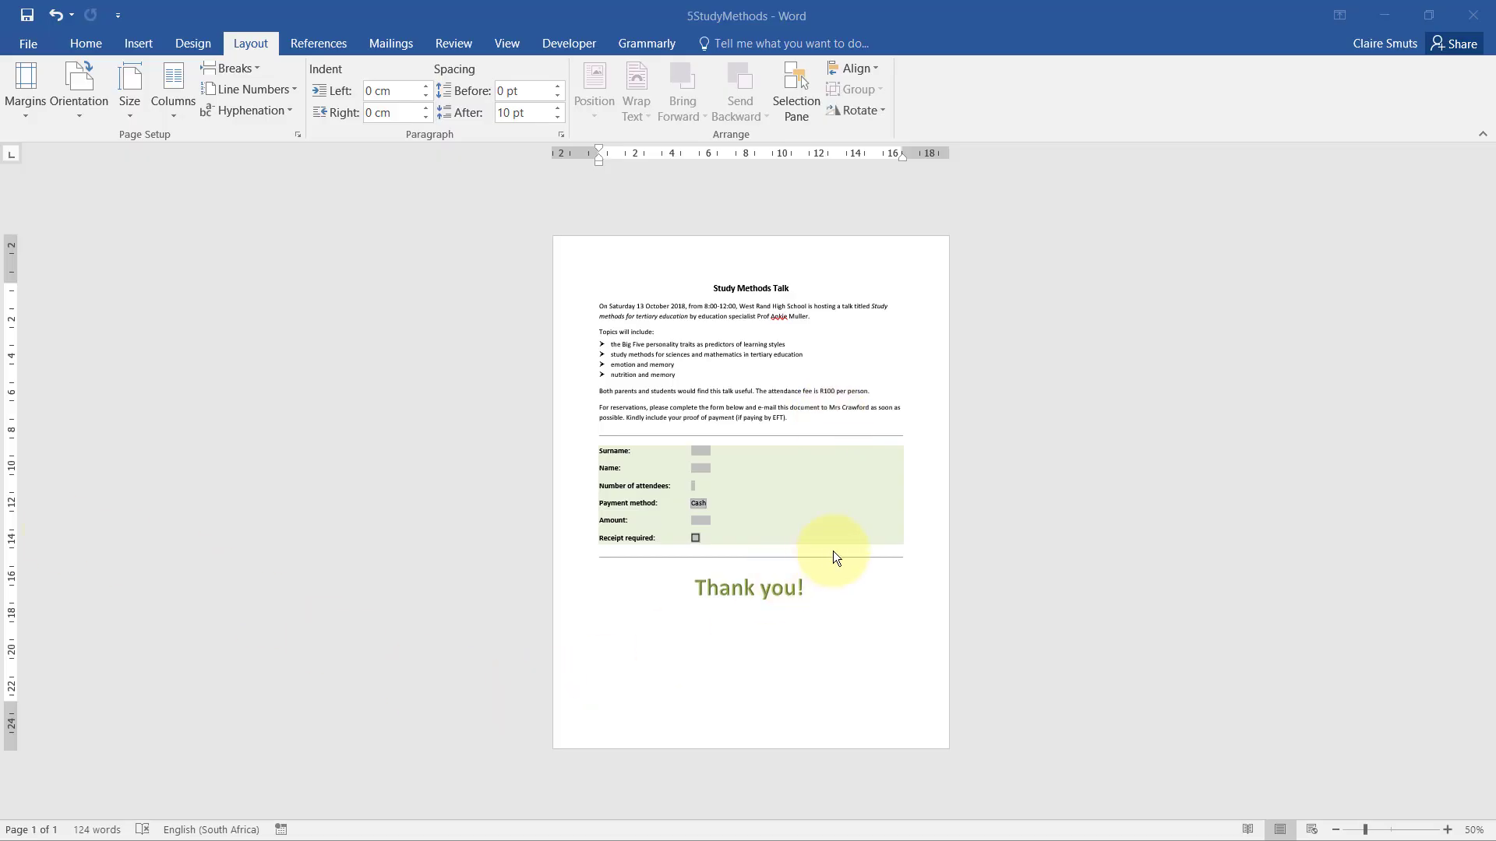
{"action": "left_click", "coordinate": [779, 586]}
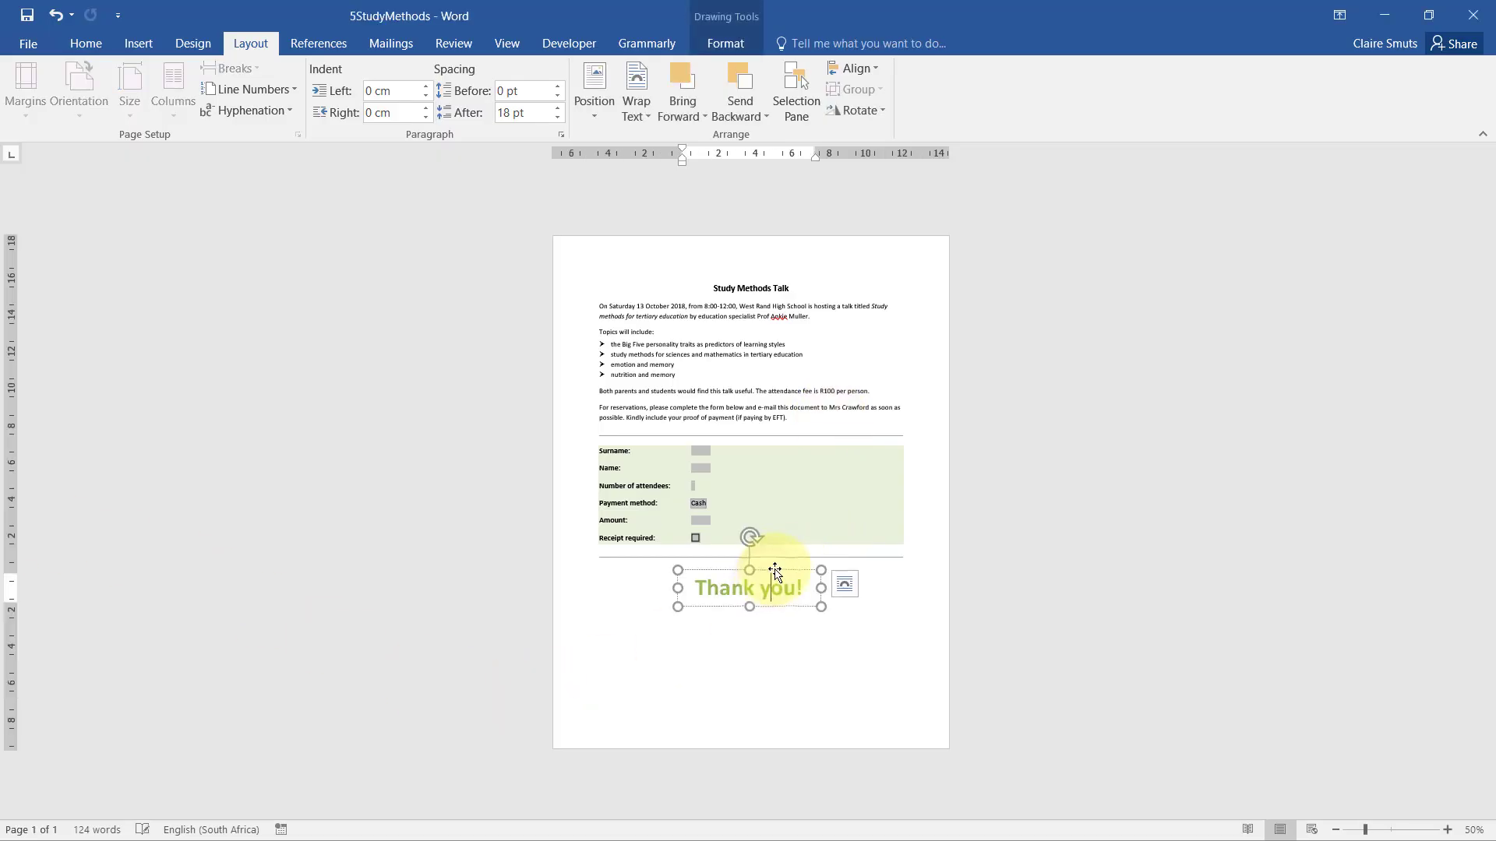
Fix the Thank you! WordArt at an absolute vertical position of 18 below the Top Margin.
{"action": "left_click", "coordinate": [847, 586]}
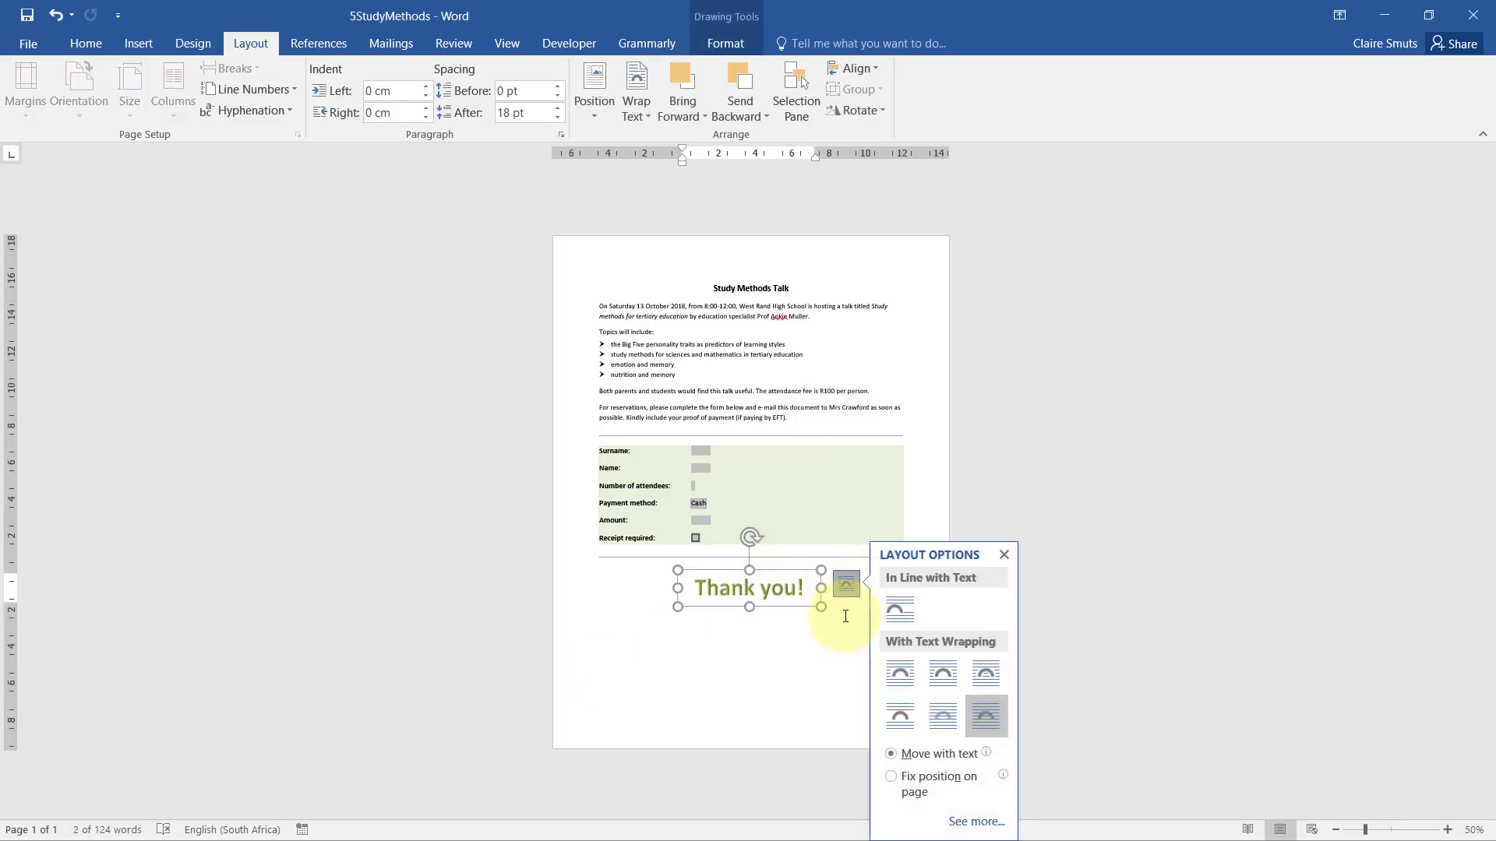
{"action": "left_click", "coordinate": [913, 779]}
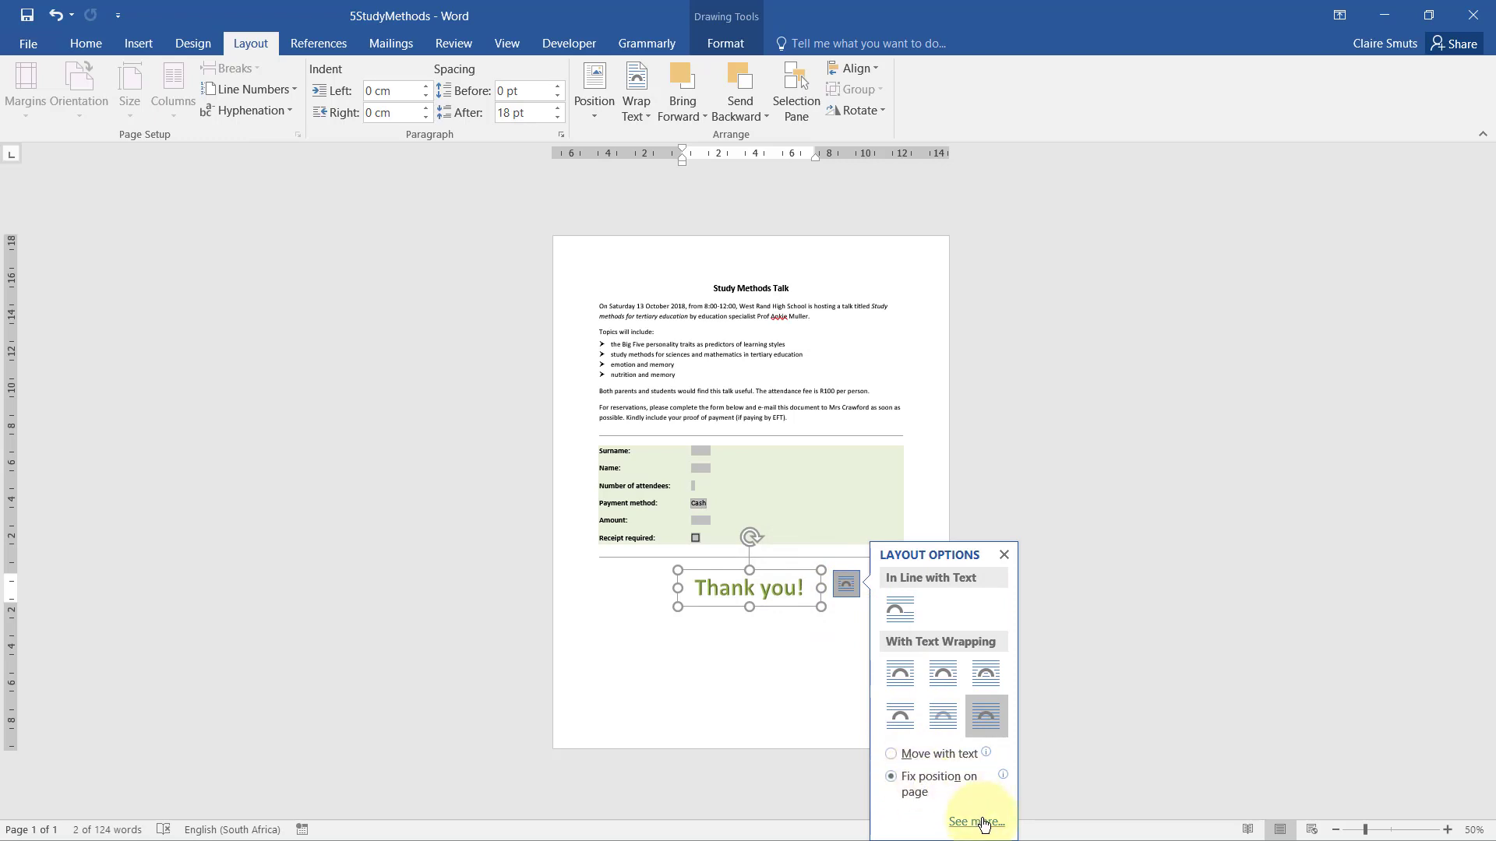
{"action": "left_click", "coordinate": [977, 822]}
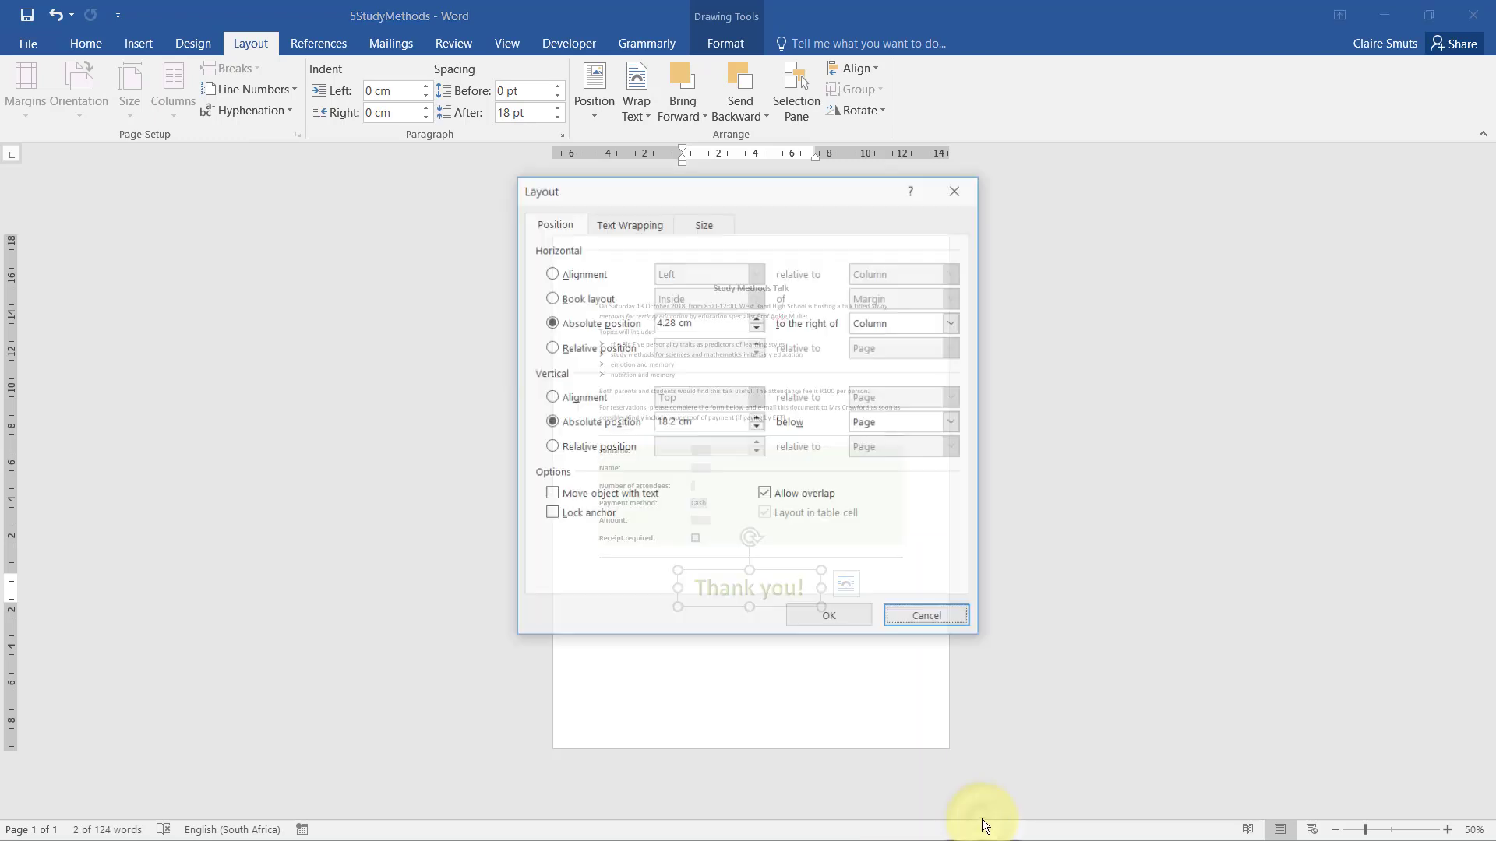
{"action": "left_click", "coordinate": [550, 423]}
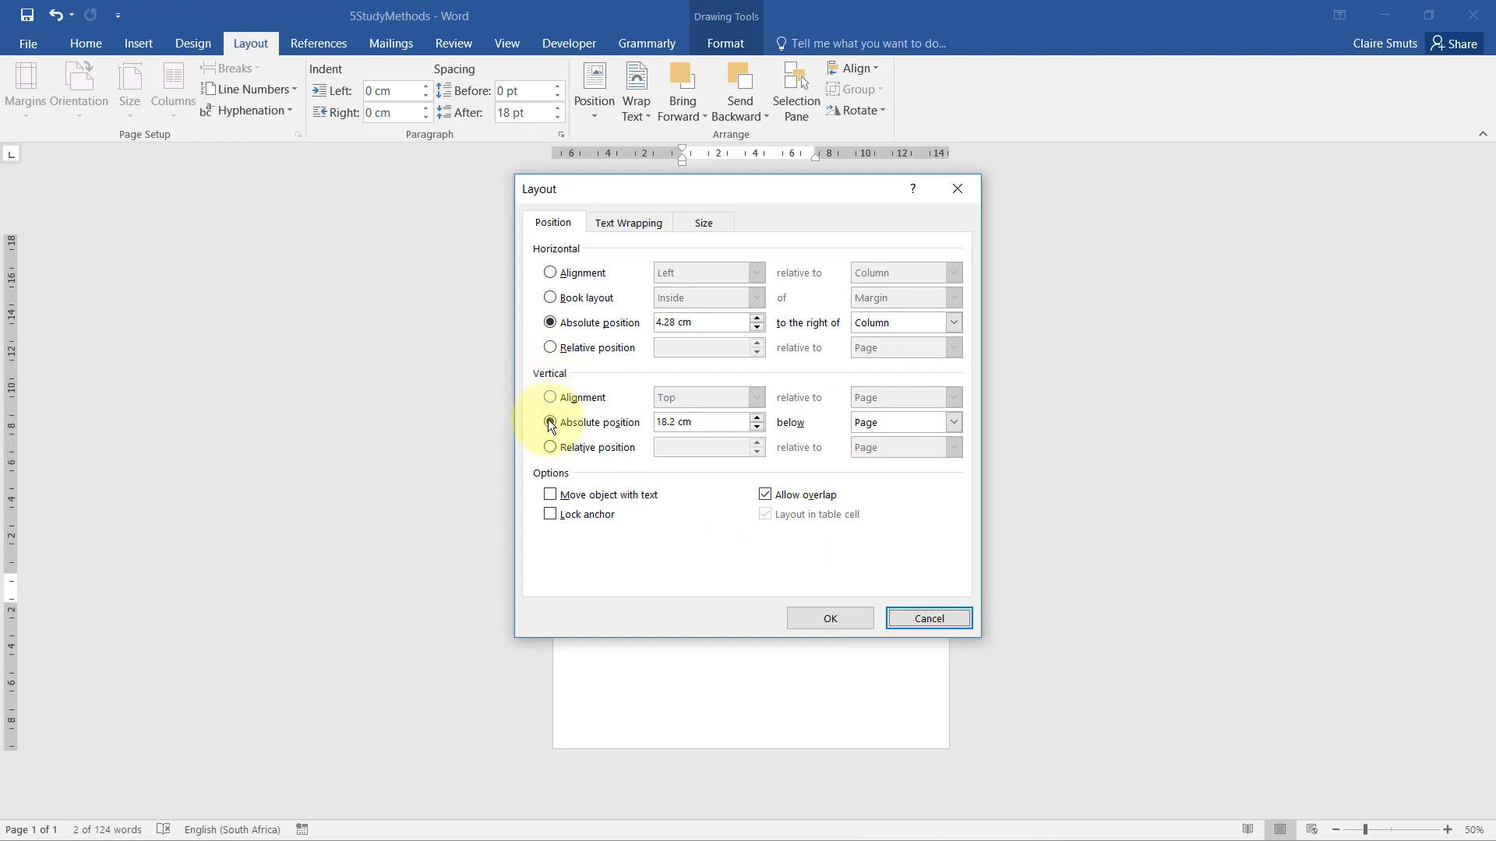
{"action": "left_click", "coordinate": [953, 423]}
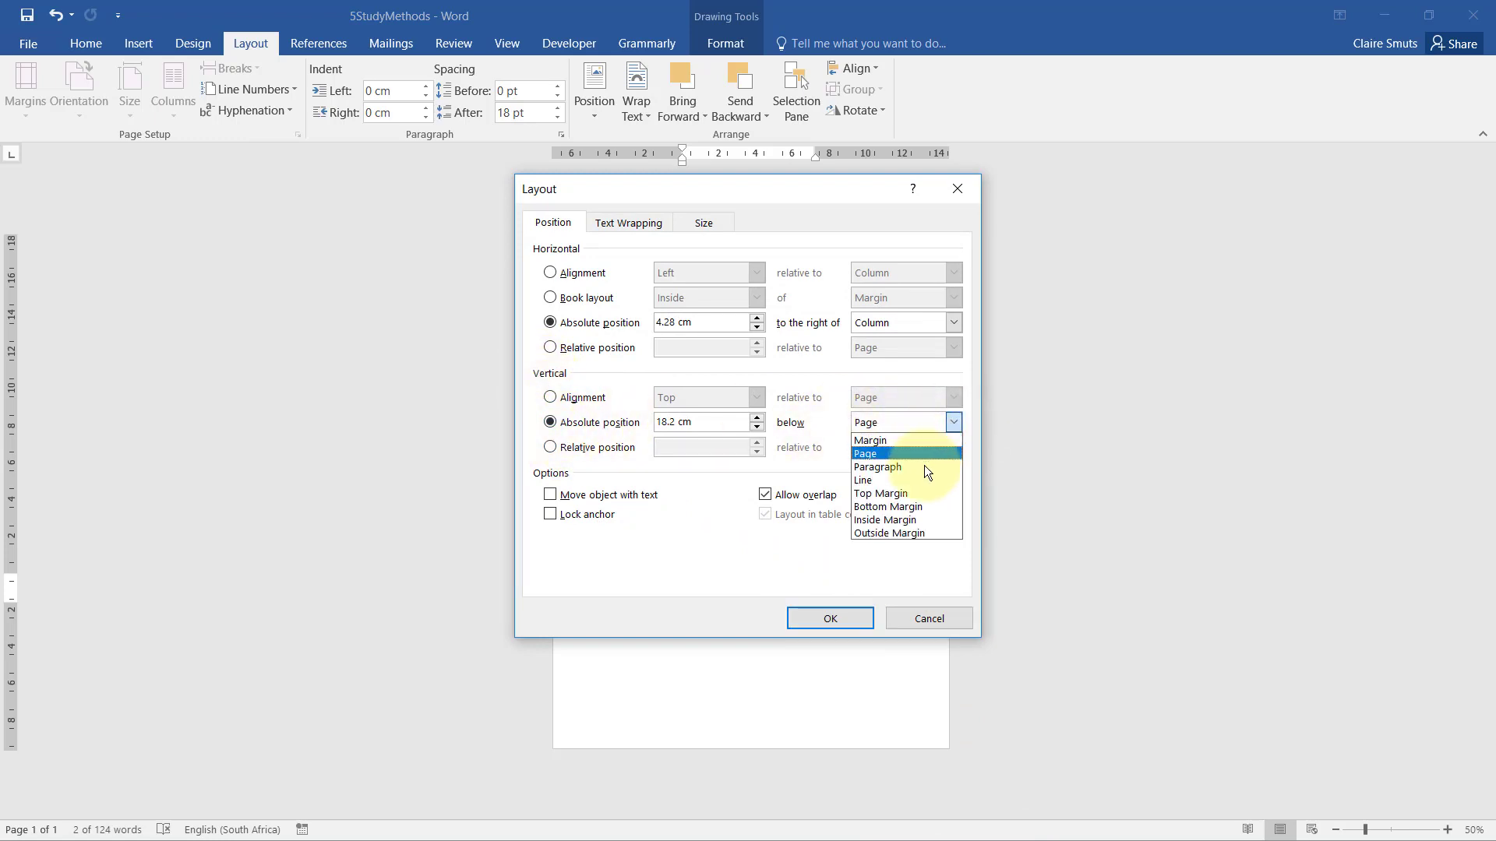
{"action": "left_click", "coordinate": [919, 494]}
{"action": "double_click", "coordinate": [664, 422]}
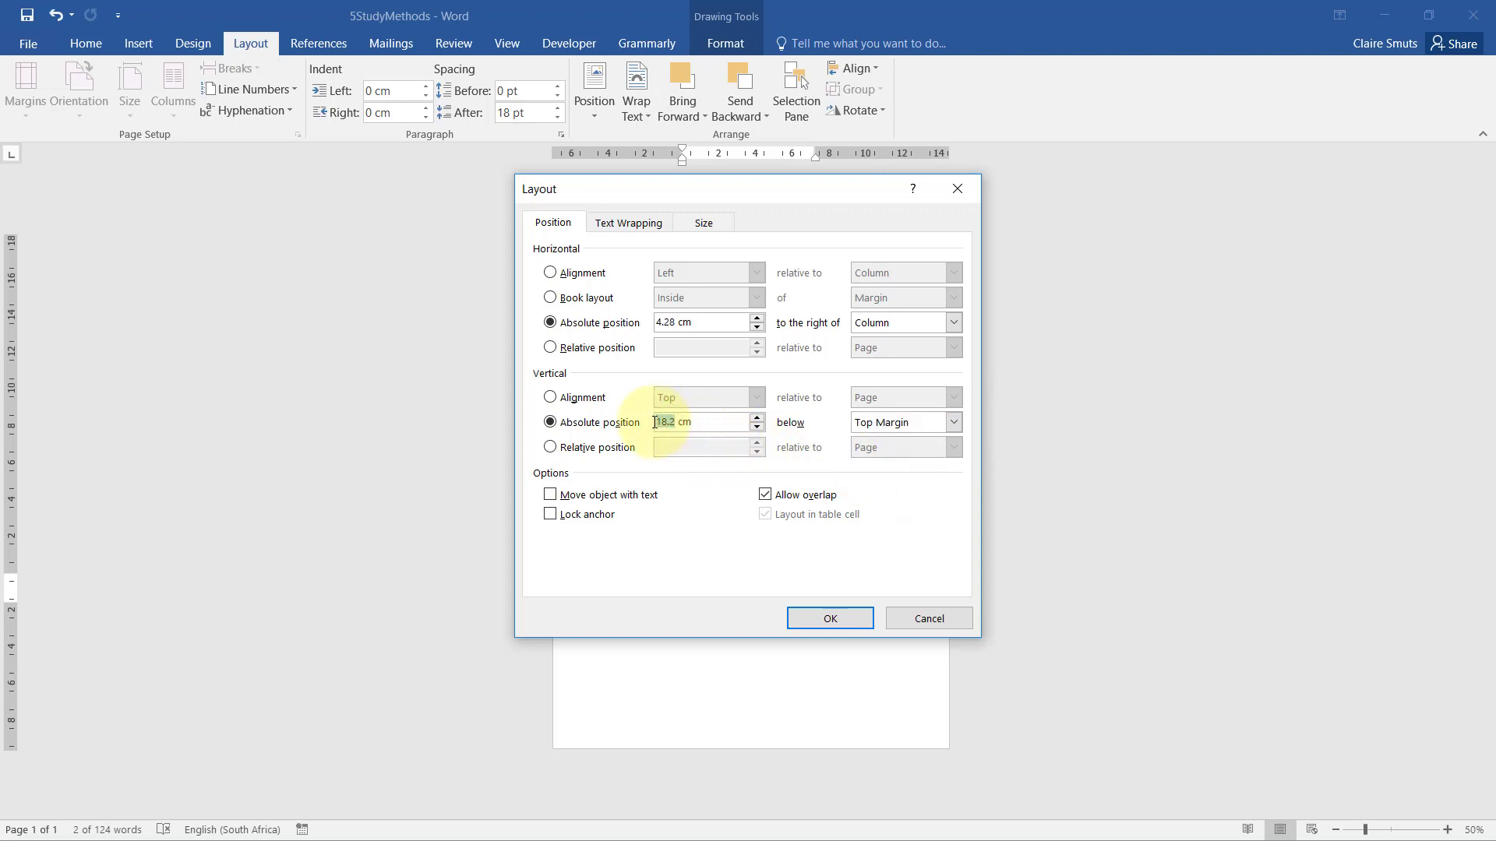
{"action": "type", "text": "18"}
{"action": "key", "text": "Return"}
Add and undo blank lines after the list to confirm the WordArt stays fixed.
{"action": "left_click", "coordinate": [878, 612]}
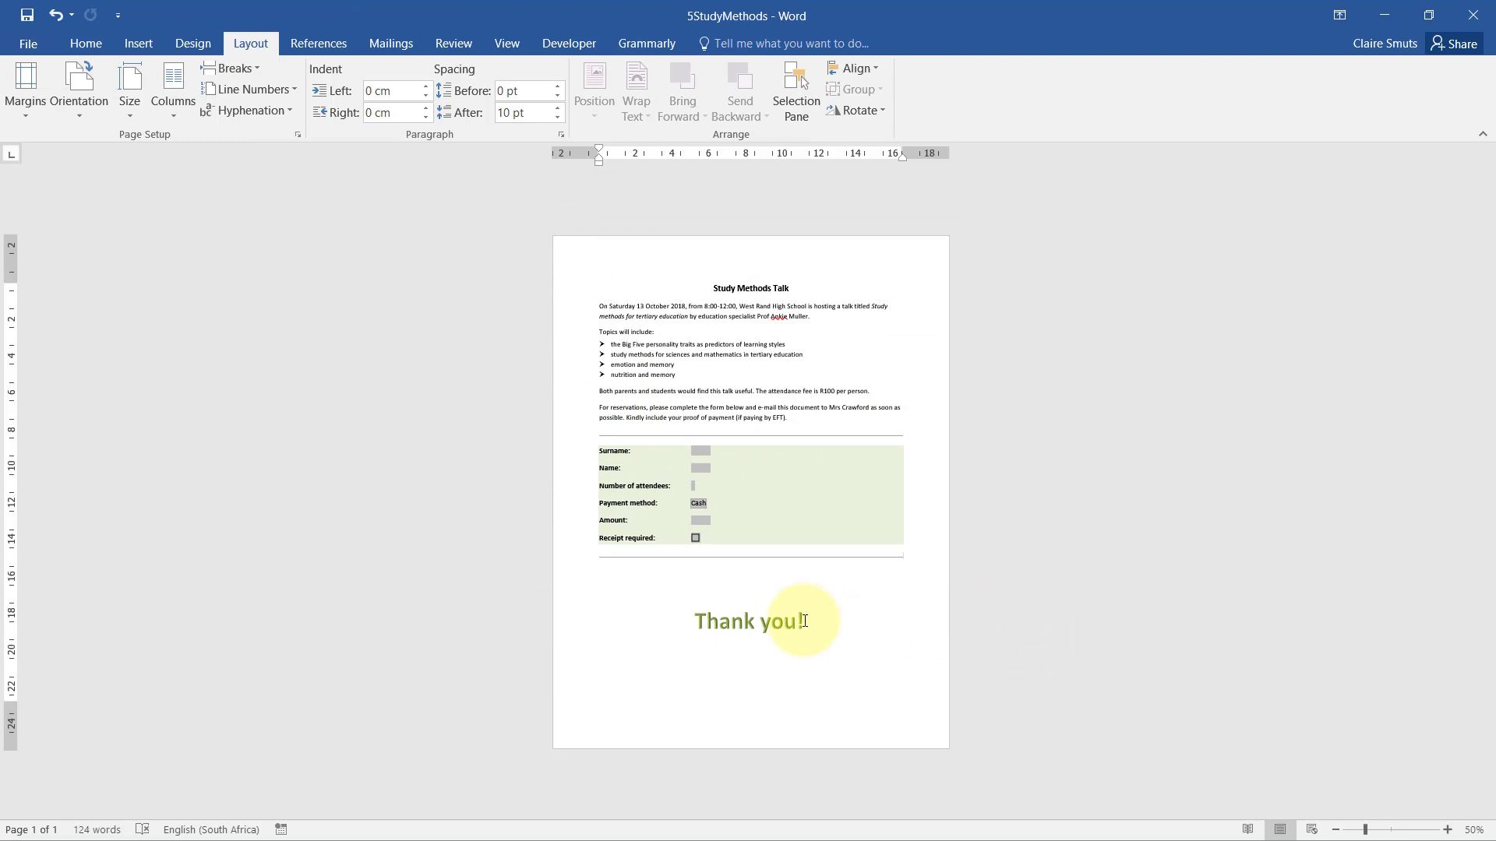
{"action": "left_click", "coordinate": [832, 375]}
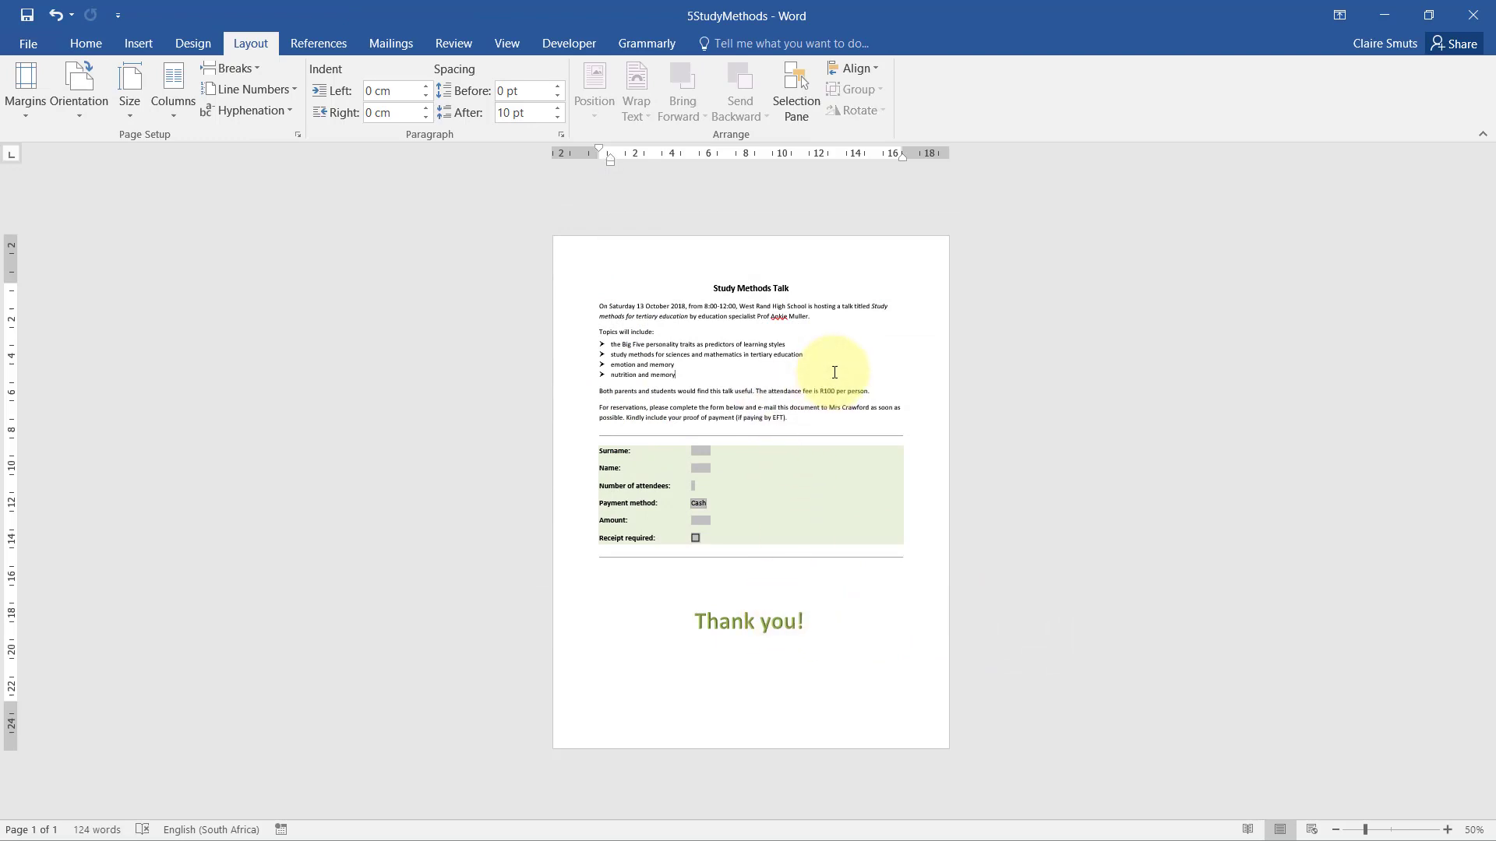
{"action": "key", "text": "Return"}
{"action": "key", "text": "Return"}
{"action": "key", "text": "Return"}
{"action": "key", "text": "Return"}
{"action": "key", "text": "Return"}
{"action": "key", "text": "Return"}
{"action": "key", "text": "Return"}
{"action": "key", "text": "Return"}
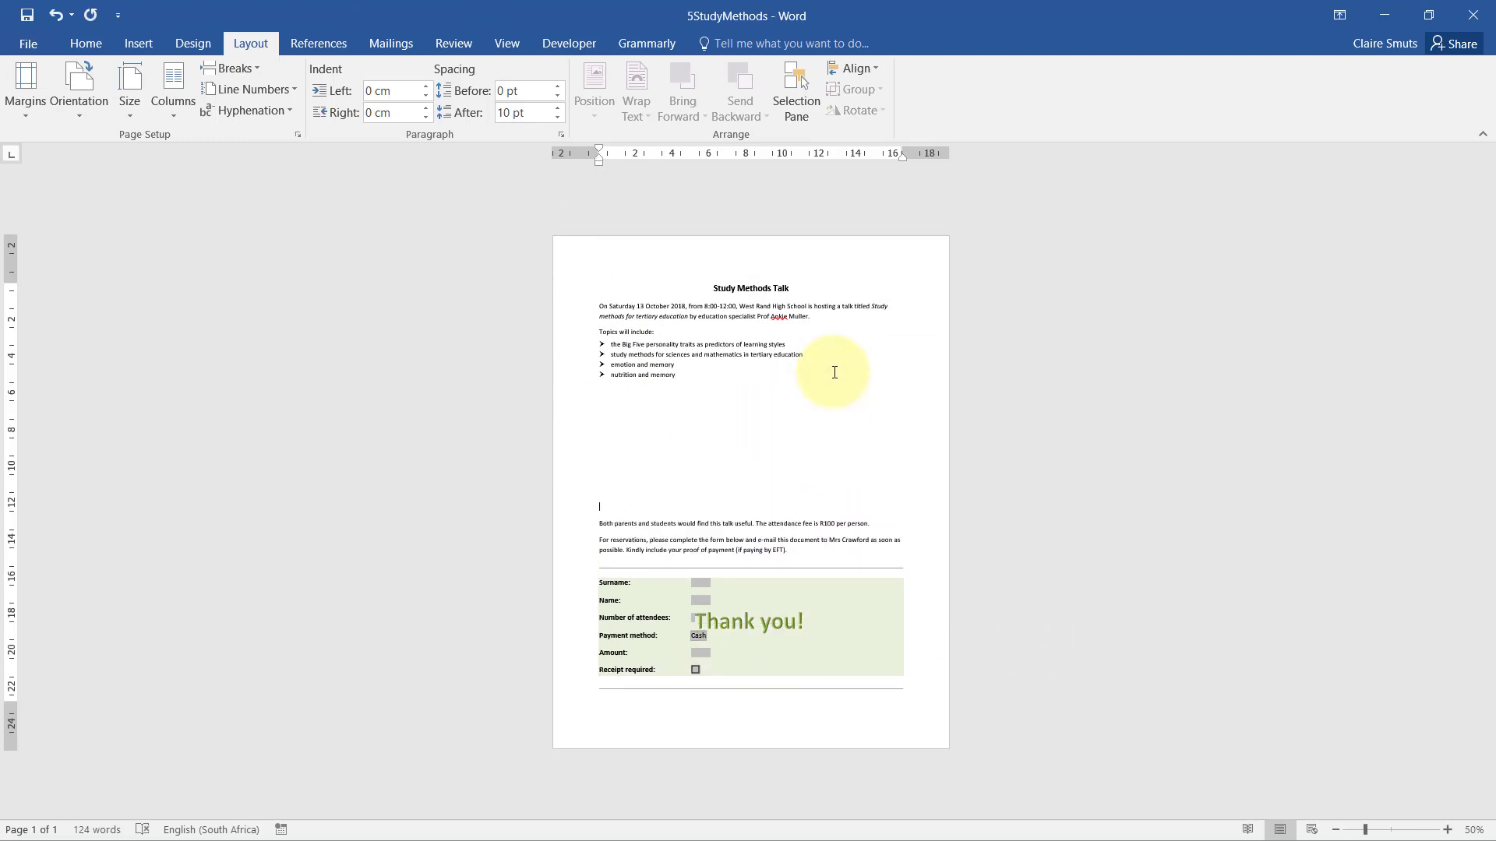
{"action": "key", "text": "ctrl+z"}
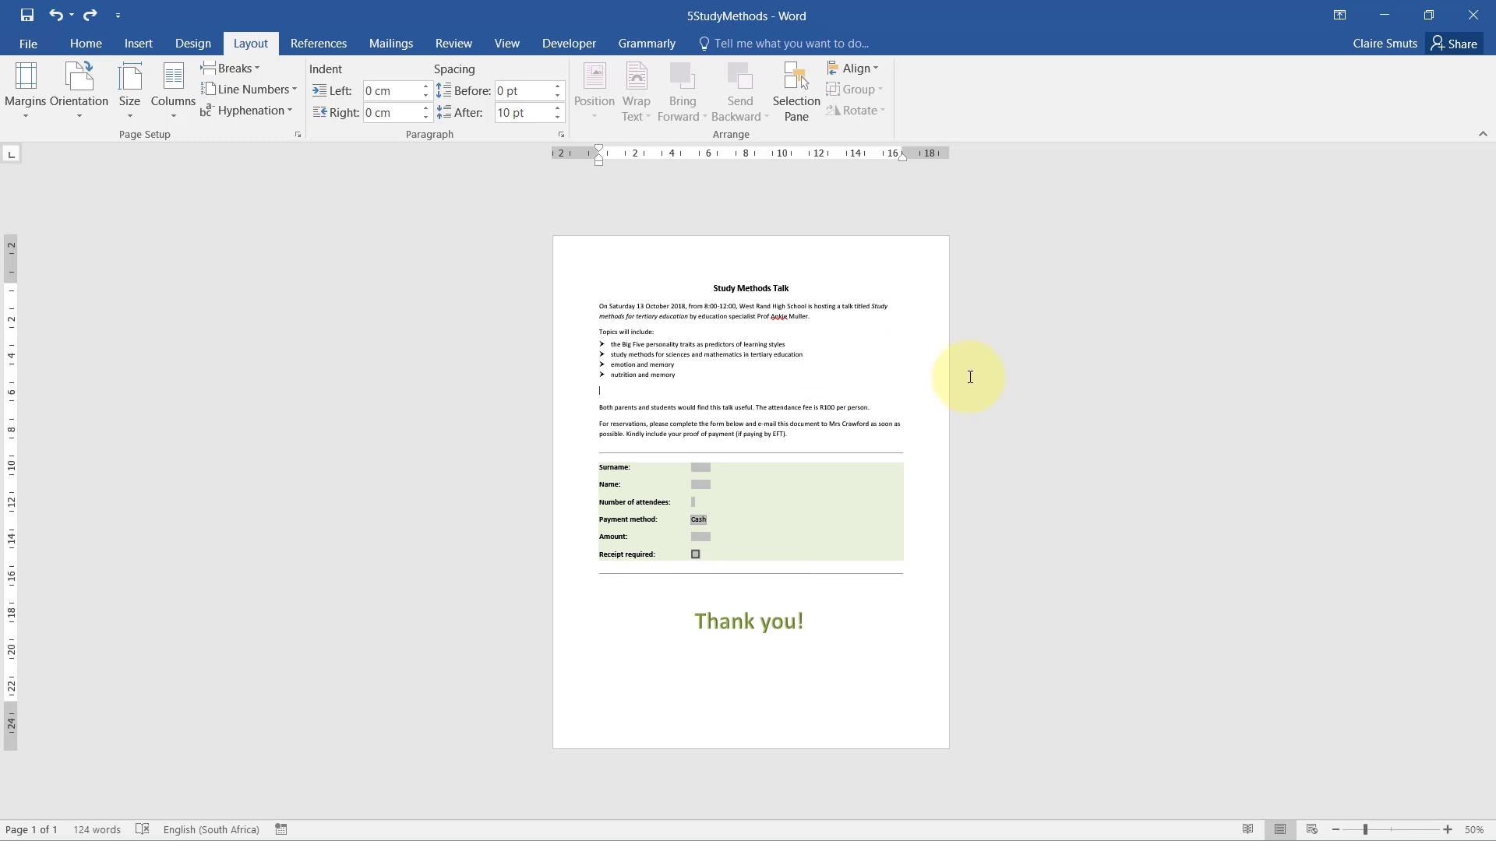
{"action": "key", "text": "ctrl+z"}
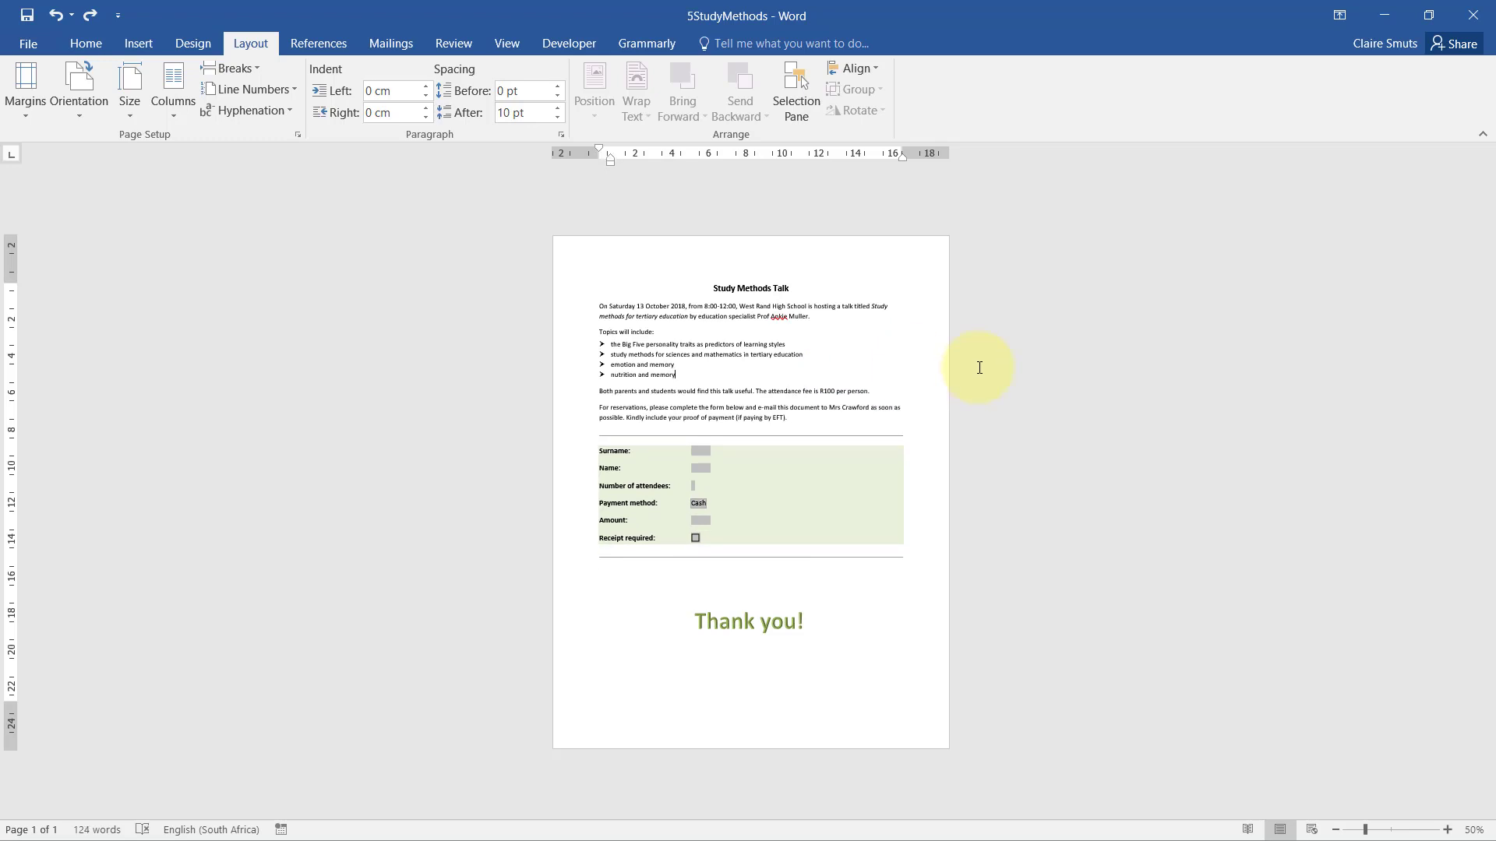
Save 5StudyMethods and close Word.
{"action": "key", "text": "alt+Tab"}
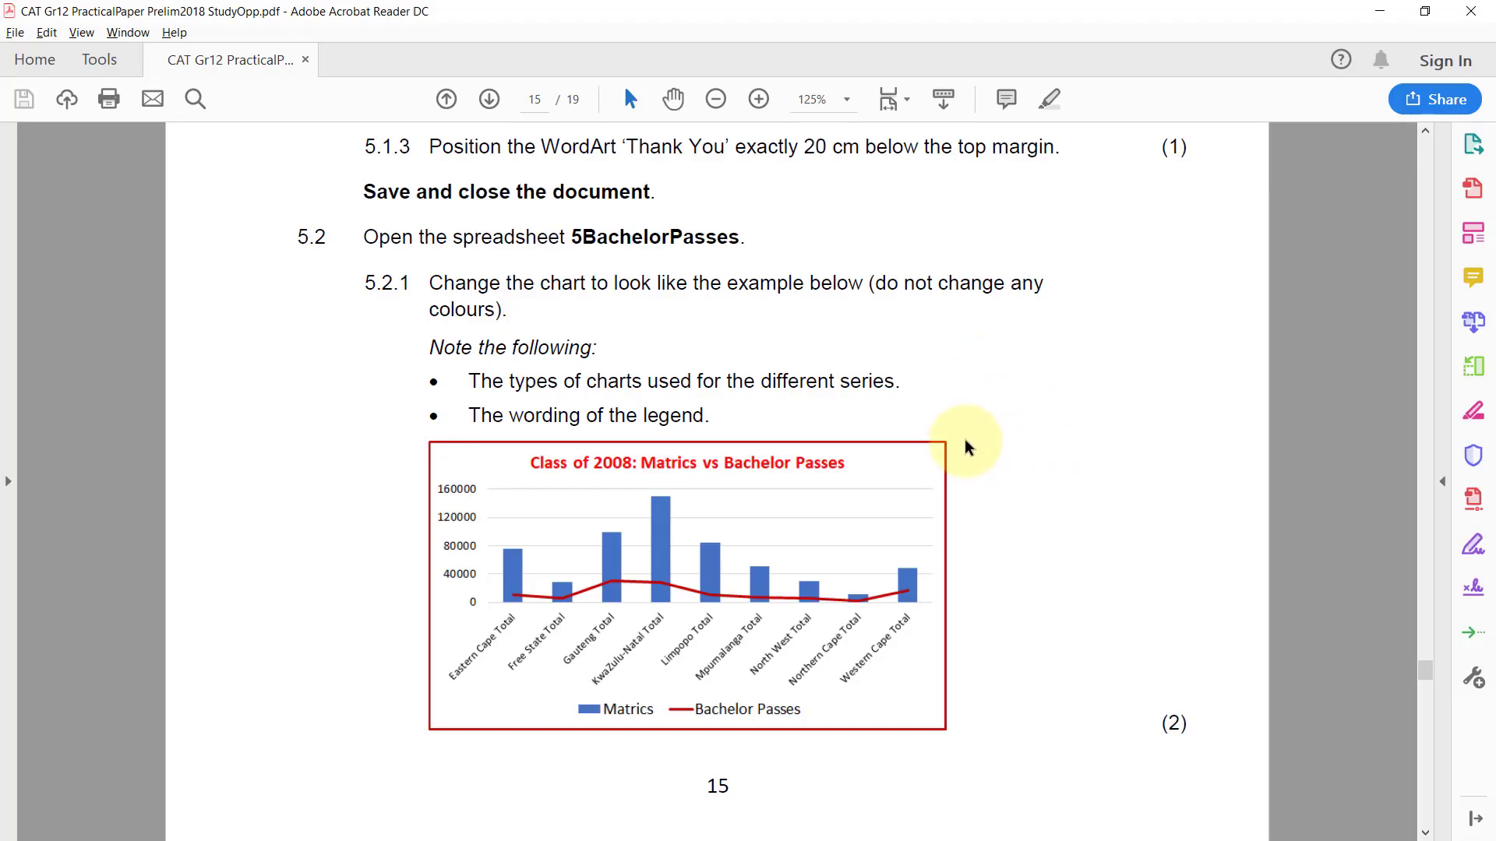
{"action": "scroll", "coordinate": [965, 438], "scroll_direction": "down", "scroll_amount": 1}
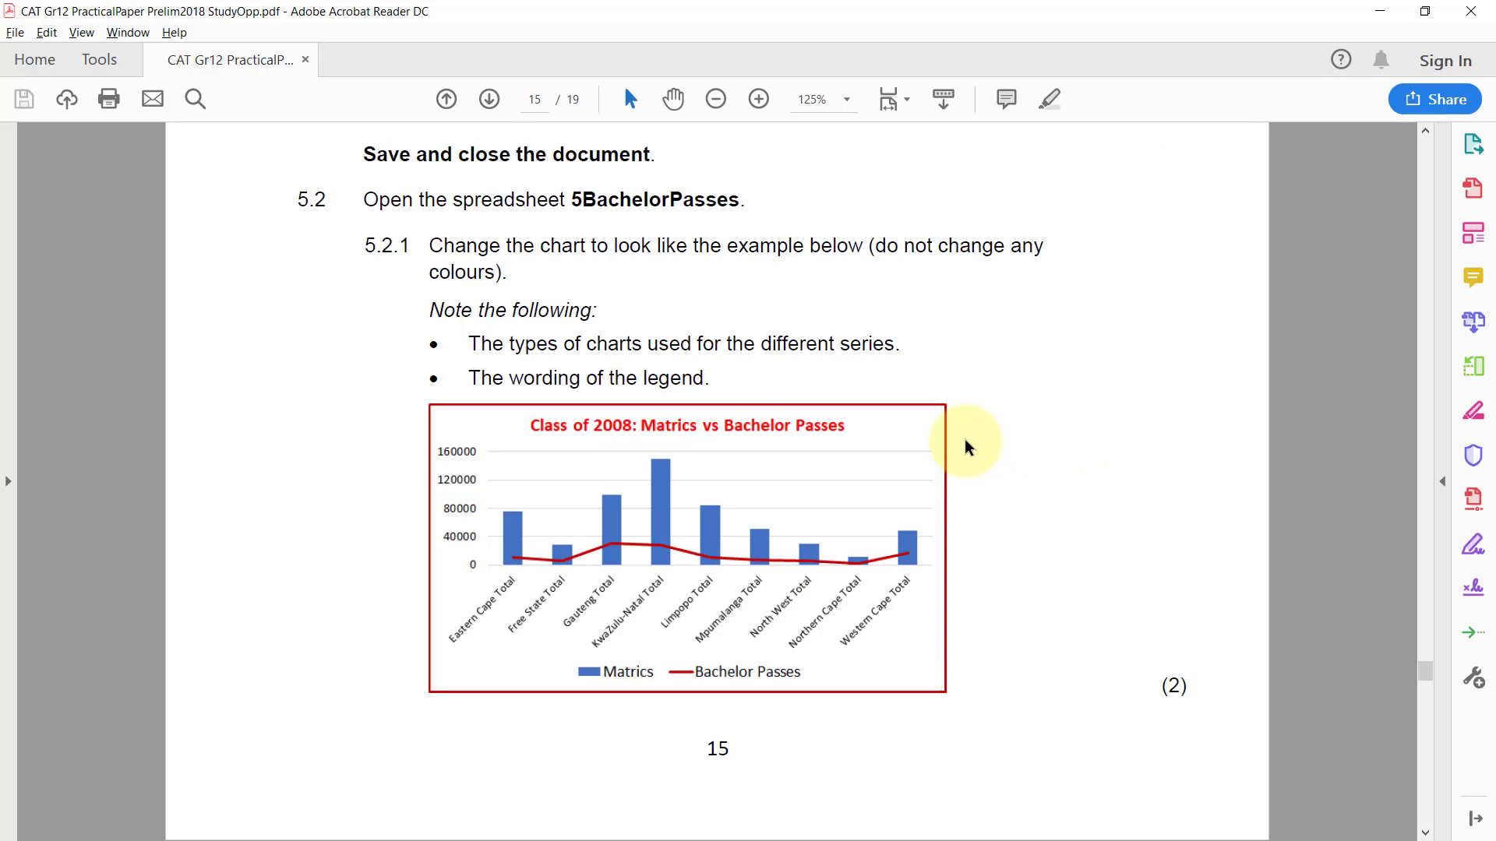
{"action": "key", "text": "alt+Tab"}
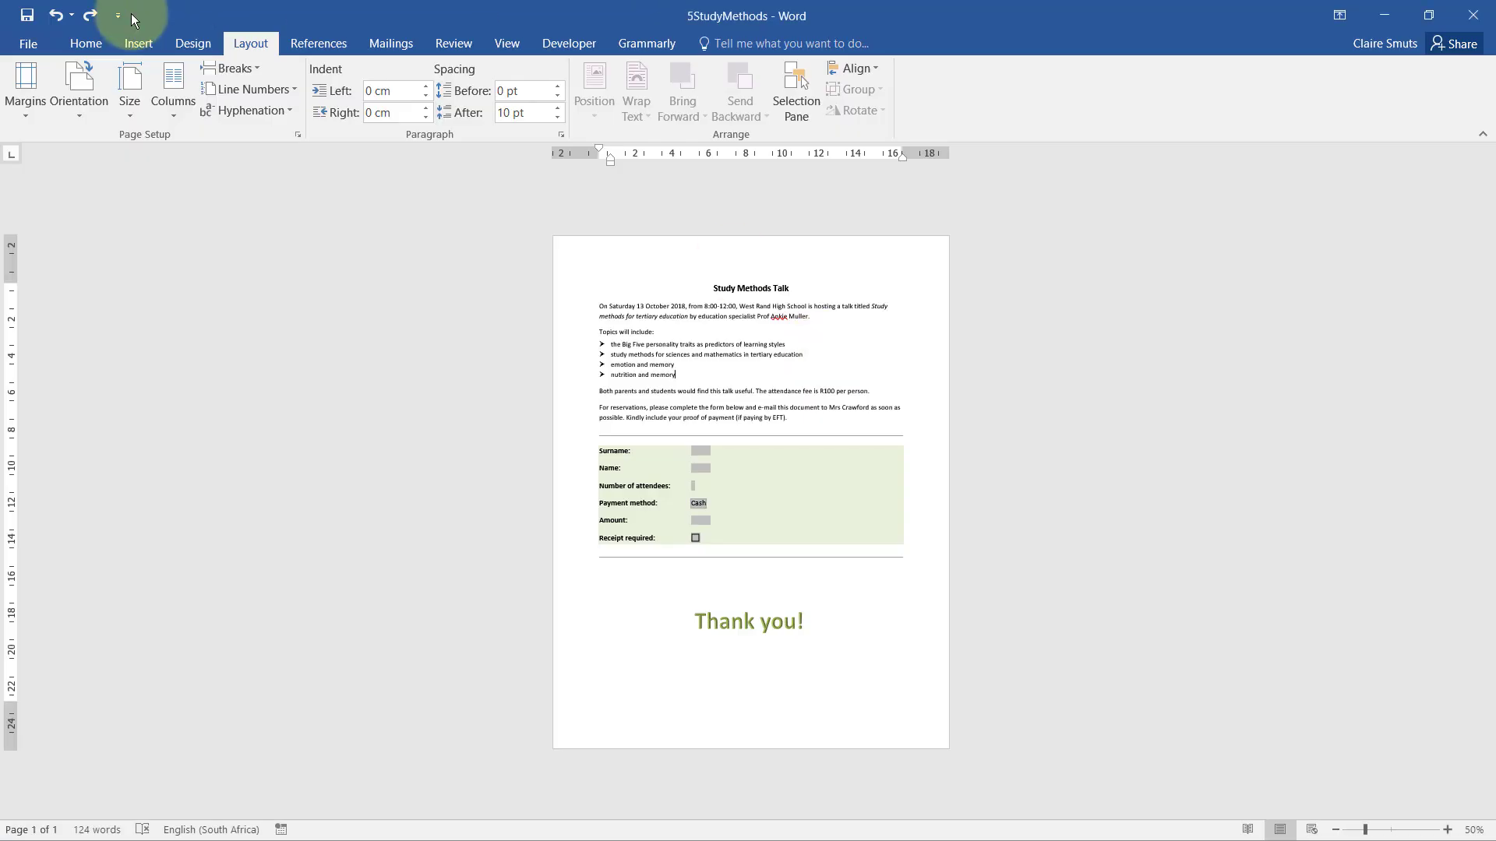
{"action": "left_click", "coordinate": [26, 22]}
{"action": "left_click", "coordinate": [1473, 15]}
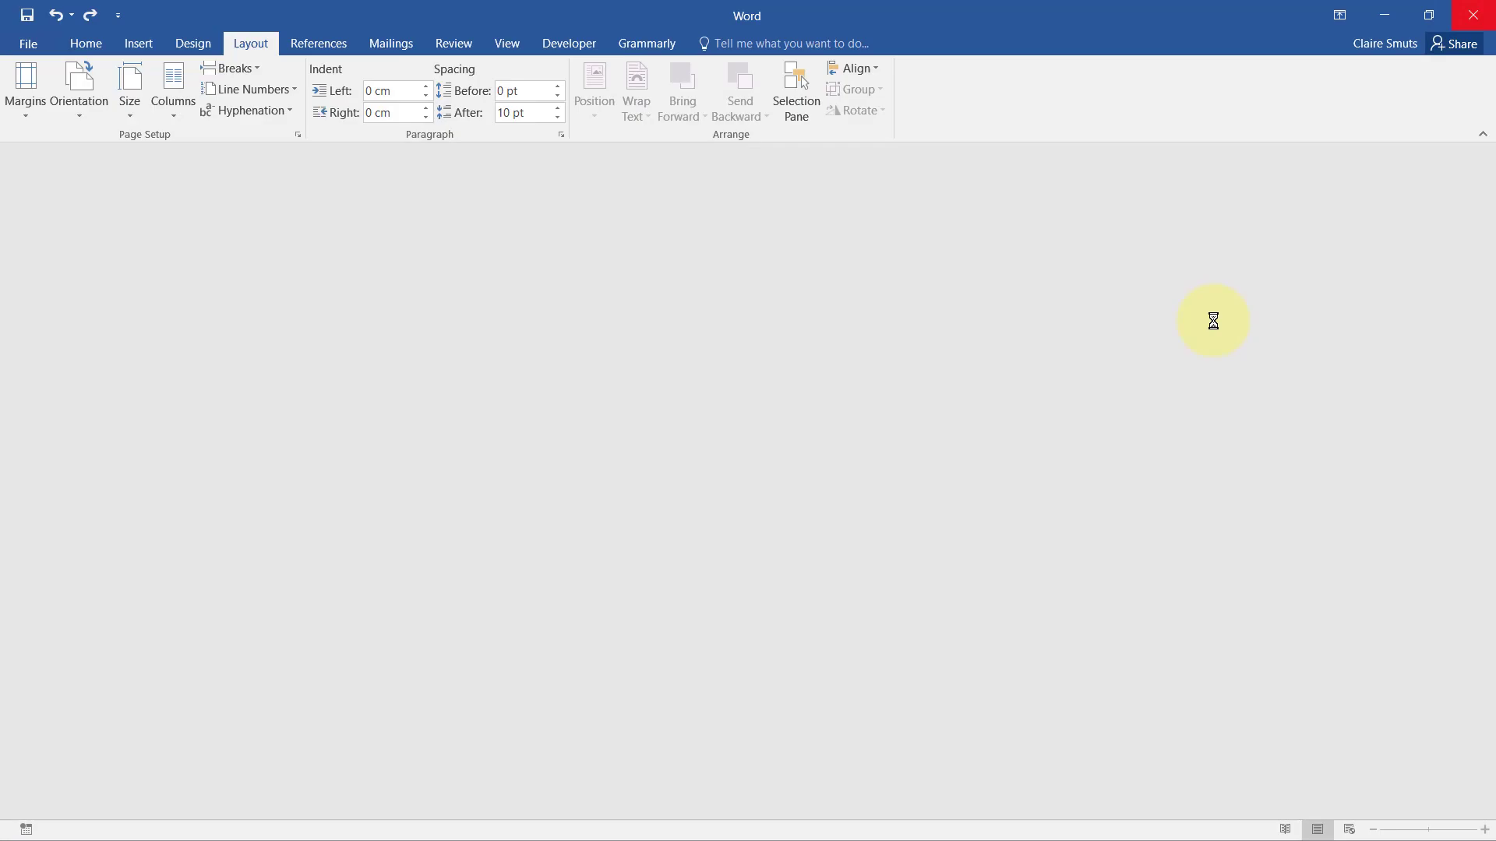
Switch to the DATA-Gr12 folder and open the 5BachelorPasses spreadsheet in Excel.
{"action": "scroll", "coordinate": [1246, 304], "scroll_direction": "down", "scroll_amount": 2}
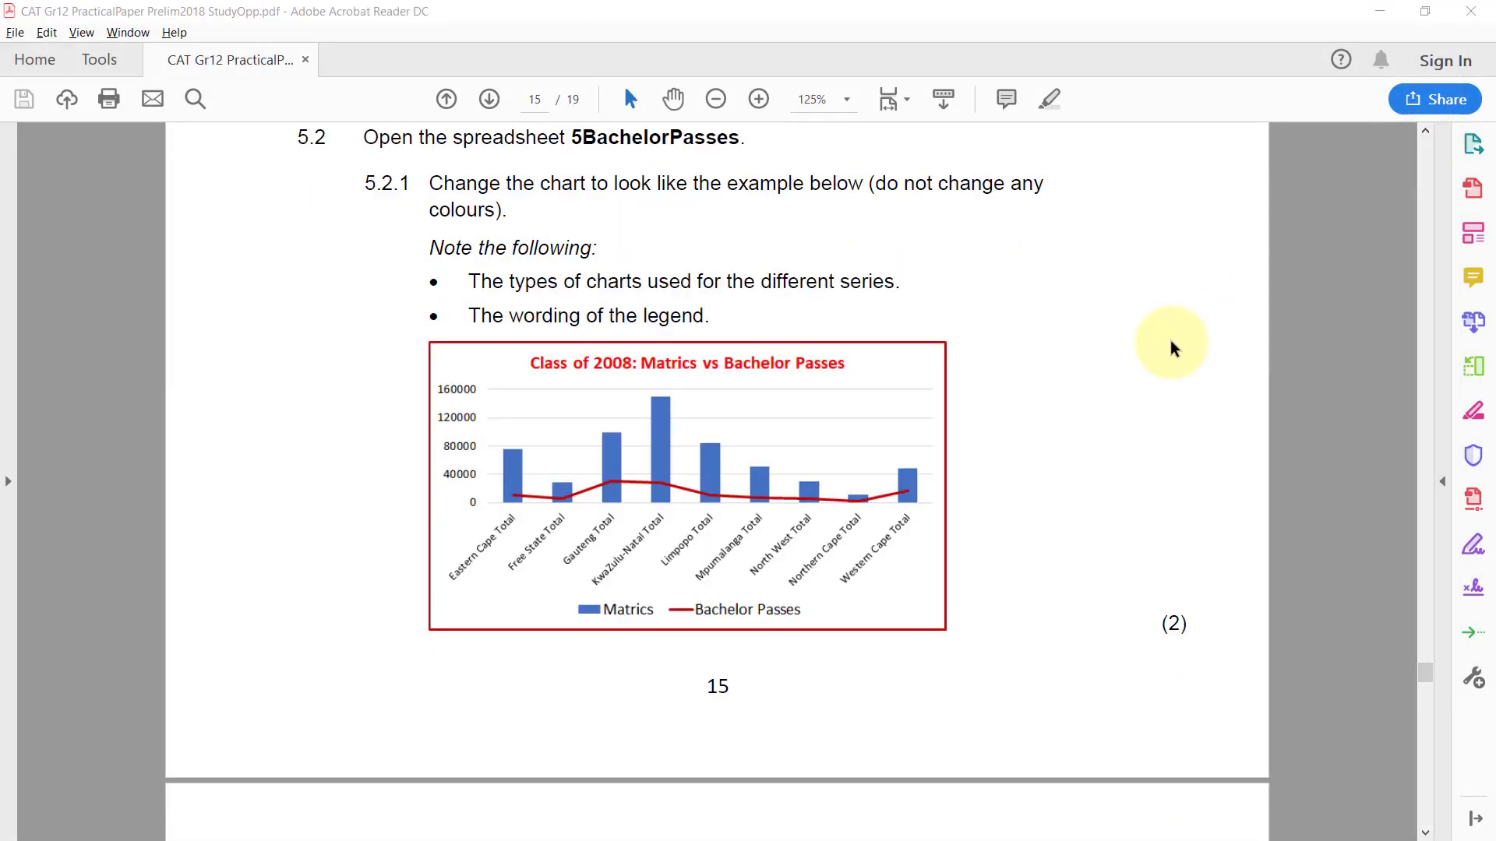
{"action": "key", "text": "alt+Tab"}
{"action": "left_click", "coordinate": [432, 611]}
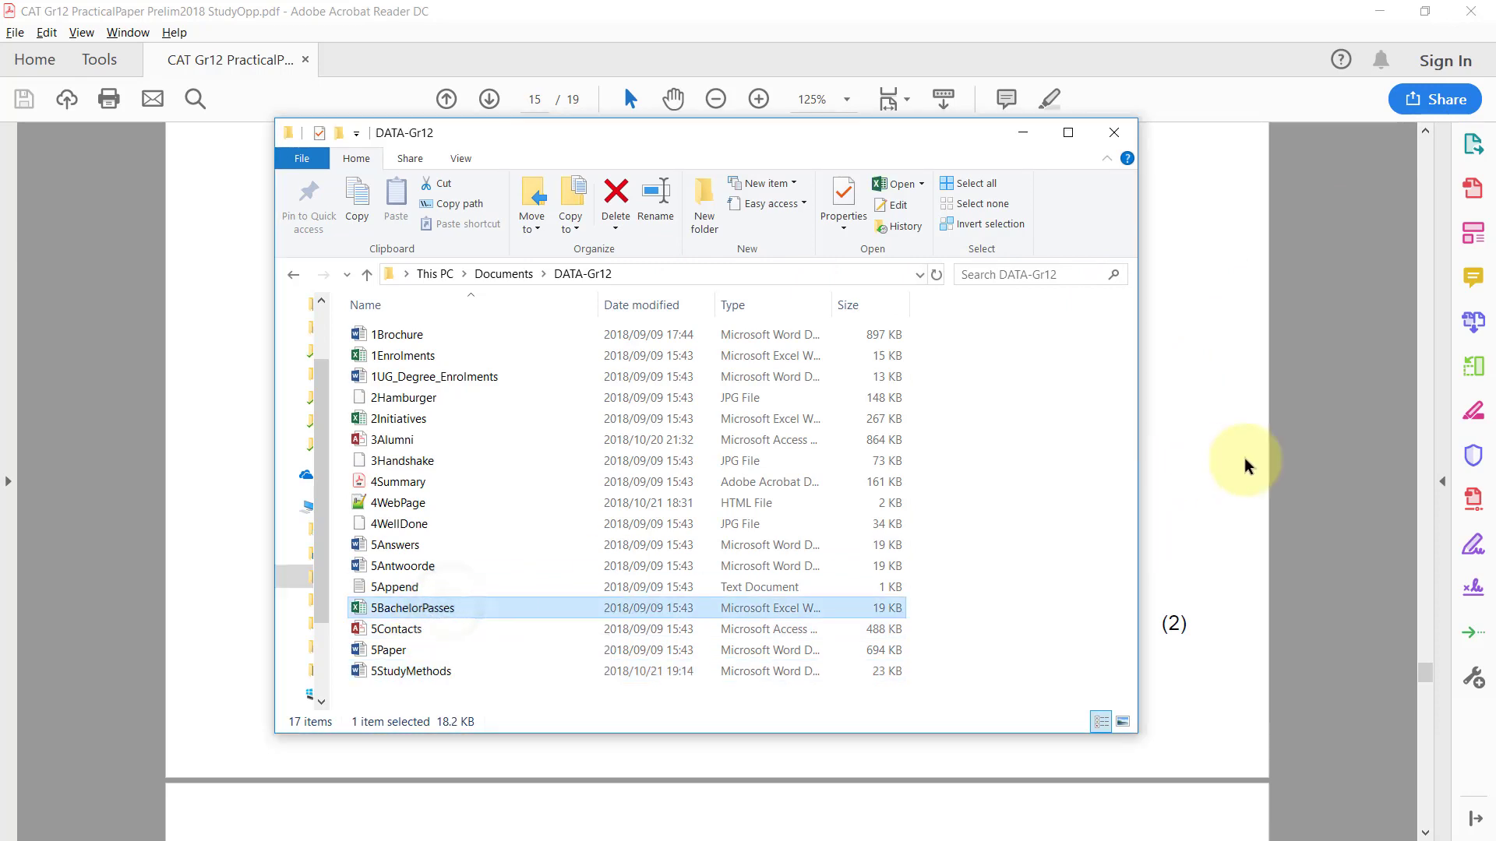
{"action": "key", "text": "Return"}
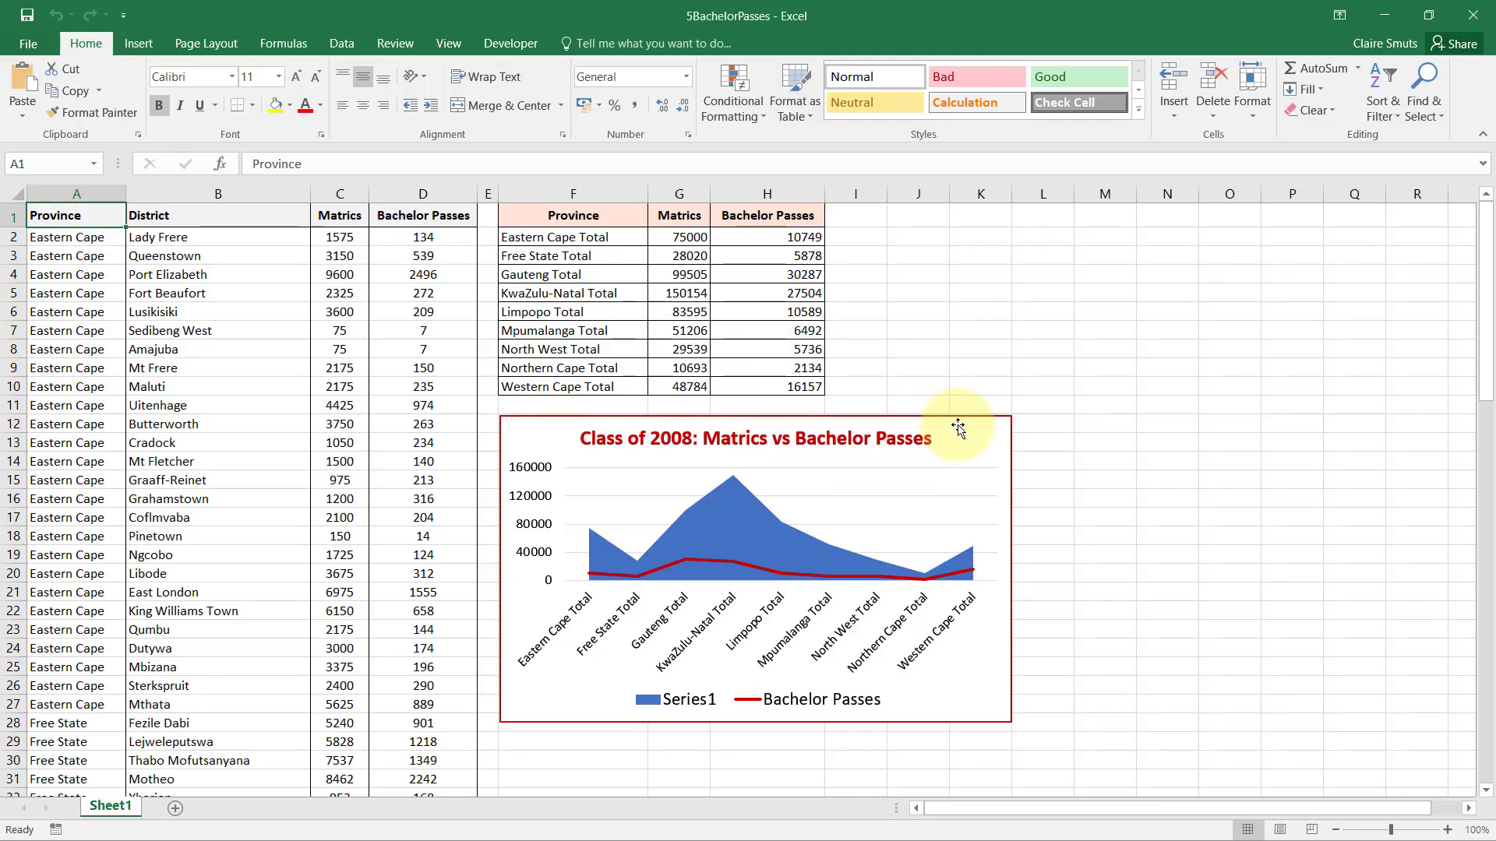
Select the workbook's chart and compare it with the exam paper's example chart.
{"action": "left_click", "coordinate": [1011, 423]}
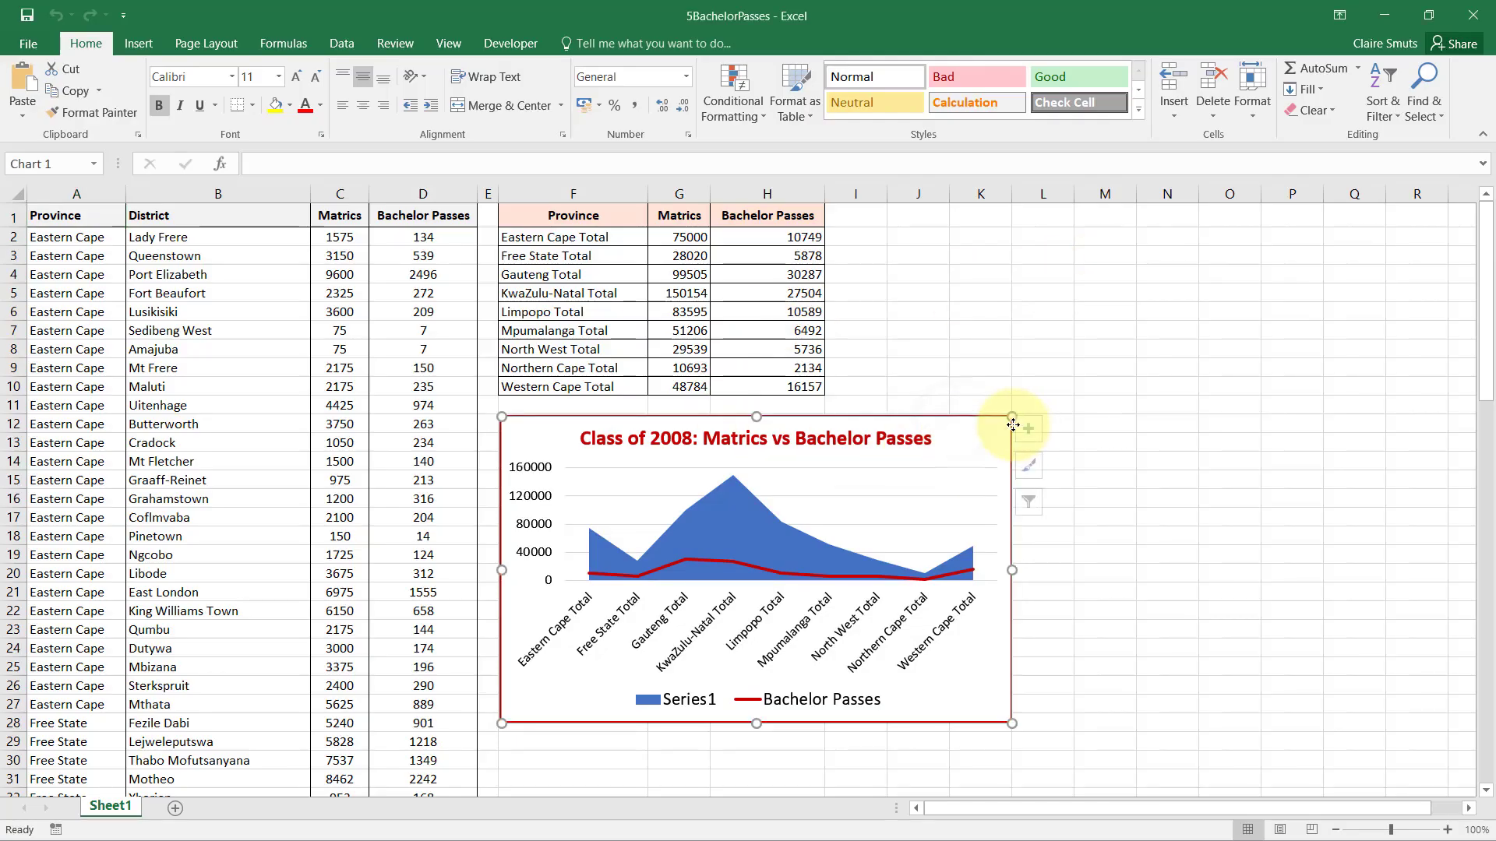
{"action": "key", "text": "alt+Tab"}
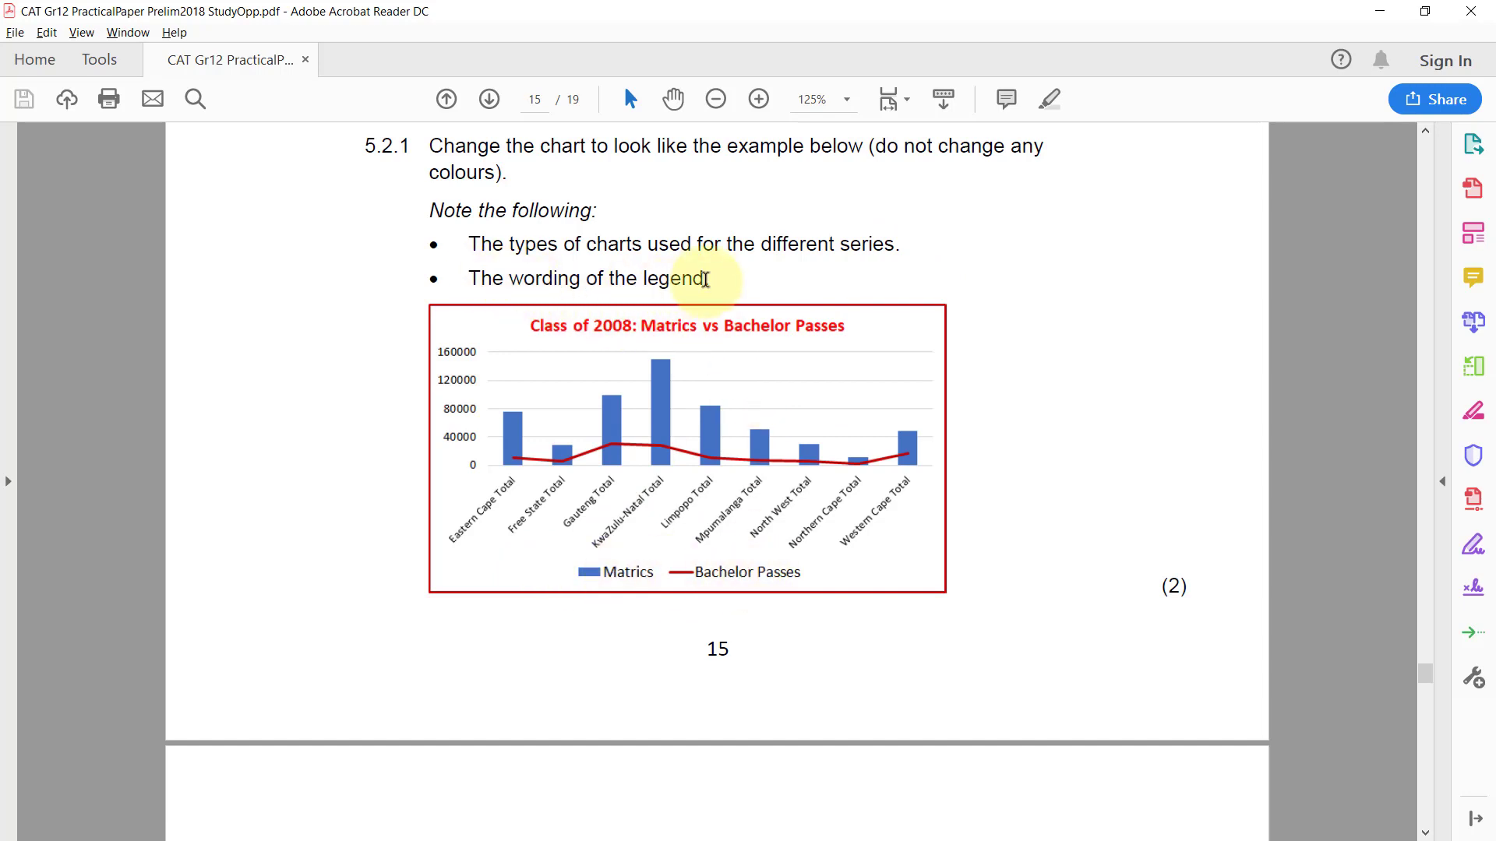
{"action": "key", "text": "alt+Tab"}
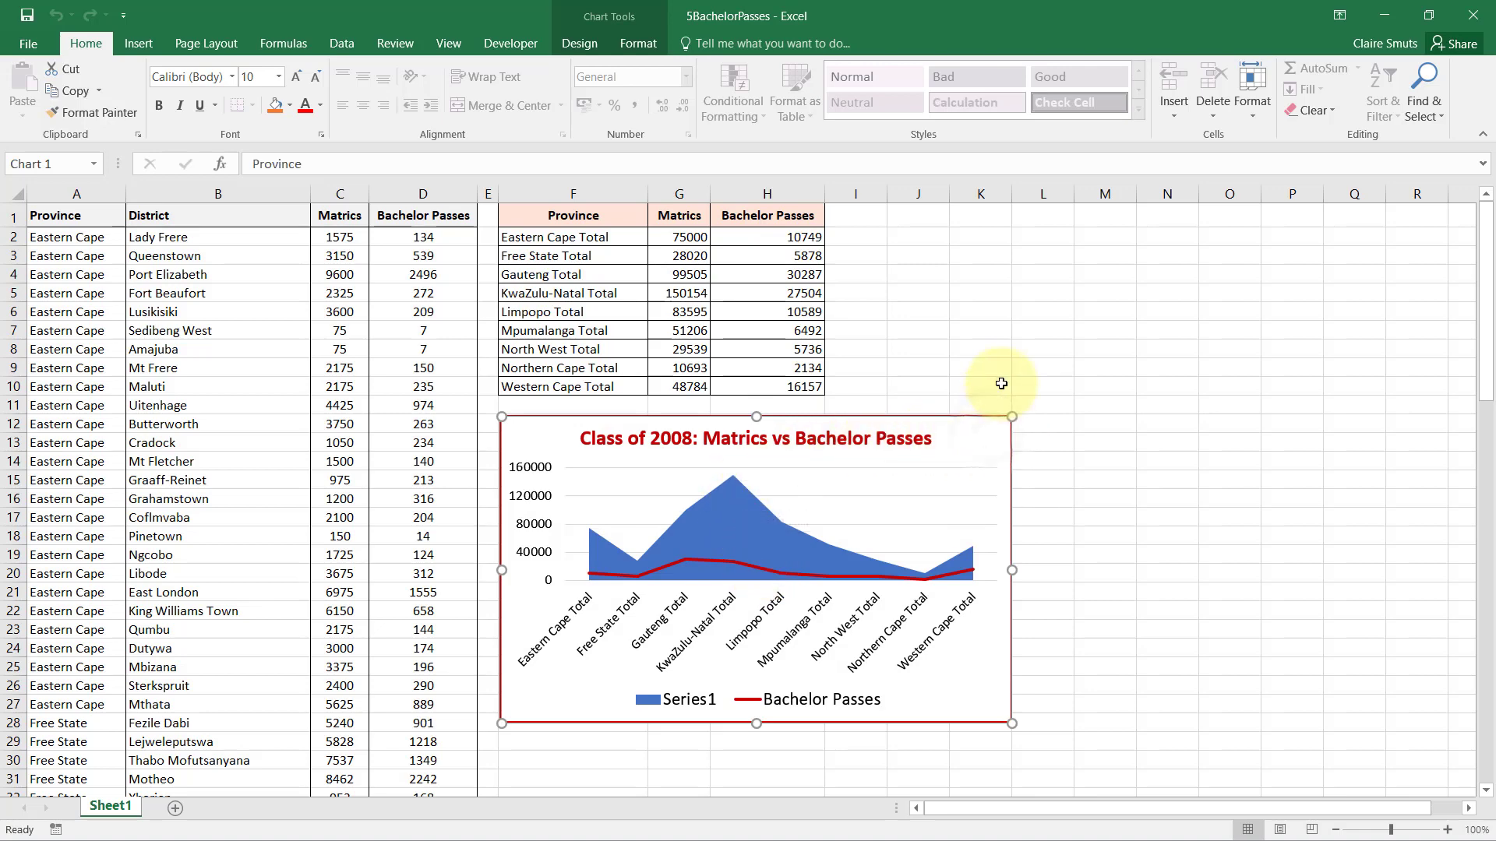
Make the chart a combo with Series1 as Clustered Column and Bachelor Passes kept as a line.
{"action": "left_click", "coordinate": [992, 424]}
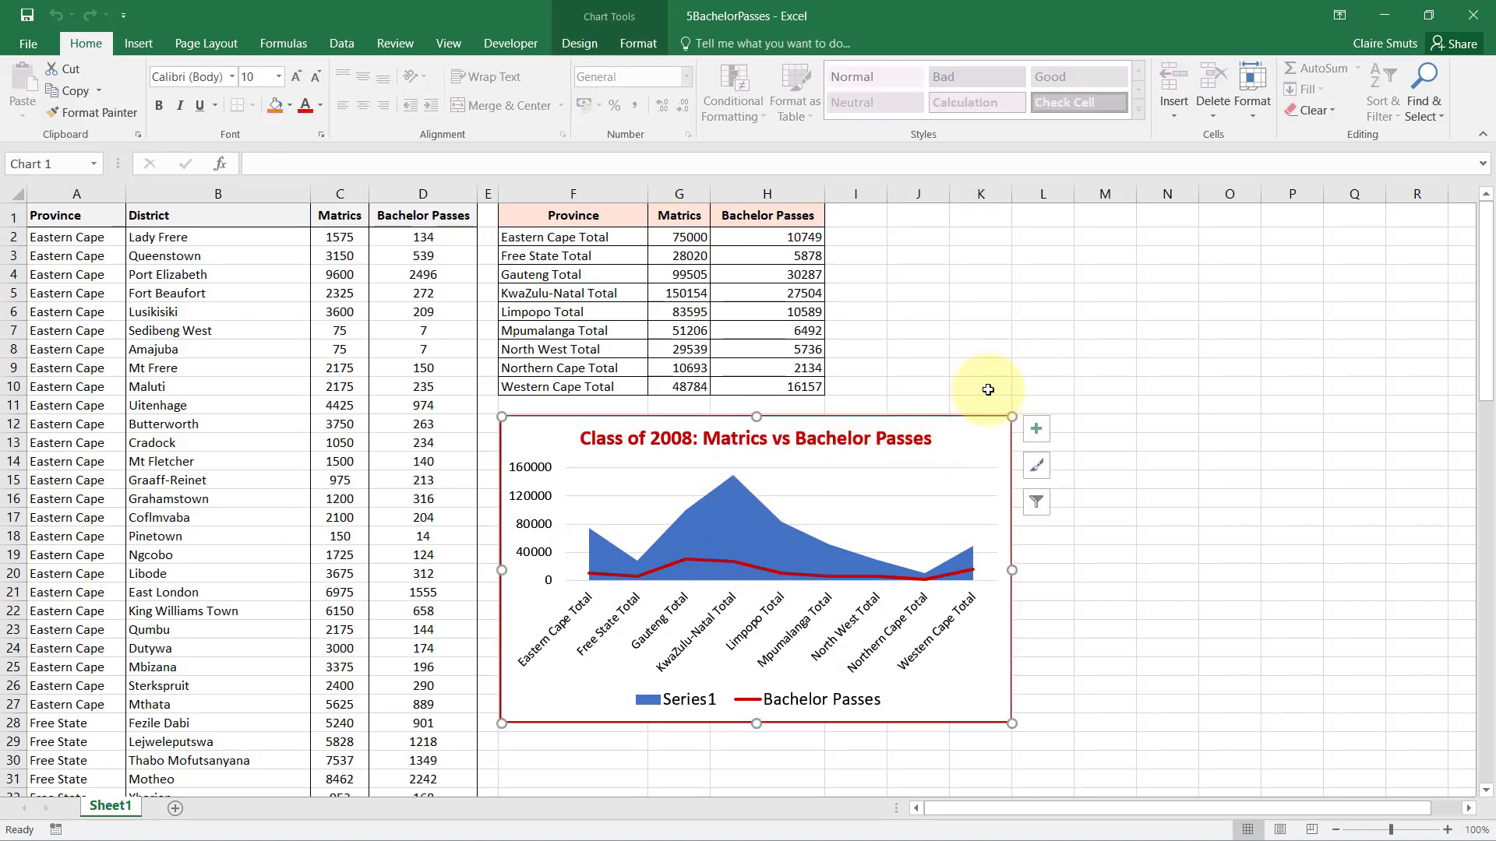
{"action": "left_click", "coordinate": [581, 47]}
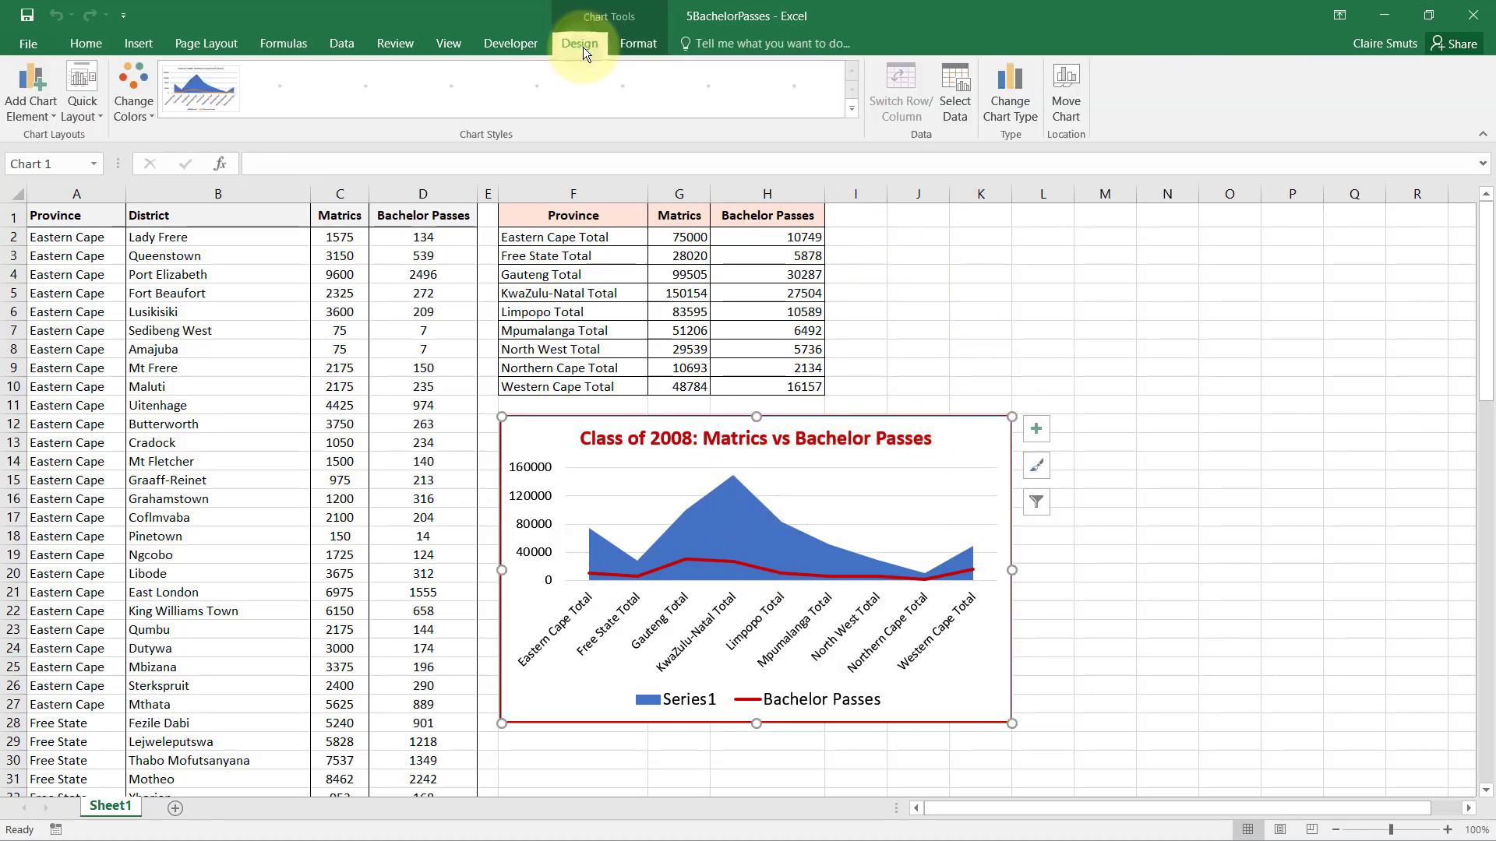
{"action": "left_click", "coordinate": [1012, 117]}
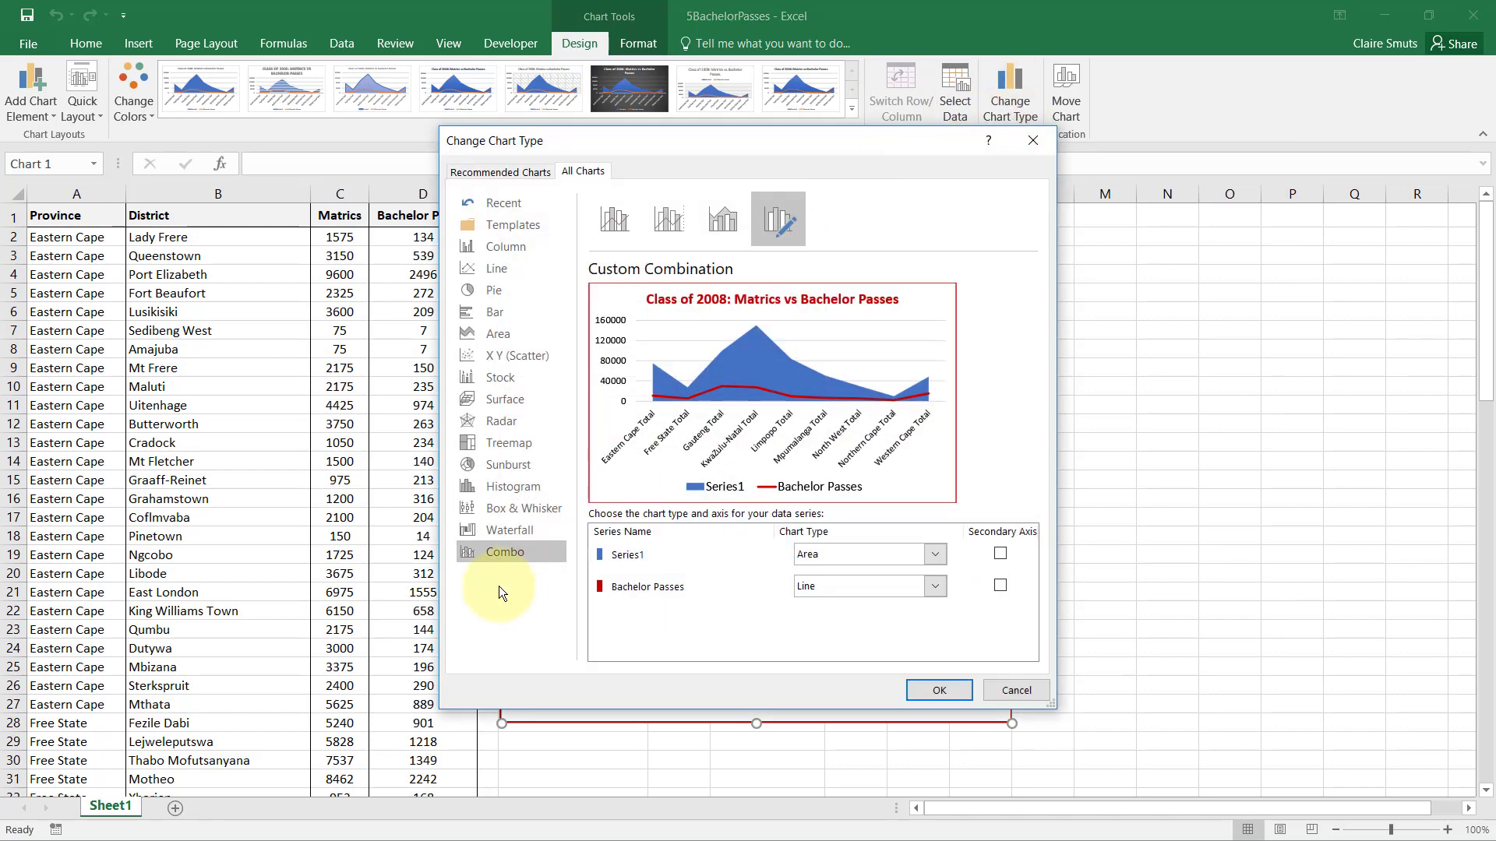
{"action": "left_click", "coordinate": [621, 558]}
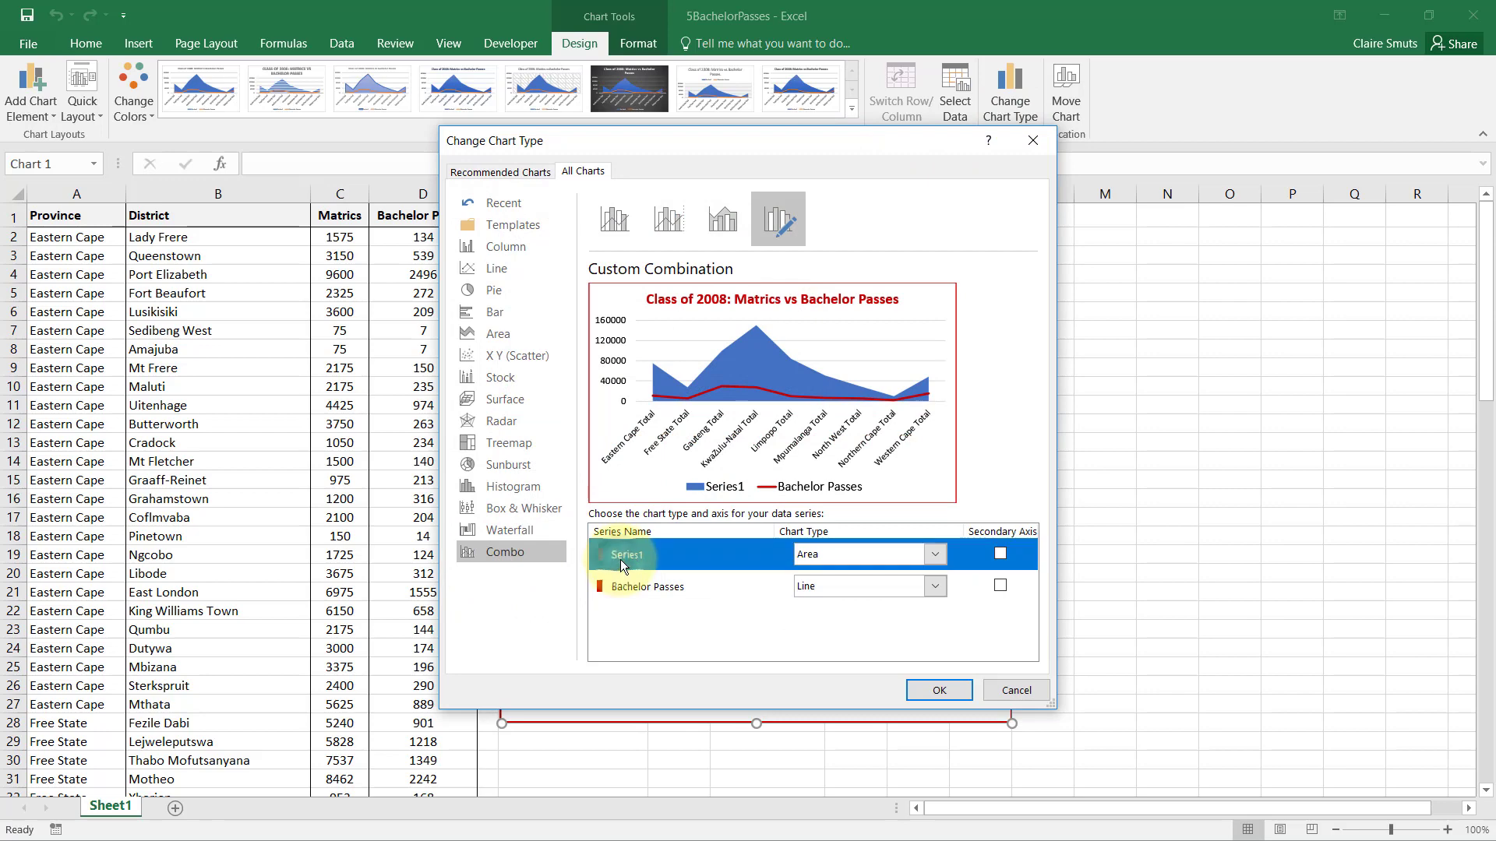
{"action": "left_click", "coordinate": [937, 554]}
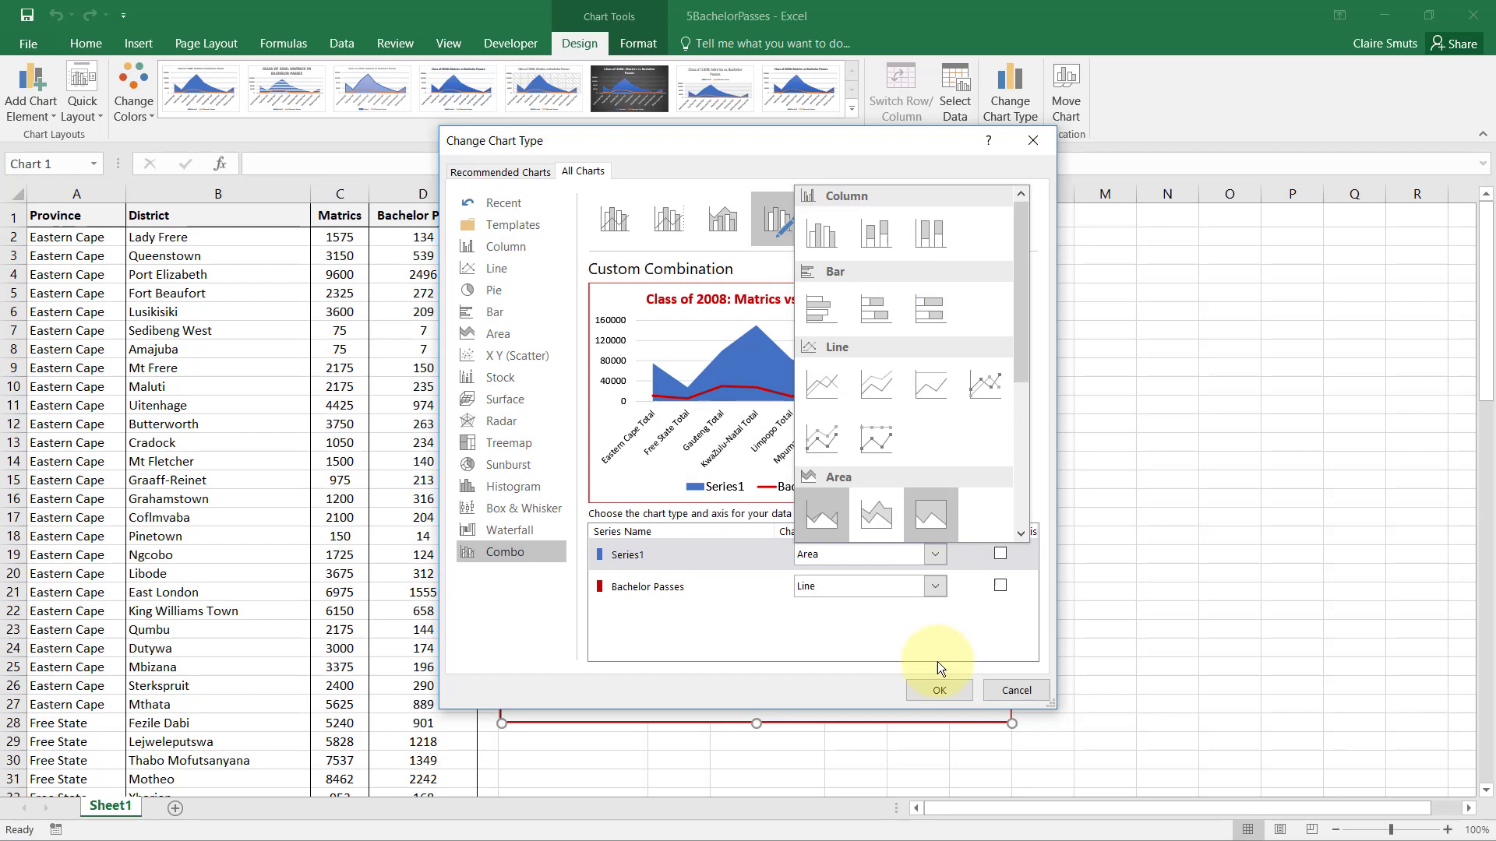
{"action": "left_click", "coordinate": [827, 237]}
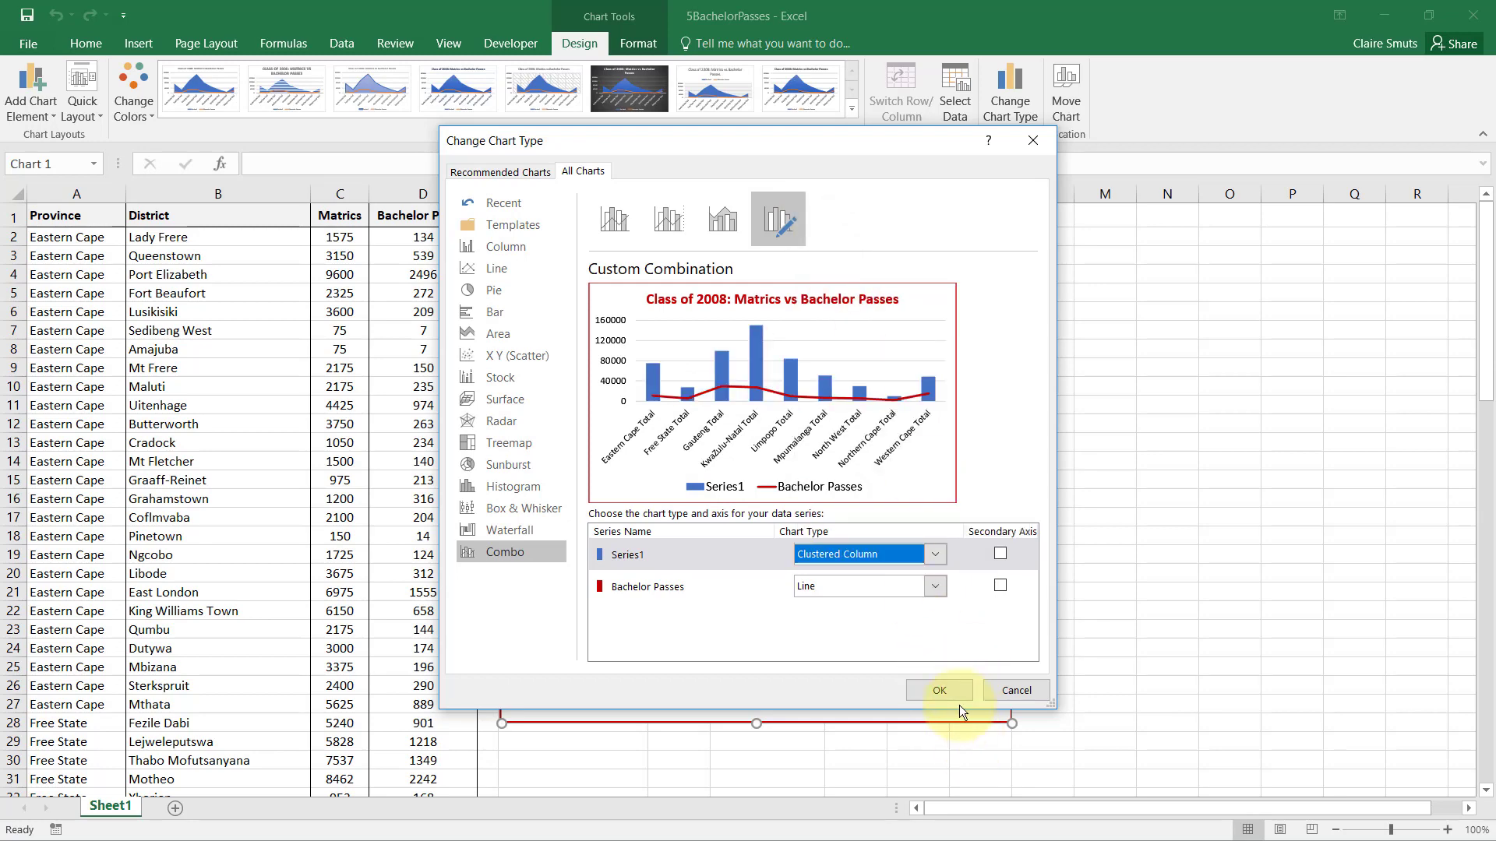
{"action": "left_click", "coordinate": [956, 690]}
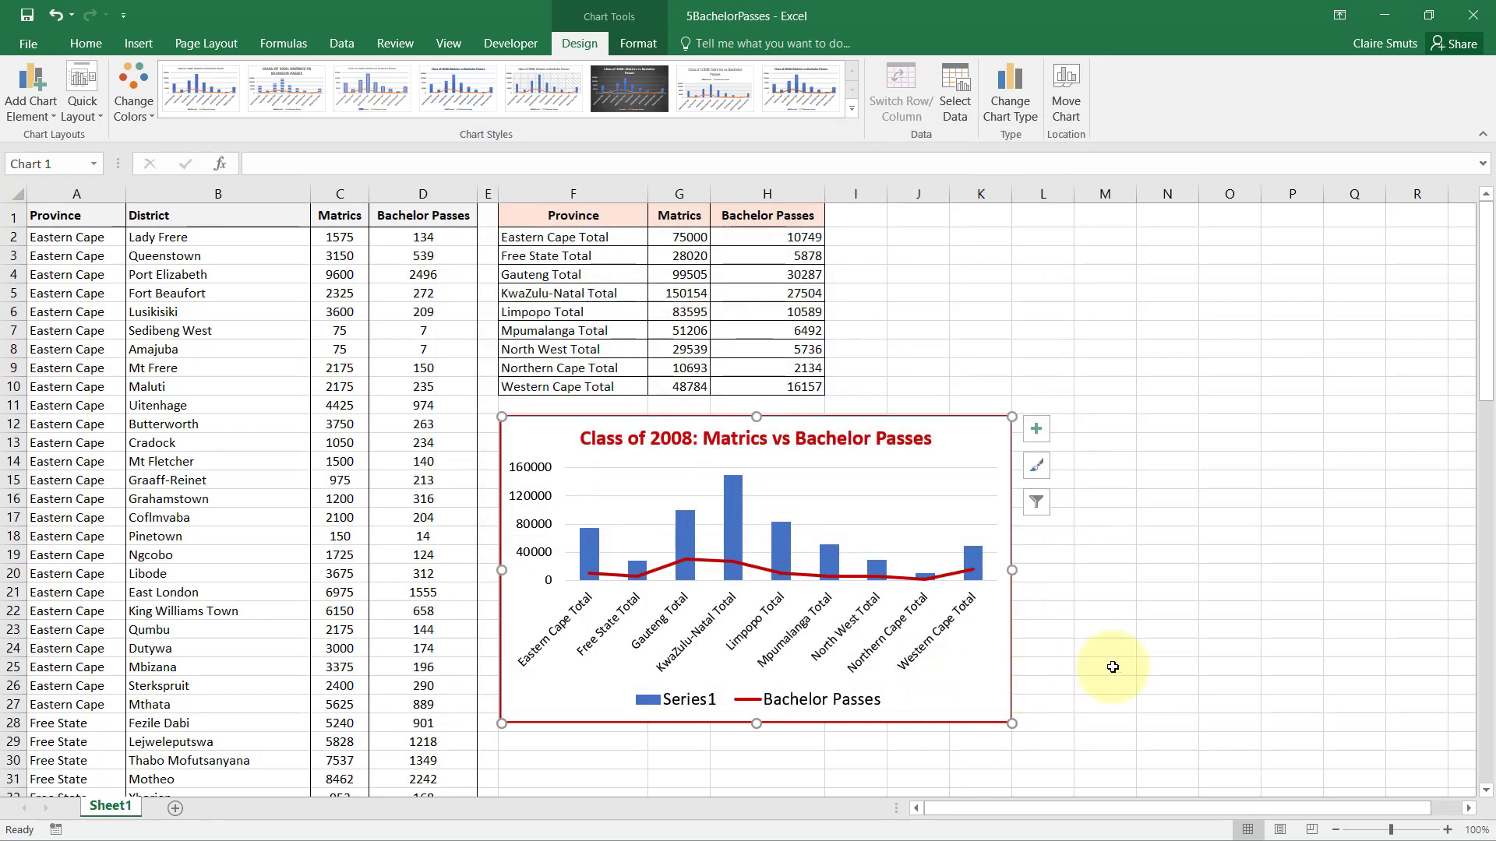
Rename the chart's Series1 to Matrics by taking the series name from cell G1.
{"action": "key", "text": "alt+Tab"}
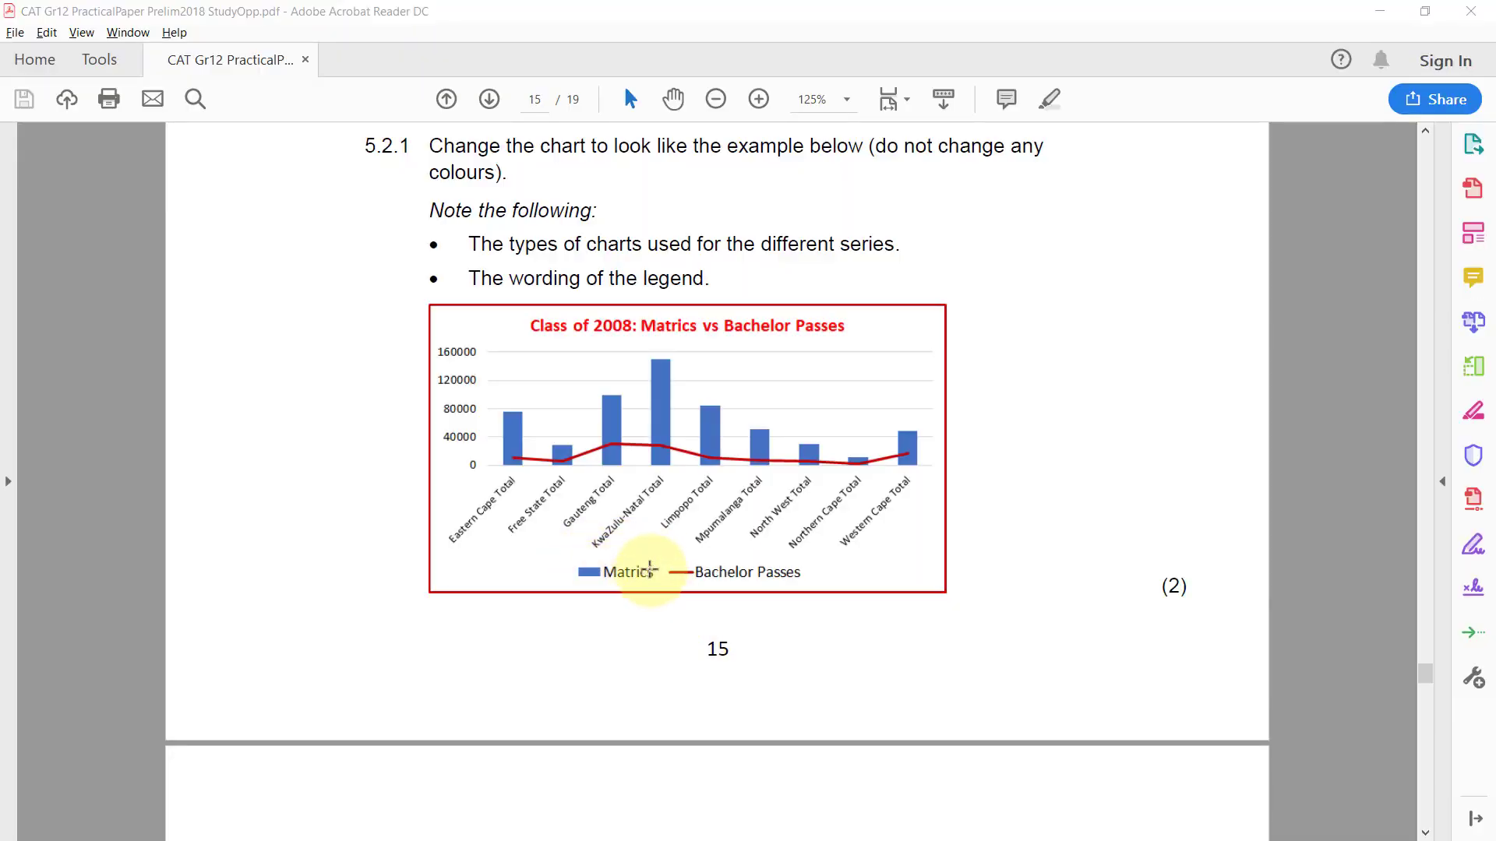
{"action": "key", "text": "alt+Tab"}
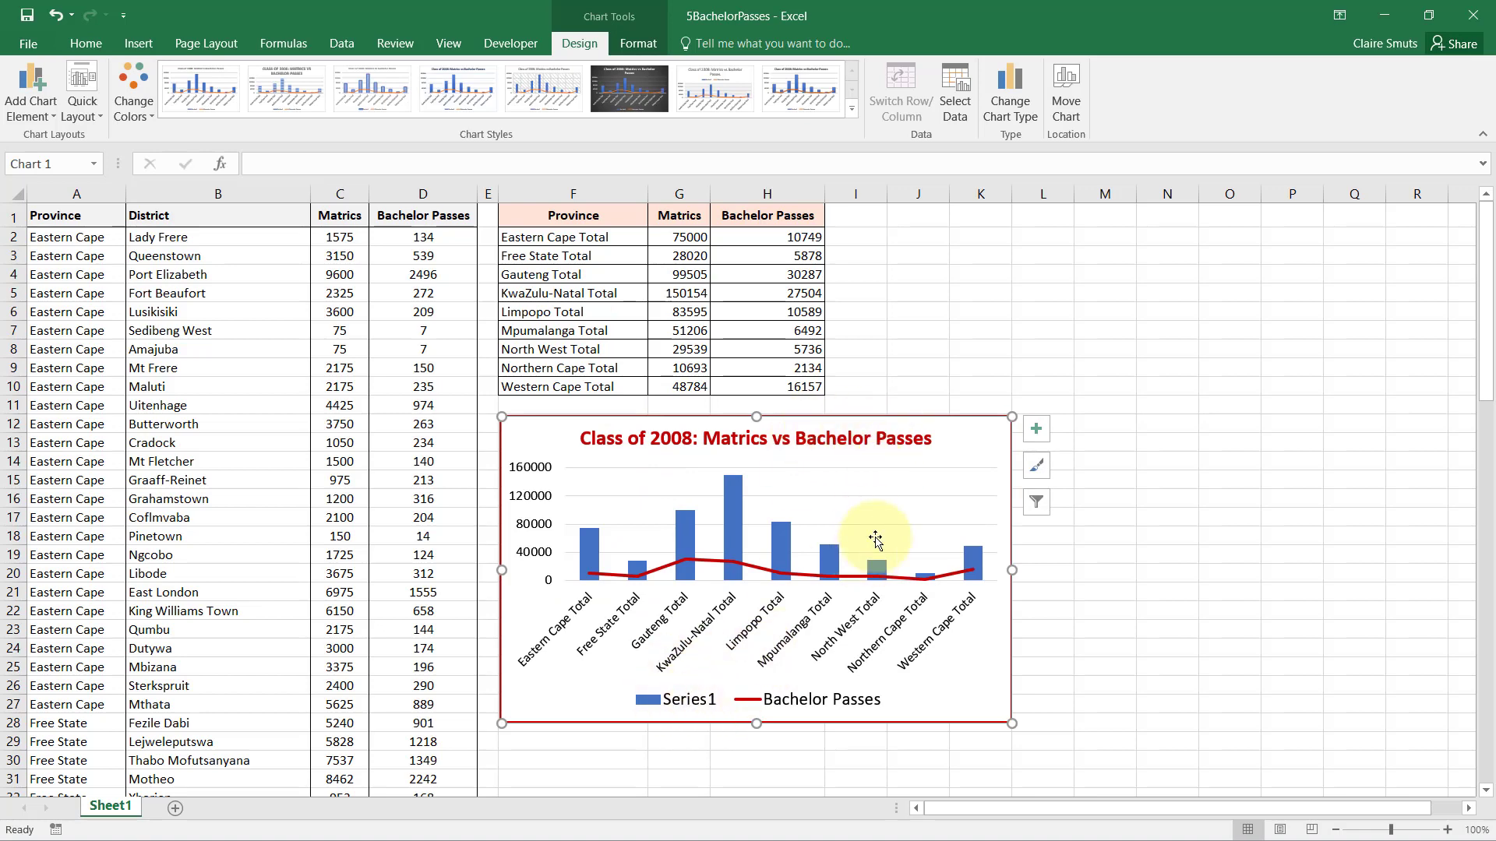
{"action": "left_click", "coordinate": [961, 106]}
{"action": "left_click_drag", "start_coordinate": [742, 344], "coordinate": [1174, 281]}
{"action": "left_click", "coordinate": [913, 455]}
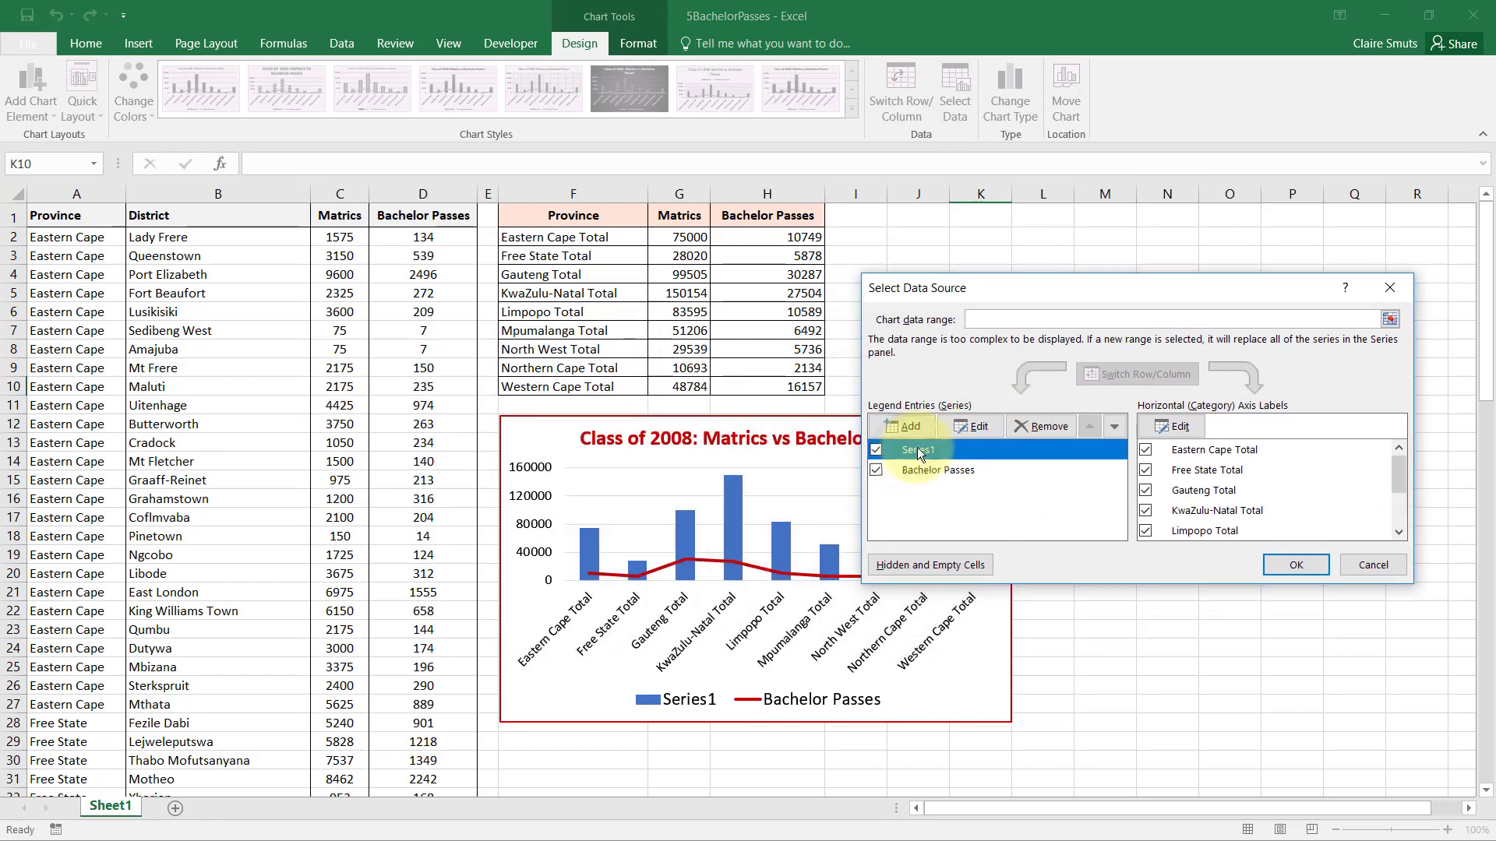
{"action": "left_click", "coordinate": [983, 427]}
{"action": "left_click_drag", "start_coordinate": [712, 435], "coordinate": [729, 432]}
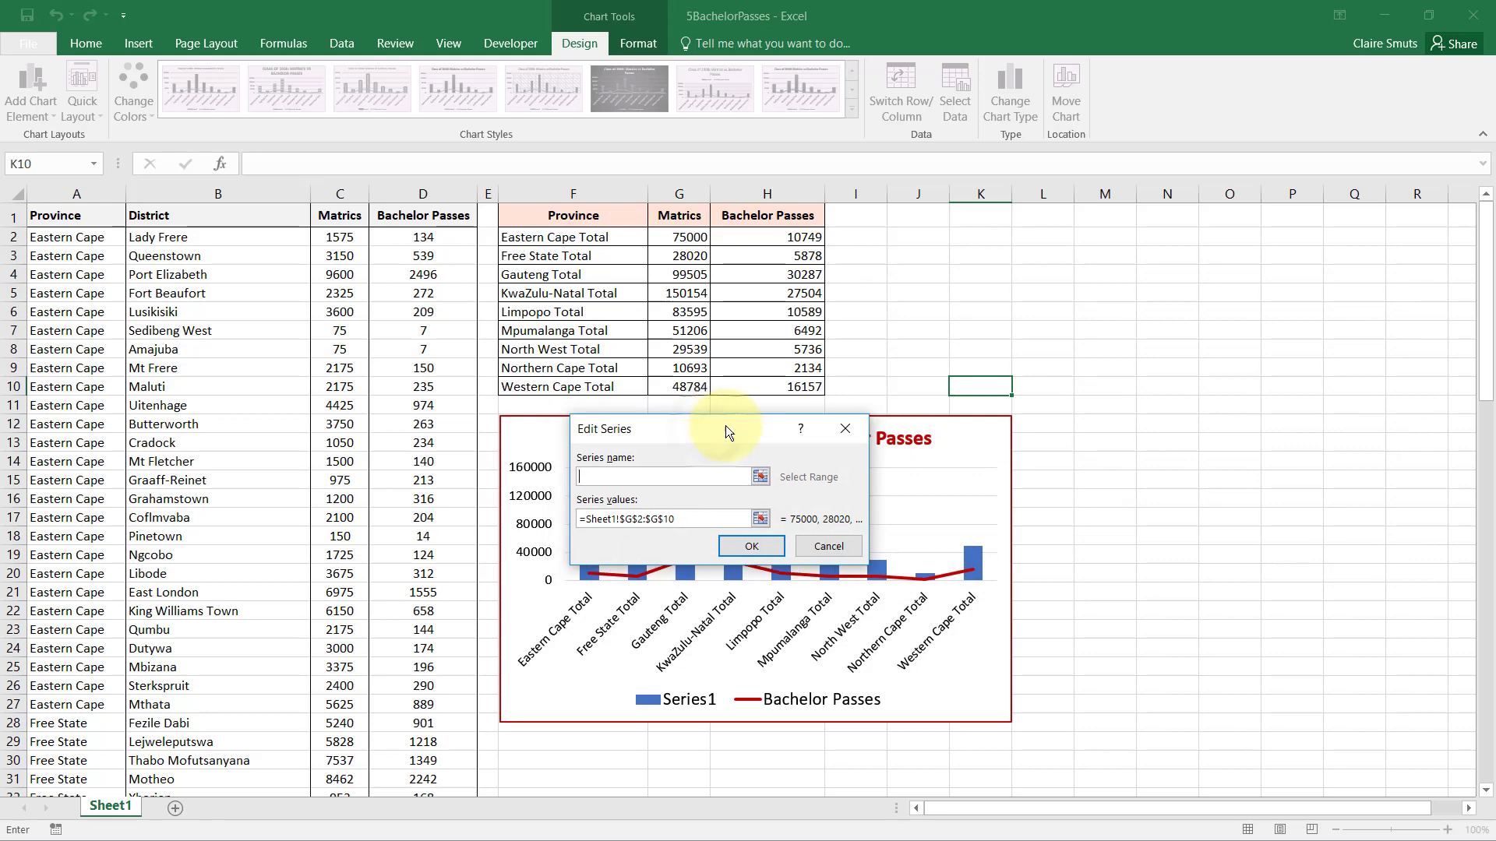
{"action": "left_click", "coordinate": [685, 218]}
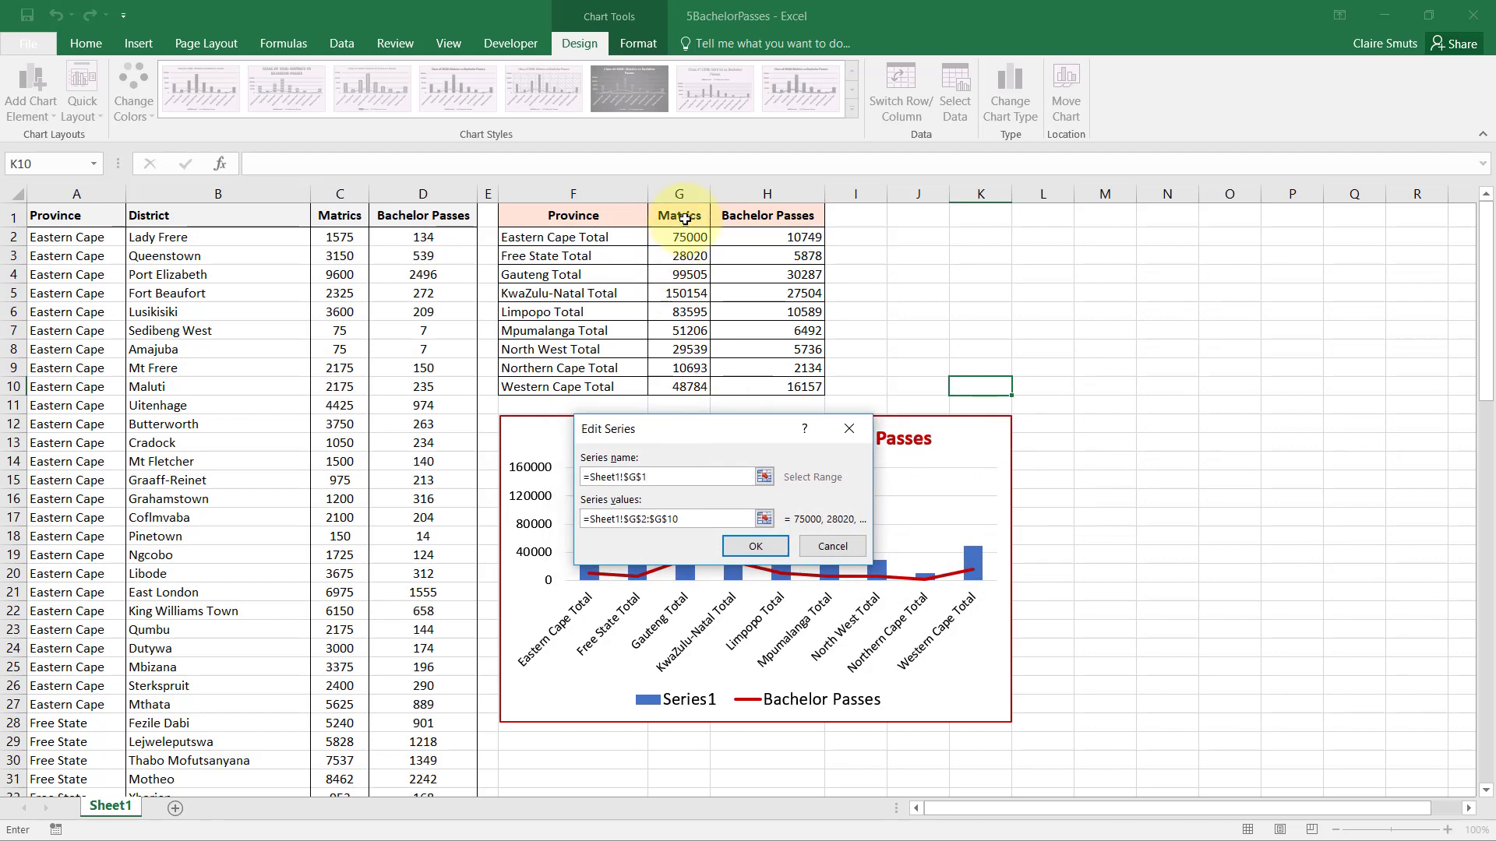
{"action": "left_click", "coordinate": [760, 545]}
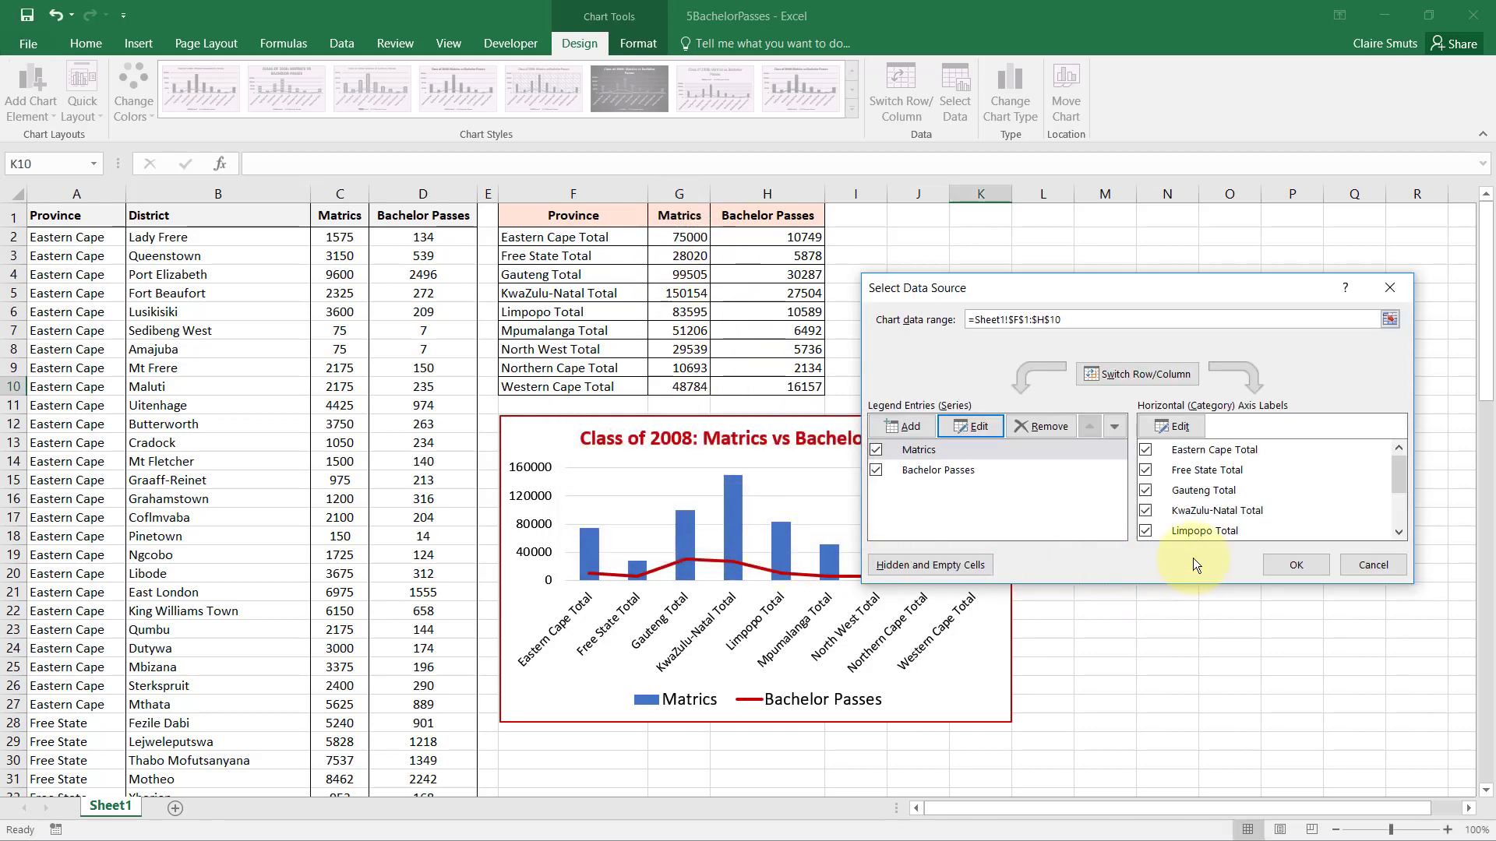
{"action": "left_click", "coordinate": [1292, 564]}
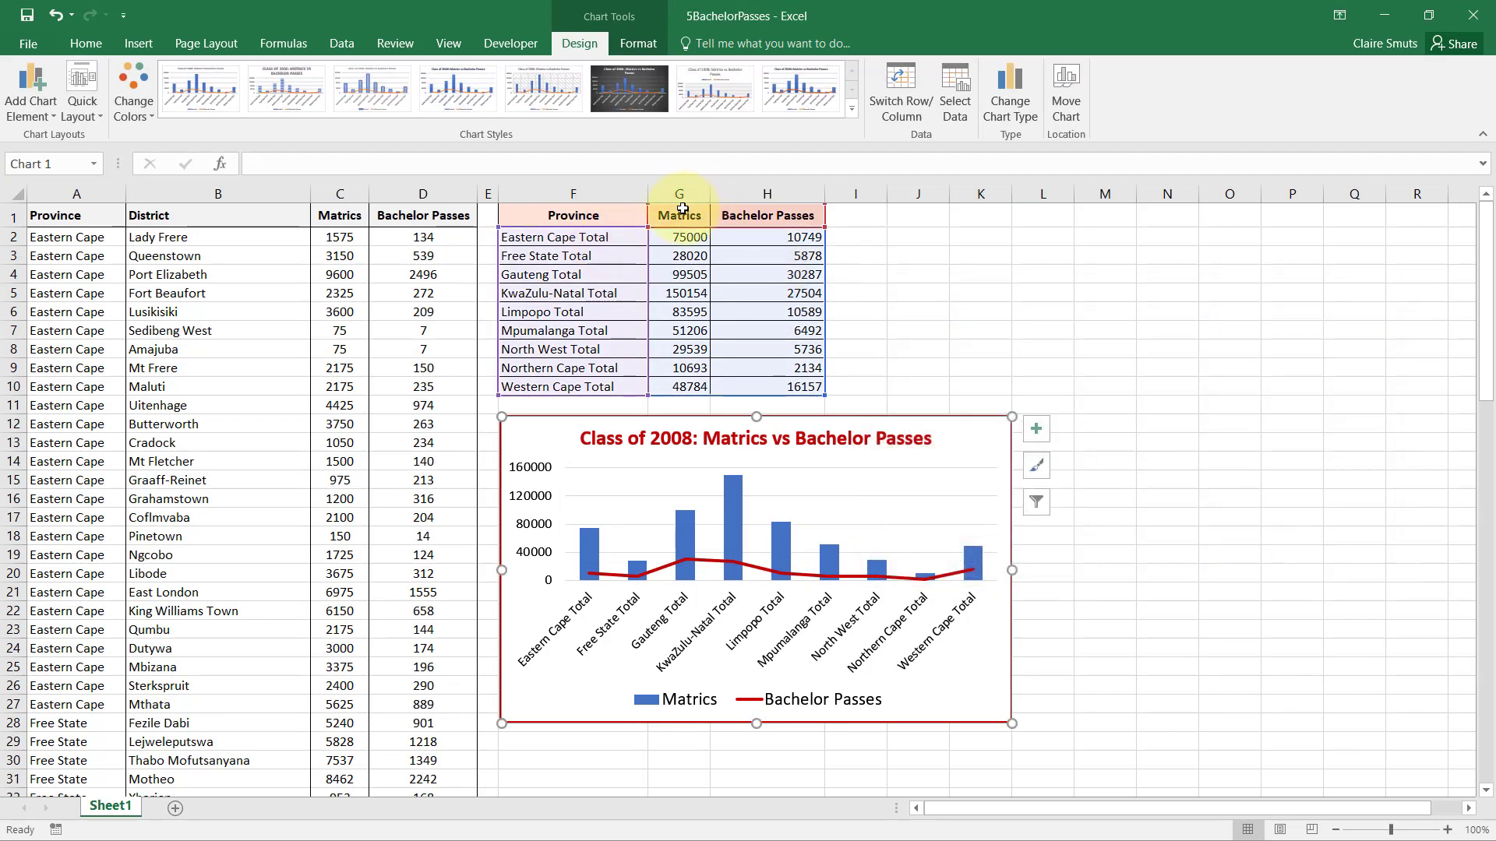
{"action": "left_click", "coordinate": [950, 363]}
Read question 5.2.2 on page 16 of the exam paper, then return to Excel.
{"action": "key", "text": "alt+Tab"}
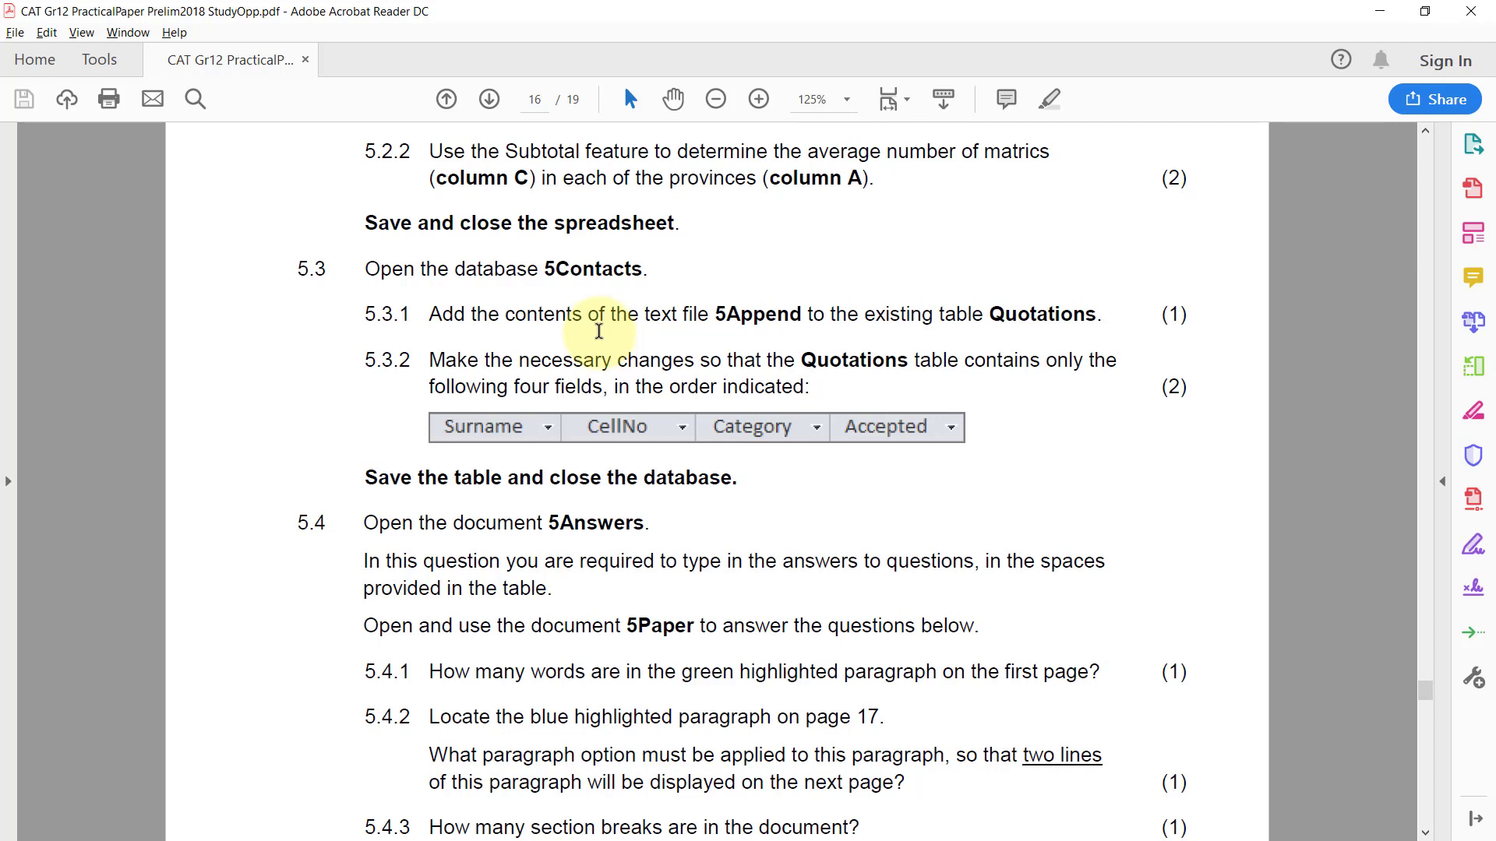
{"action": "key", "text": "alt+Tab"}
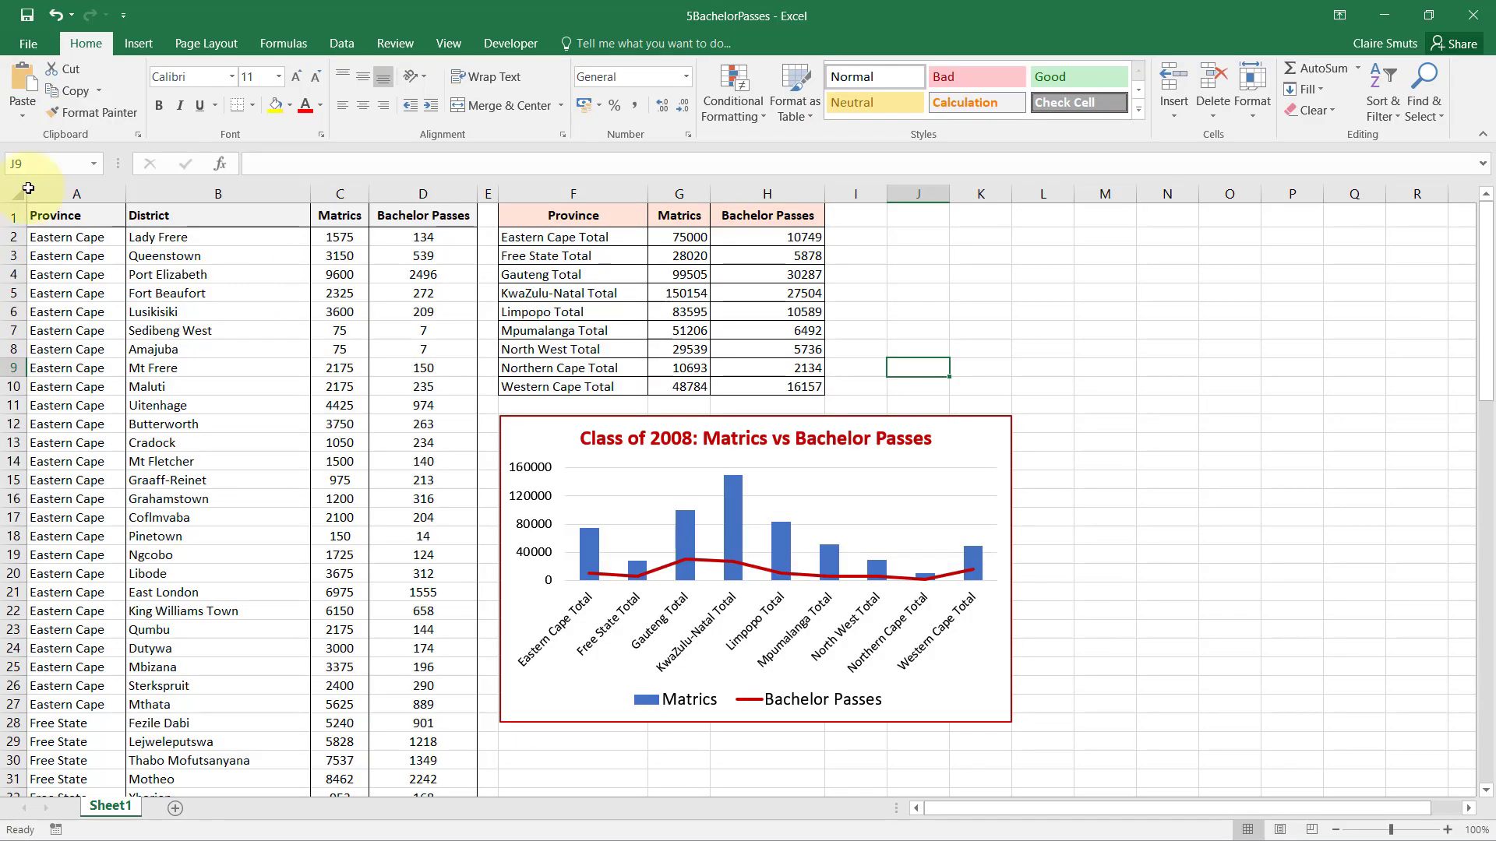
Select the Province data table from A1 through D90.
{"action": "left_click_drag", "start_coordinate": [340, 237], "coordinate": [337, 471]}
{"action": "left_click_drag", "start_coordinate": [92, 237], "coordinate": [265, 704]}
{"action": "left_click_drag", "start_coordinate": [77, 218], "coordinate": [377, 241]}
{"action": "key", "text": "ctrl+shift+Down"}
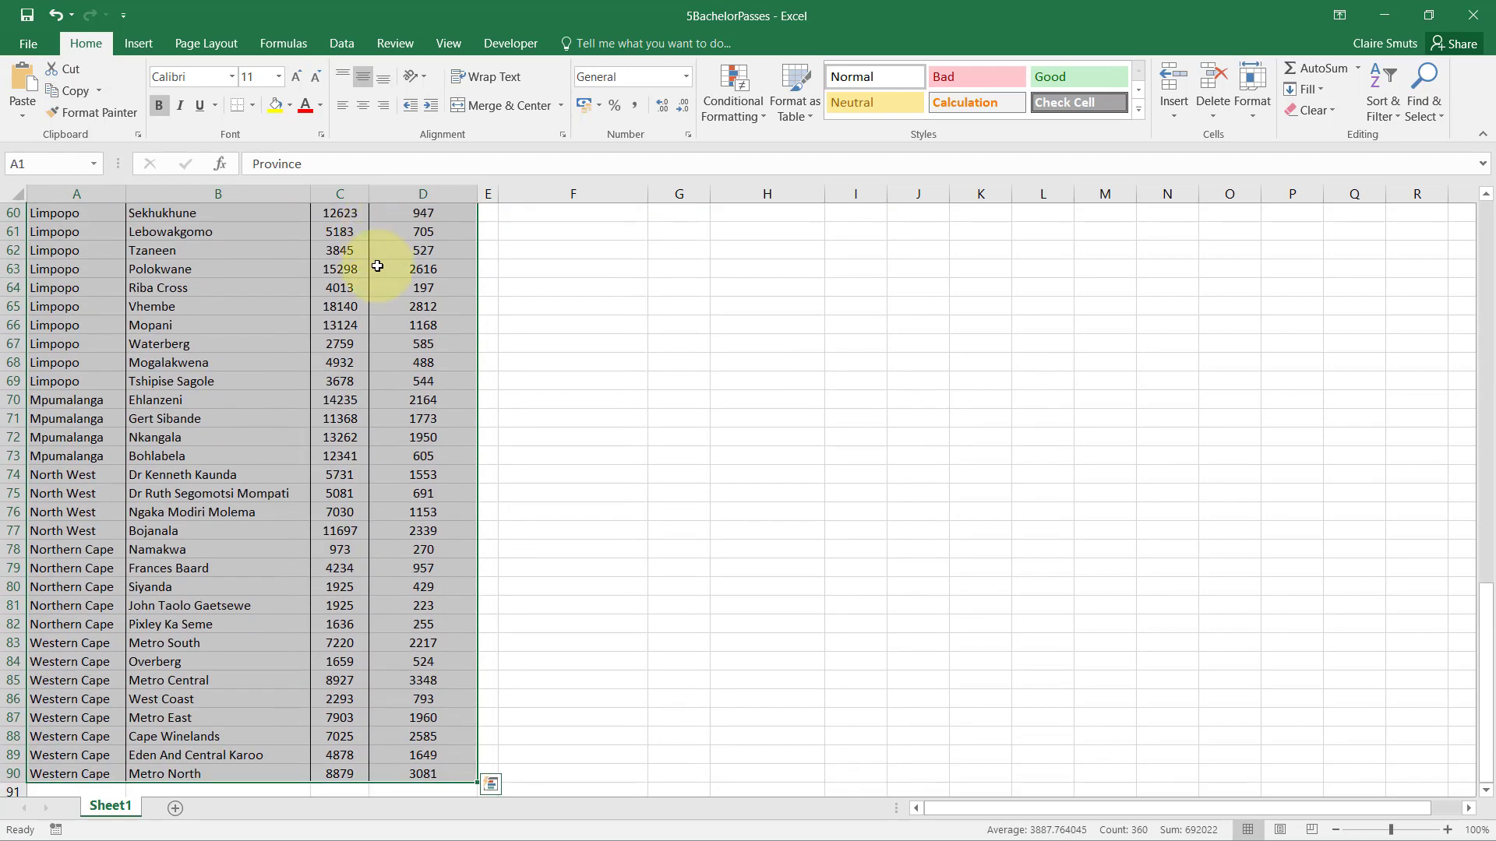
{"action": "scroll", "coordinate": [335, 468], "scroll_direction": "up", "scroll_amount": 20}
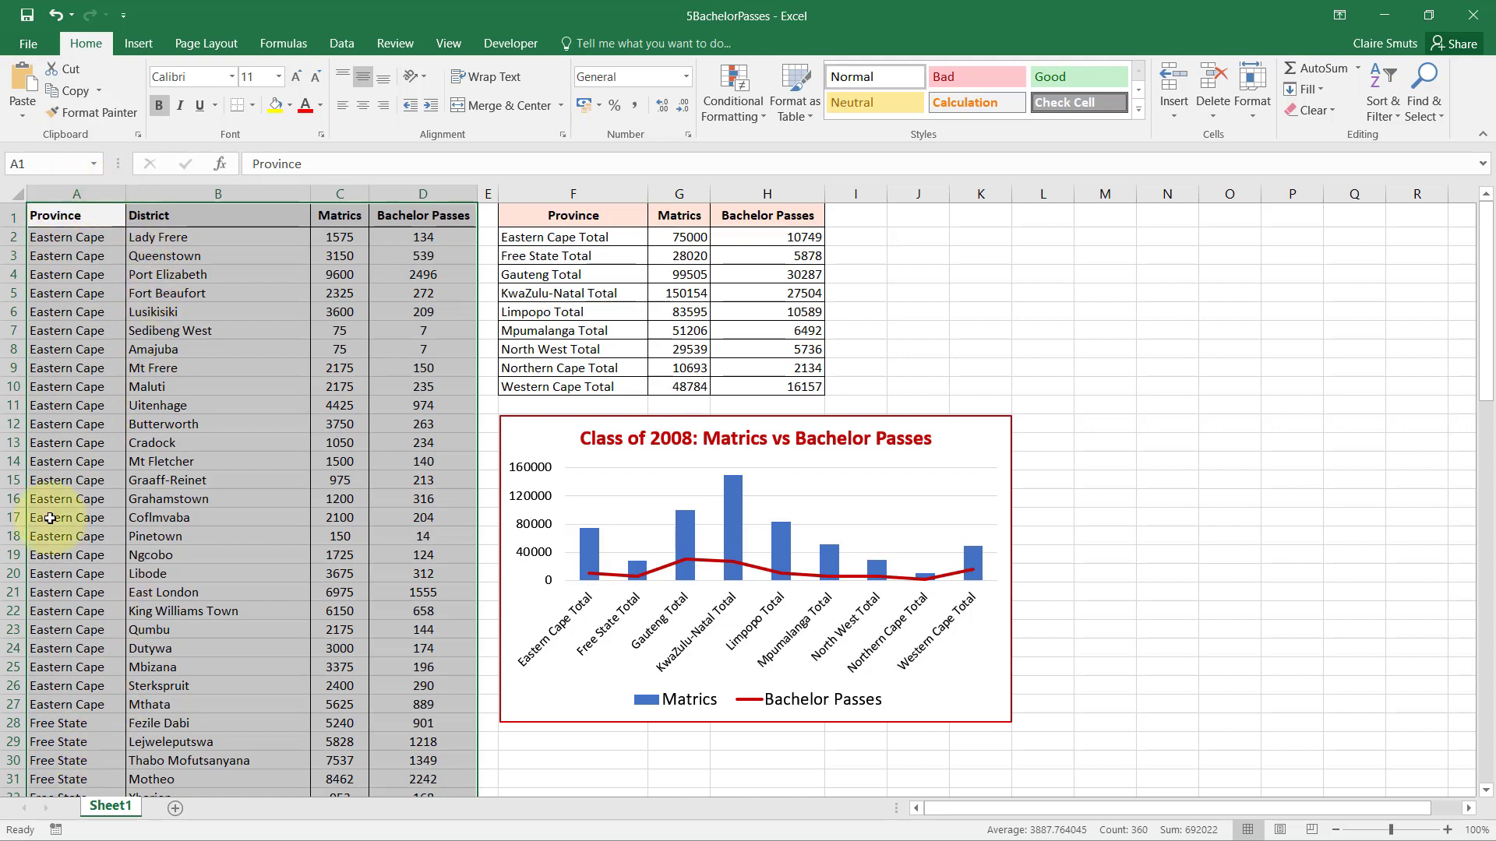
Set up a Subtotal using Average at each change in Province, on Matrics instead of Bachelor Passes.
{"action": "left_click", "coordinate": [341, 45]}
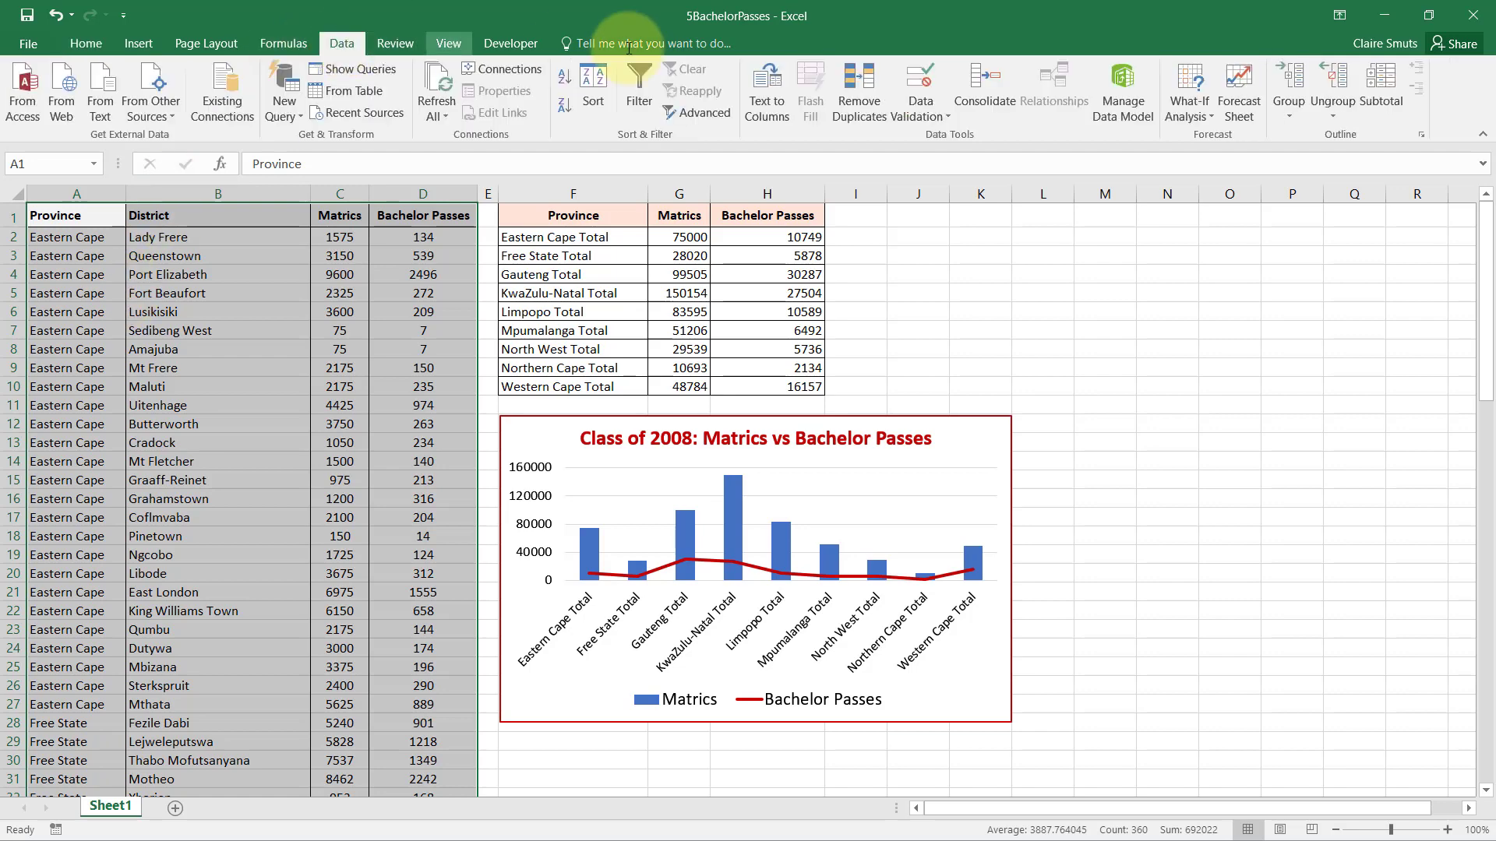
{"action": "left_click", "coordinate": [1391, 88]}
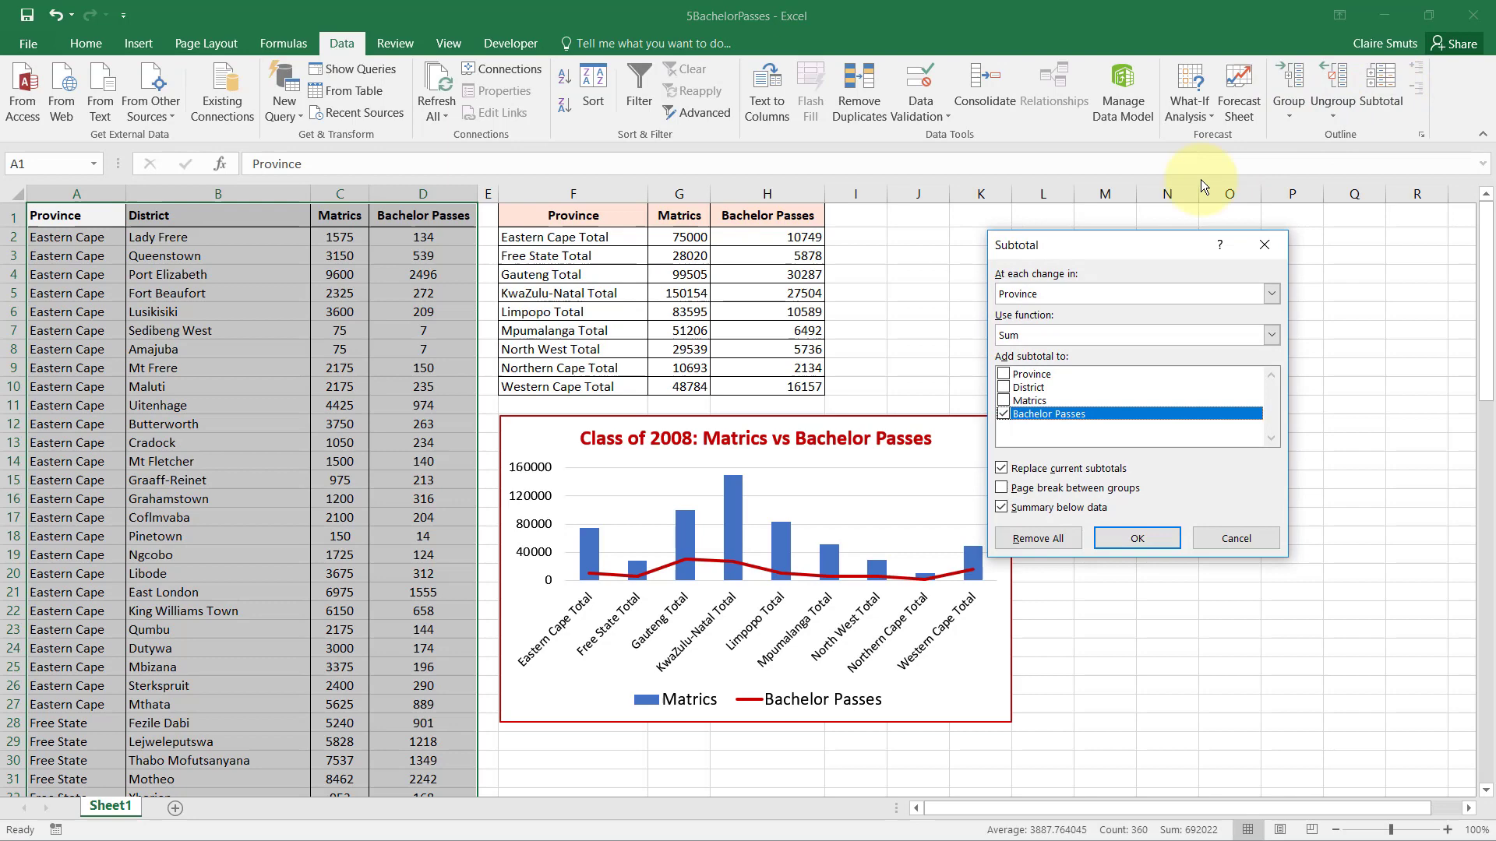
{"action": "left_click_drag", "start_coordinate": [1071, 251], "coordinate": [601, 260]}
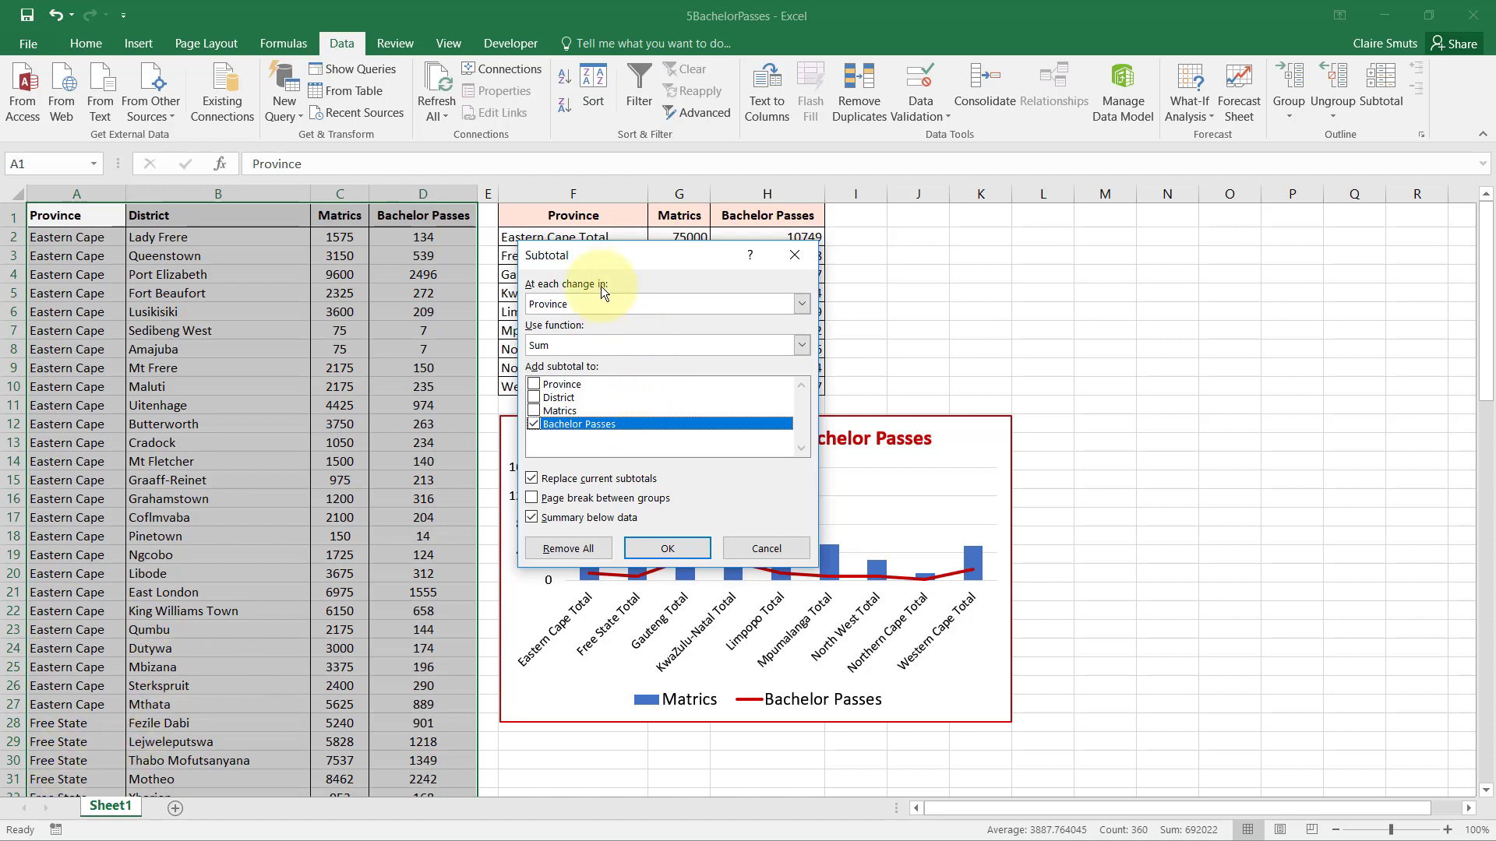
{"action": "left_click", "coordinate": [564, 348]}
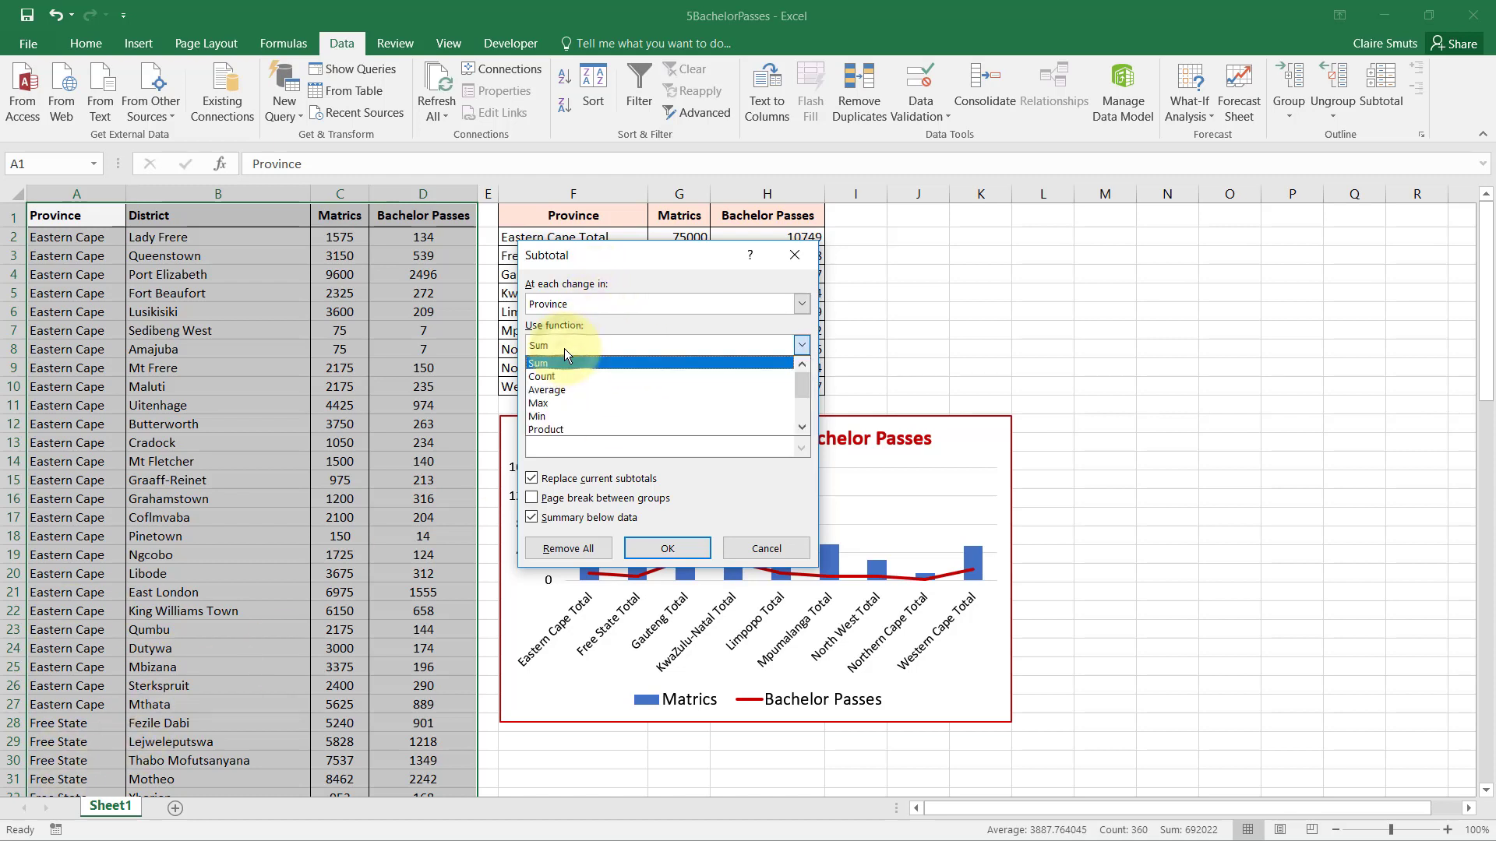
{"action": "left_click", "coordinate": [556, 391]}
{"action": "left_click", "coordinate": [534, 424]}
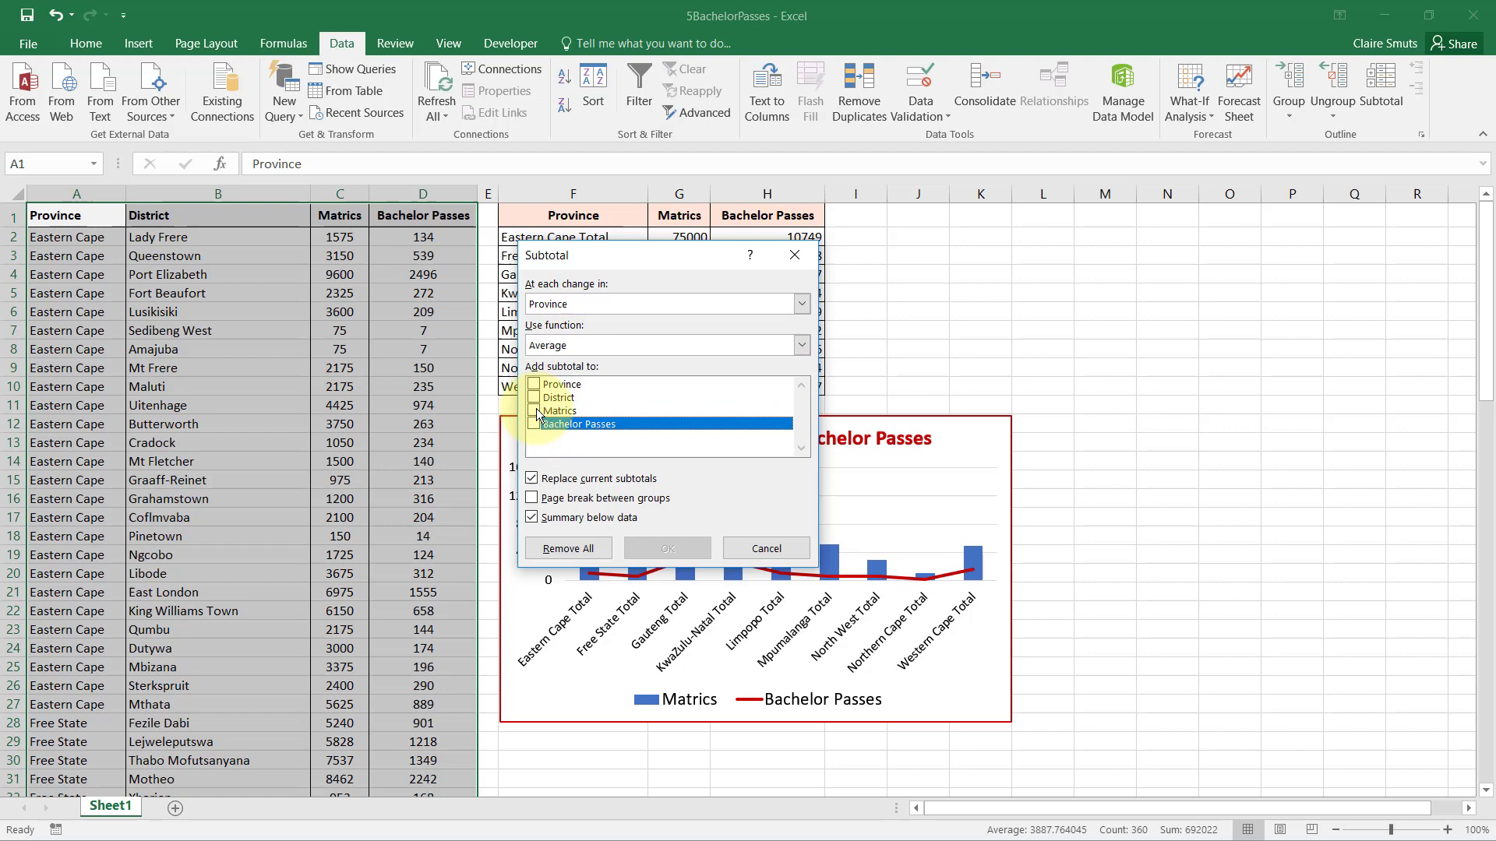
{"action": "left_click", "coordinate": [533, 410]}
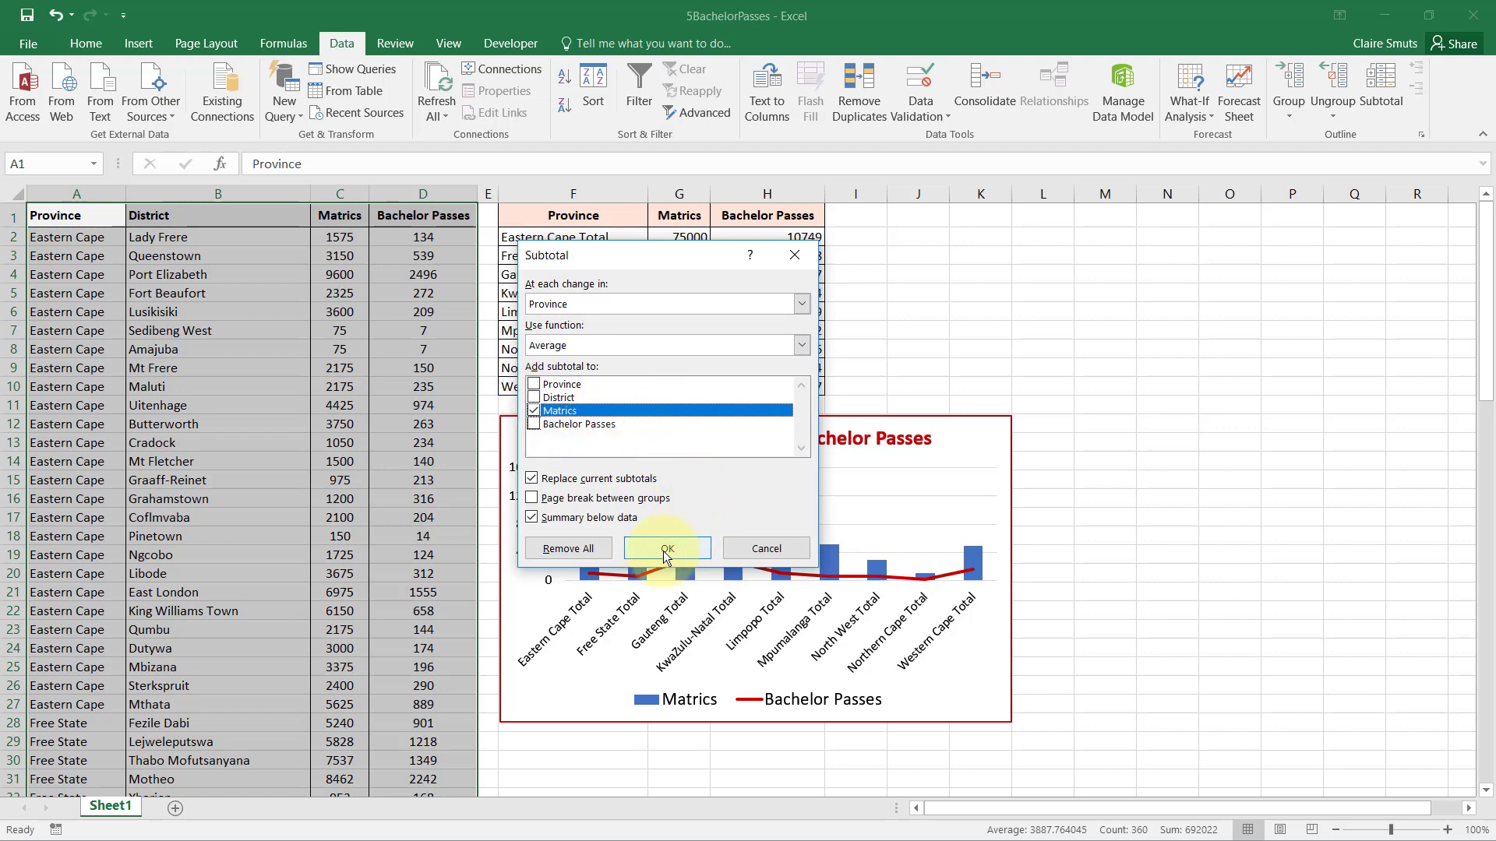
Apply the per-Province Matrics averages and inspect the Eastern Cape and Free State average formulas.
{"action": "left_click", "coordinate": [667, 548]}
{"action": "scroll", "coordinate": [314, 600], "scroll_direction": "down", "scroll_amount": 1}
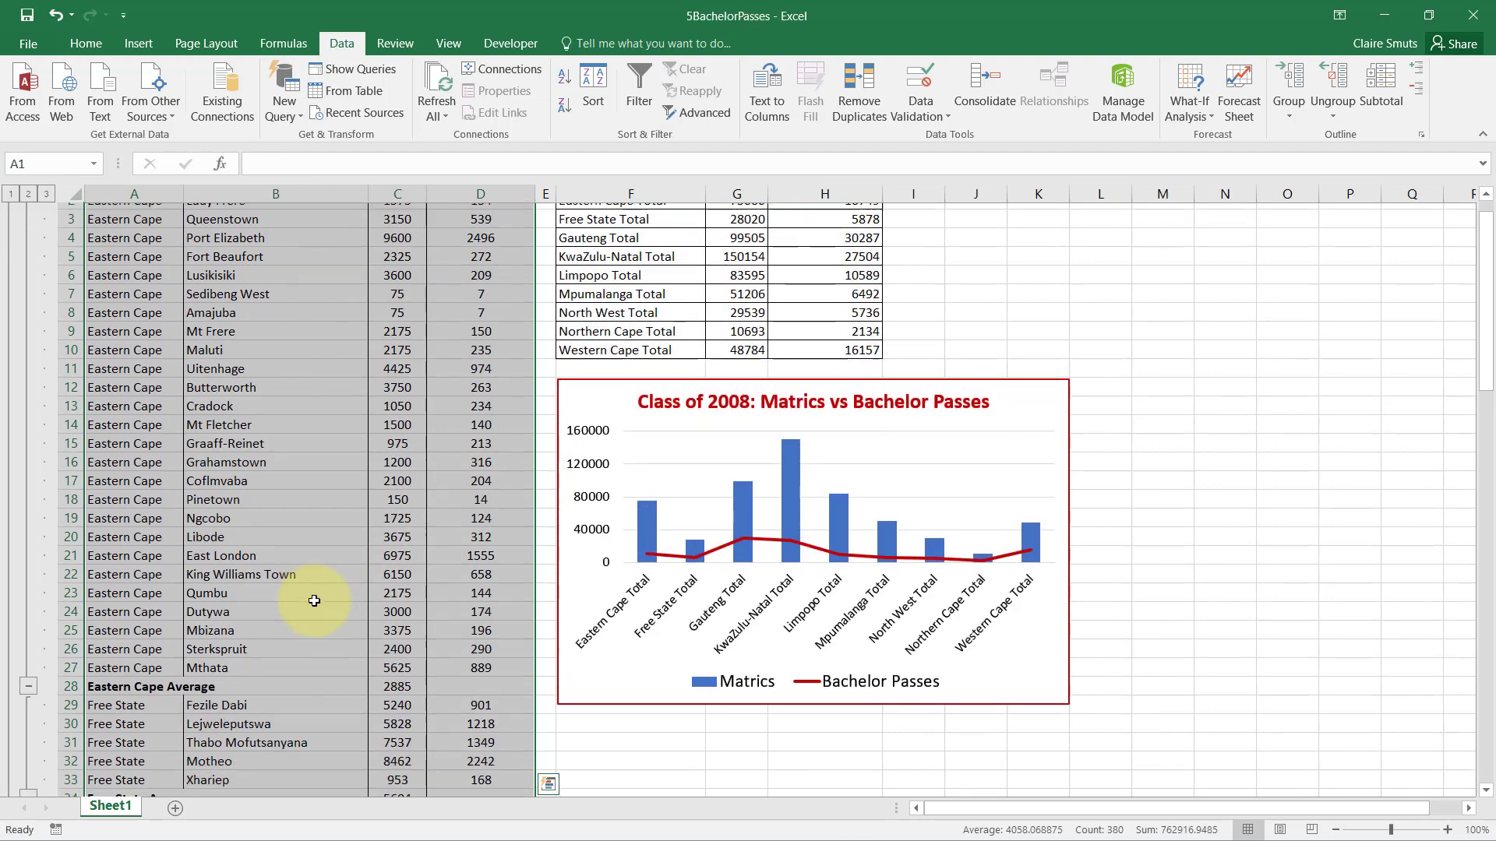
{"action": "scroll", "coordinate": [314, 601], "scroll_direction": "down", "scroll_amount": 5}
{"action": "left_click", "coordinate": [175, 381]}
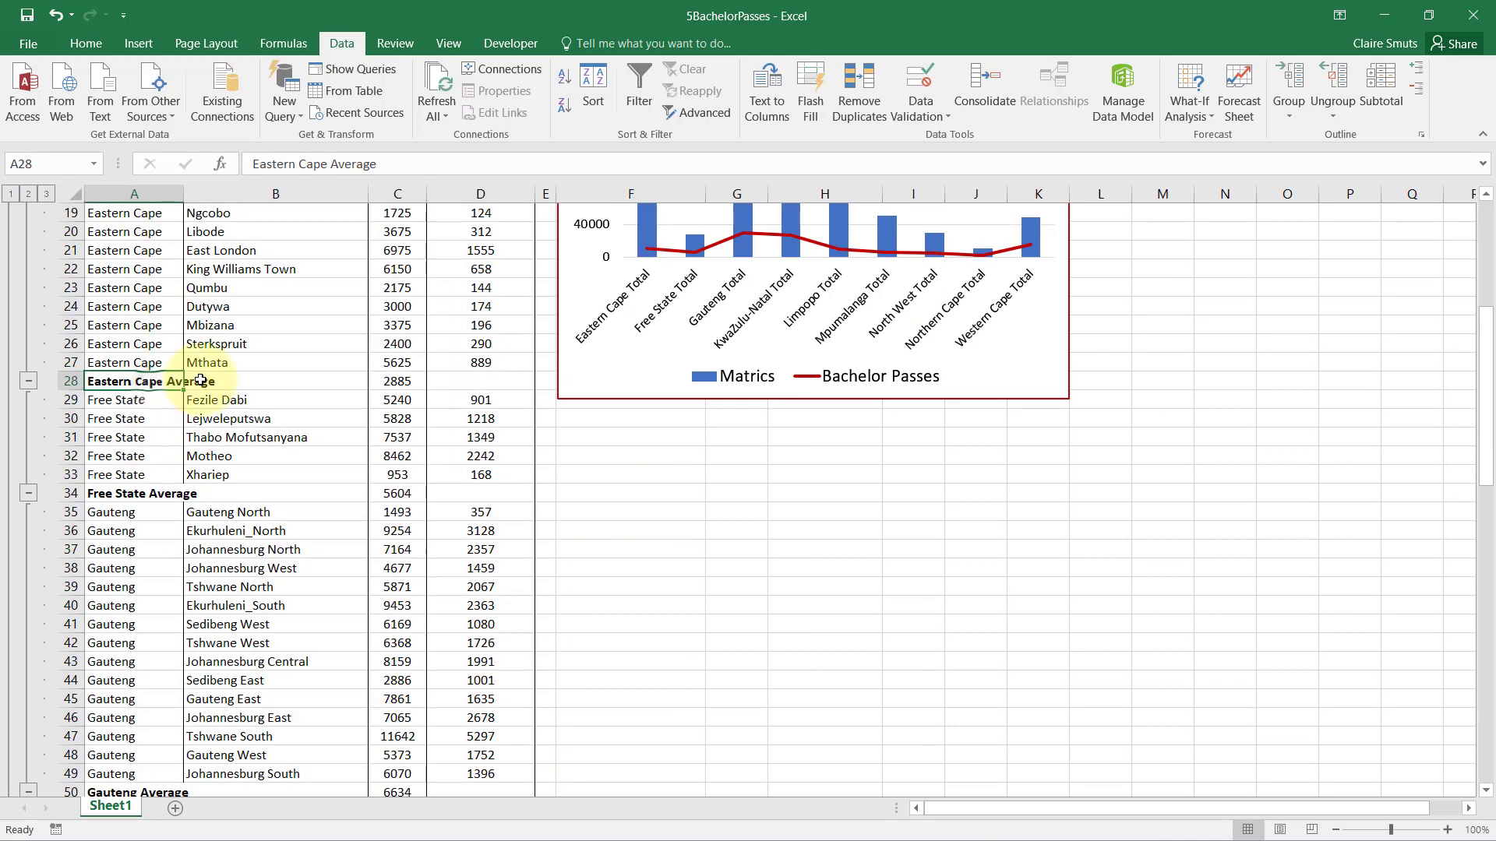
{"action": "left_click", "coordinate": [405, 382]}
{"action": "left_click", "coordinate": [117, 494]}
{"action": "left_click", "coordinate": [407, 495]}
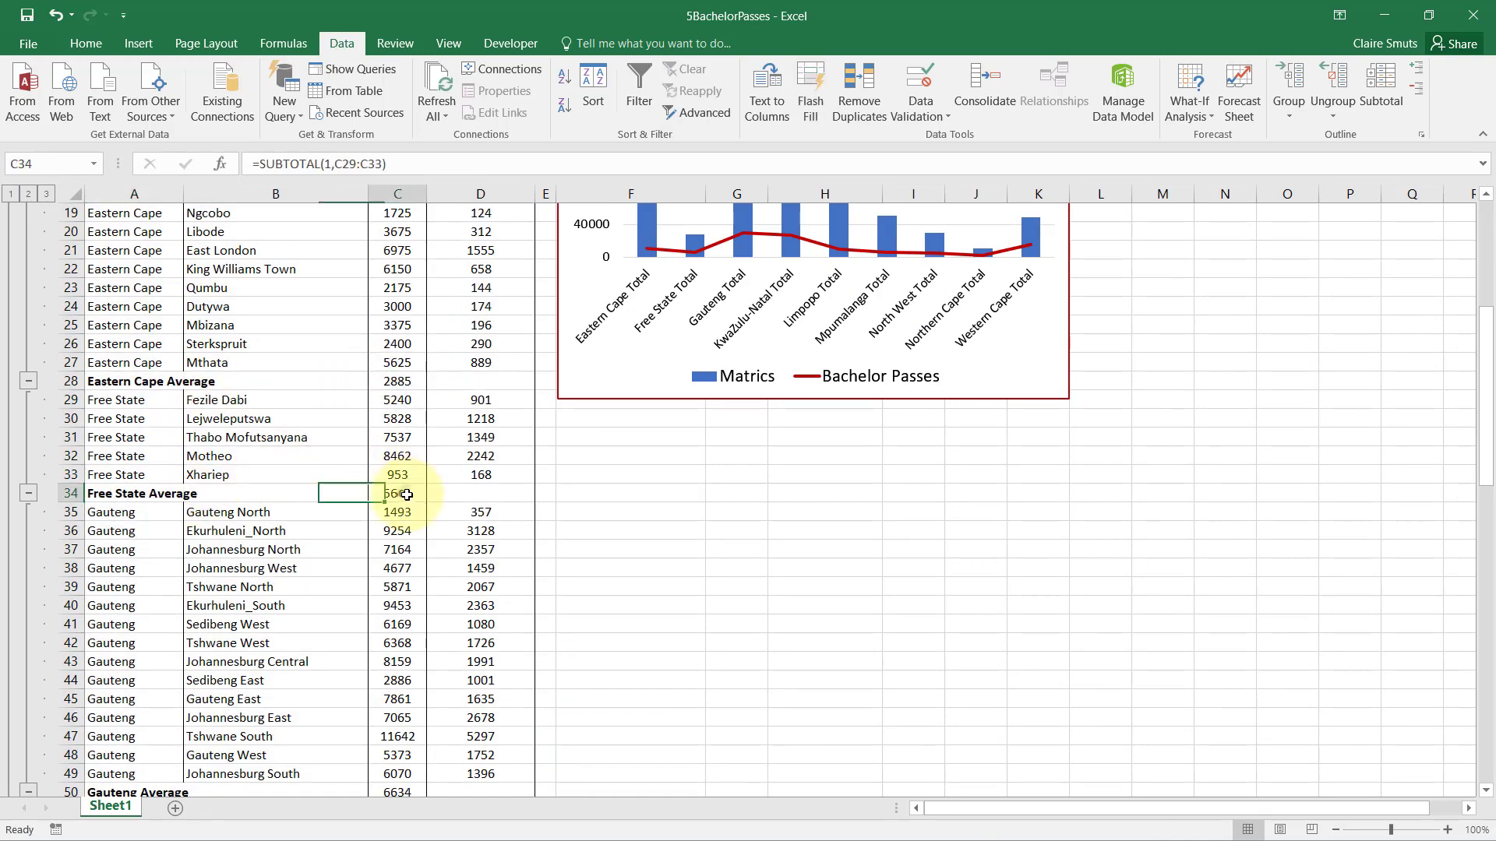
{"action": "scroll", "coordinate": [269, 565], "scroll_direction": "up", "scroll_amount": 6}
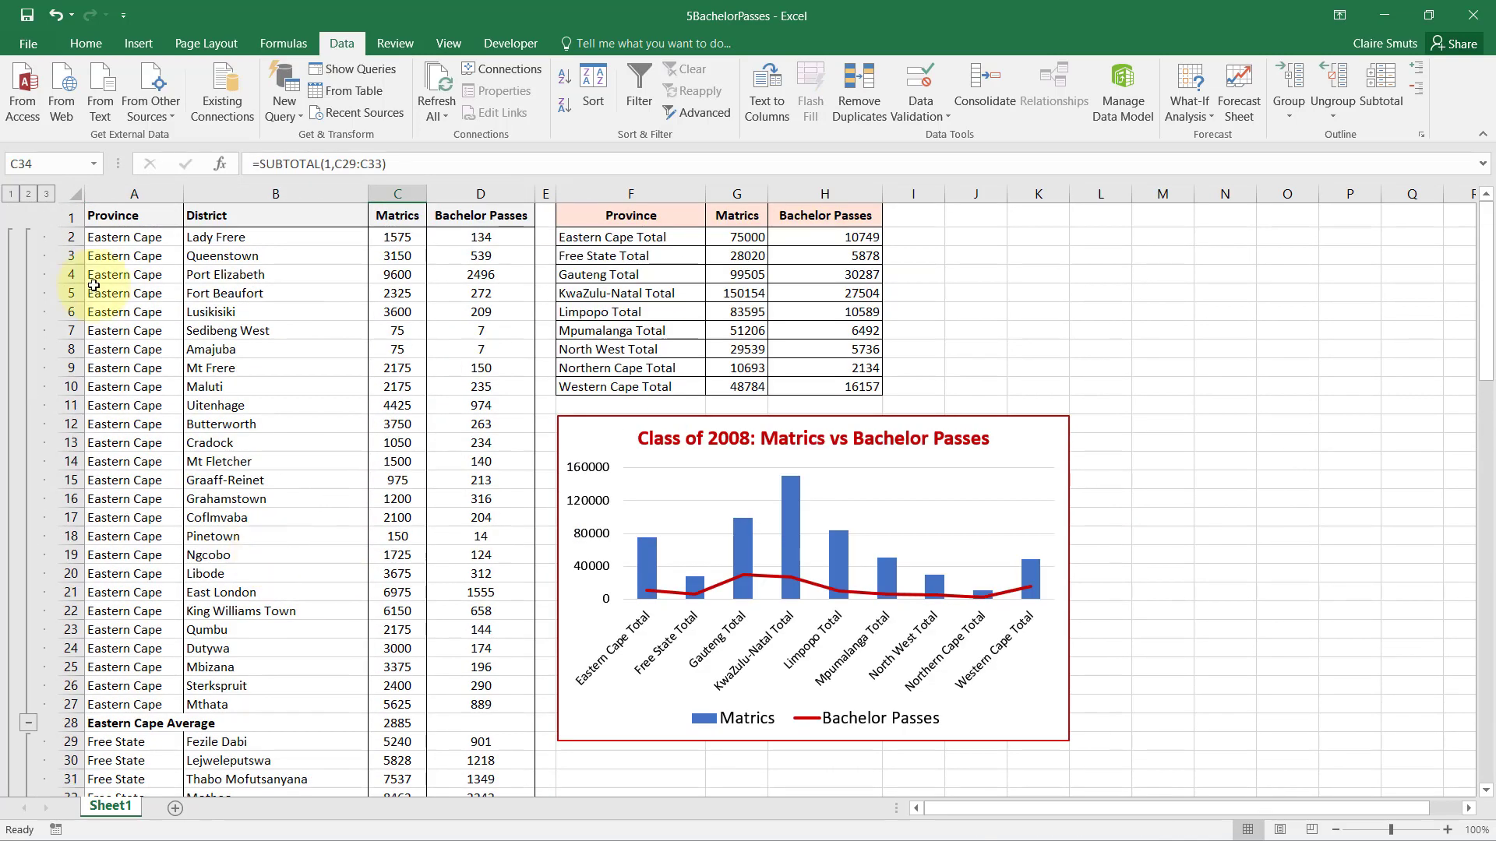
Check outline levels 2, 1 and 3, leaving every district row visible, then return to the paper.
{"action": "left_click", "coordinate": [27, 194]}
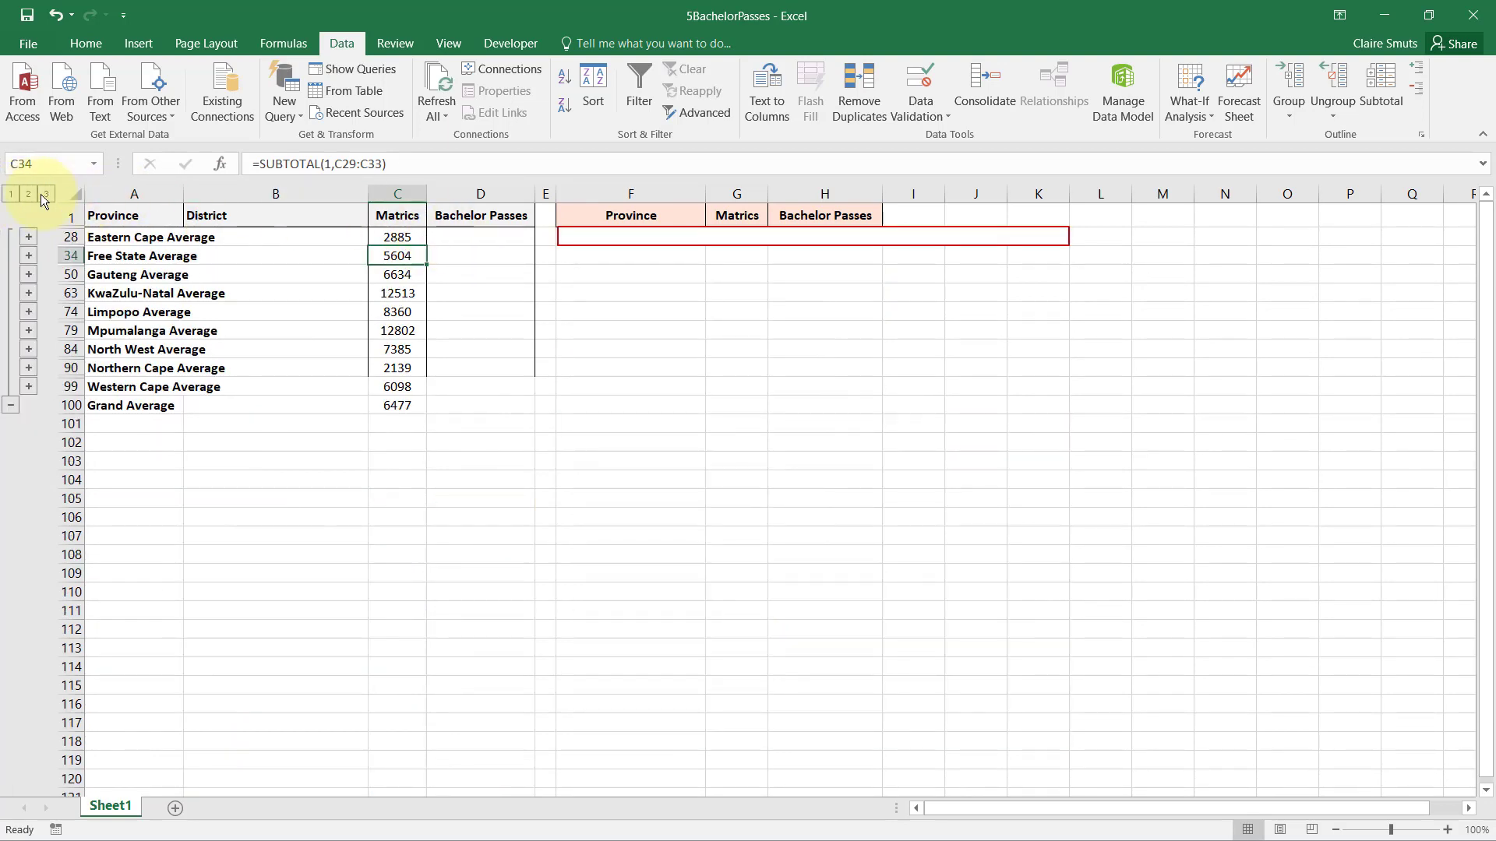
{"action": "left_click", "coordinate": [11, 195]}
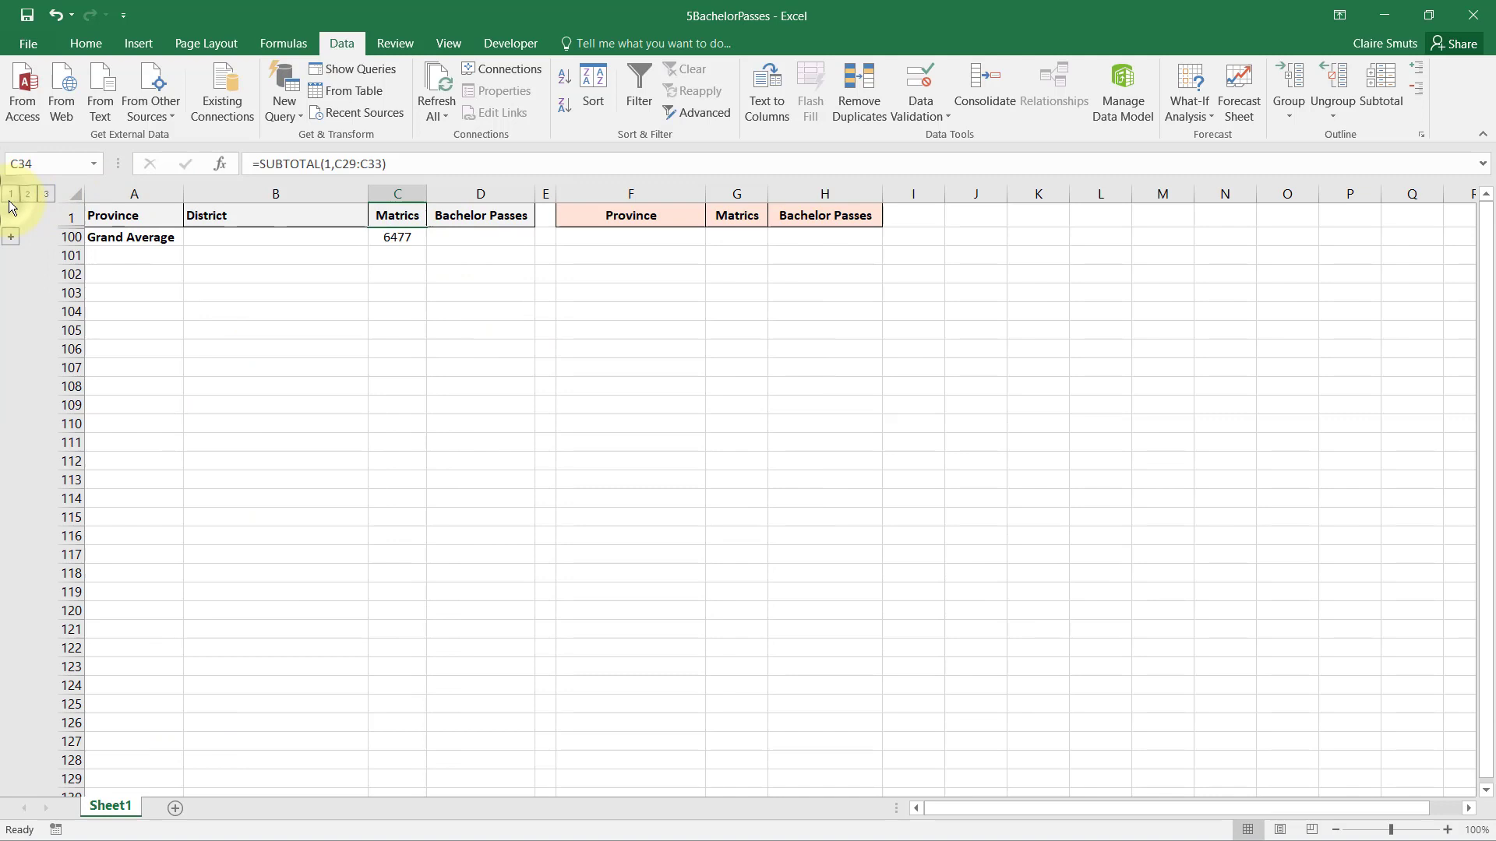
{"action": "left_click", "coordinate": [27, 195]}
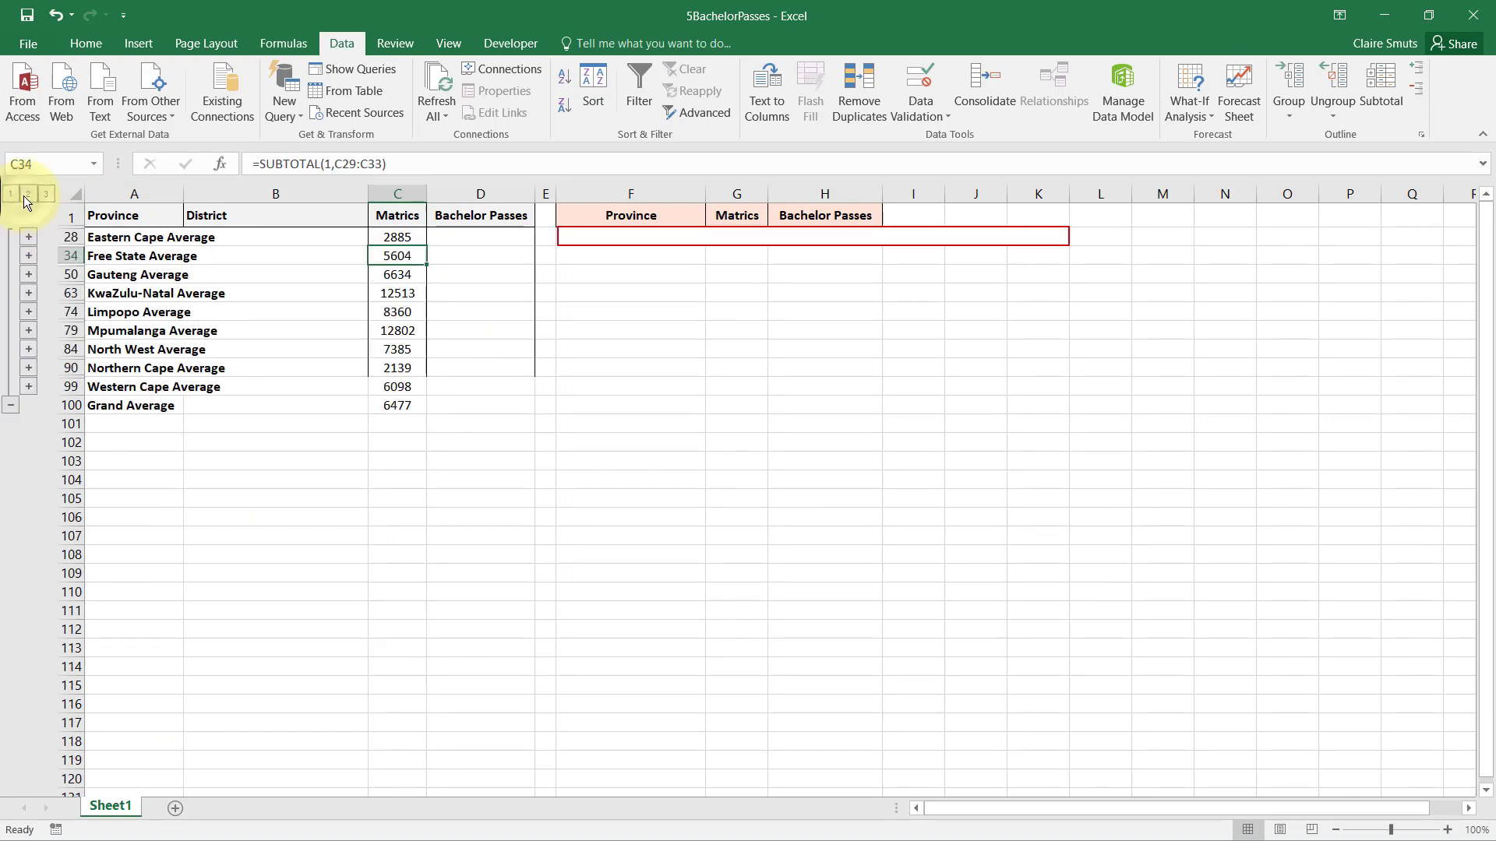
{"action": "left_click", "coordinate": [46, 195]}
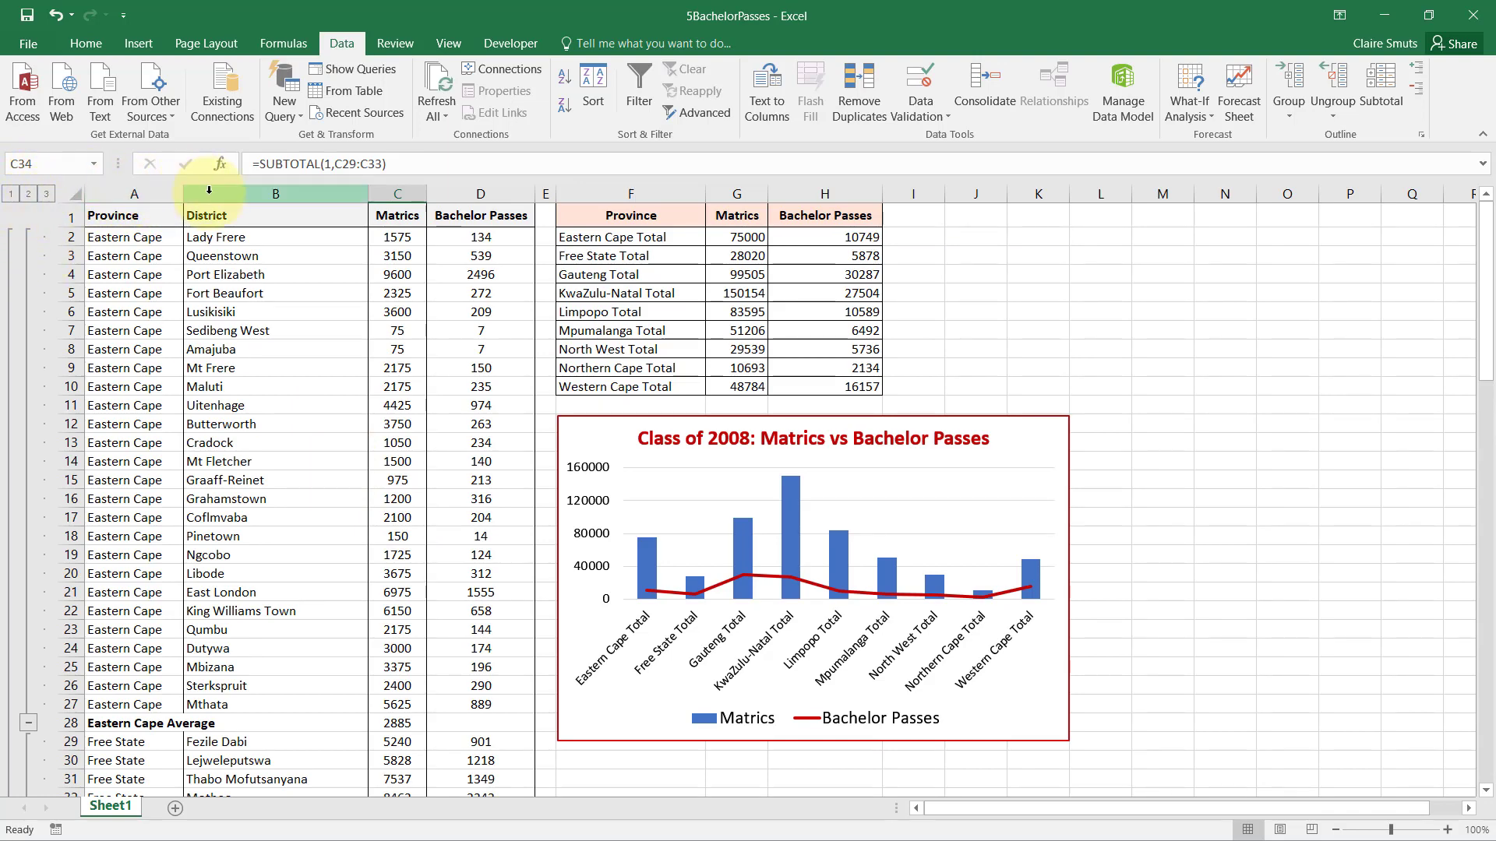
{"action": "key", "text": "alt+Tab"}
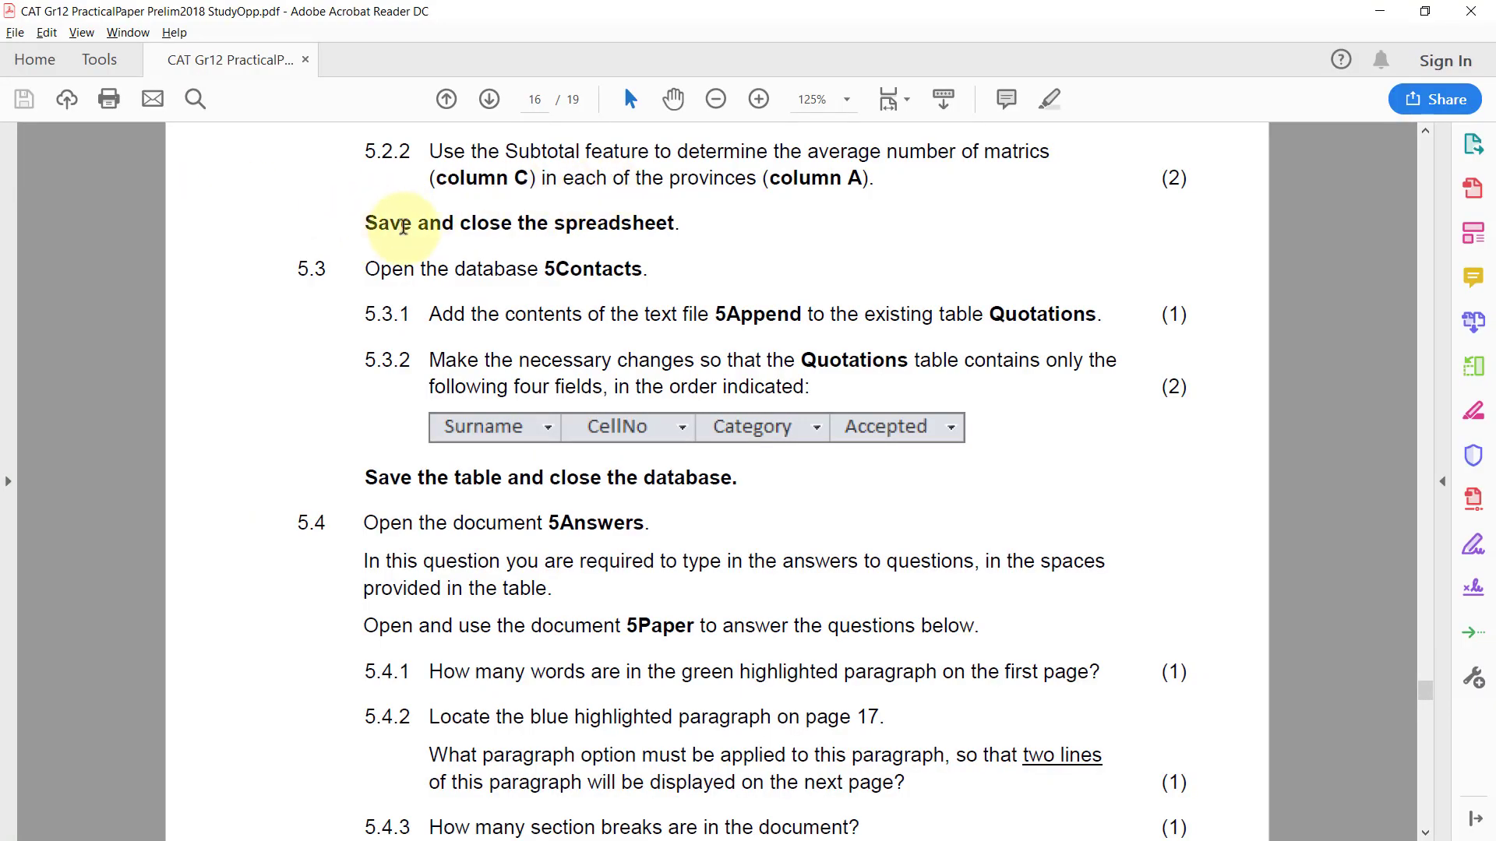
Close the 5BachelorPasses workbook and open the 5Contacts database from DATA-Gr12.
{"action": "key", "text": "alt+Tab"}
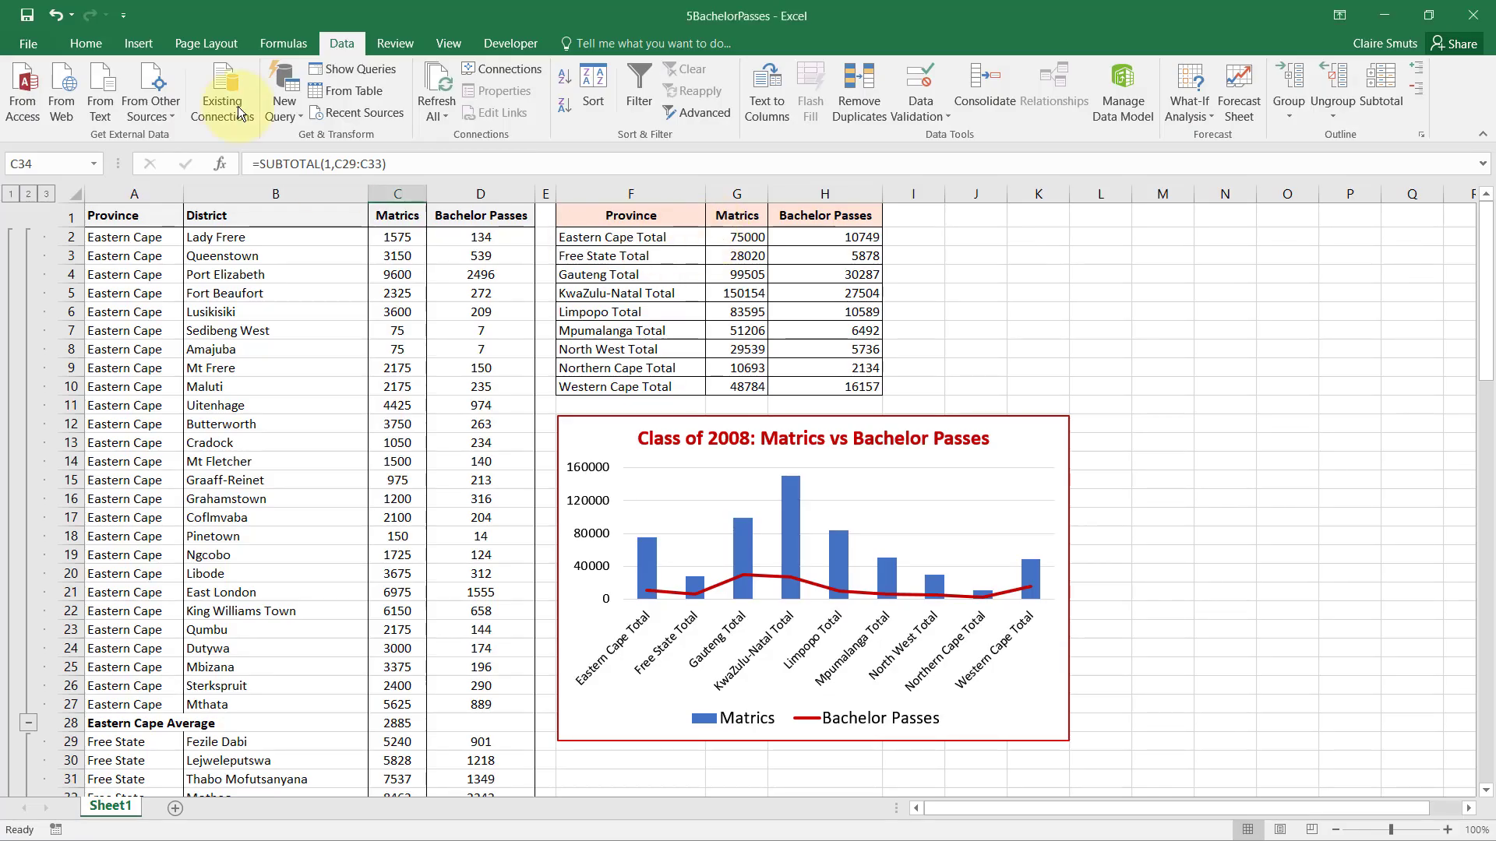
{"action": "left_click", "coordinate": [1473, 16]}
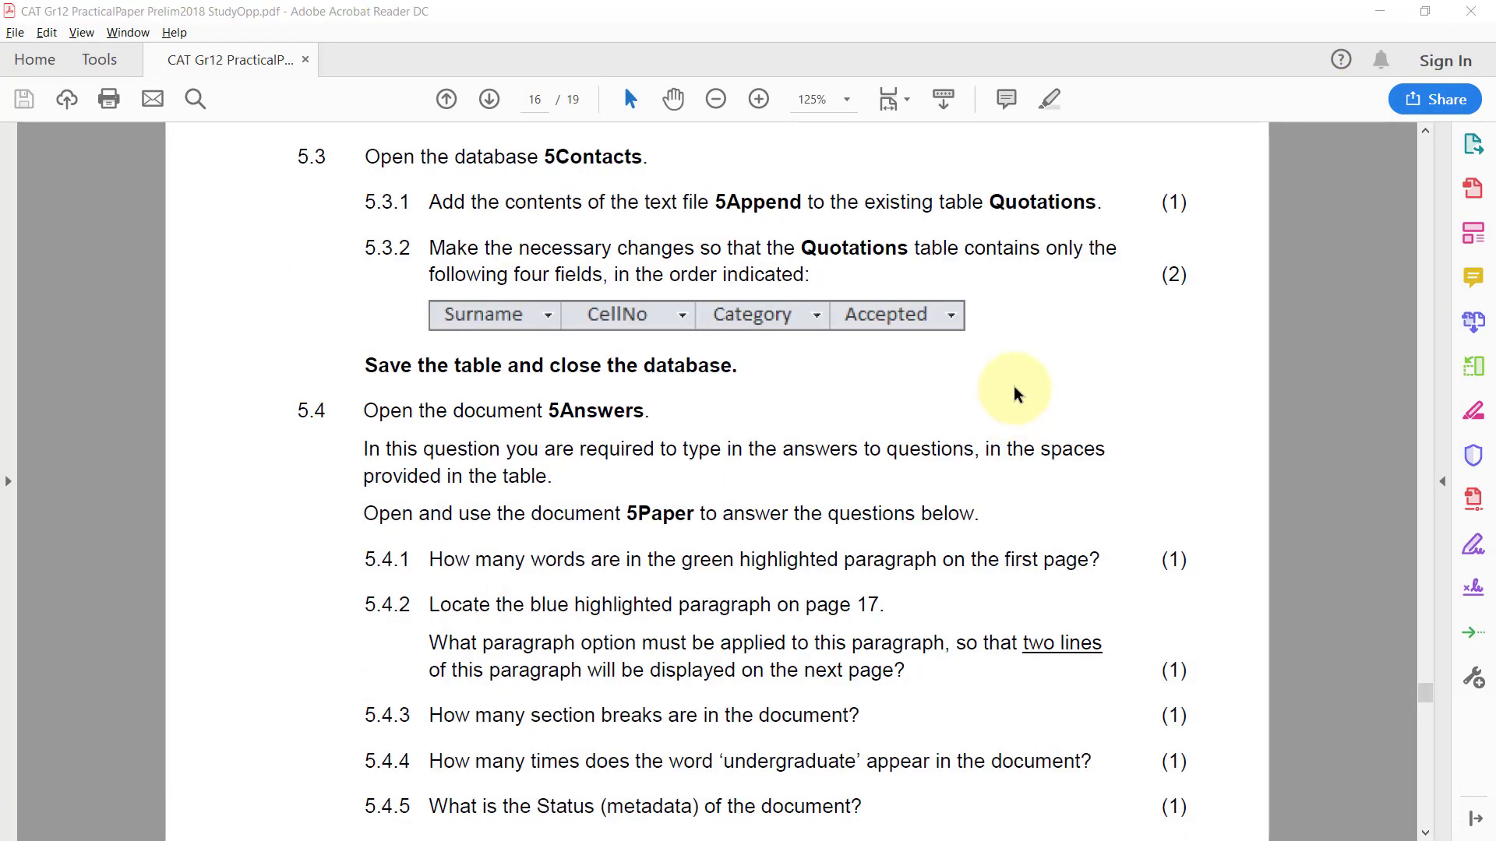
{"action": "key", "text": "alt+Tab"}
{"action": "double_click", "coordinate": [406, 630]}
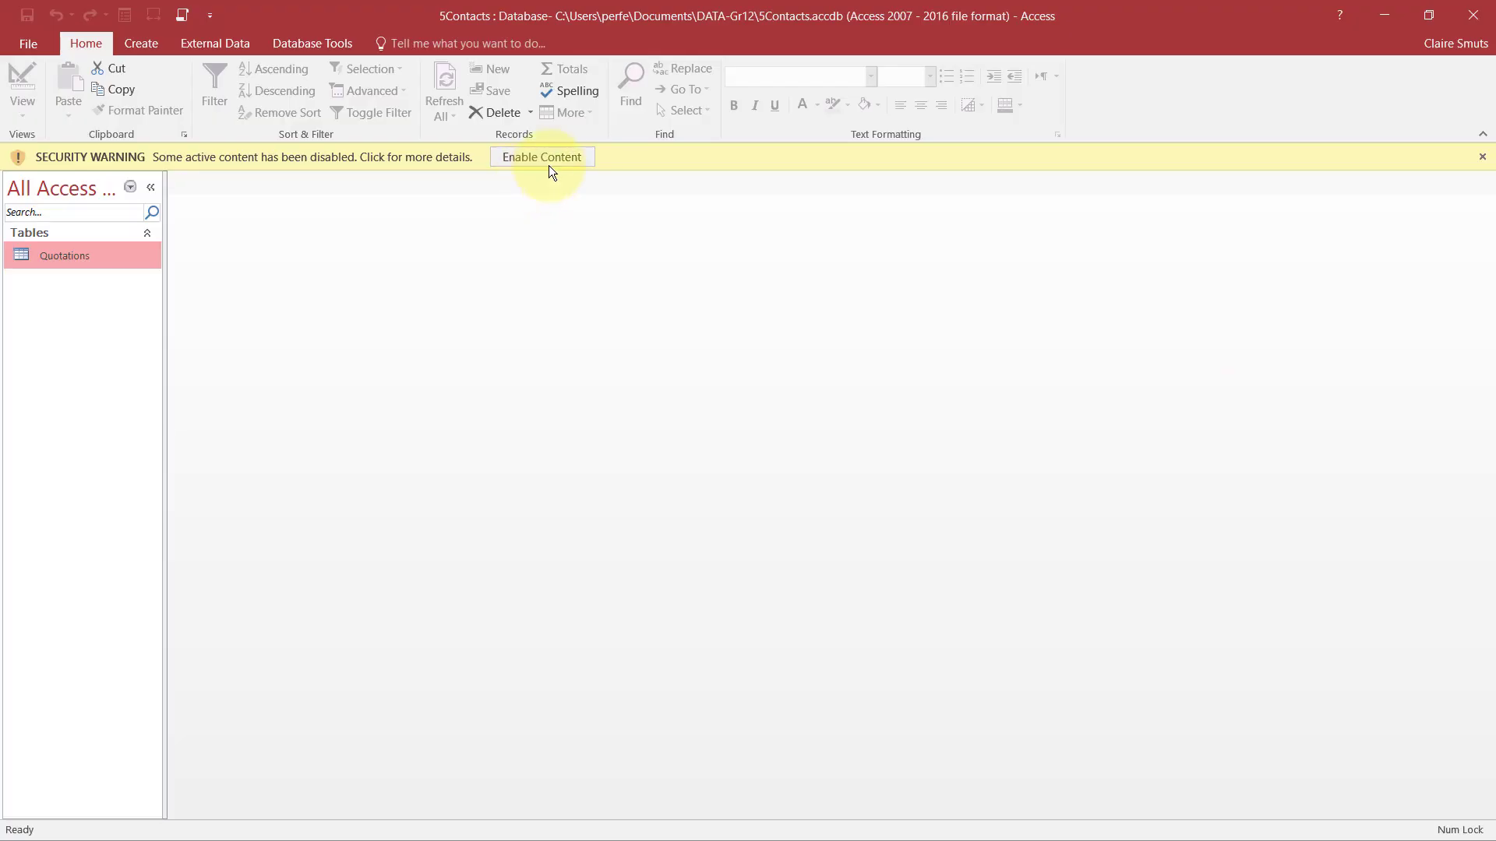
Enable the 5Contacts database's content and reread the task in the question paper.
{"action": "left_click", "coordinate": [548, 160]}
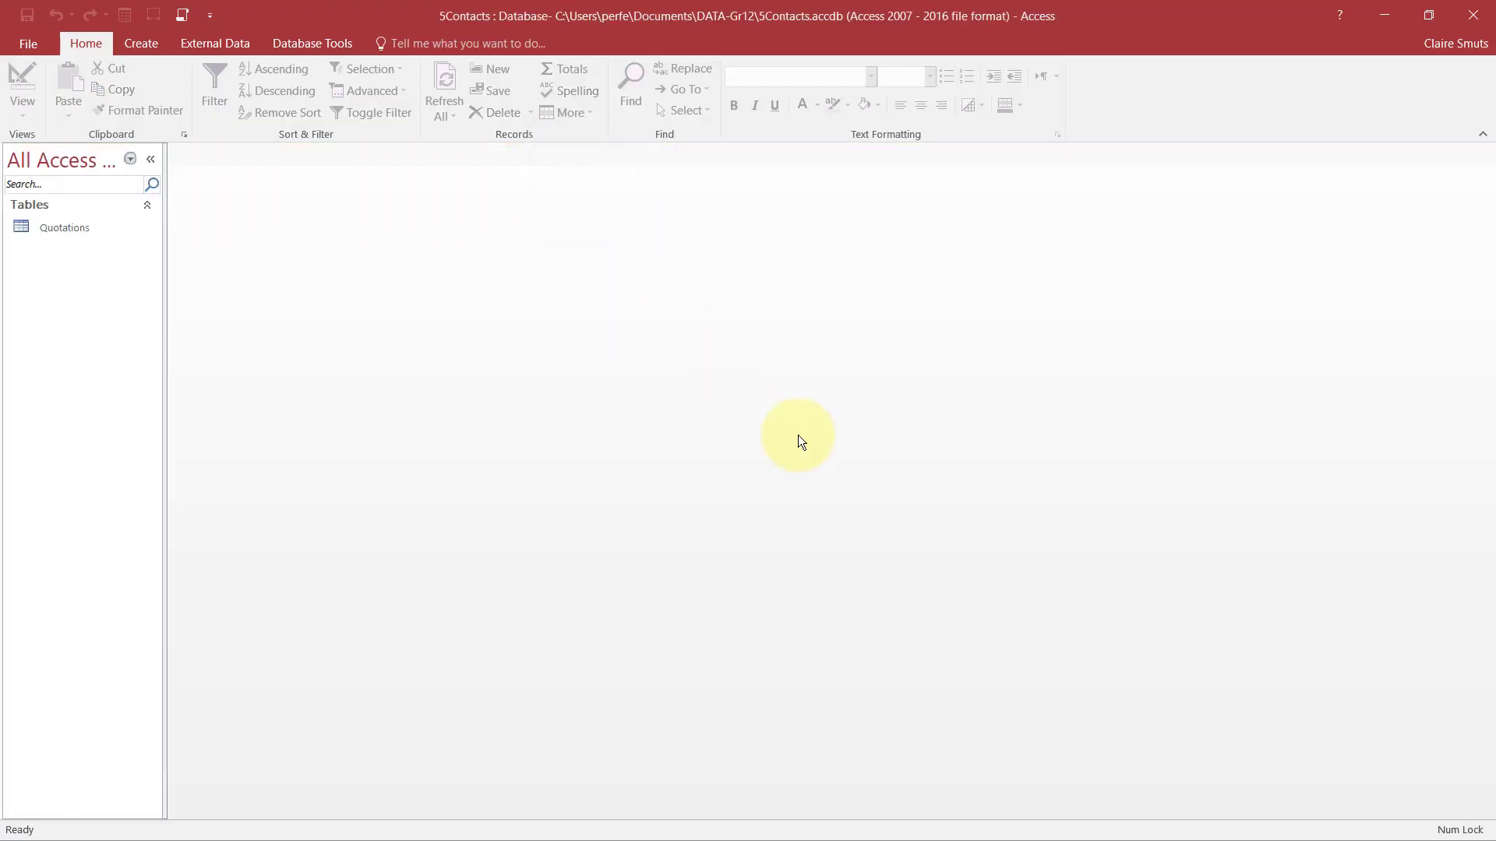
{"action": "key", "text": "alt+Tab"}
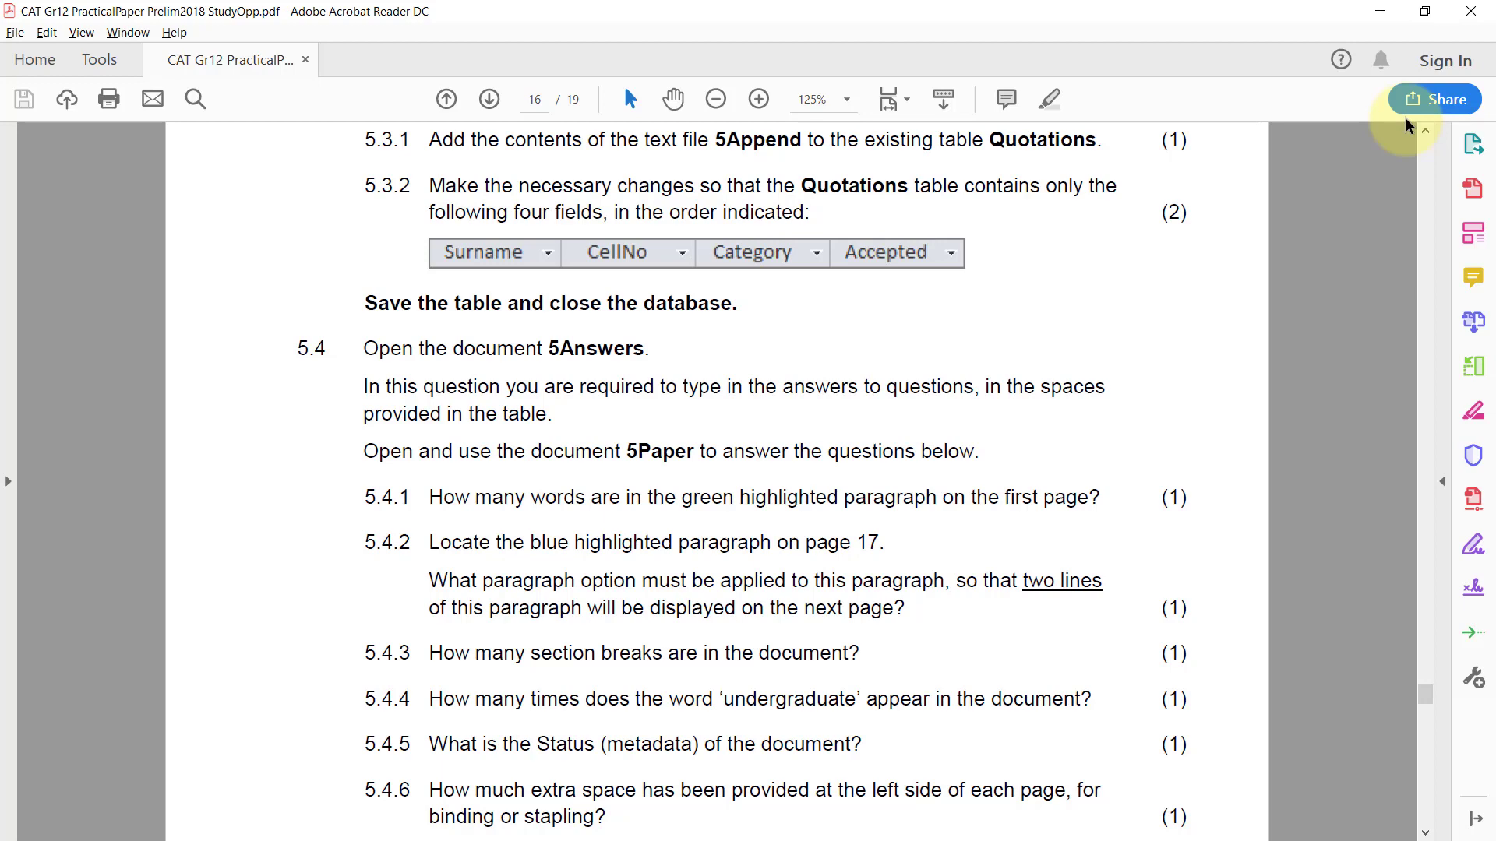
{"action": "key", "text": "alt+Tab"}
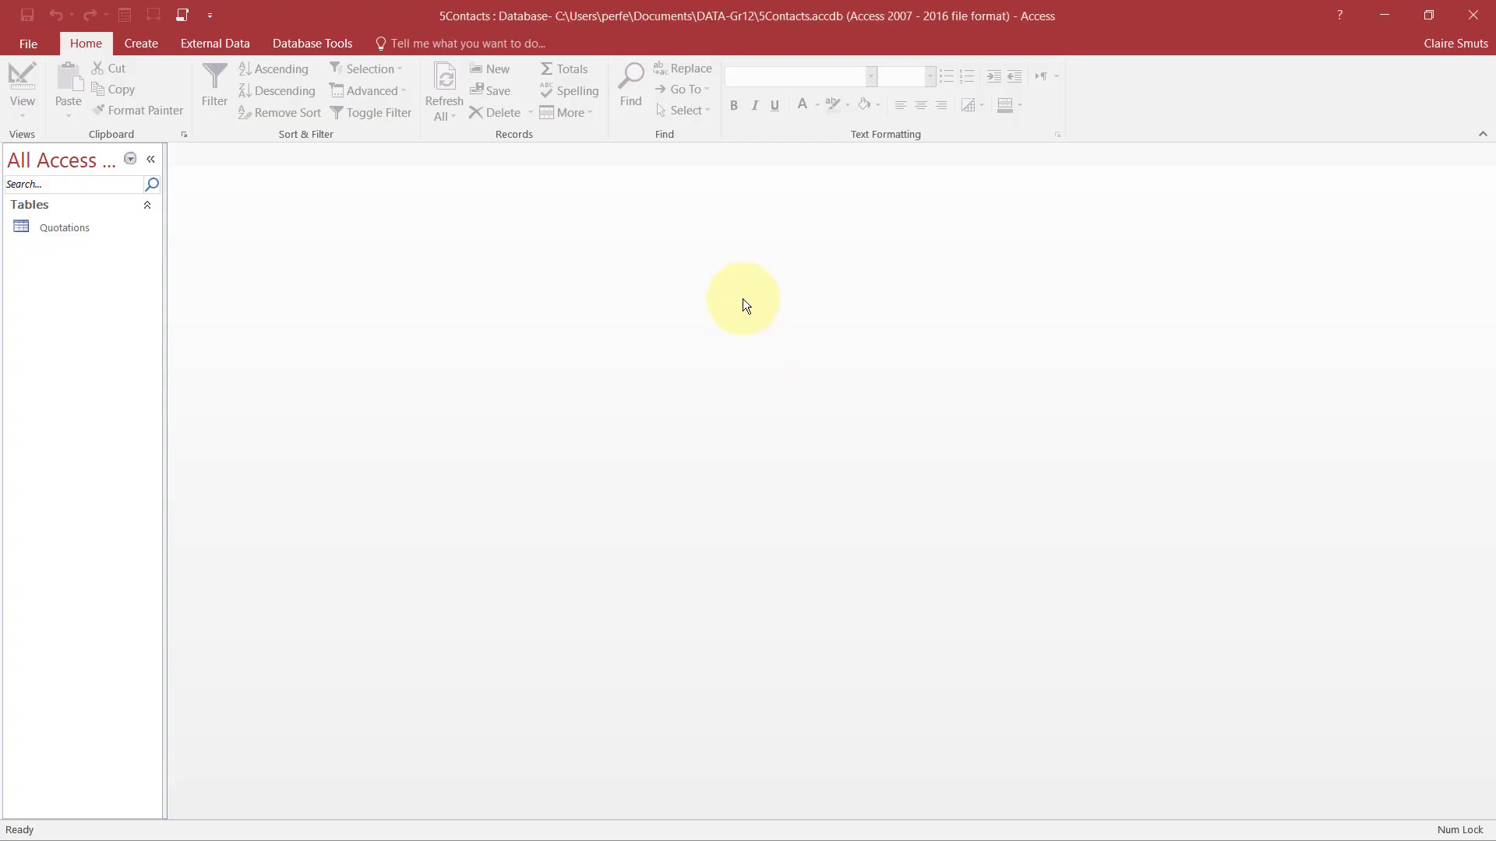
Start an Excel spreadsheet import, then cancel it after checking the question paper.
{"action": "left_click", "coordinate": [226, 43]}
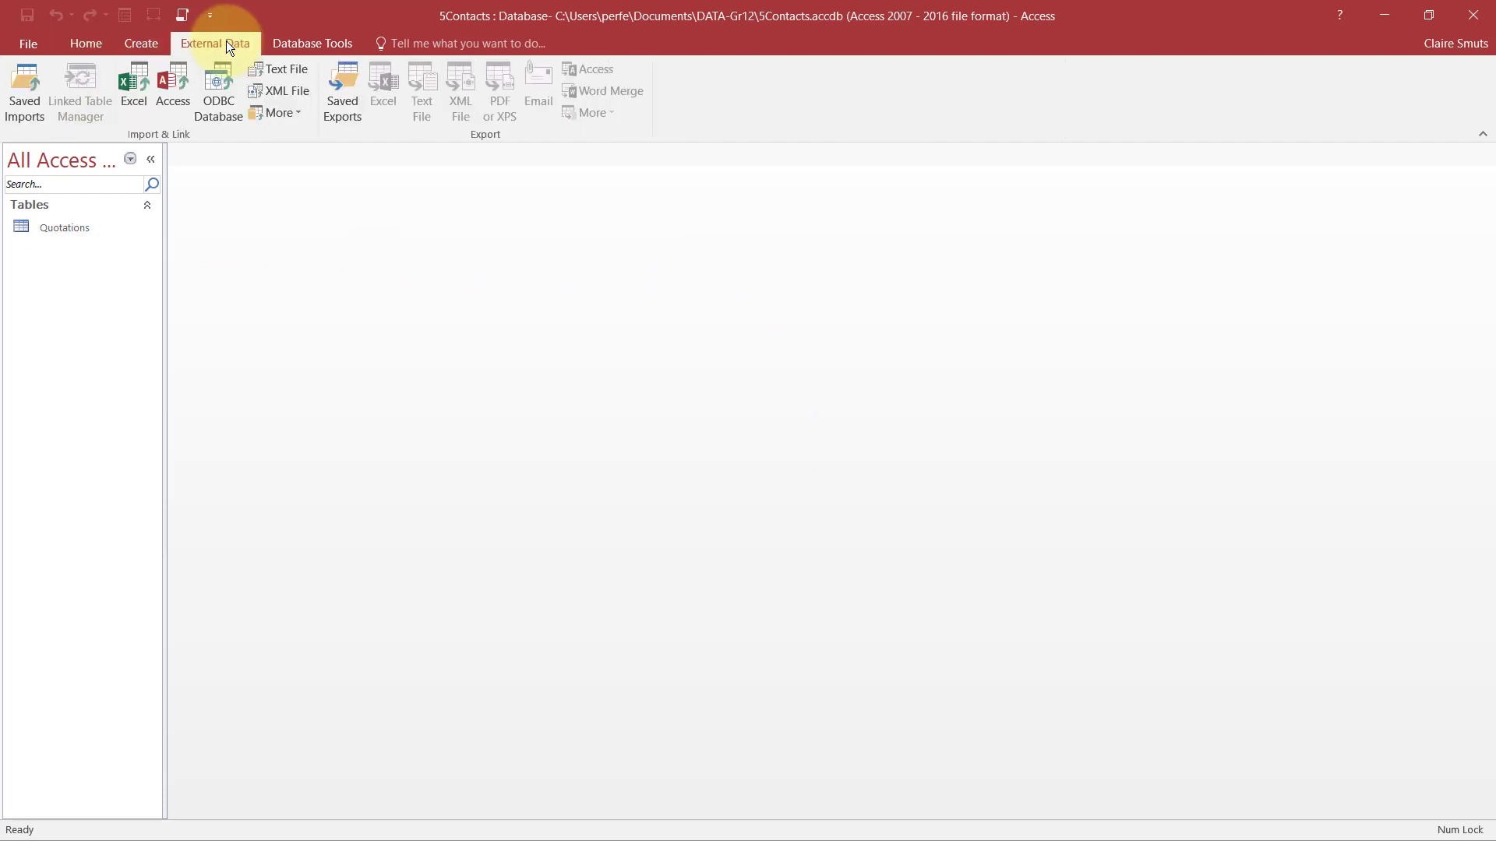
{"action": "left_click", "coordinate": [127, 81]}
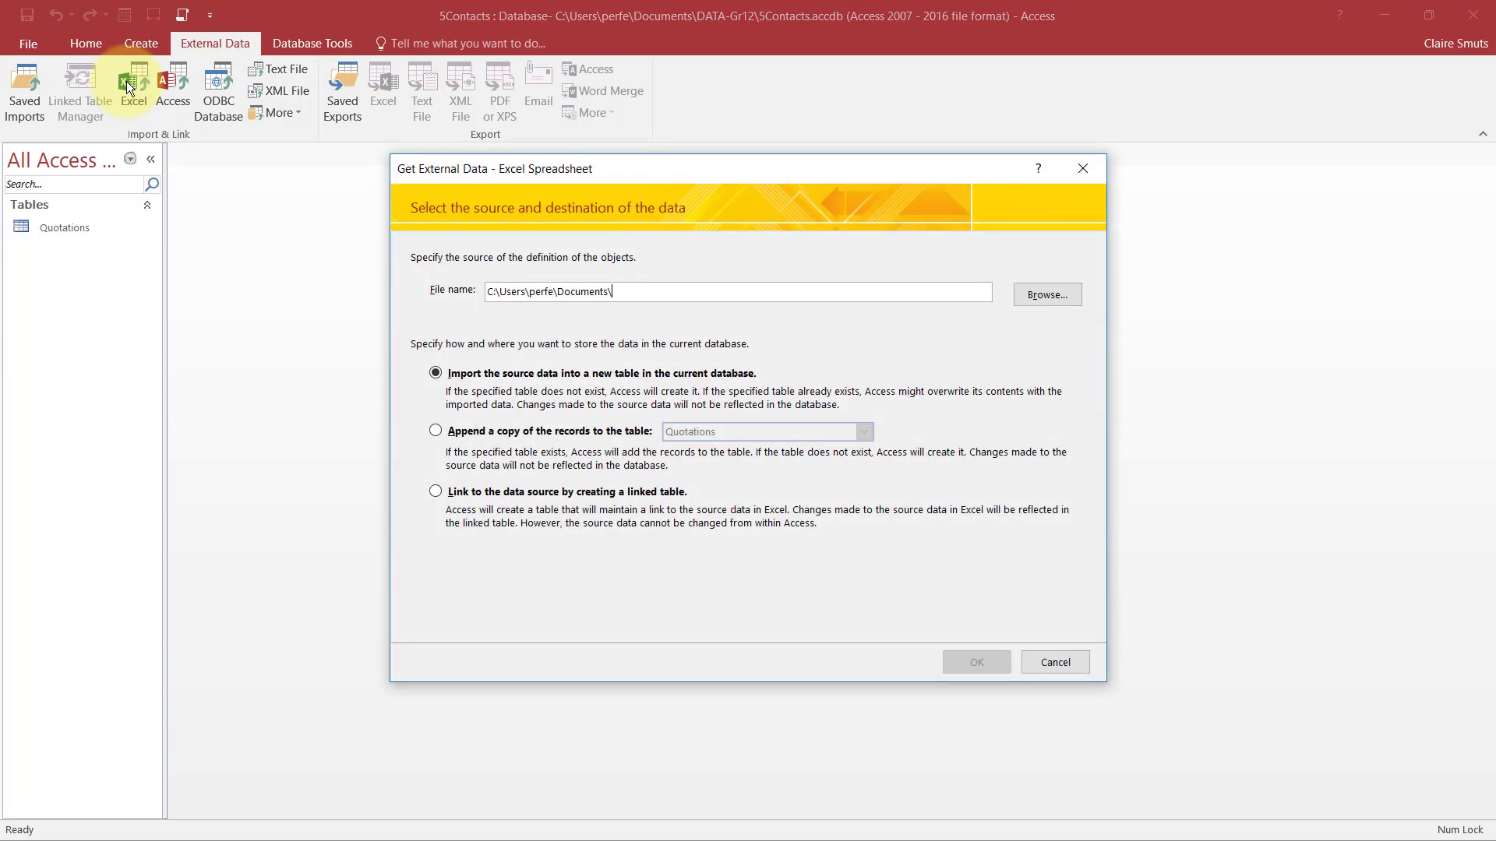
{"action": "left_click", "coordinate": [1039, 294]}
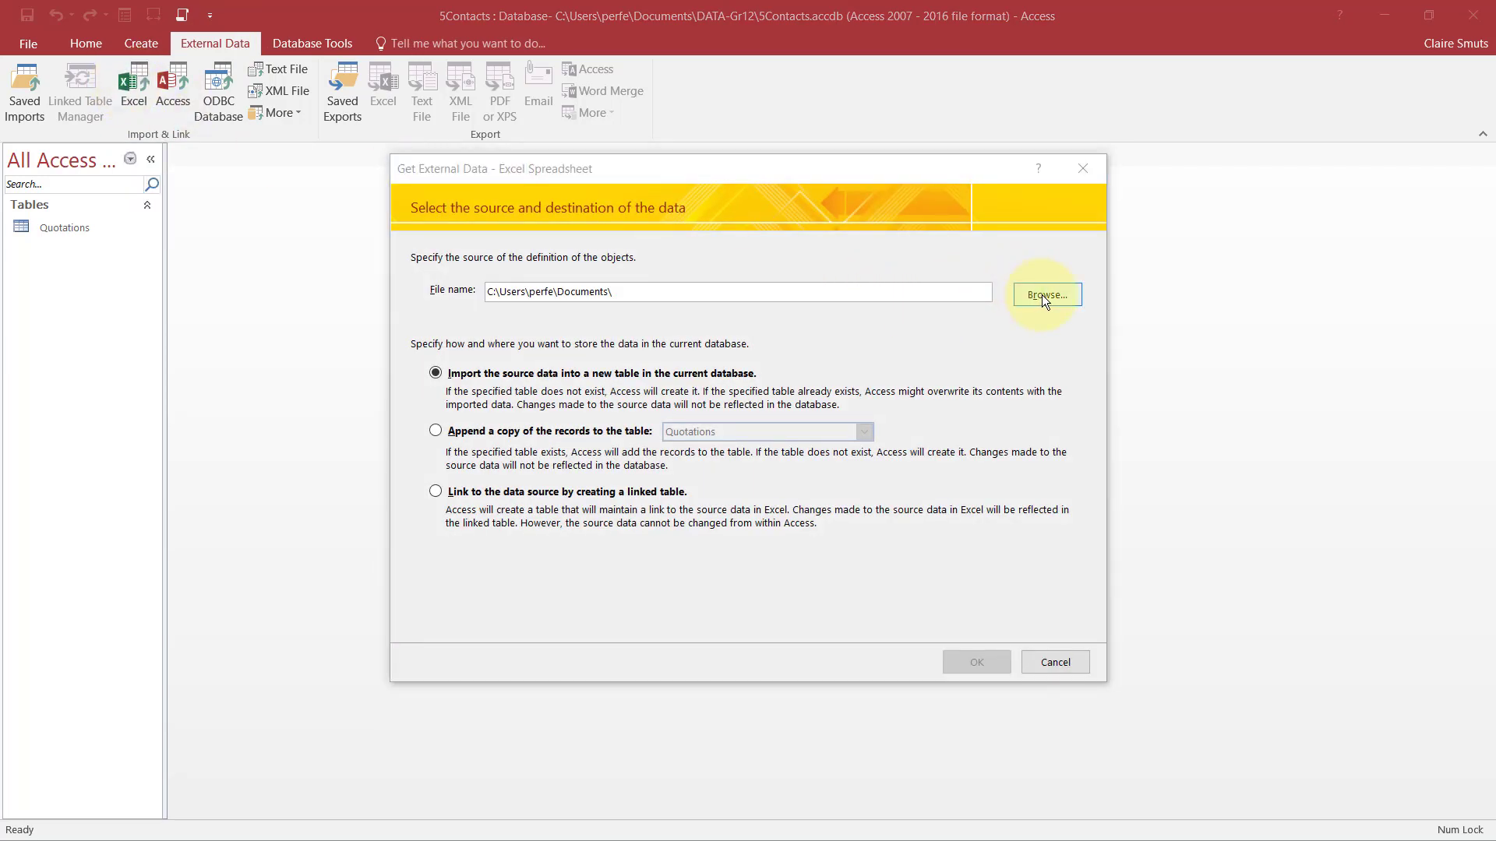
{"action": "key", "text": "alt+Tab"}
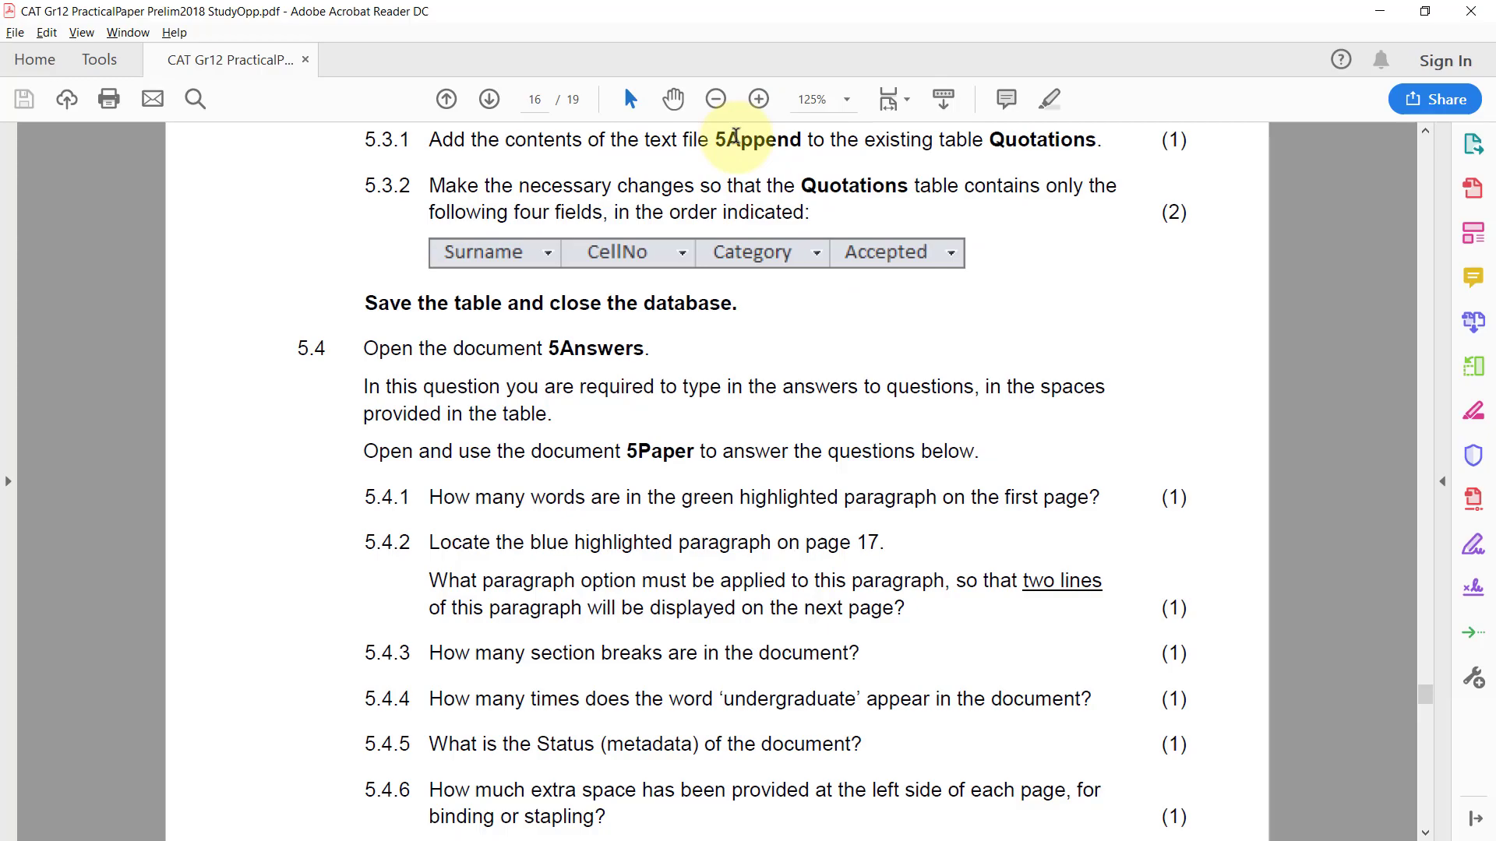
{"action": "key", "text": "alt+Tab"}
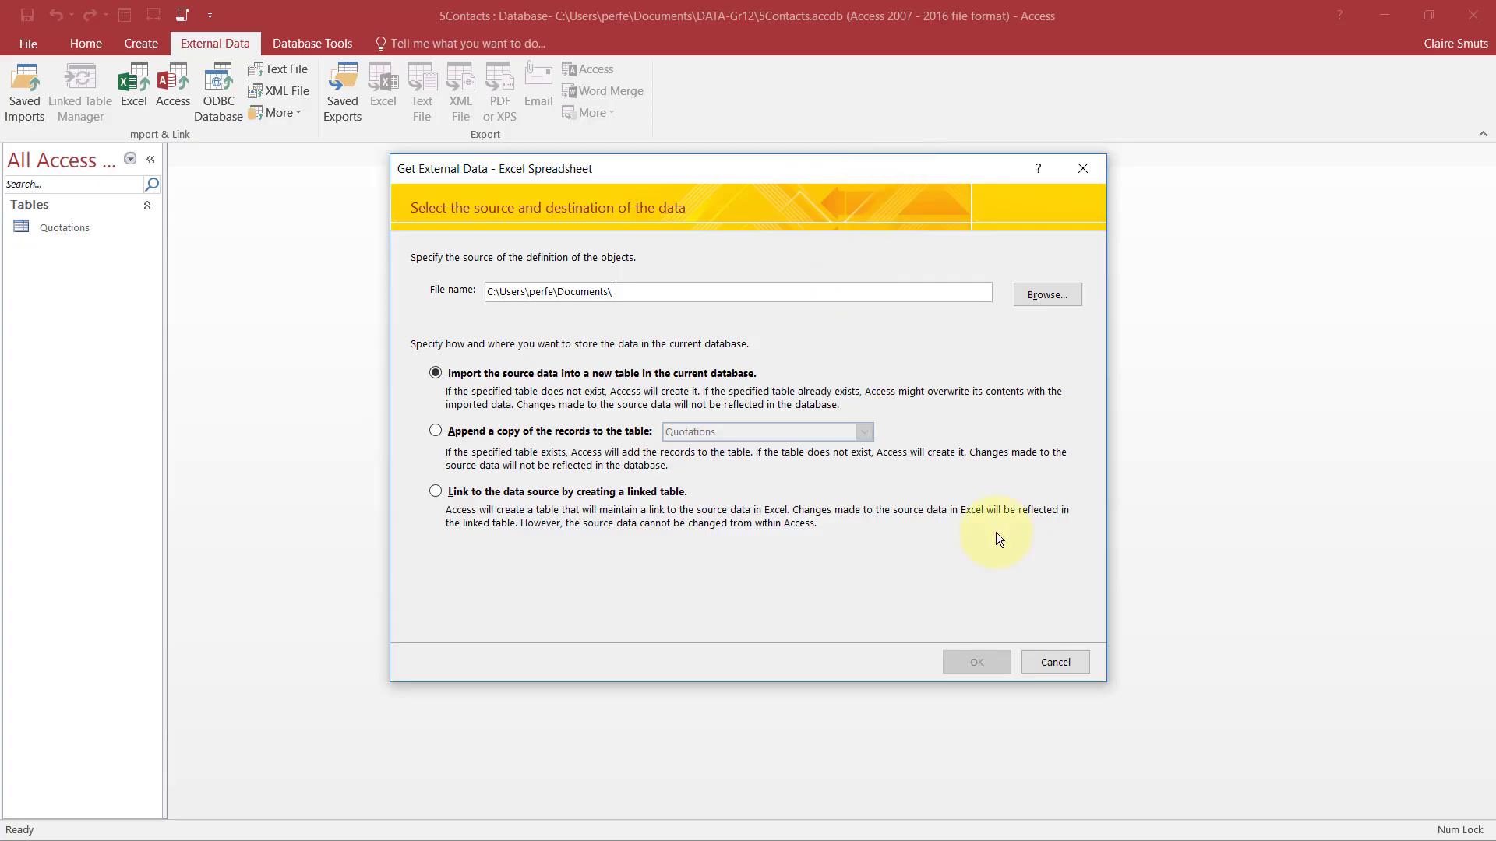
{"action": "left_click", "coordinate": [1056, 663]}
Pick DATA-Gr12\5Append as a text import appended to the Quotations table.
{"action": "left_click", "coordinate": [295, 69]}
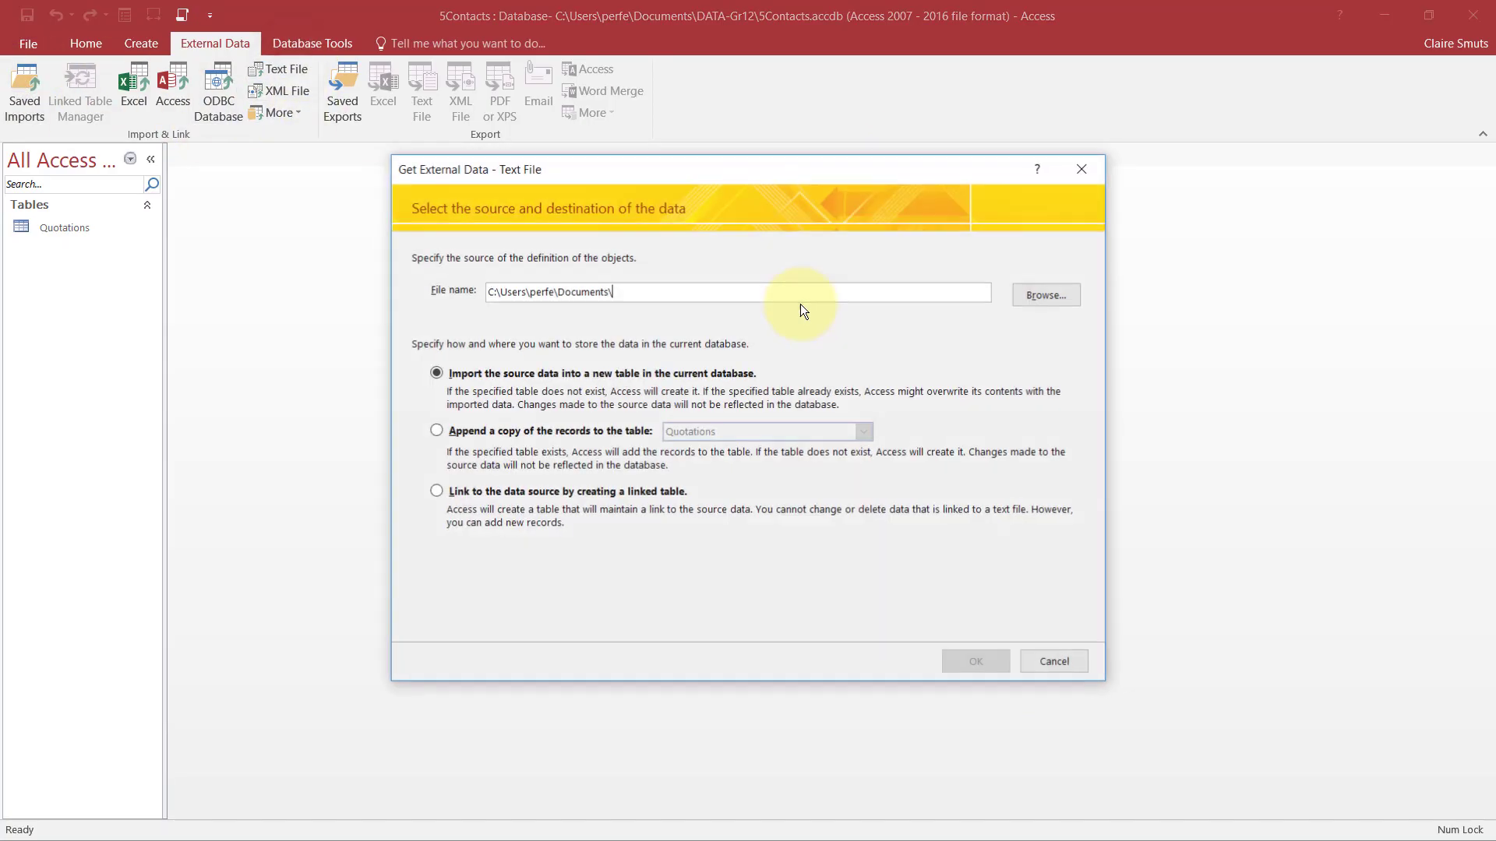
{"action": "left_click", "coordinate": [1051, 297]}
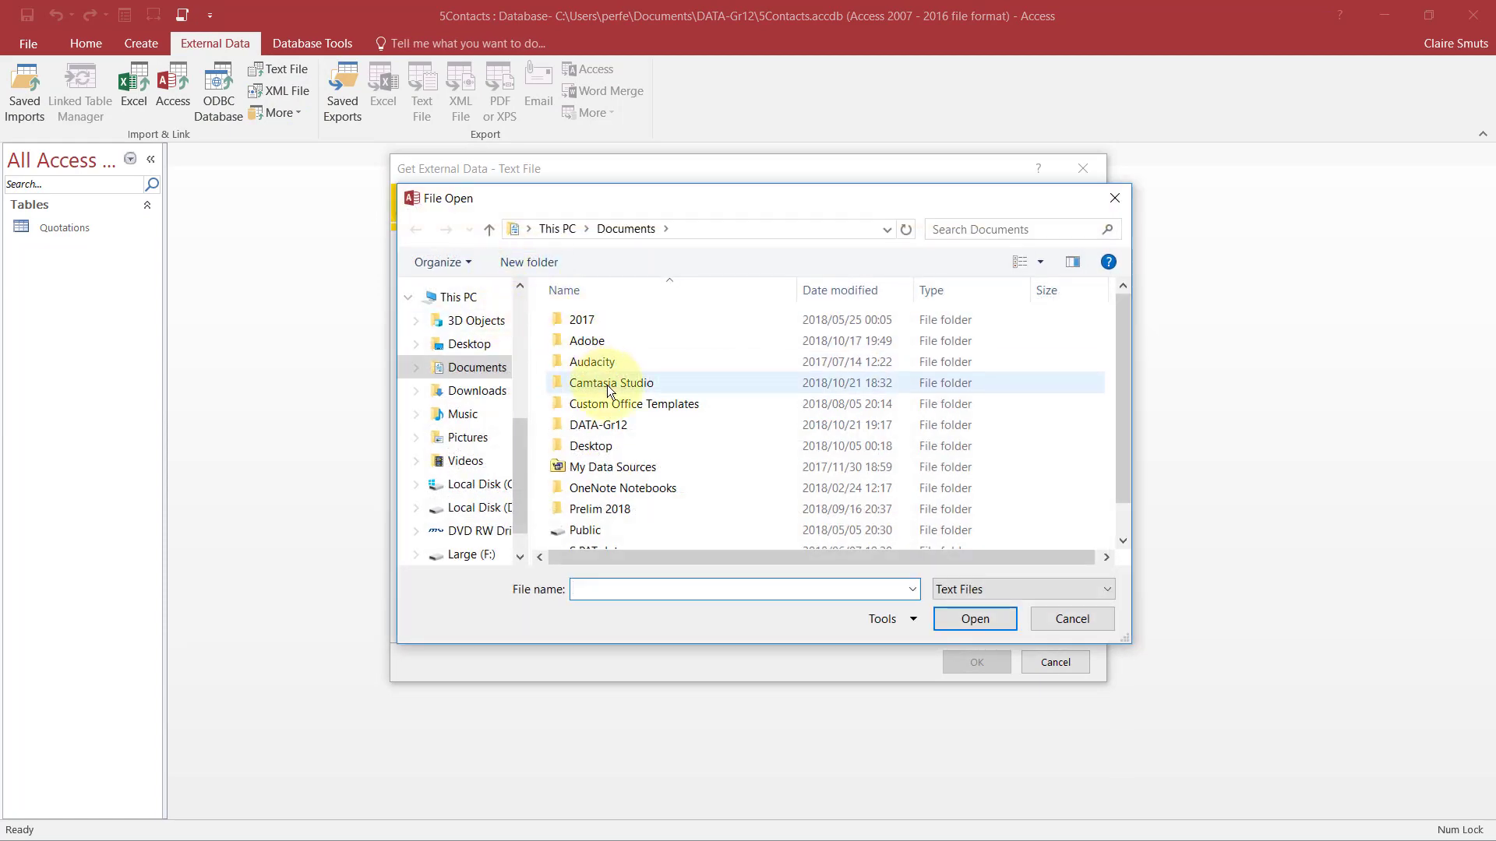
{"action": "double_click", "coordinate": [608, 418]}
{"action": "left_click", "coordinate": [617, 325]}
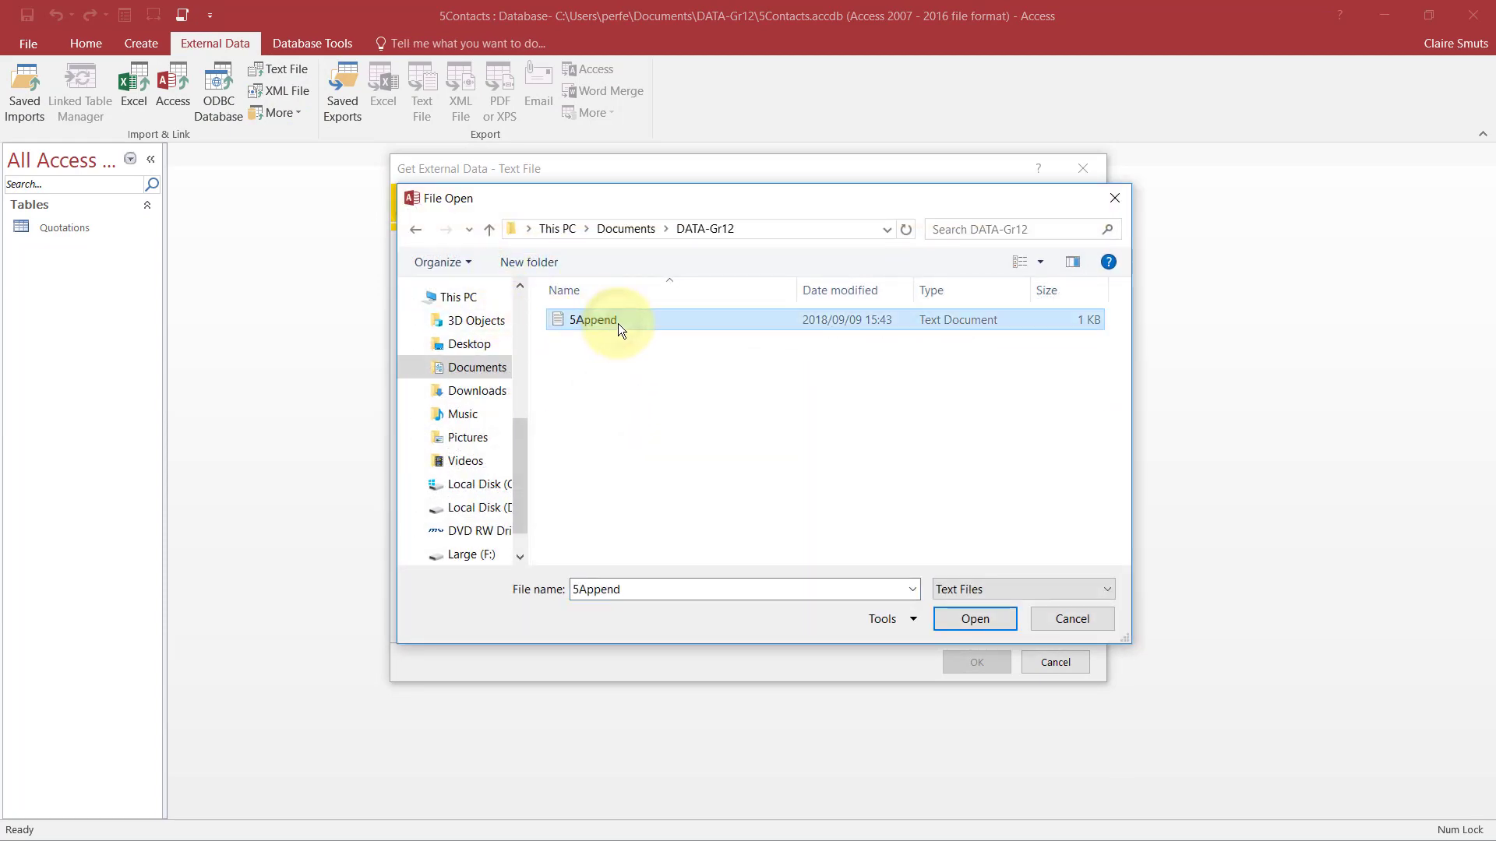
{"action": "left_click", "coordinate": [974, 619]}
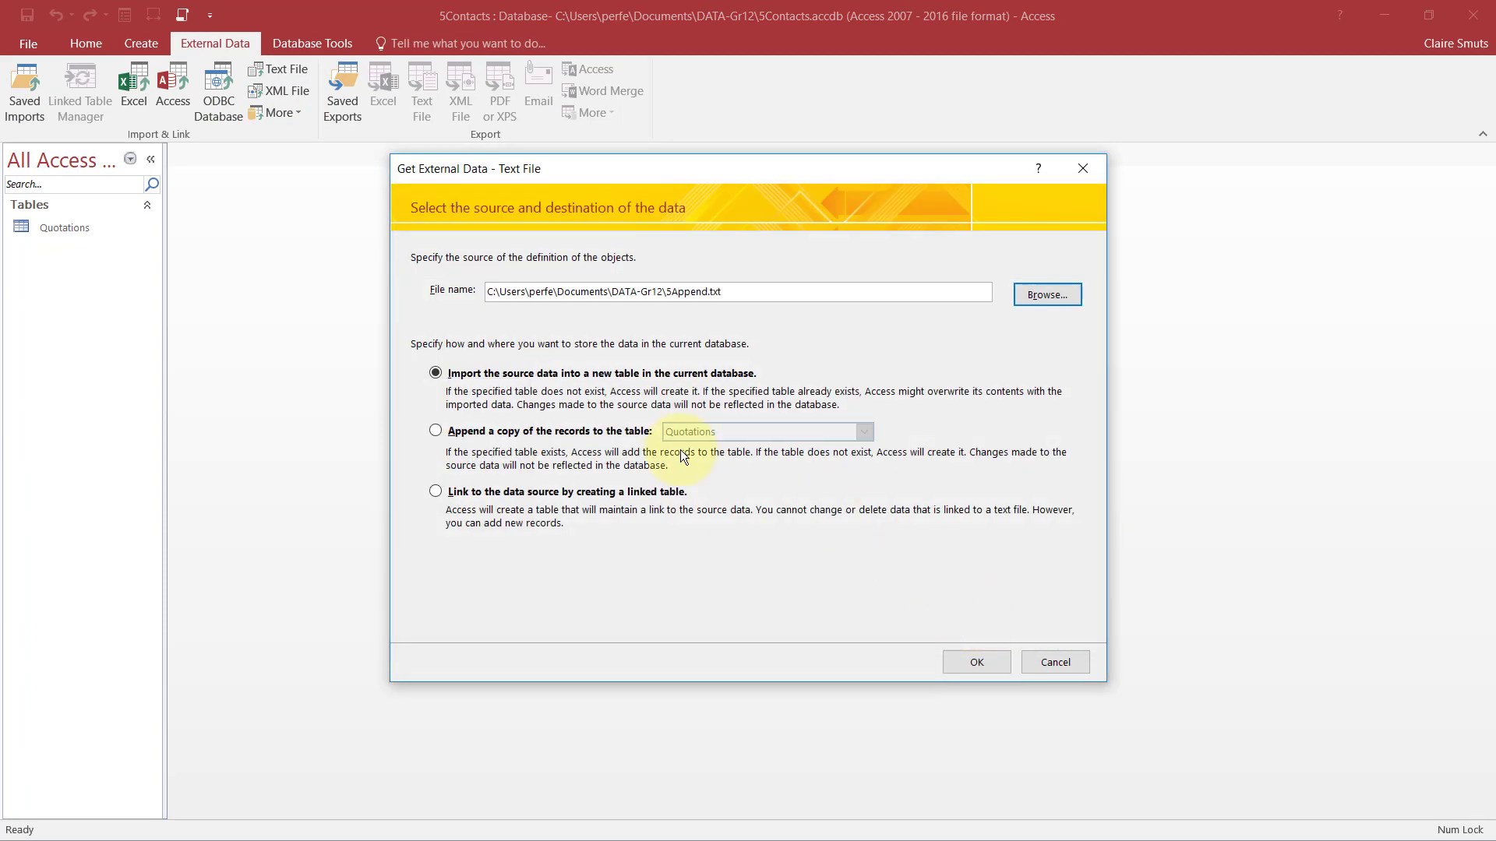
{"action": "left_click", "coordinate": [450, 431]}
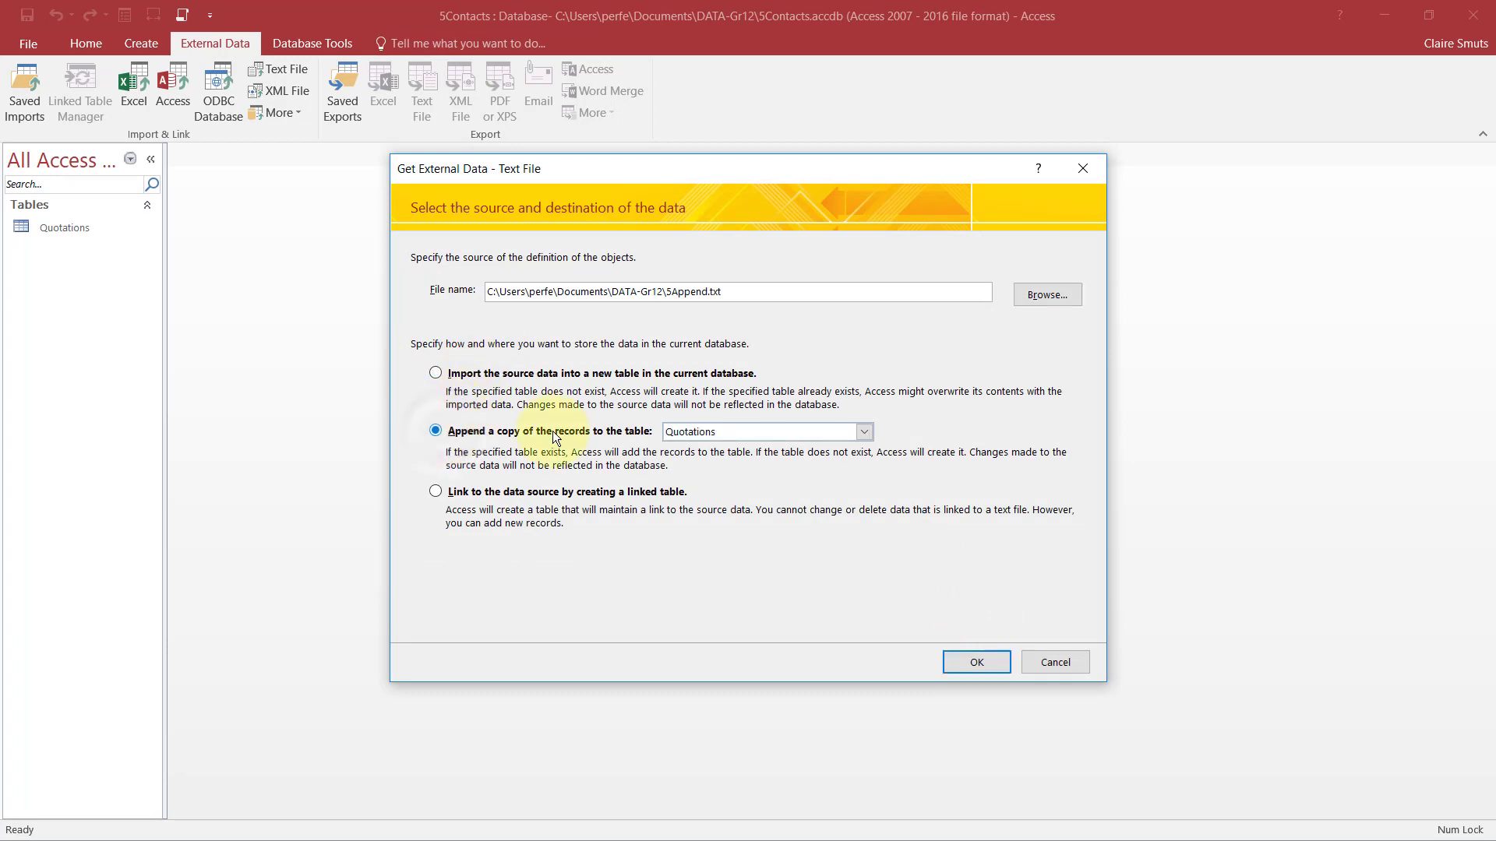
{"action": "left_click", "coordinate": [704, 434]}
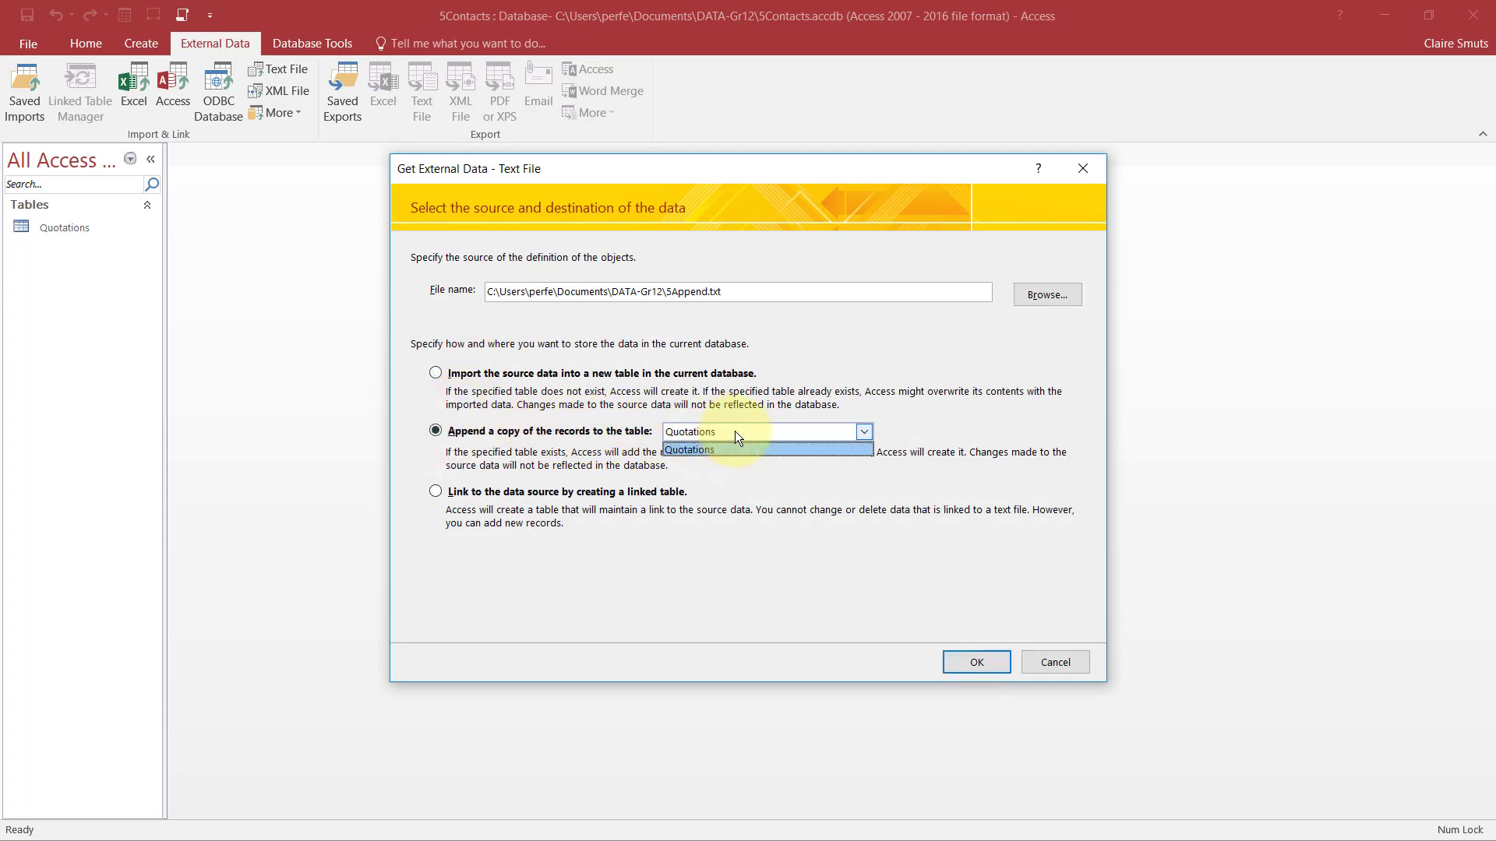
{"action": "left_click", "coordinate": [736, 434]}
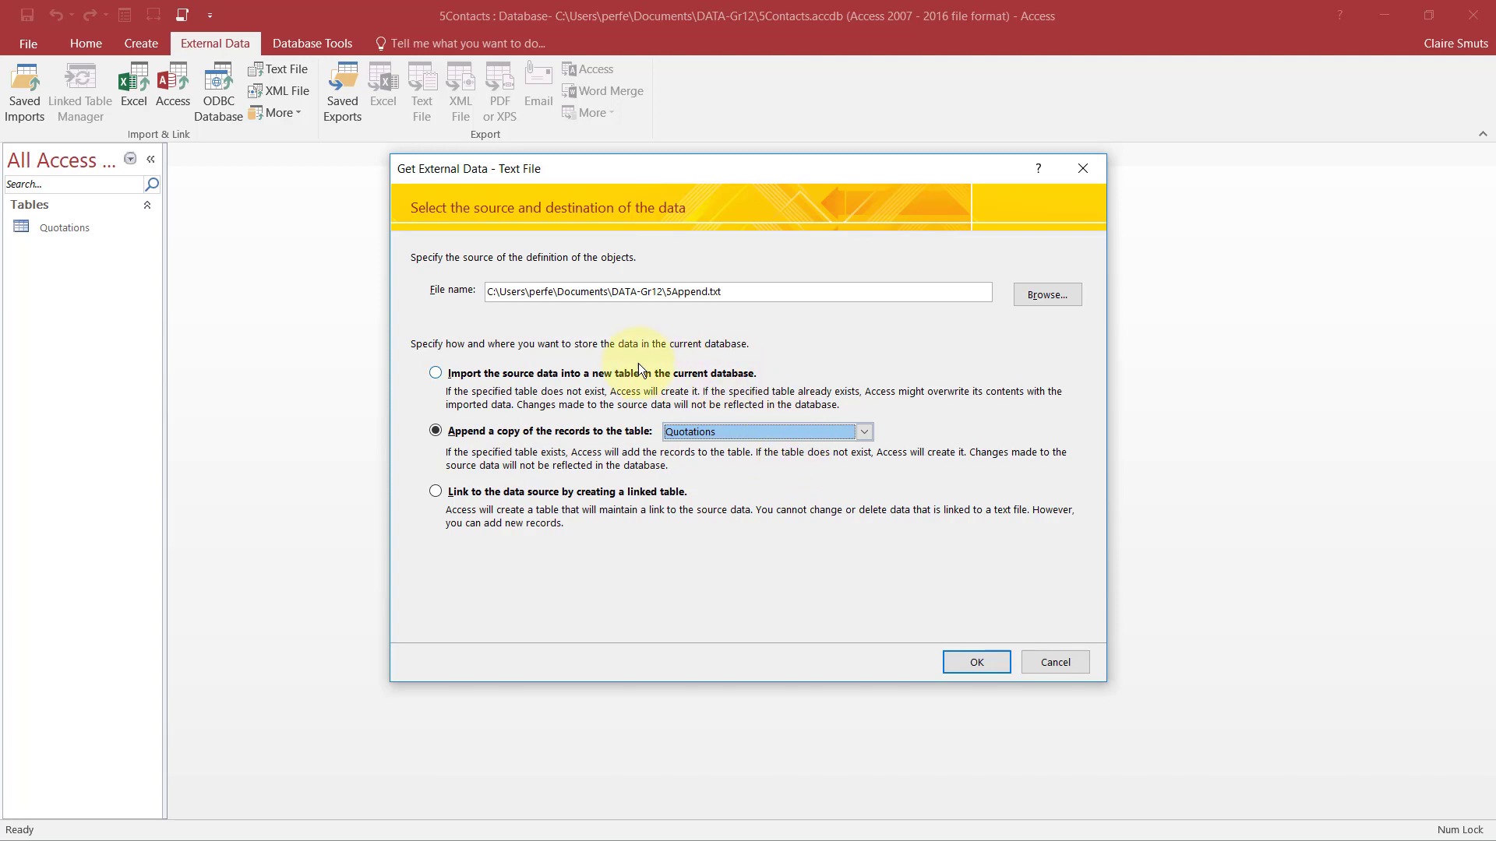
{"action": "left_click", "coordinate": [978, 668]}
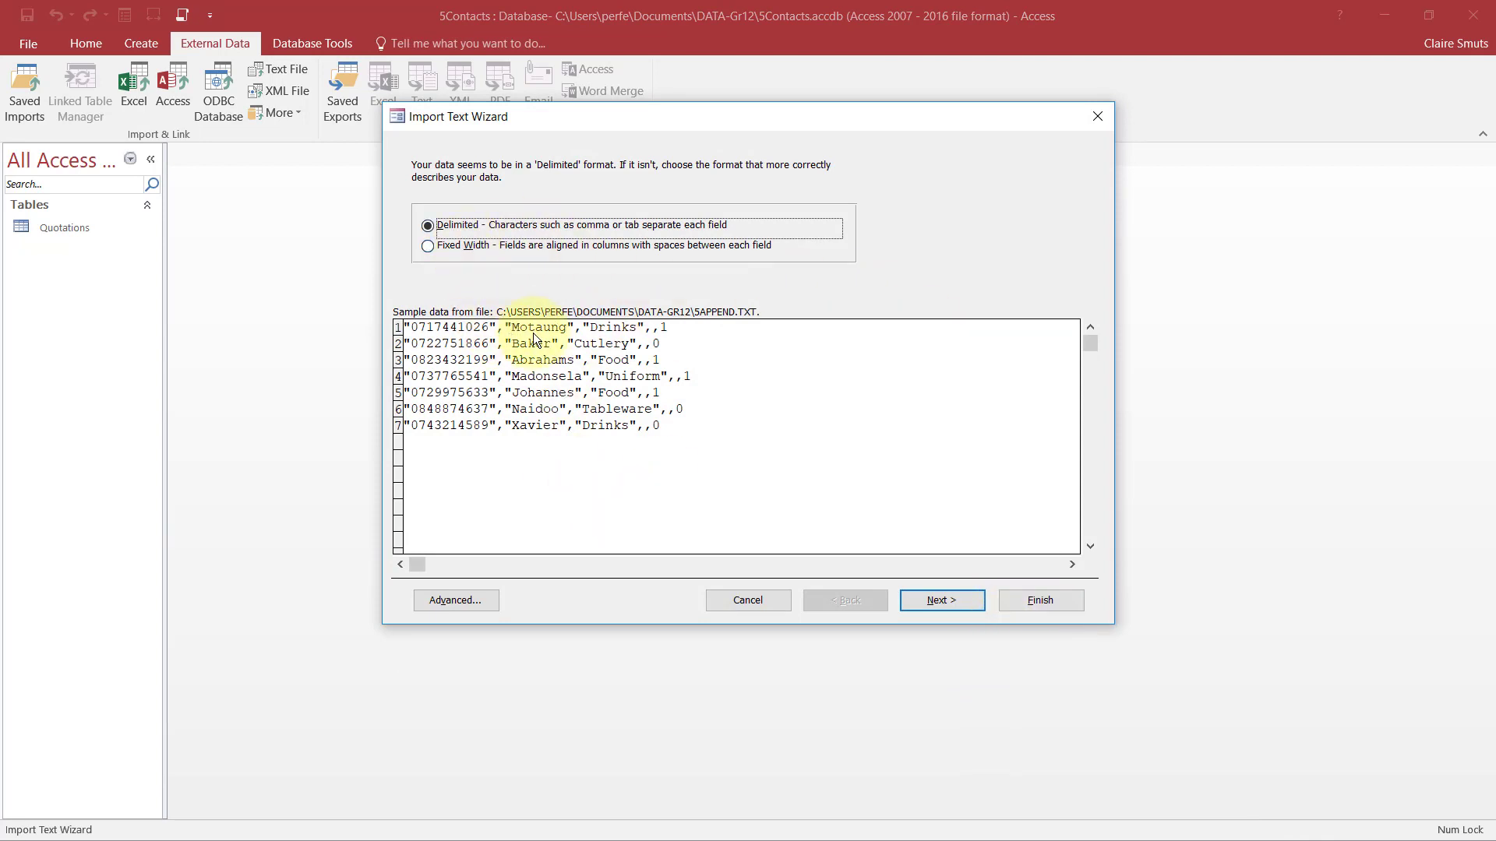
Complete the wizard with delimited, comma-separated fields and close without saving import steps.
{"action": "left_click", "coordinate": [942, 601]}
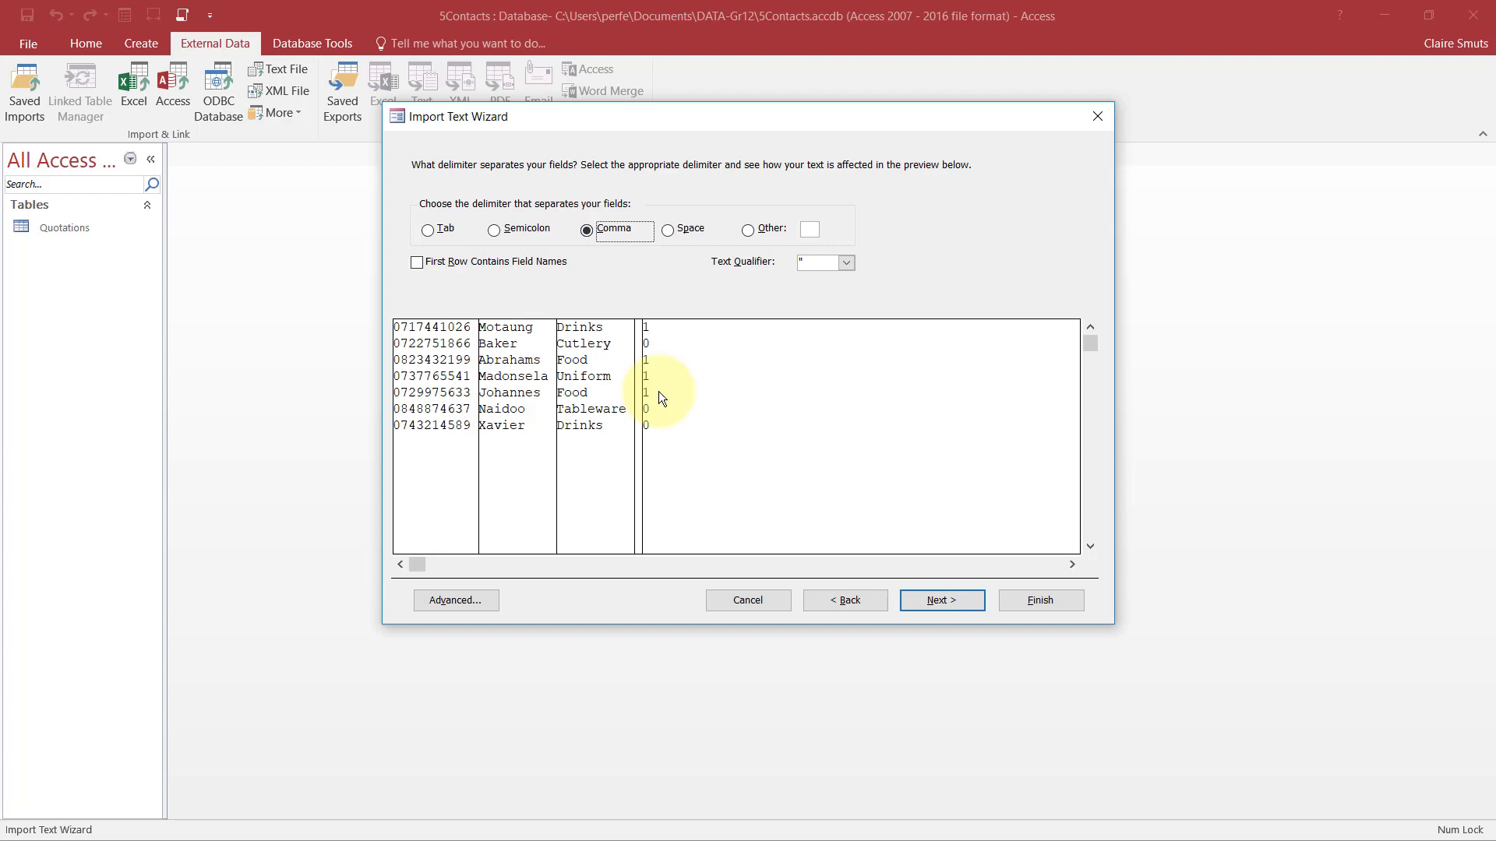
{"action": "left_click", "coordinate": [961, 601]}
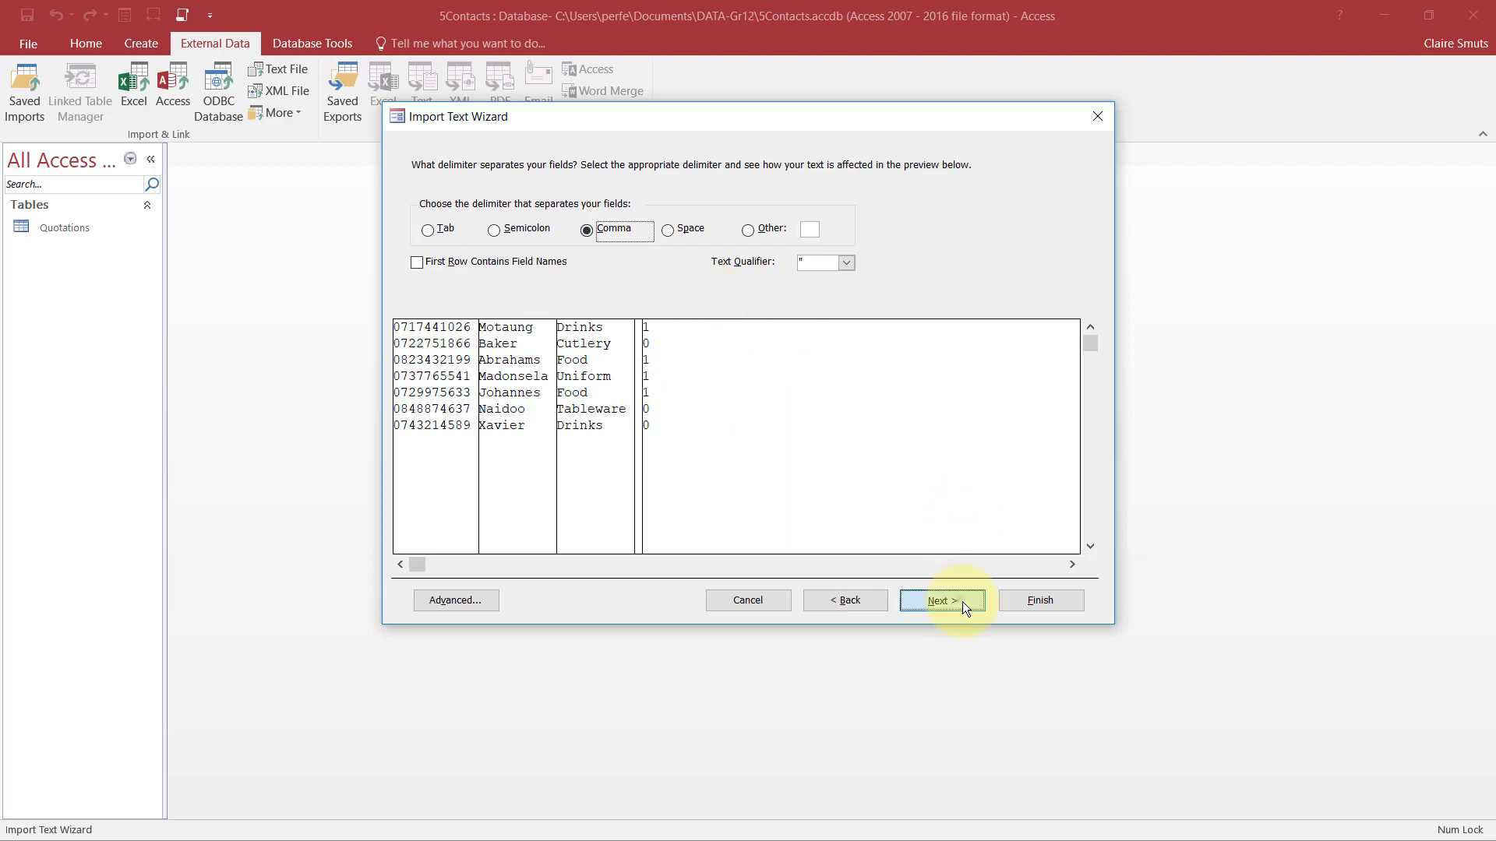
{"action": "left_click", "coordinate": [1033, 598]}
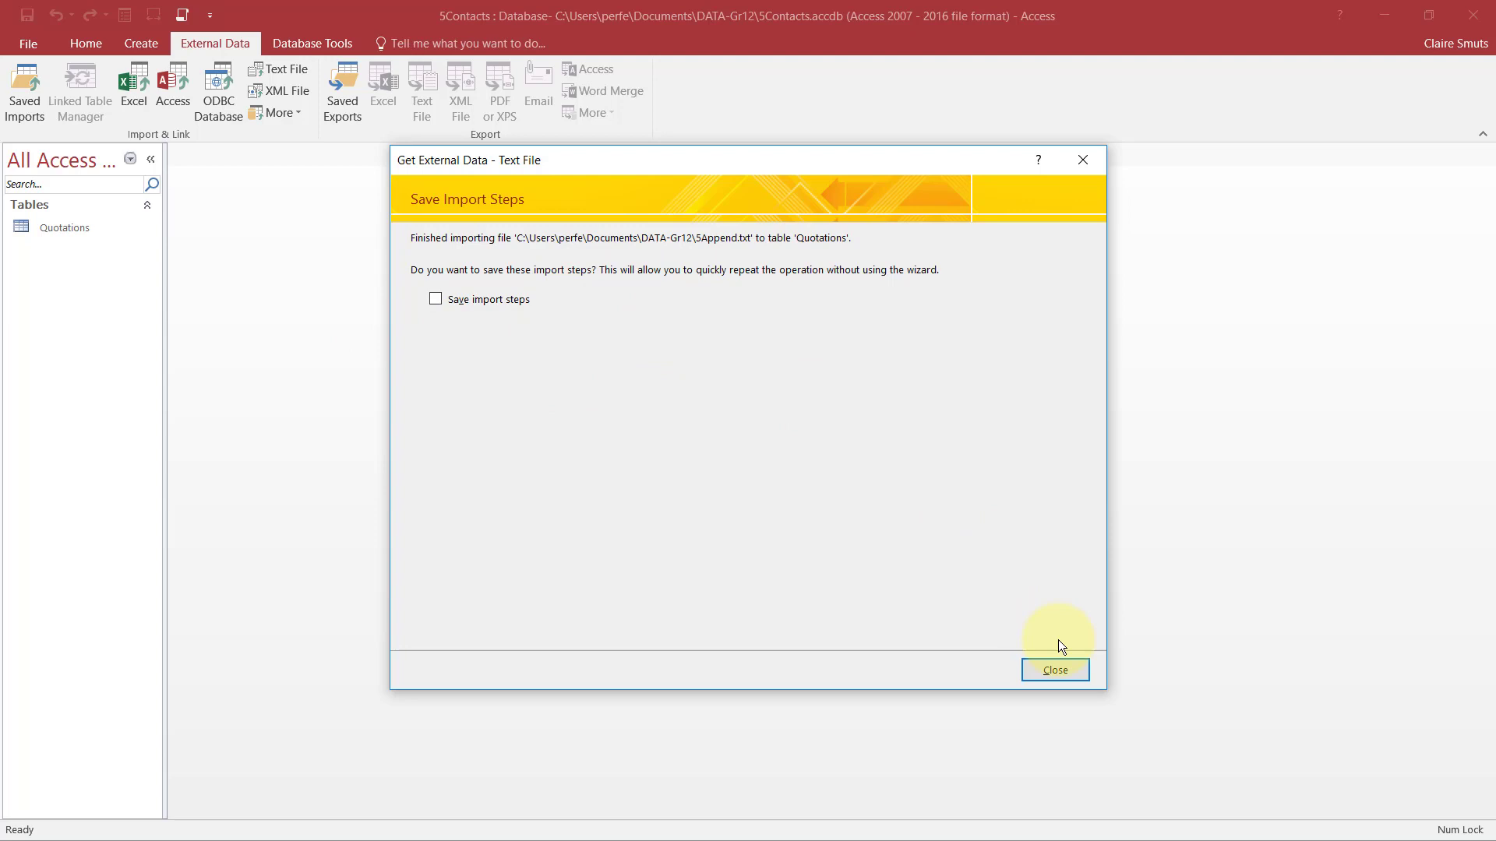
{"action": "left_click", "coordinate": [1070, 679]}
Open the Quotations datasheet and compare its field order with the question paper.
{"action": "key", "text": "alt+Tab"}
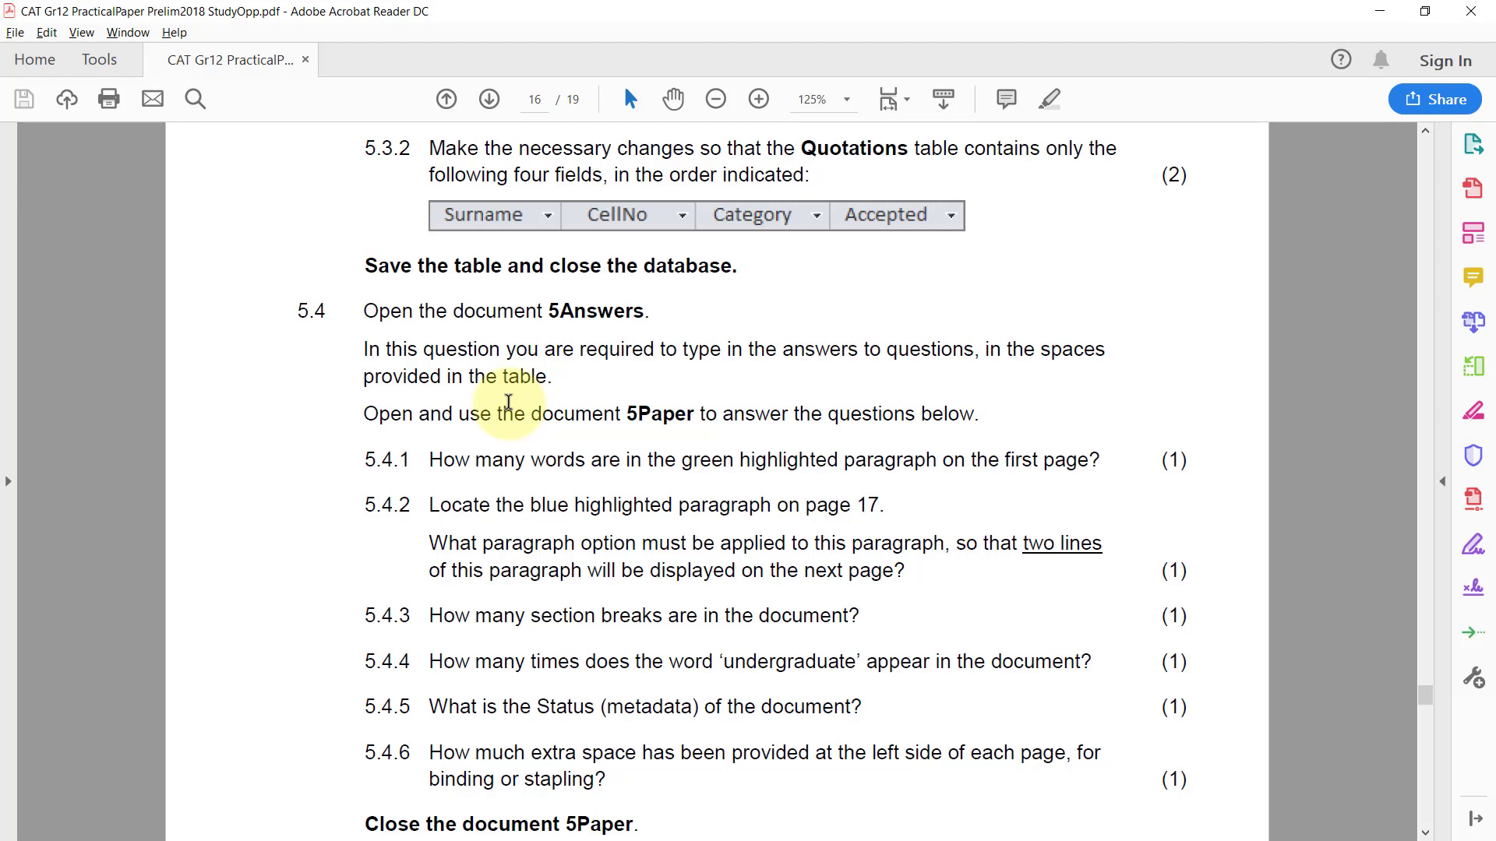
{"action": "key", "text": "alt+Tab"}
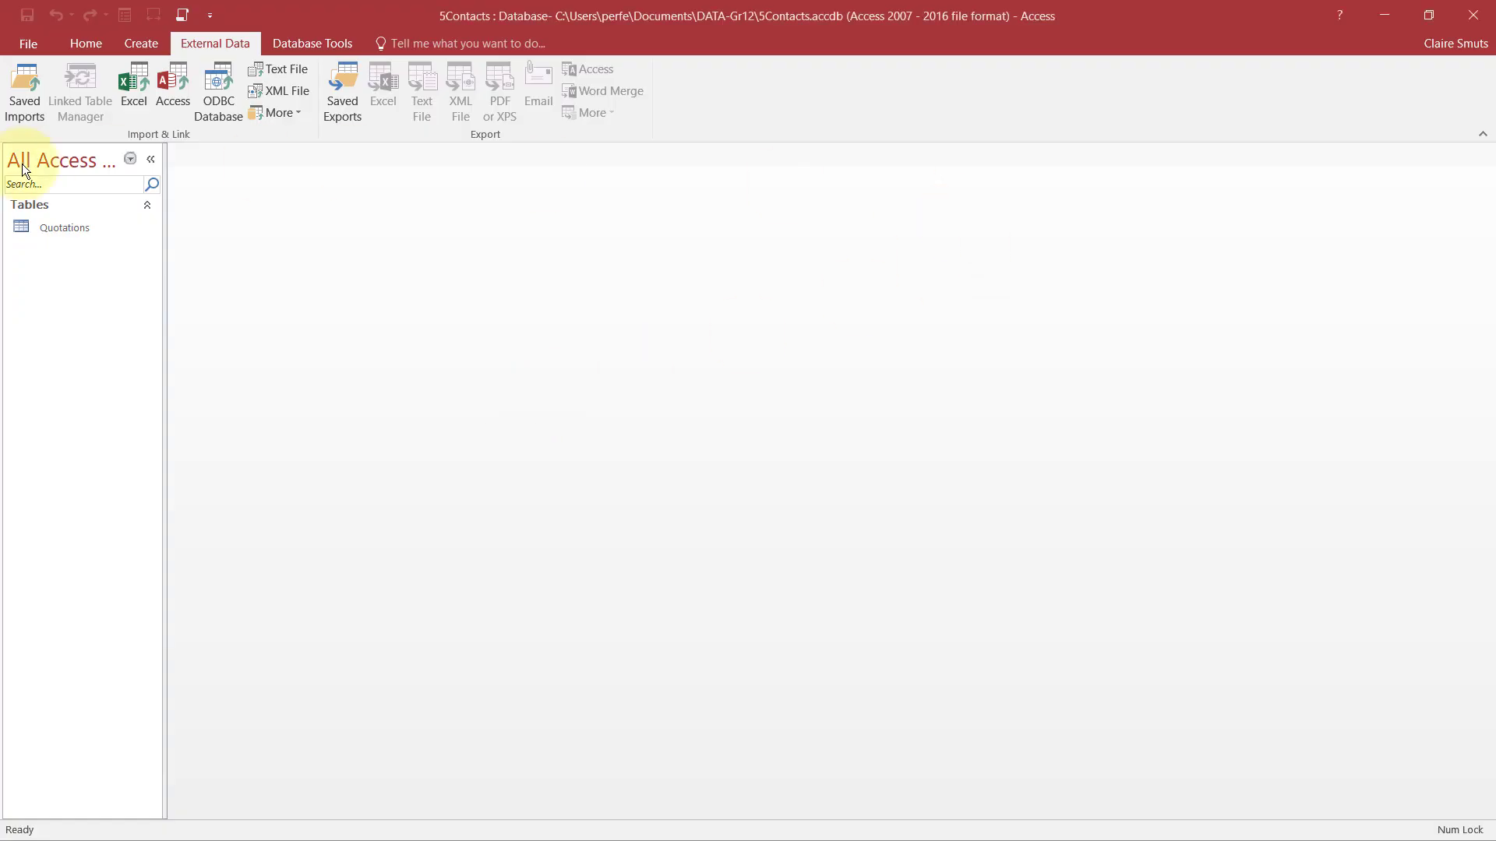
{"action": "double_click", "coordinate": [62, 231]}
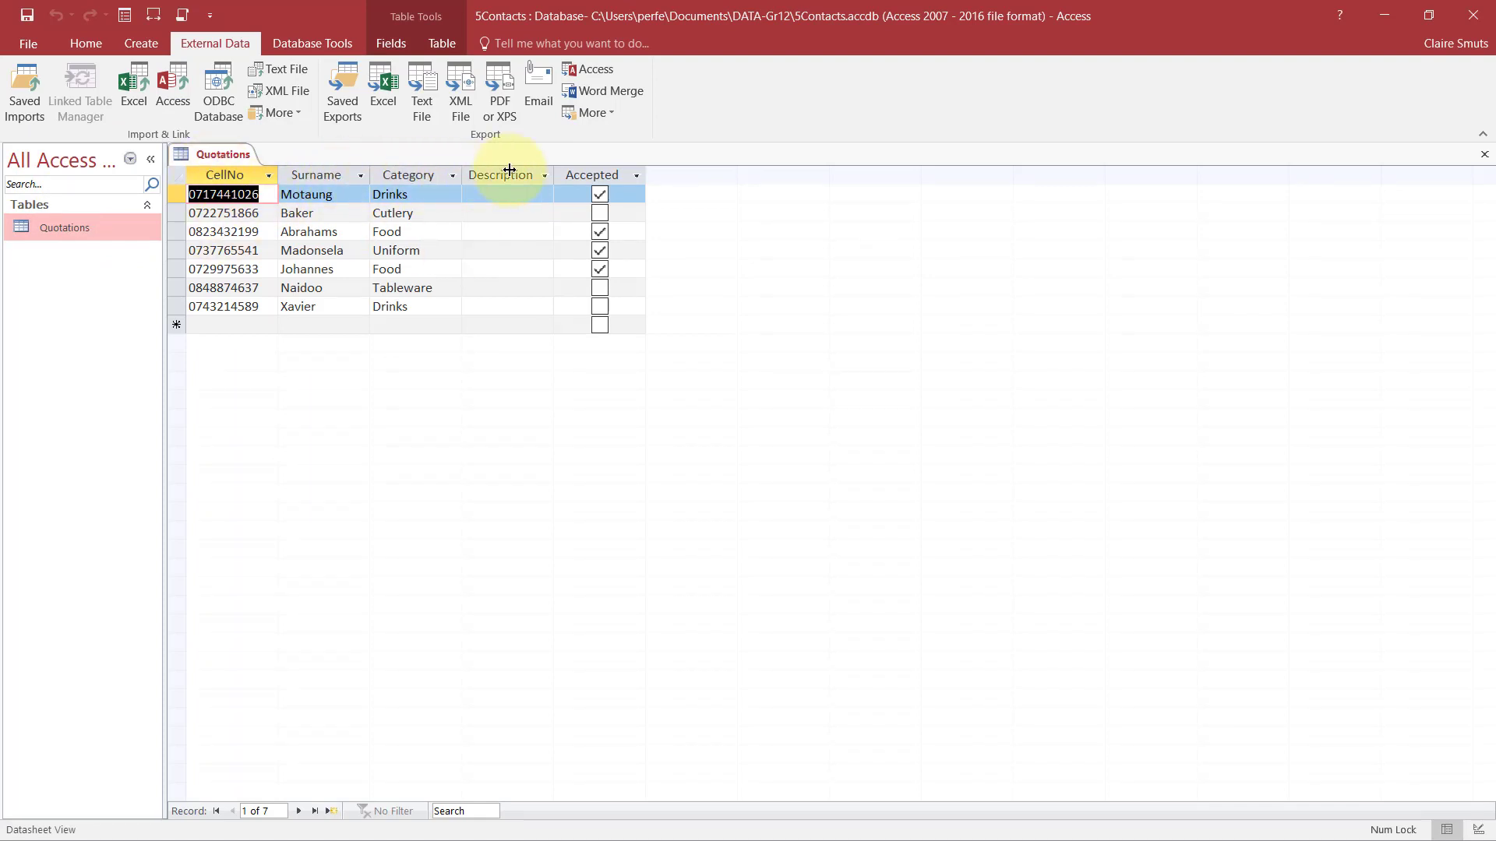
{"action": "key", "text": "alt+Tab"}
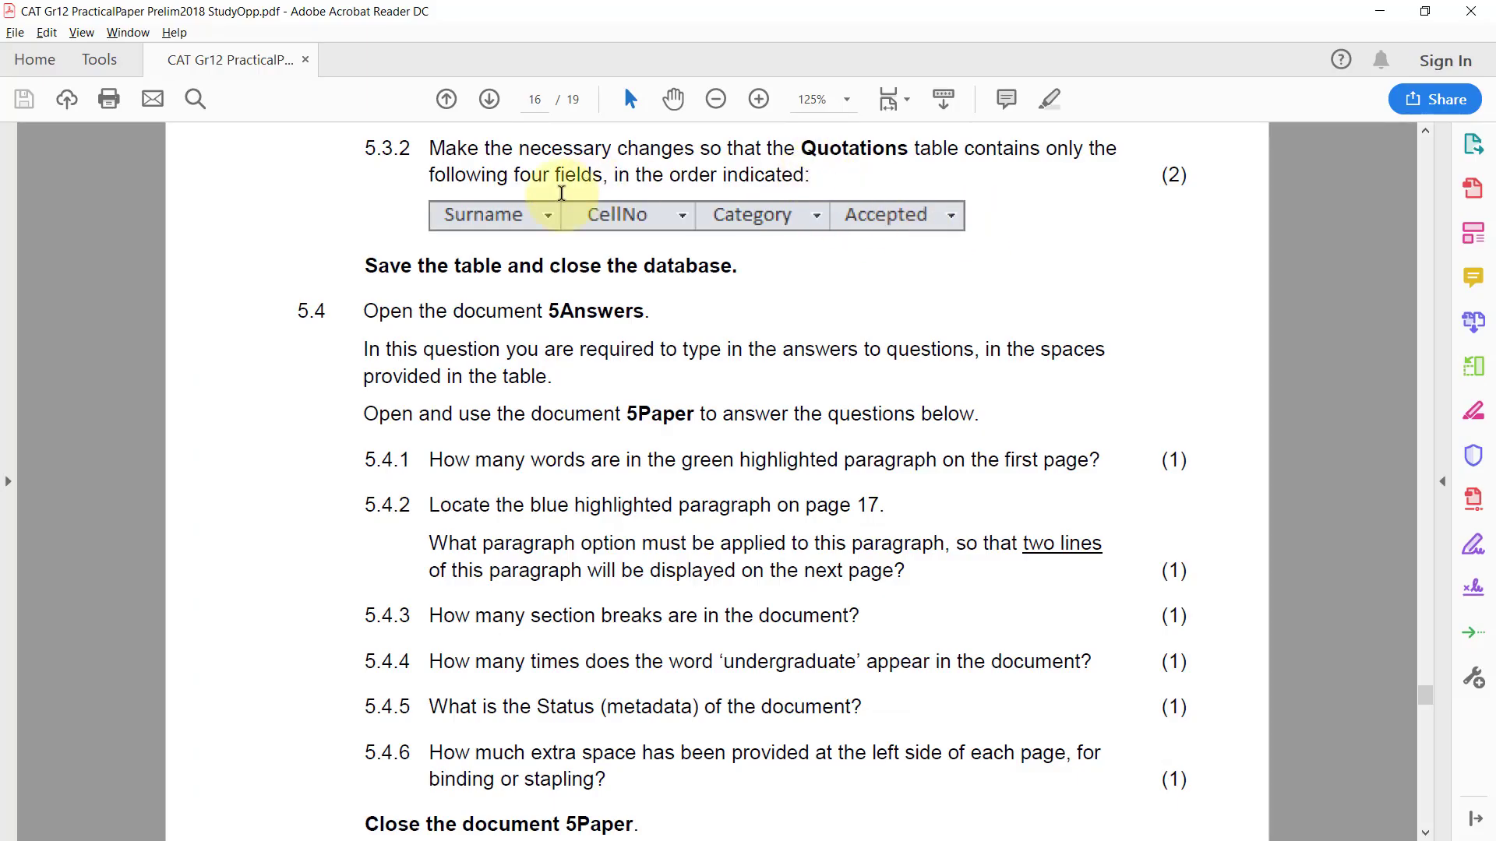
{"action": "key", "text": "alt+Tab"}
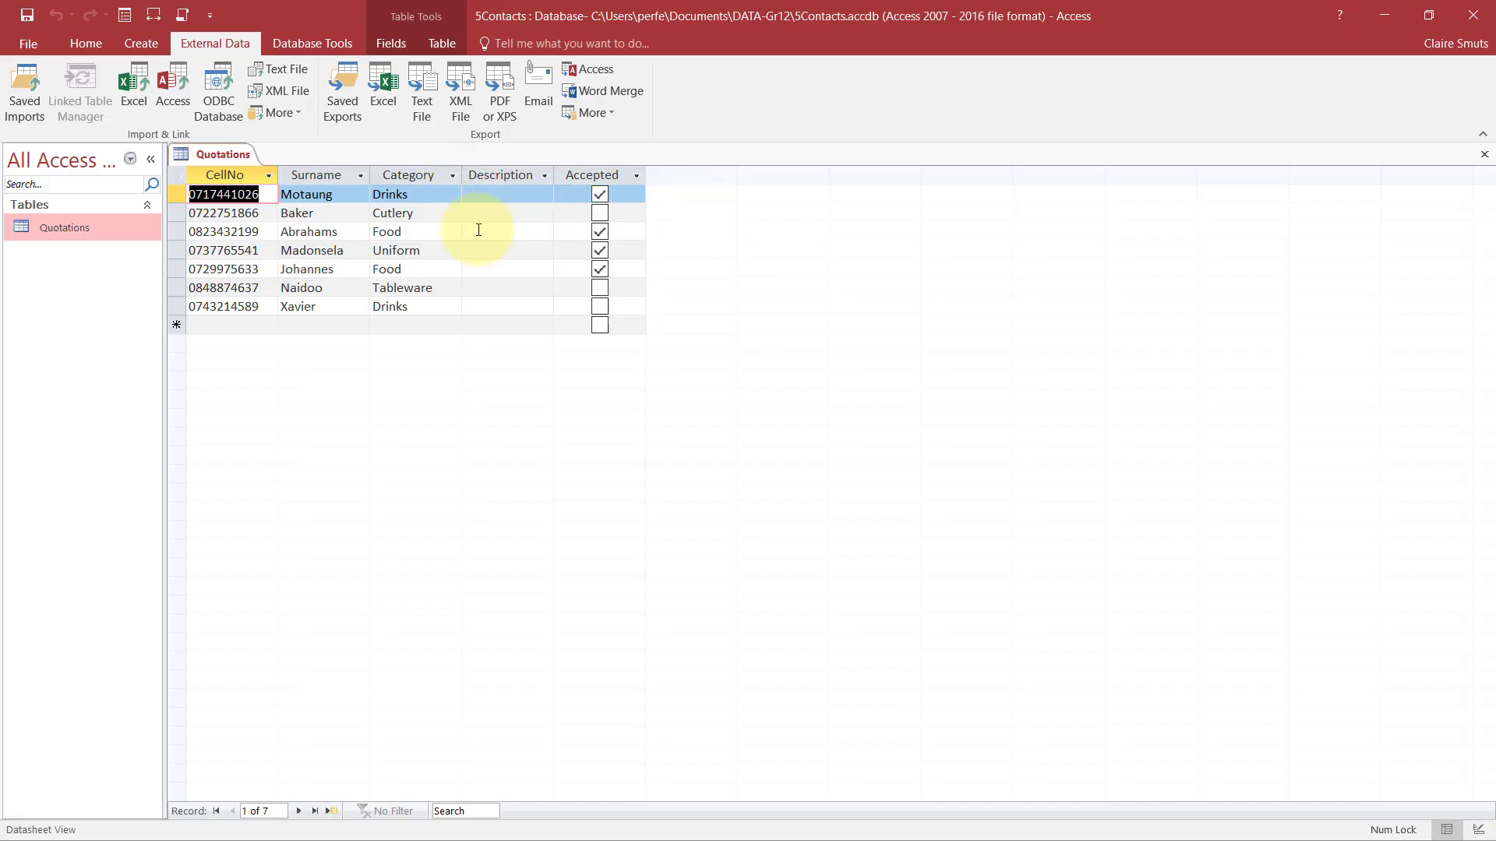
Delete the Description field from Quotations in Design View.
{"action": "left_click", "coordinate": [85, 42]}
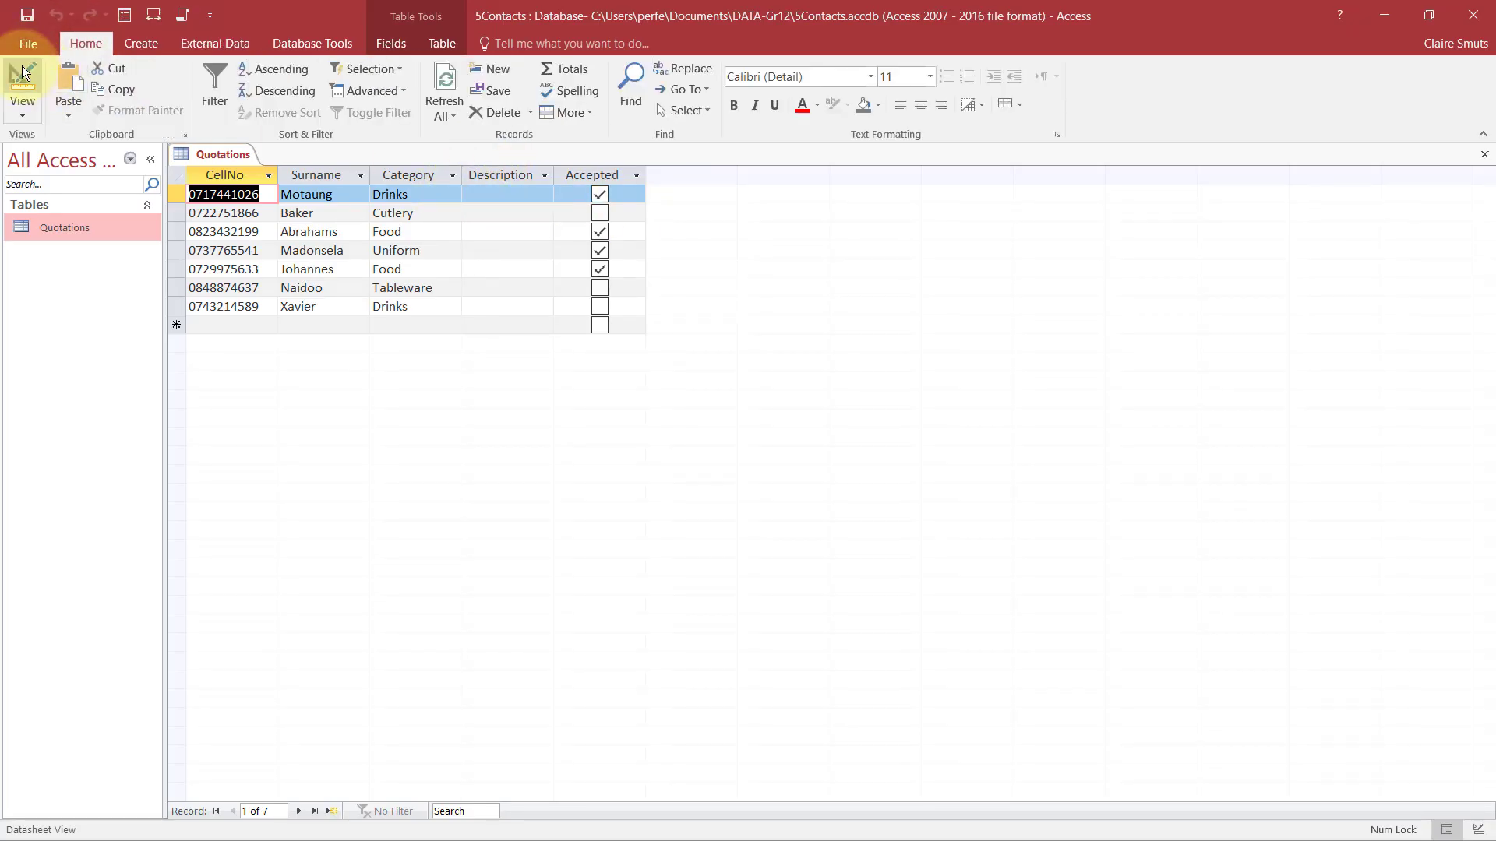
{"action": "left_click", "coordinate": [22, 86]}
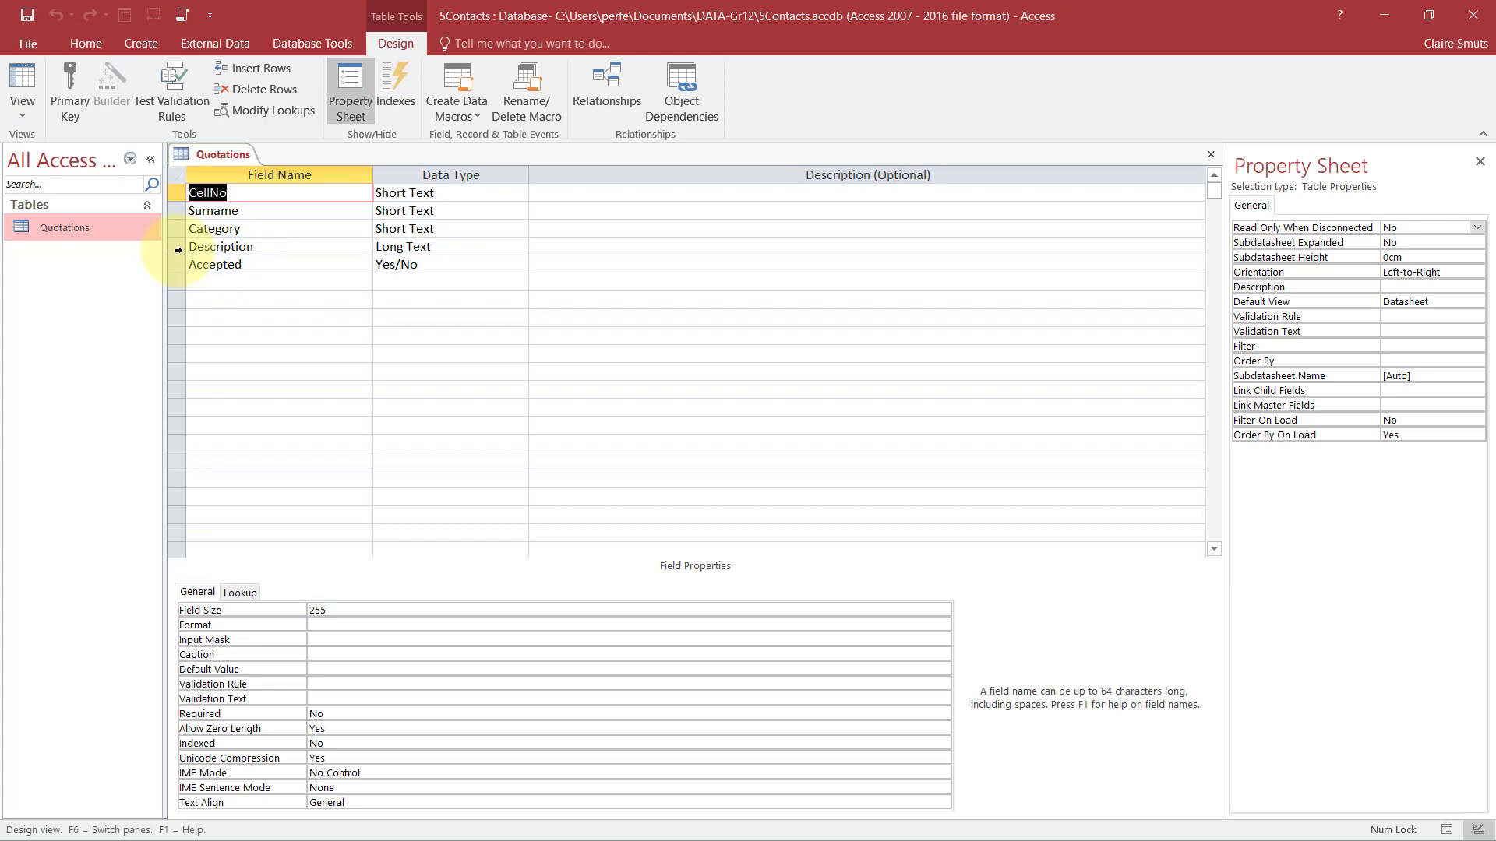
{"action": "right_click", "coordinate": [177, 250]}
{"action": "left_click", "coordinate": [231, 371]}
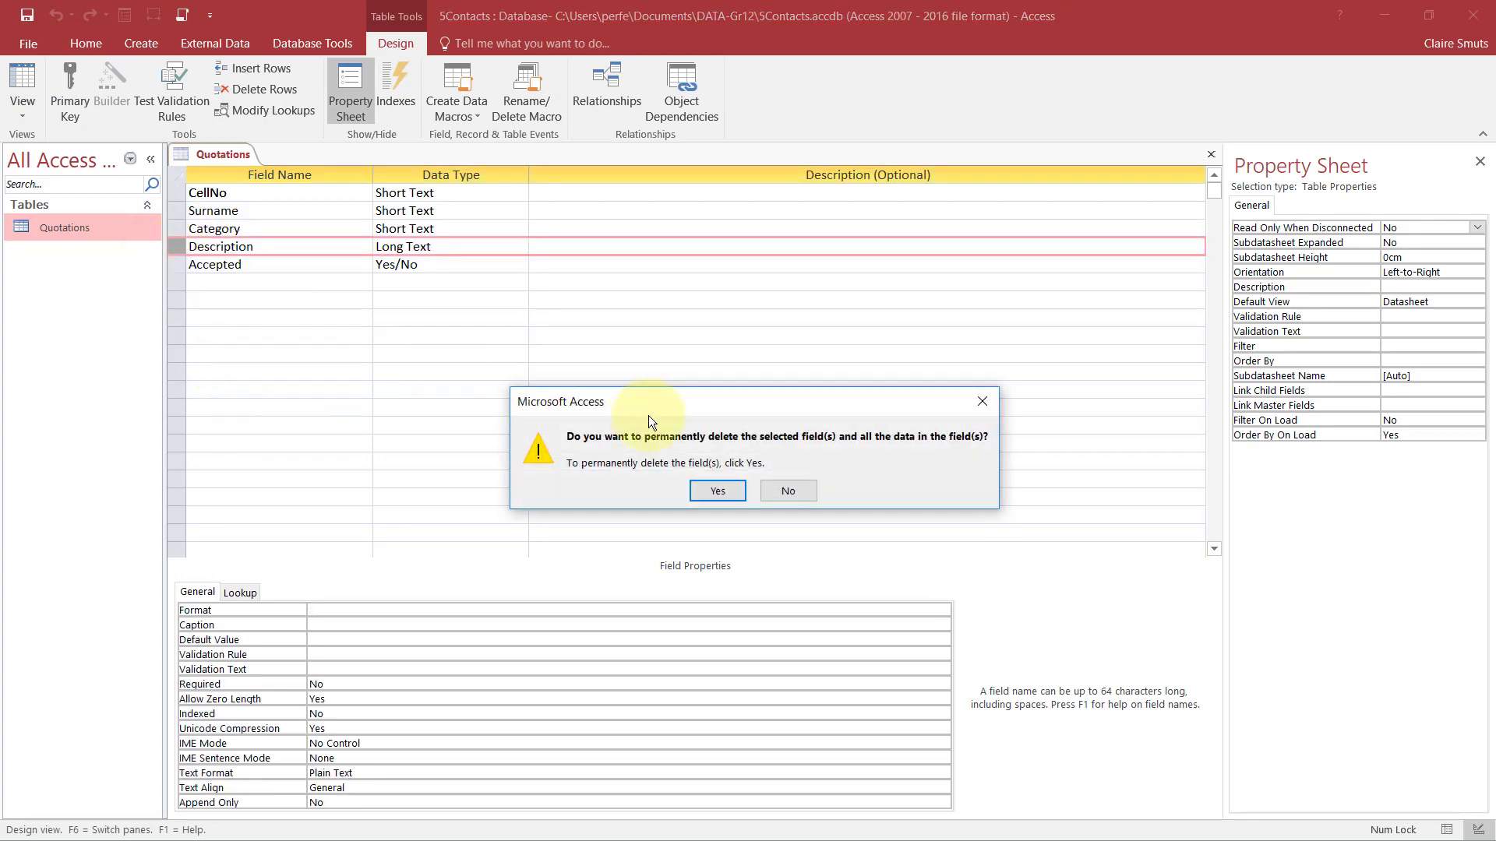
{"action": "left_click", "coordinate": [718, 489]}
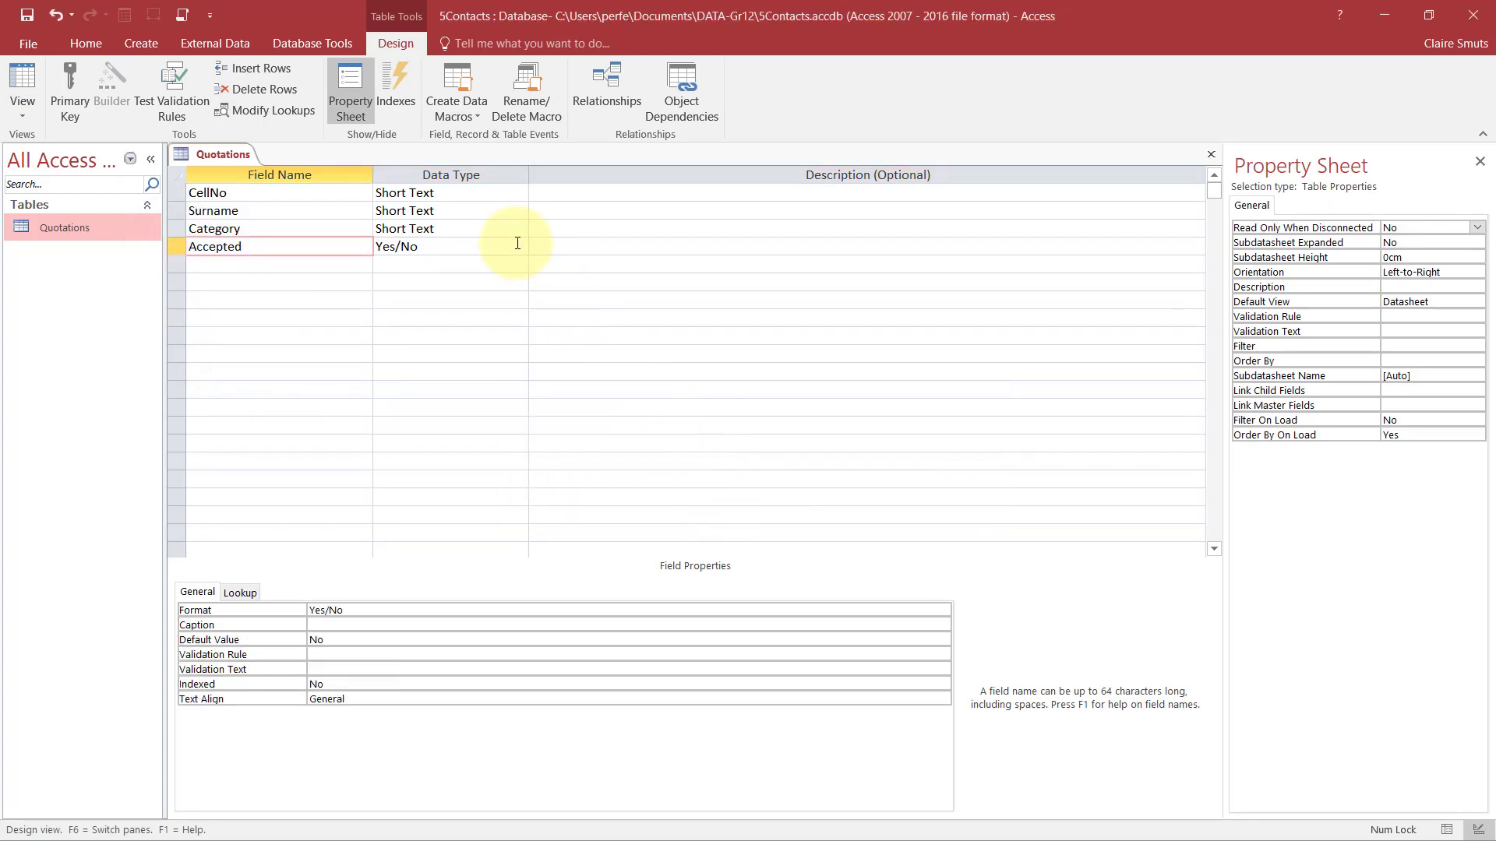
Move Surname above CellNo, save the table design, and close Access.
{"action": "key", "text": "alt+Tab"}
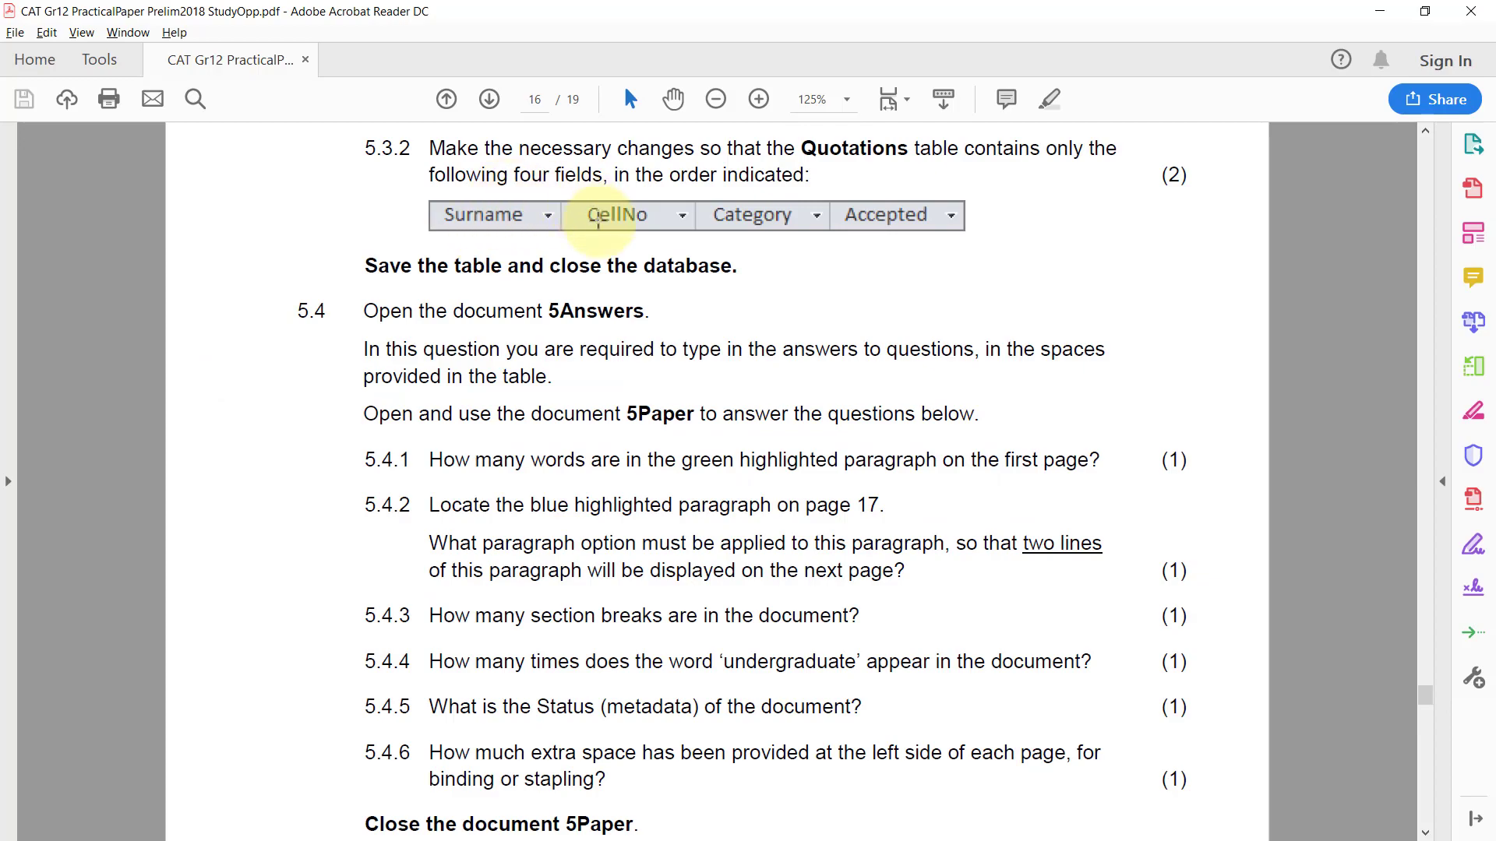
{"action": "key", "text": "alt+Tab"}
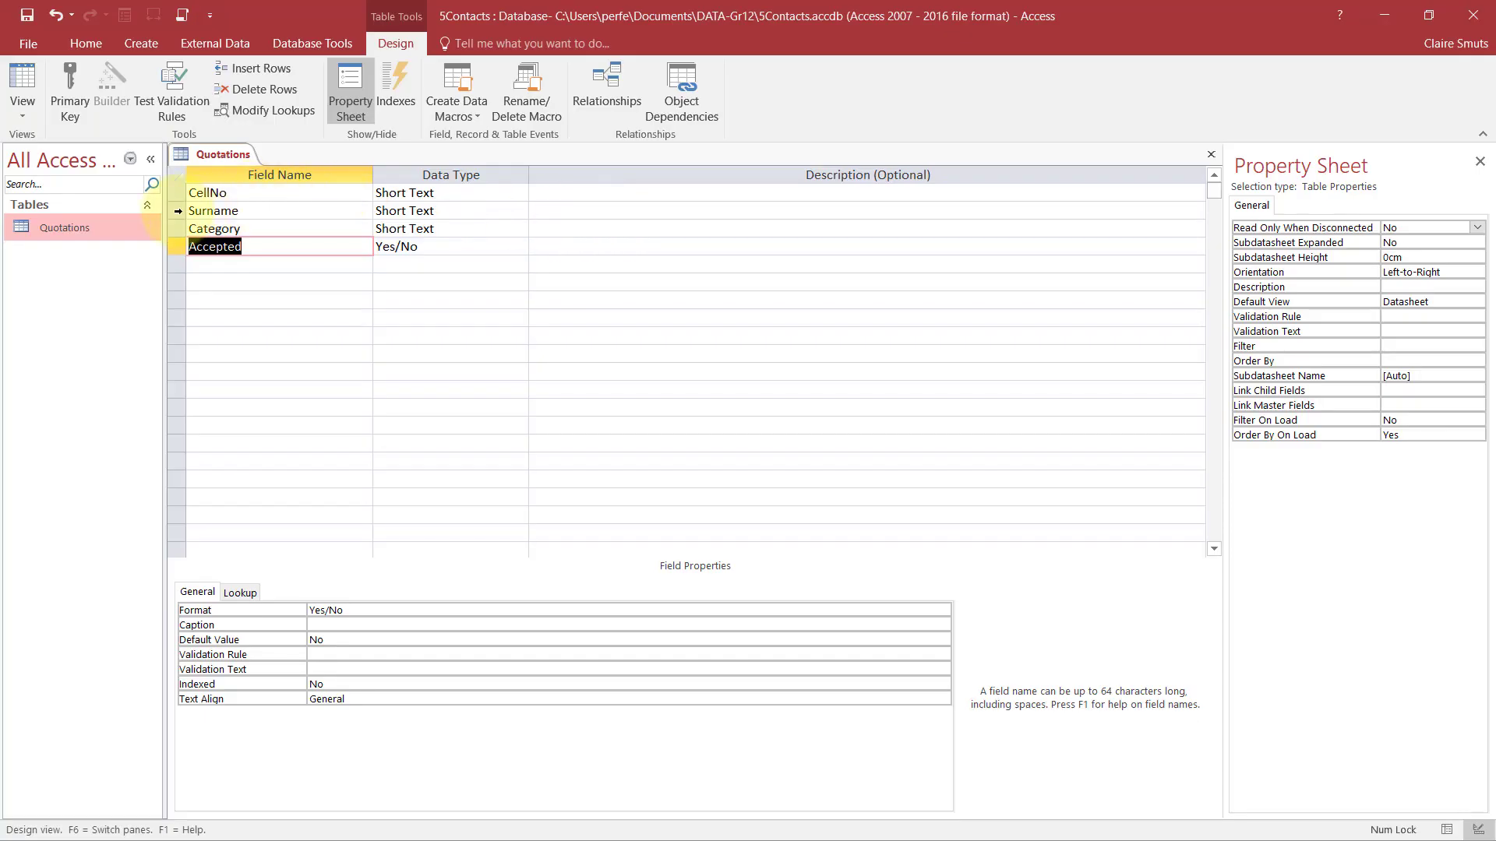
{"action": "left_click", "coordinate": [177, 211]}
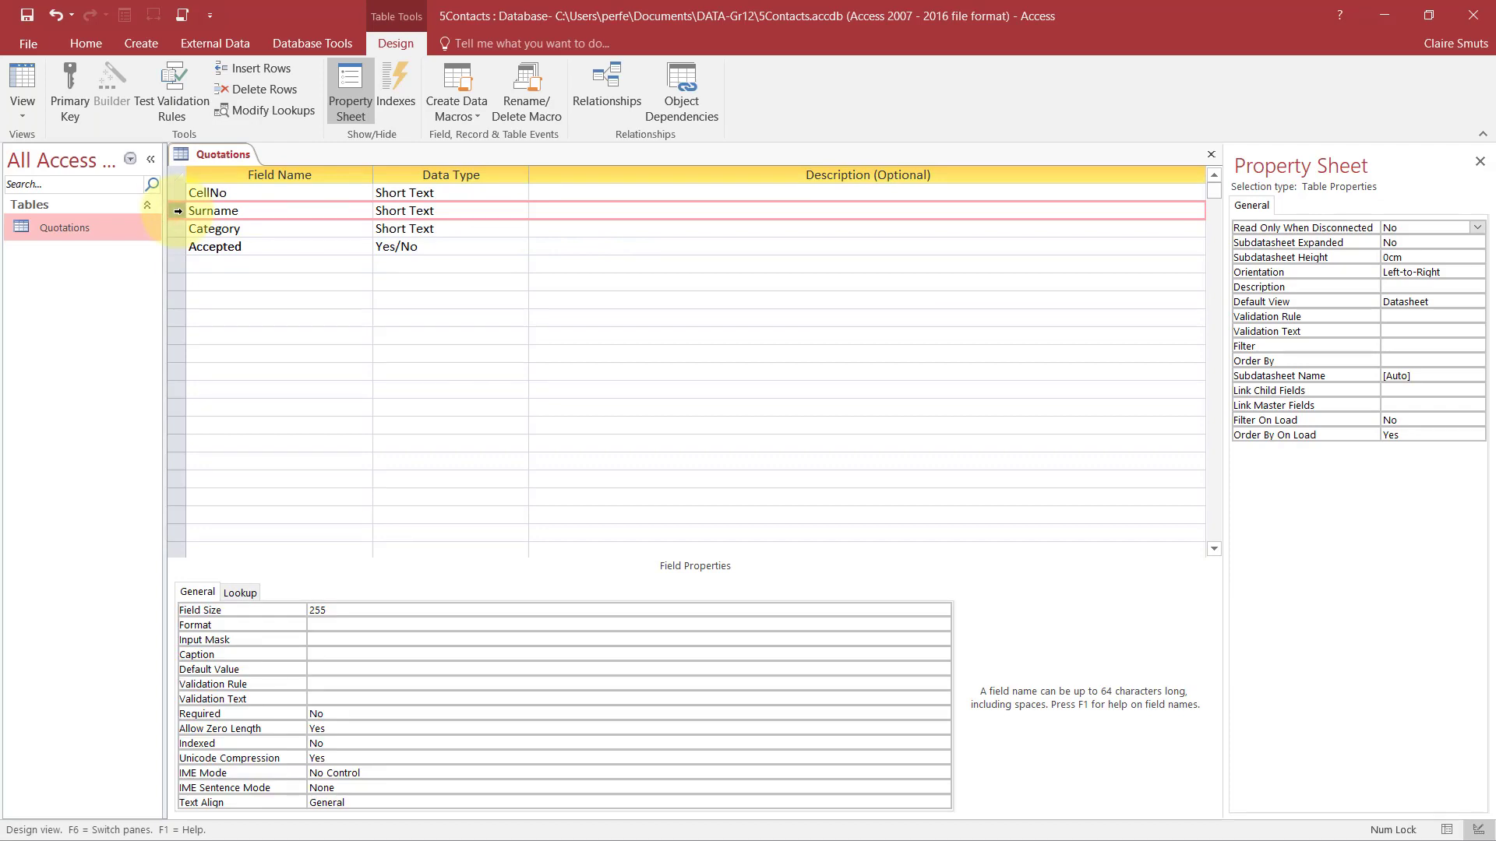
{"action": "left_click_drag", "start_coordinate": [177, 211], "coordinate": [181, 185]}
{"action": "key", "text": "alt+Tab"}
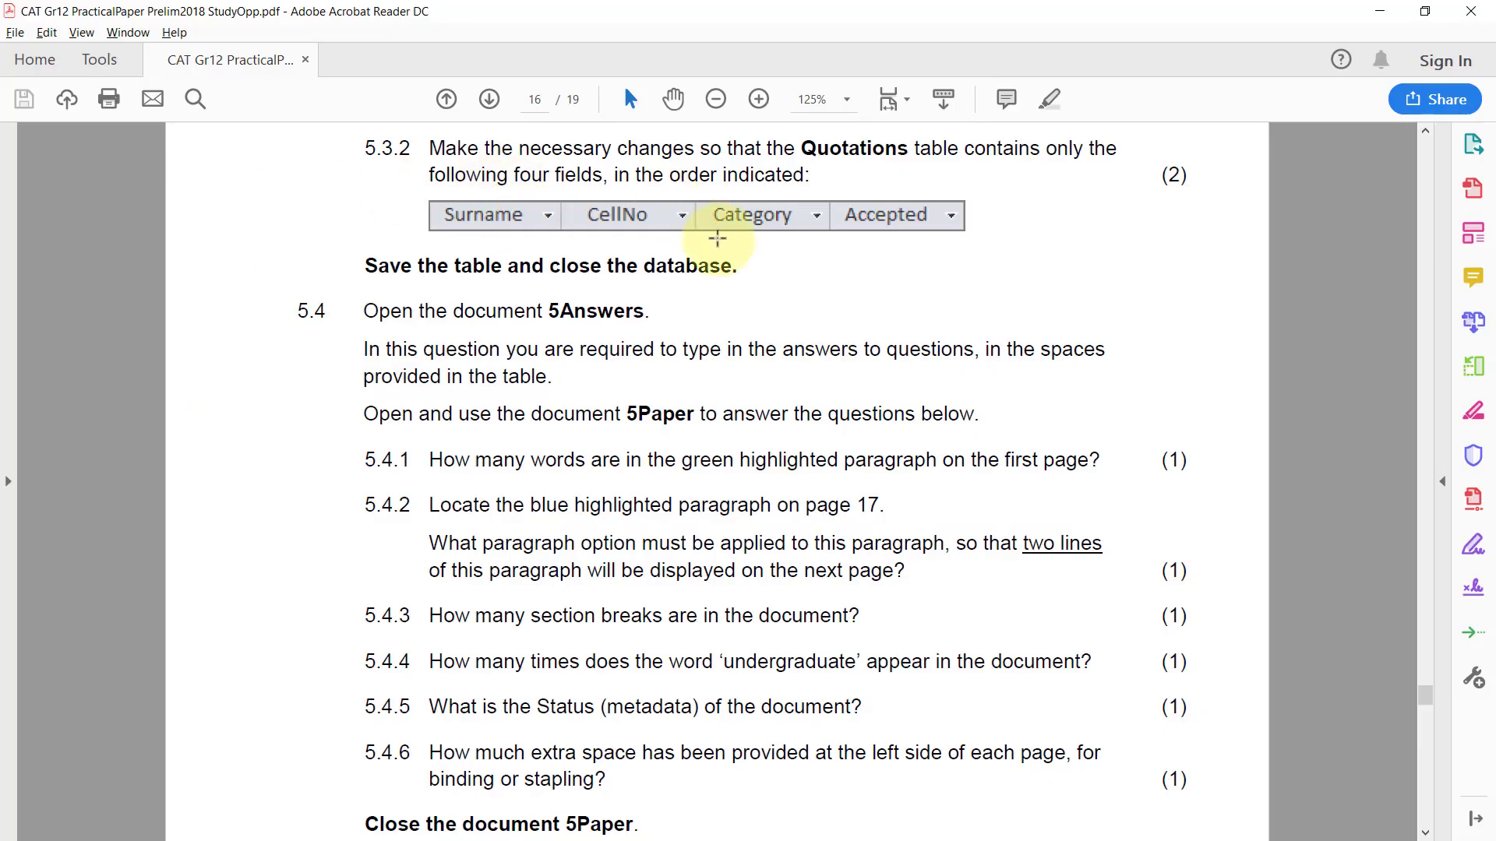
{"action": "key", "text": "alt+Tab"}
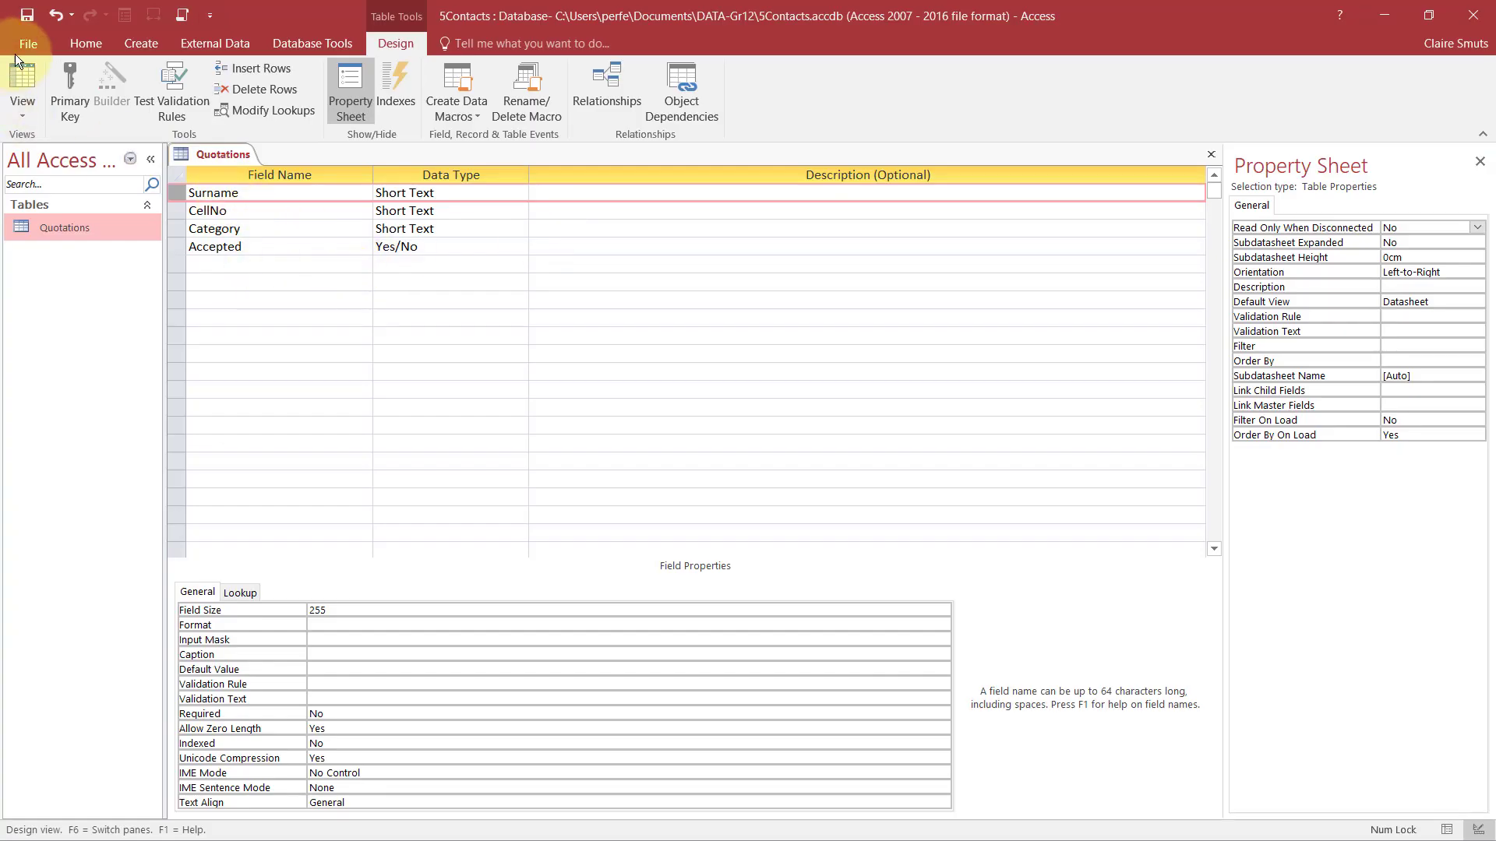
{"action": "left_click", "coordinate": [26, 78]}
{"action": "left_click", "coordinate": [723, 491]}
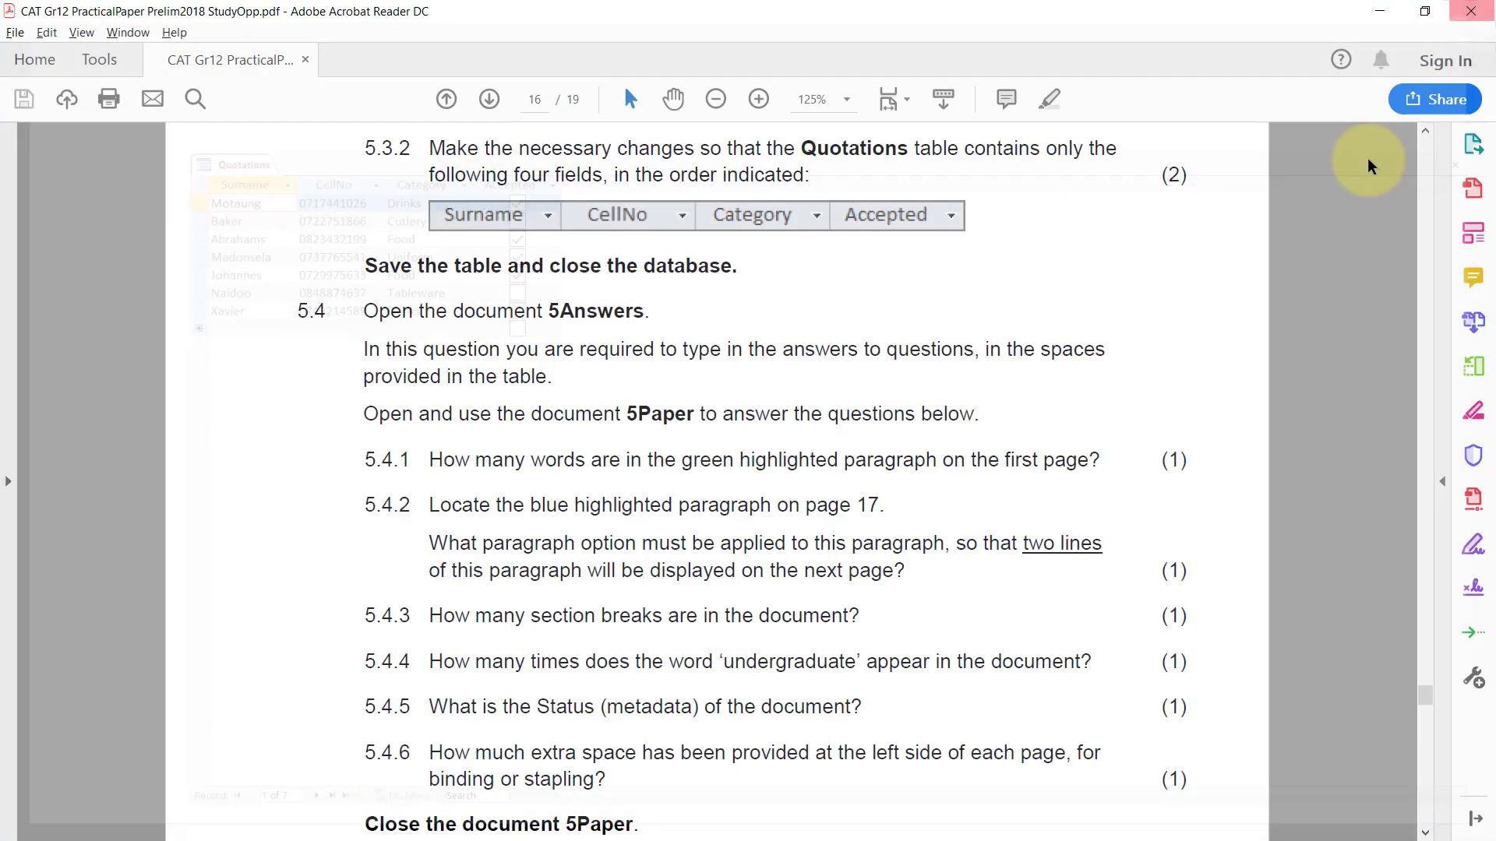
{"action": "left_click", "coordinate": [1473, 15]}
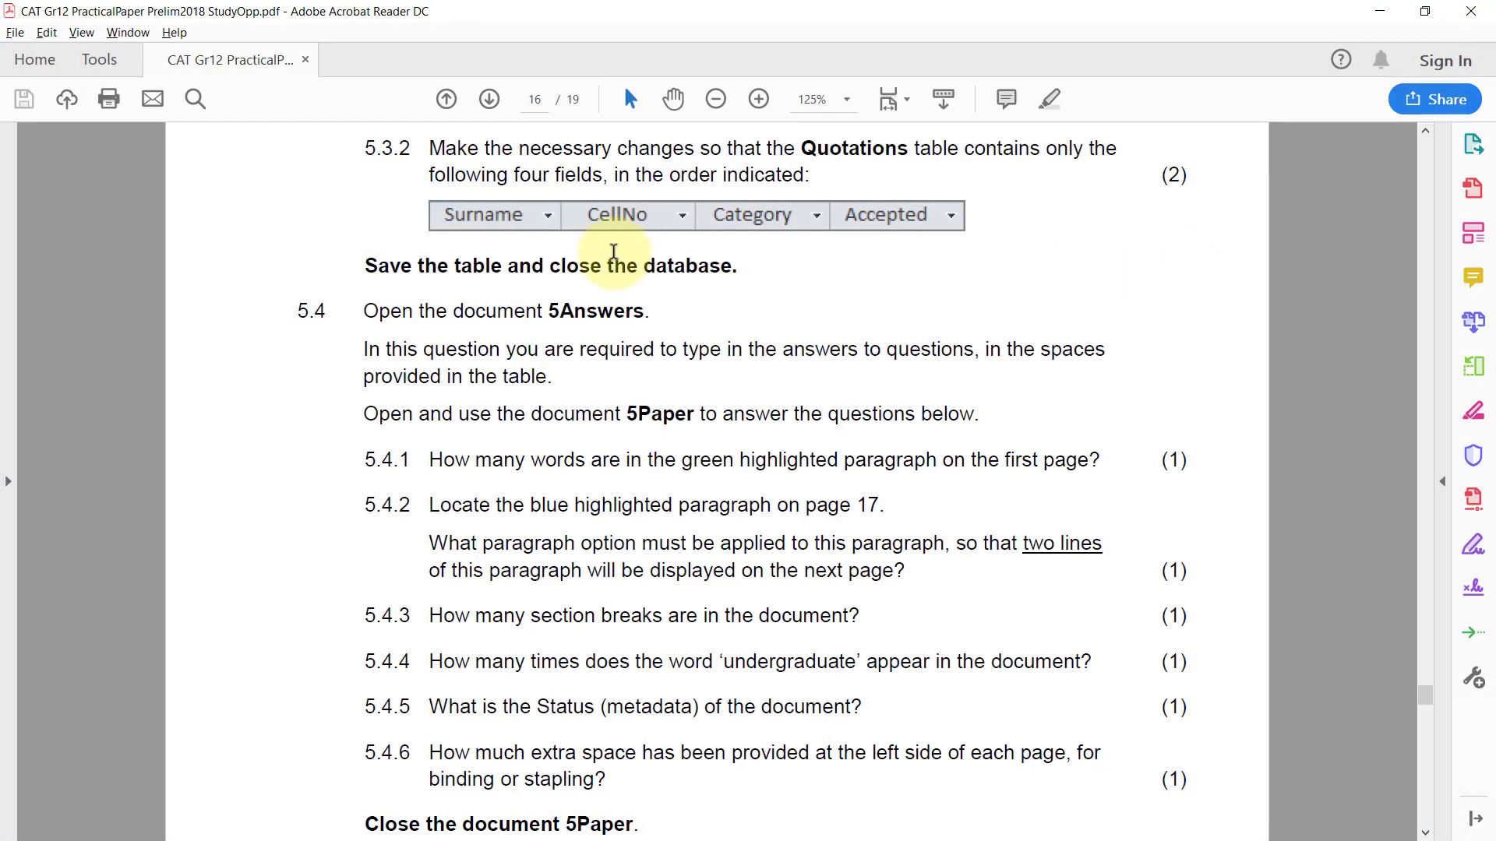
Open 5Answers in Word, check the question paper, then open 5Paper too.
{"action": "scroll", "coordinate": [618, 261], "scroll_direction": "down", "scroll_amount": 2}
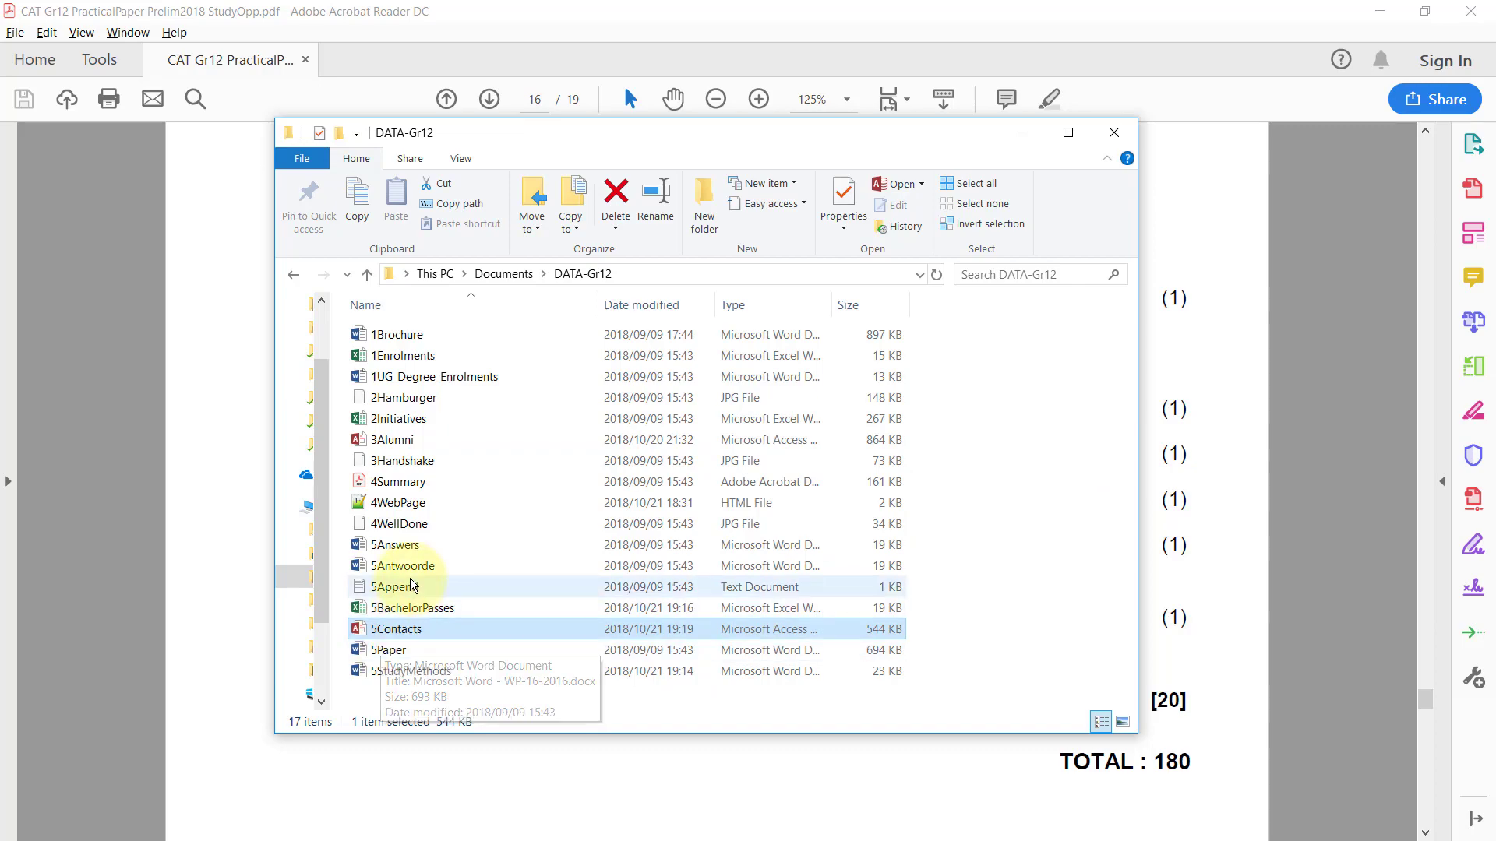
{"action": "left_click", "coordinate": [397, 545]}
{"action": "double_click", "coordinate": [398, 545]}
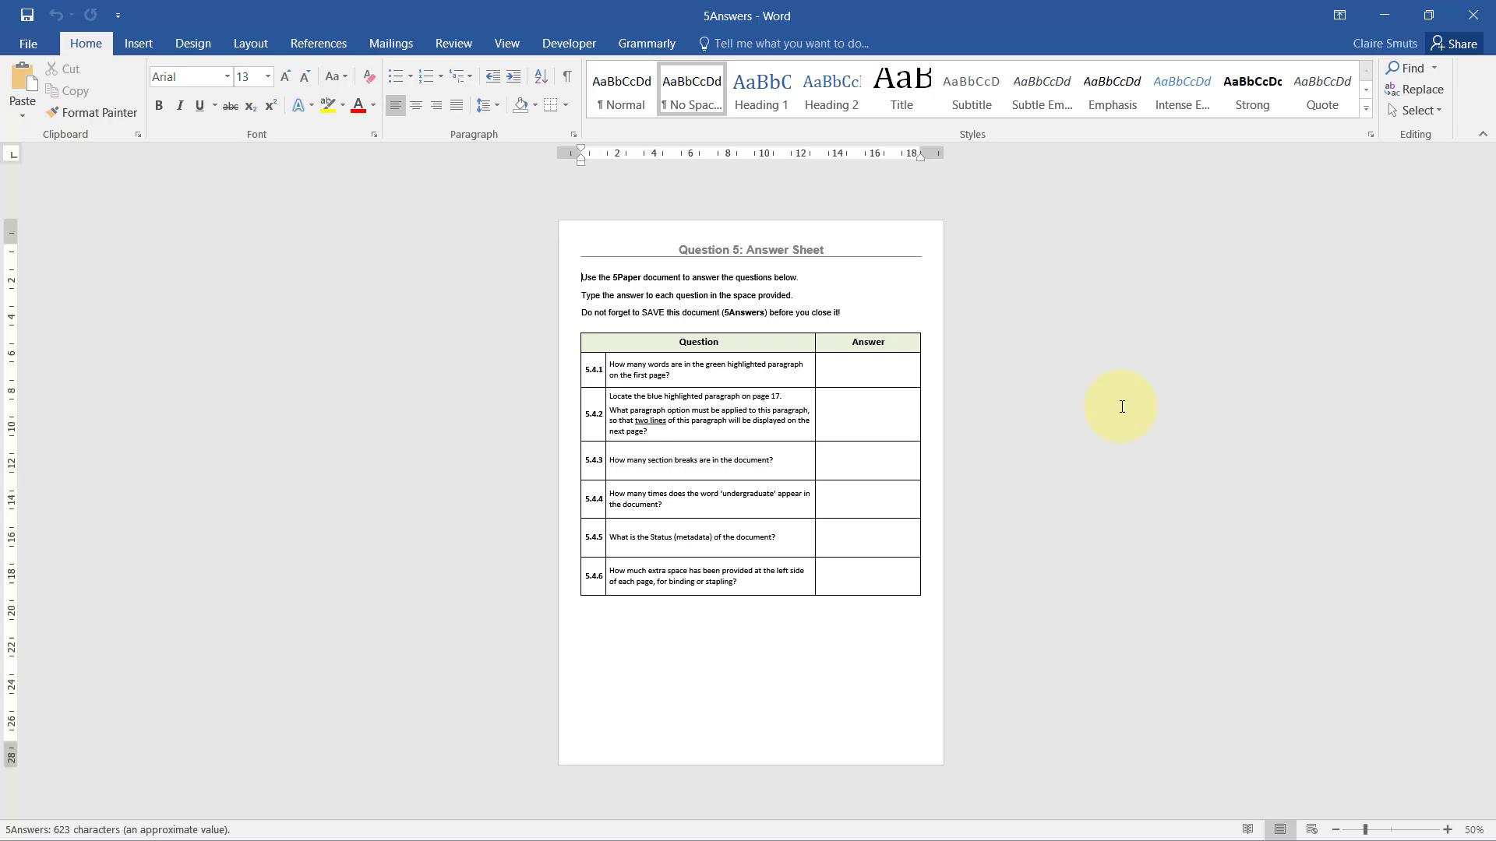
{"action": "key", "text": "alt+Tab"}
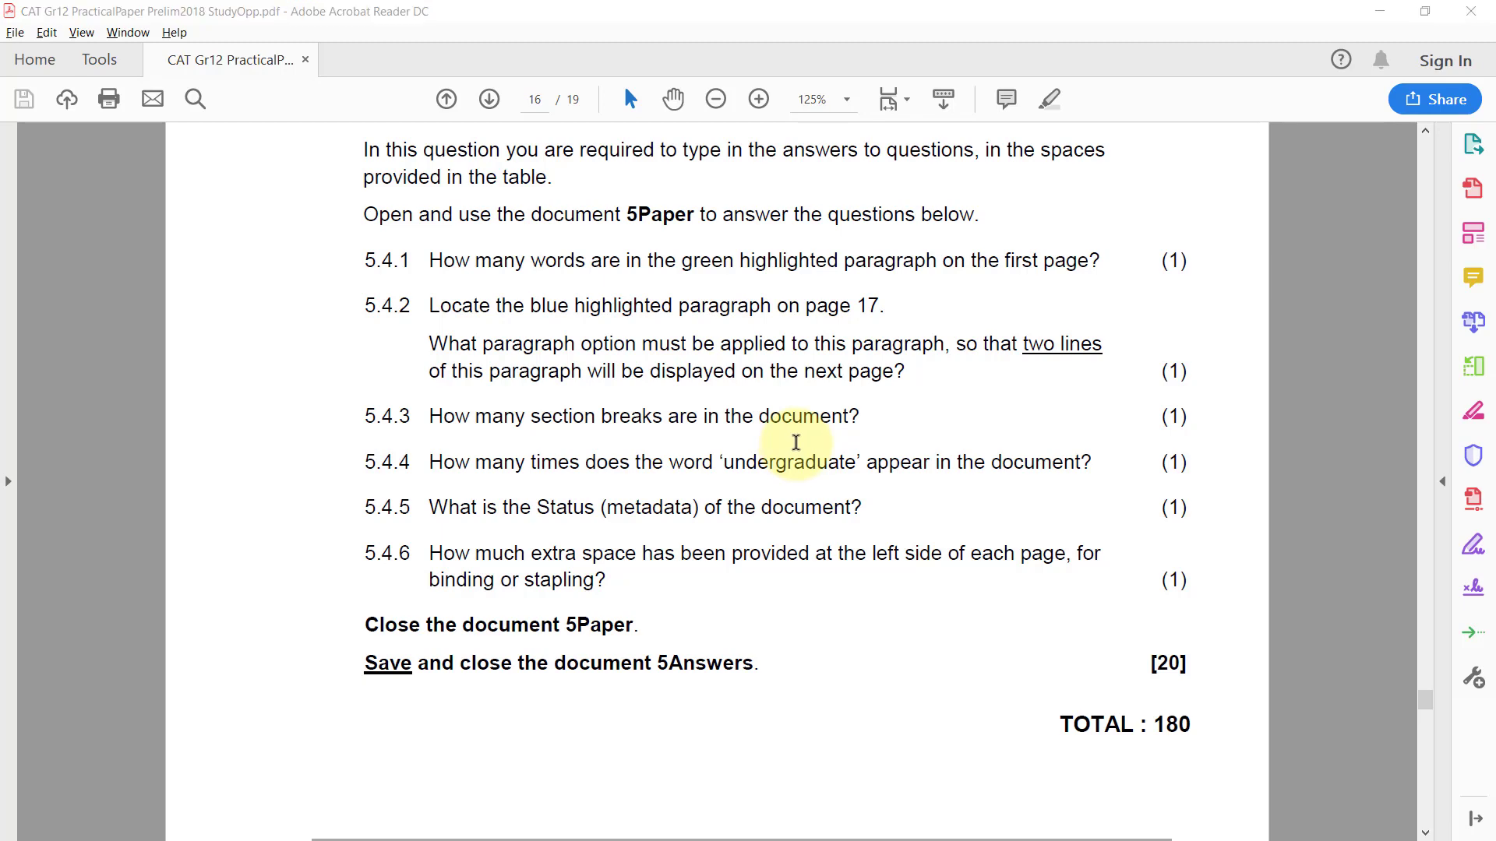
{"action": "key", "text": "alt+Tab"}
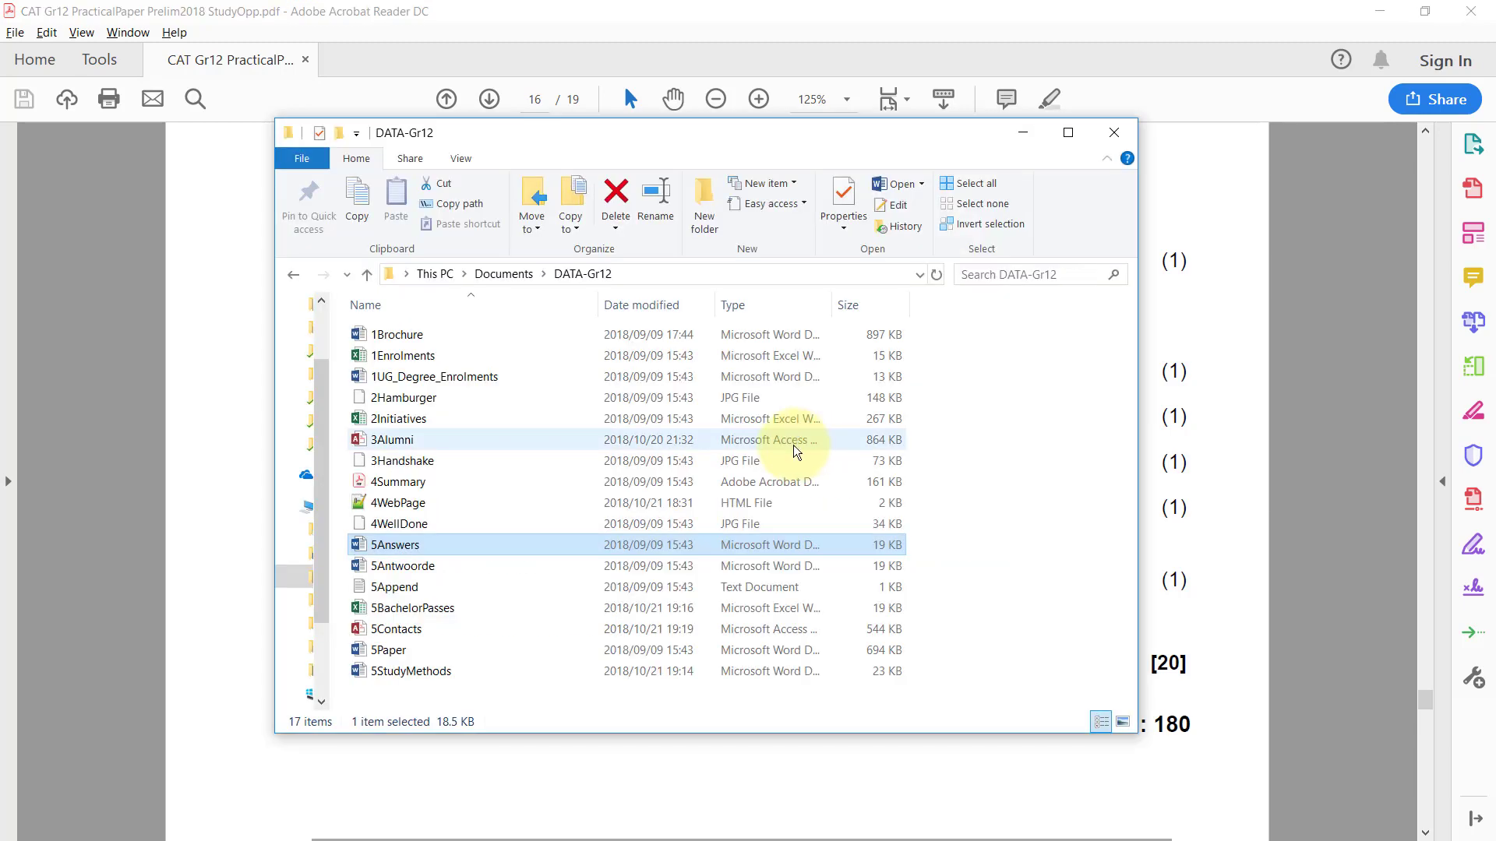
{"action": "double_click", "coordinate": [388, 653]}
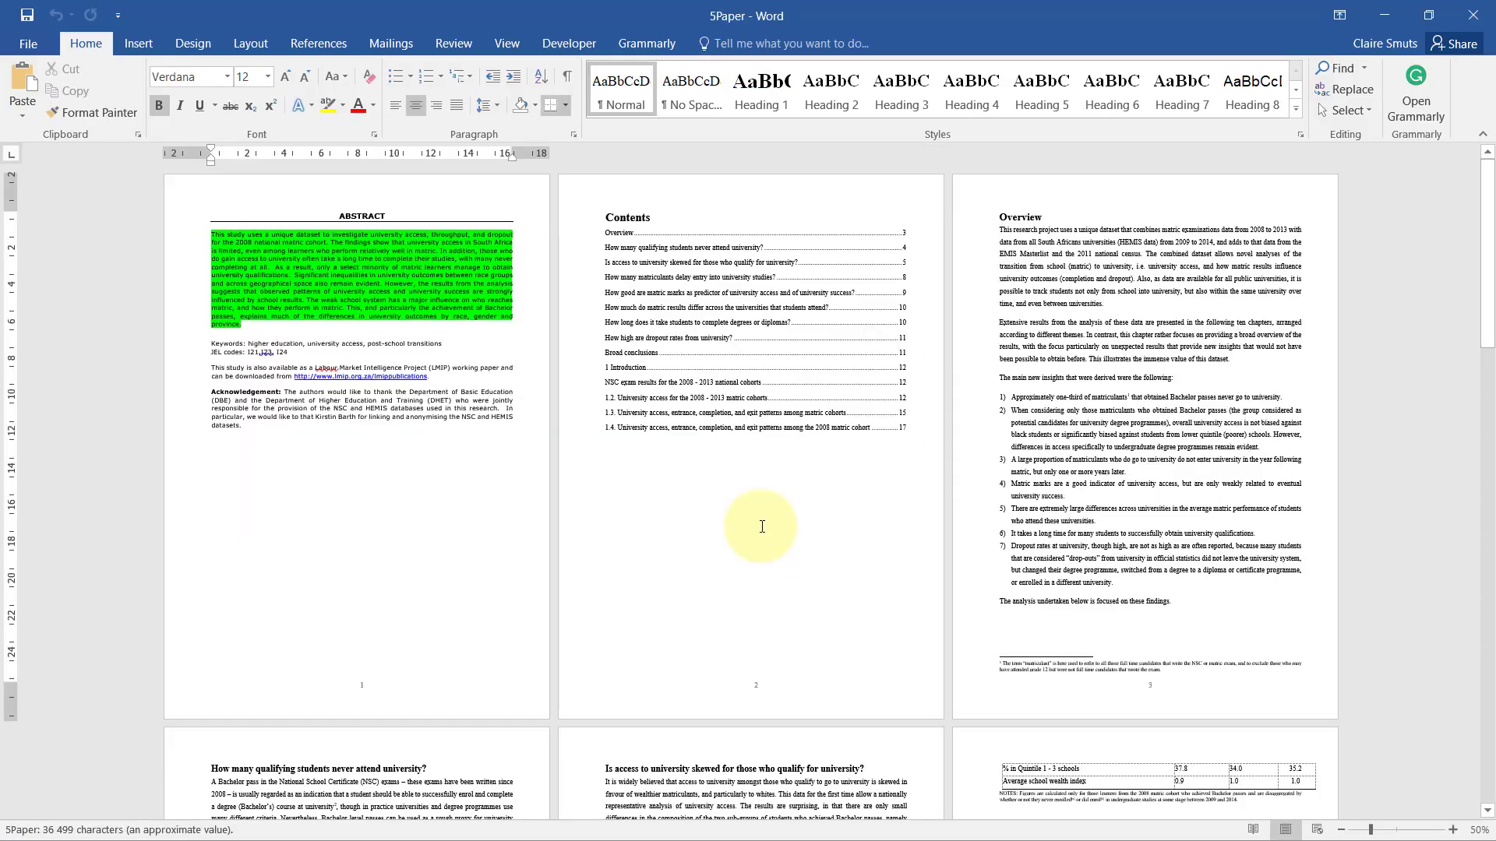
Select 5Paper's green abstract paragraph and enter its 154-word count for 5.4.1.
{"action": "scroll", "coordinate": [762, 527], "scroll_direction": "up", "scroll_amount": 6}
{"action": "key", "text": "alt+Tab"}
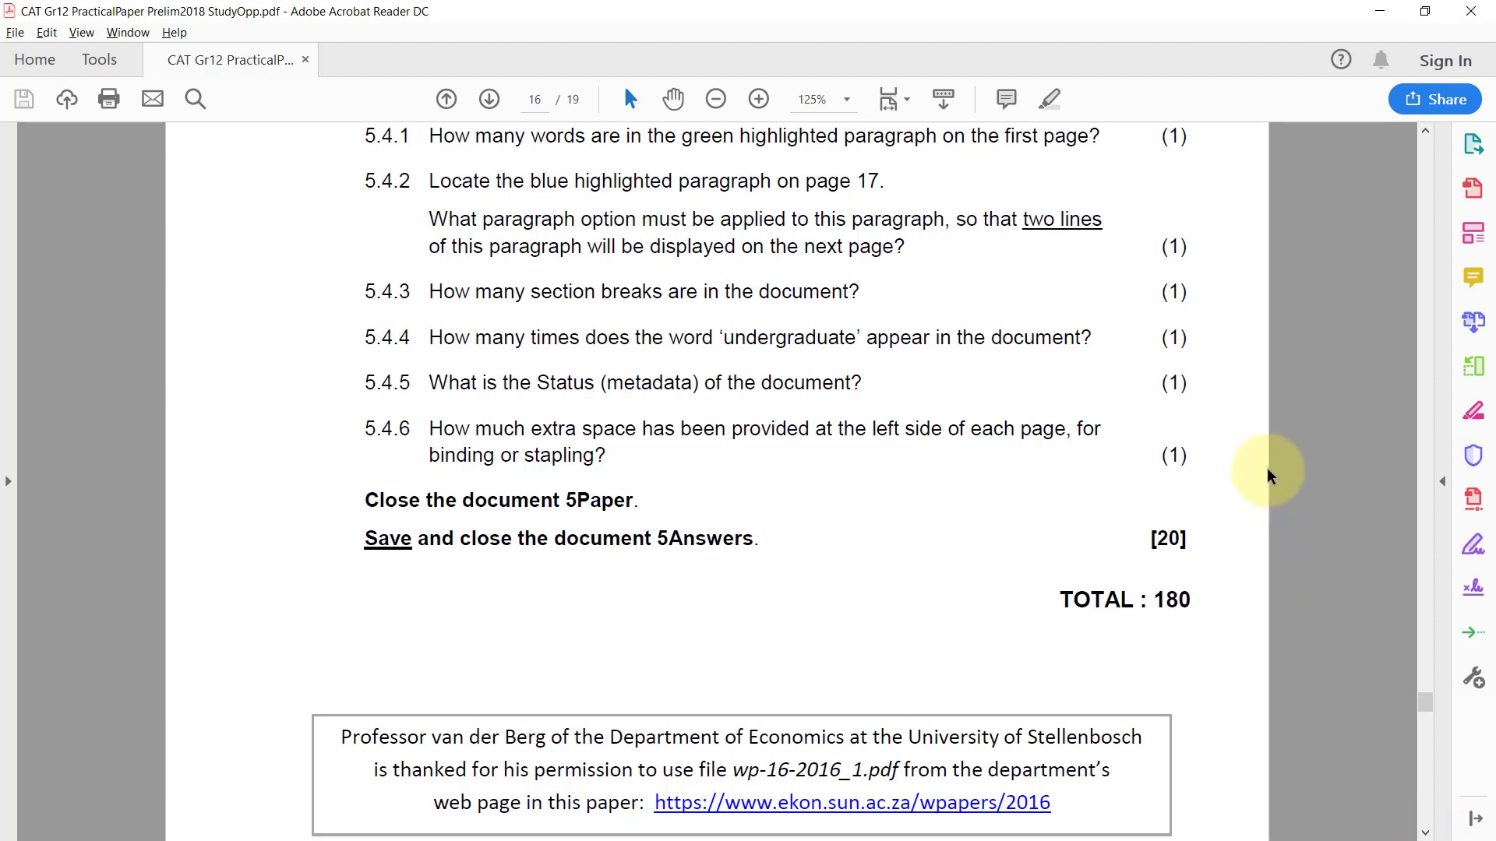
{"action": "key", "text": "alt+Tab"}
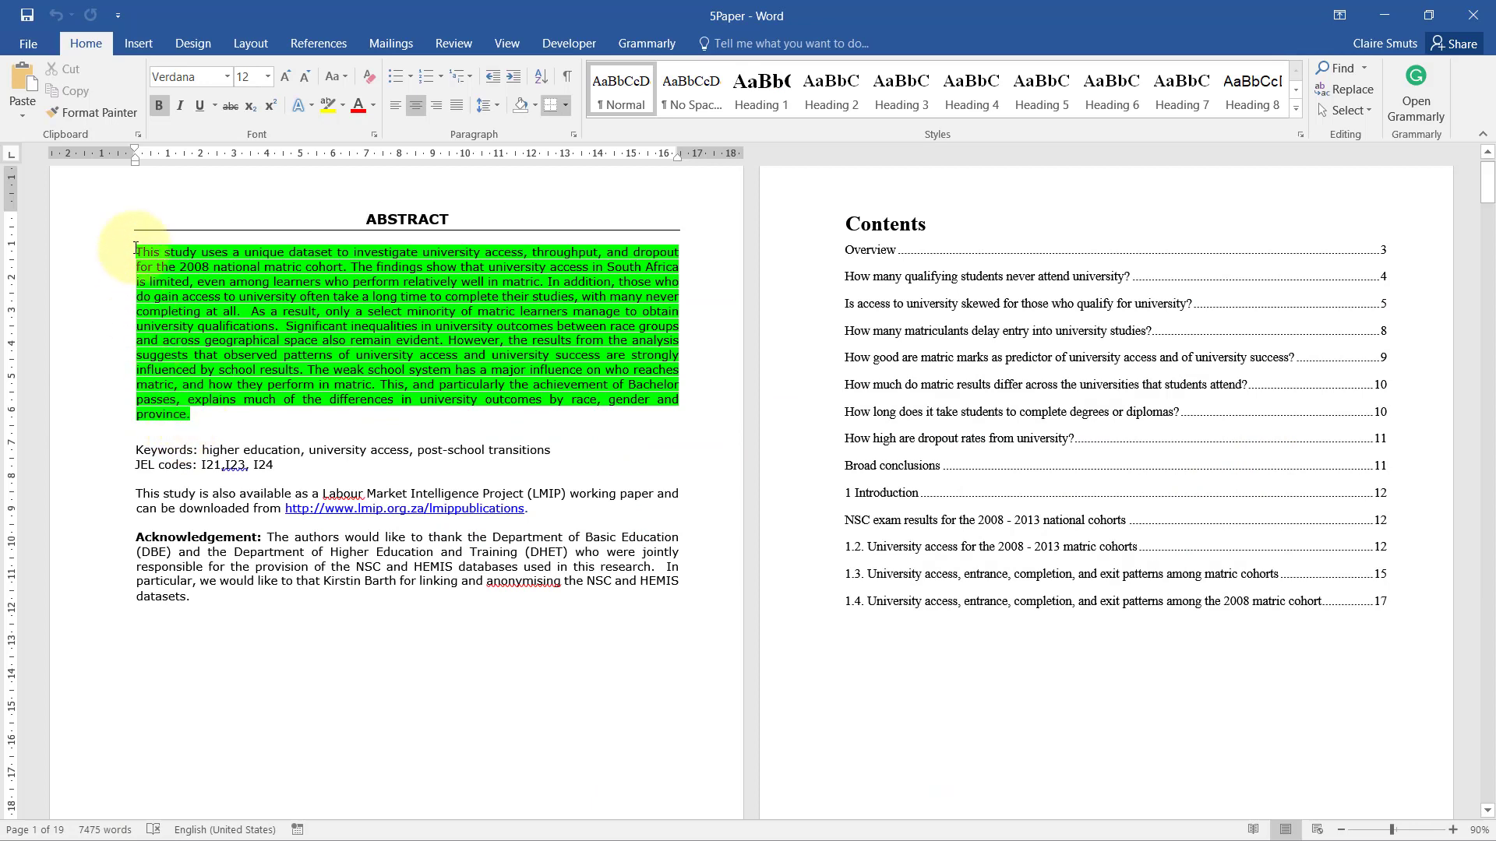
{"action": "left_click_drag", "start_coordinate": [134, 238], "coordinate": [191, 416]}
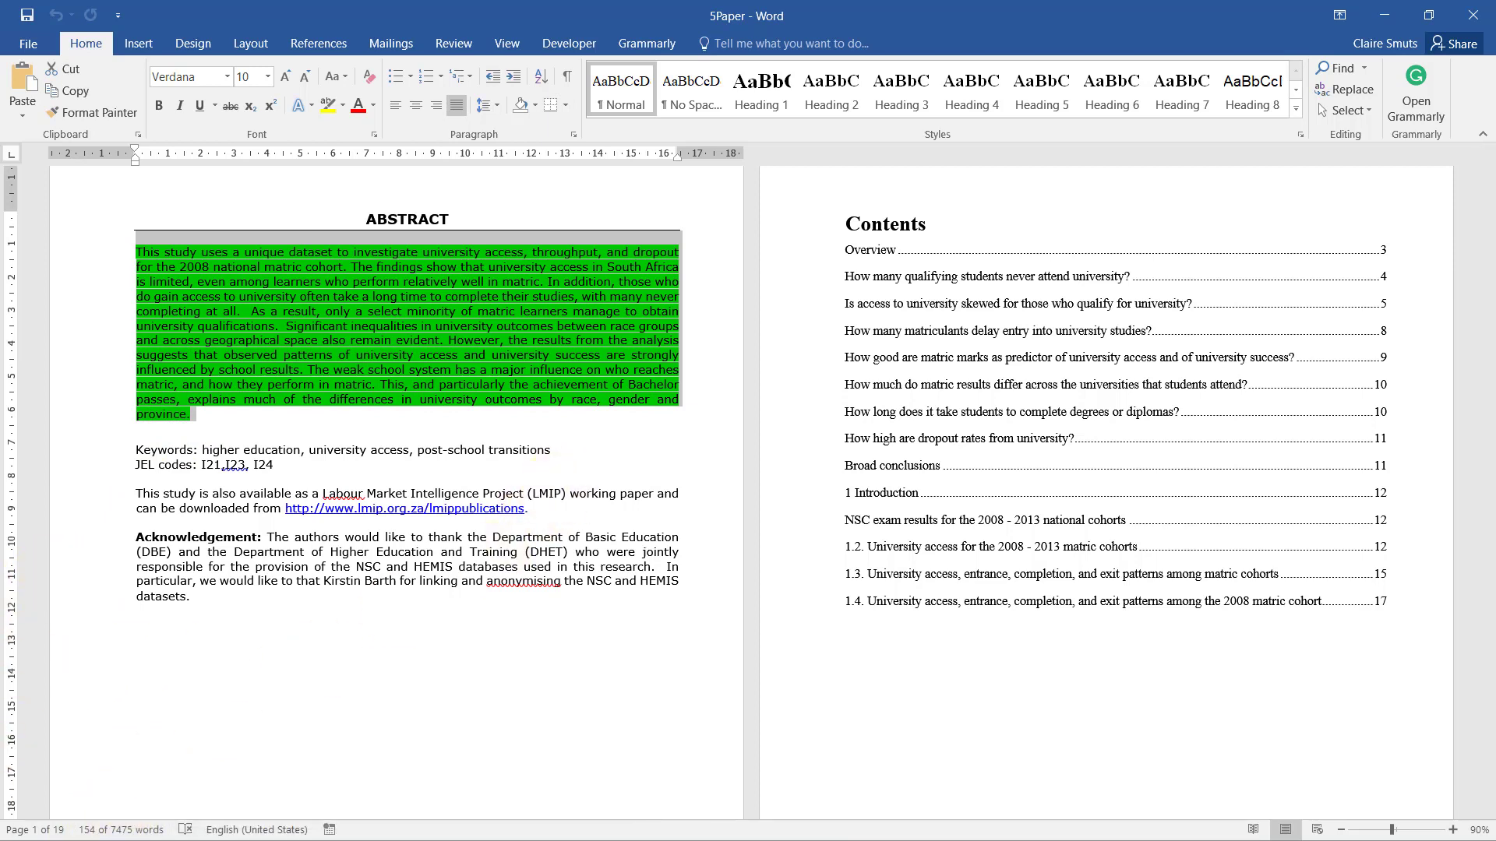
{"action": "key", "text": "alt+Tab"}
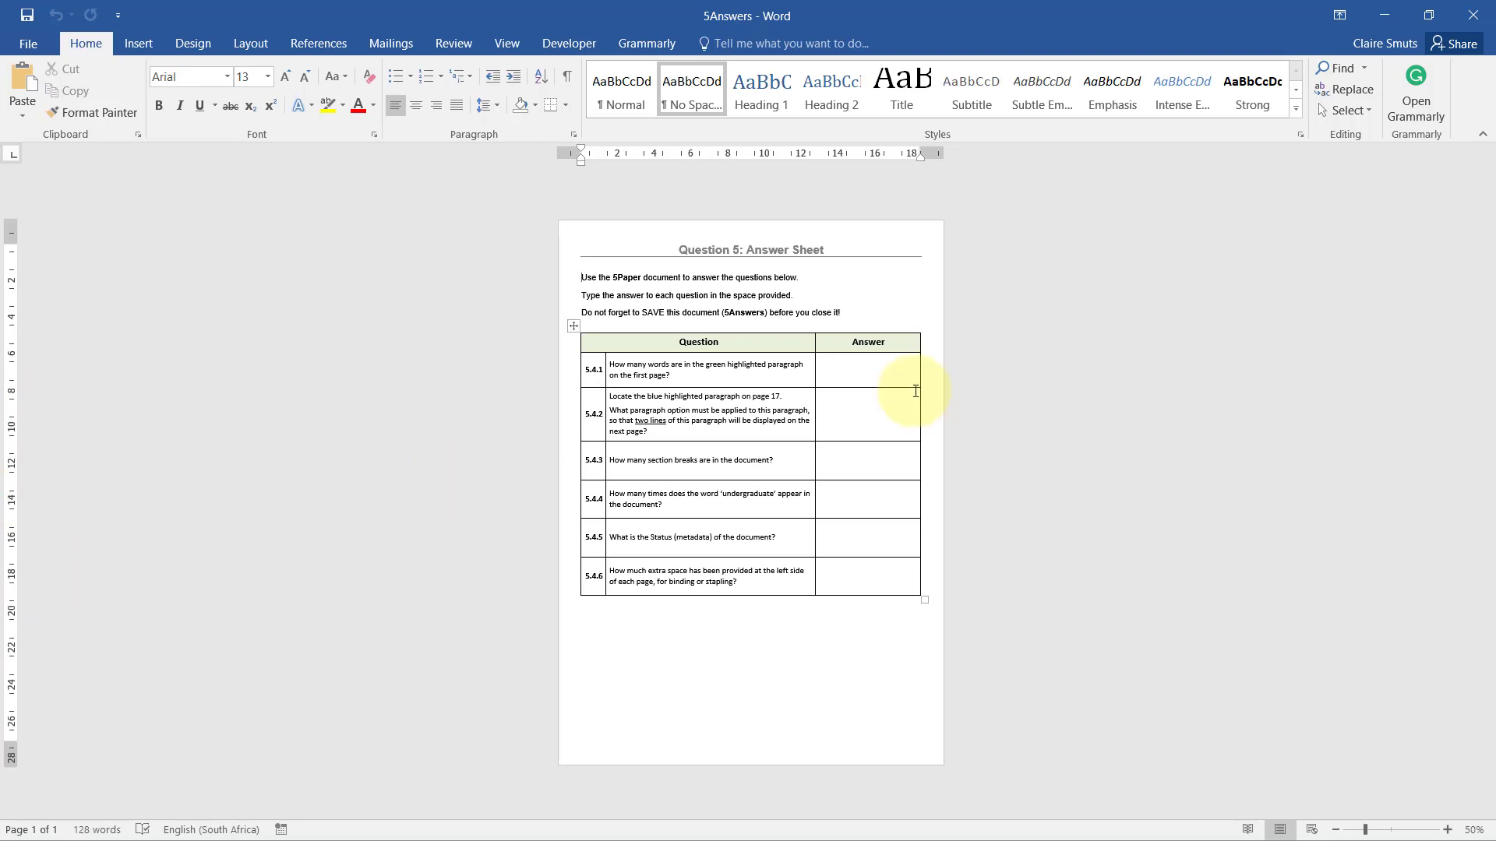
{"action": "left_click", "coordinate": [877, 371]}
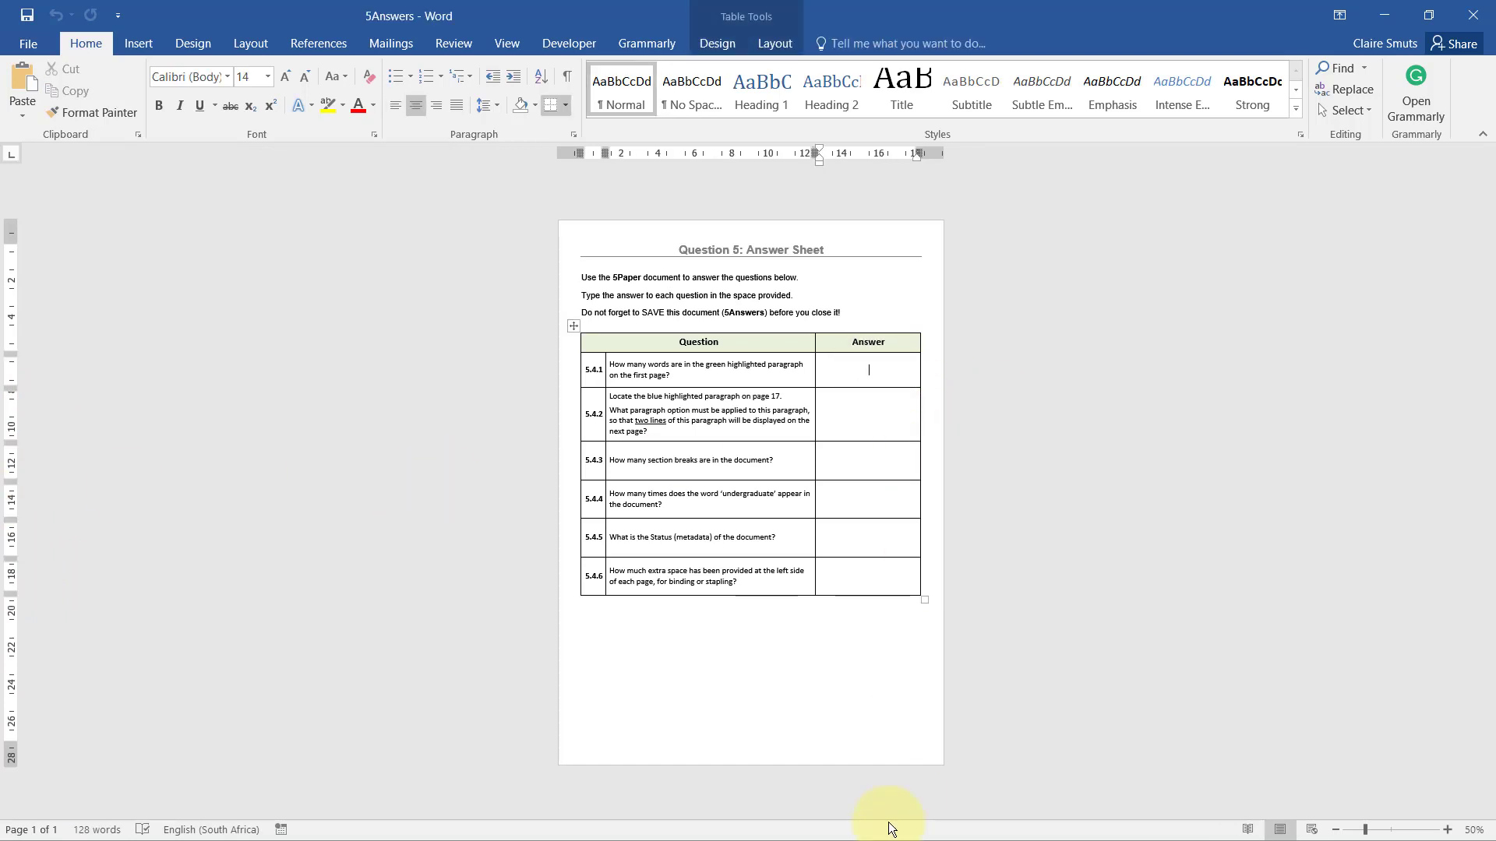
{"action": "scroll", "coordinate": [952, 417], "scroll_direction": "up", "scroll_amount": 5}
{"action": "type", "text": "154"}
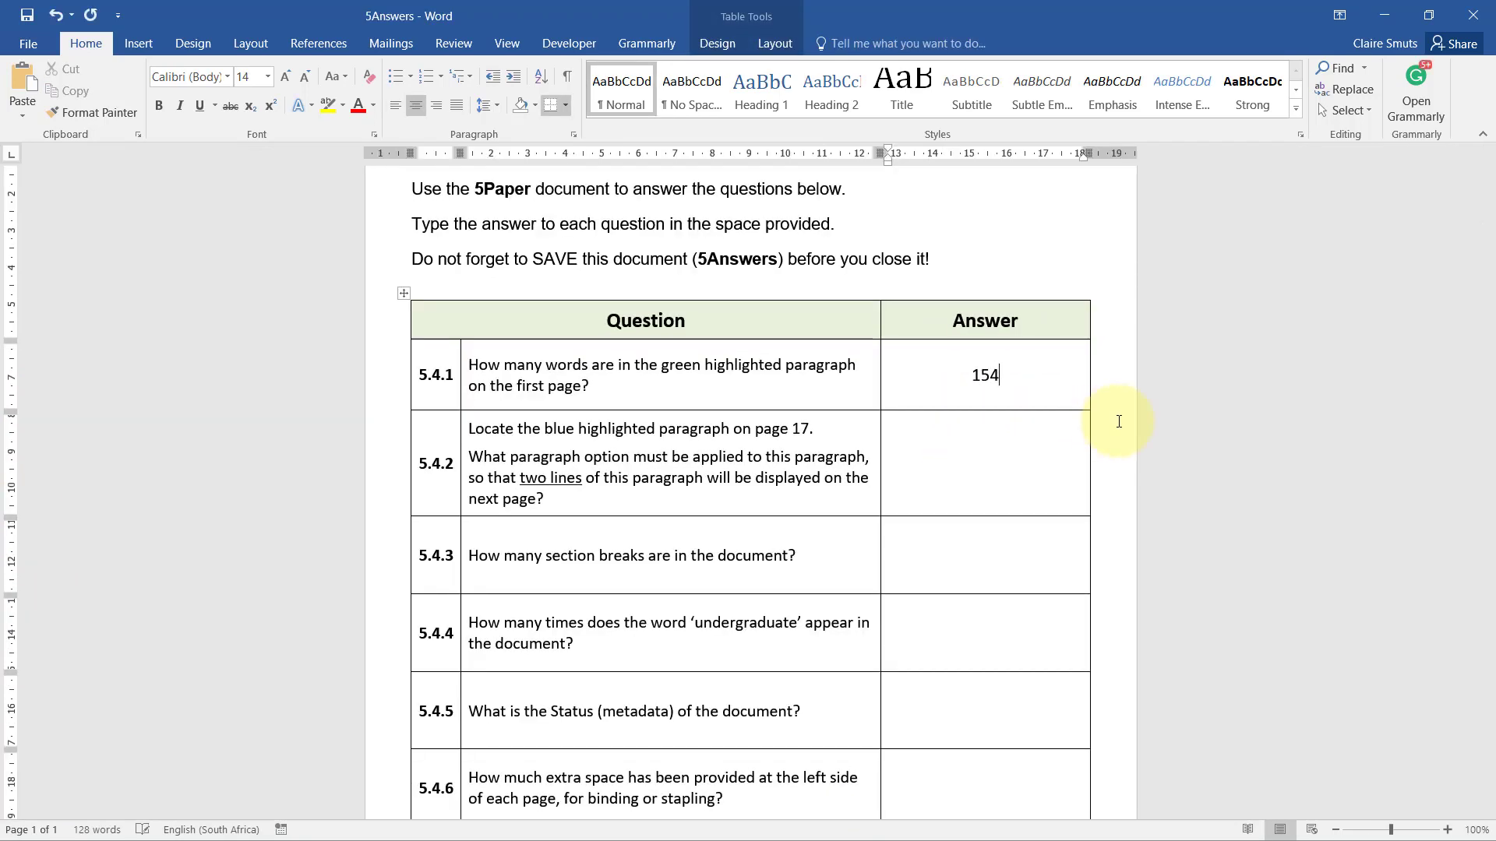
{"action": "key", "text": "alt+Tab"}
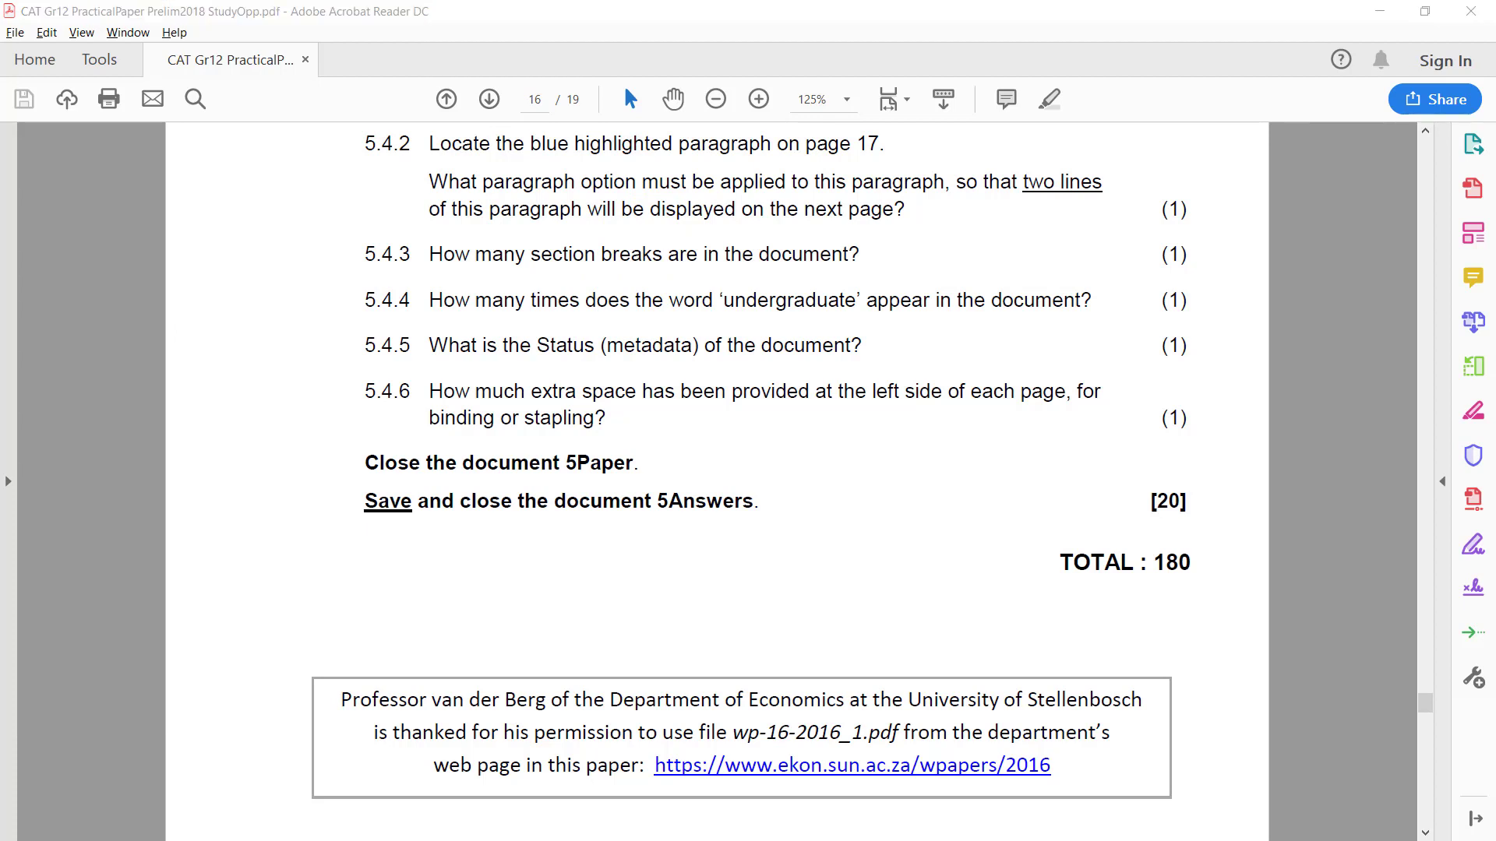
Scroll through 5Paper to find the blue highlighted paragraph on page 17.
{"action": "key", "text": "alt+Tab"}
{"action": "scroll", "coordinate": [582, 651], "scroll_direction": "down", "scroll_amount": 5}
{"action": "scroll", "coordinate": [581, 652], "scroll_direction": "down", "scroll_amount": 2}
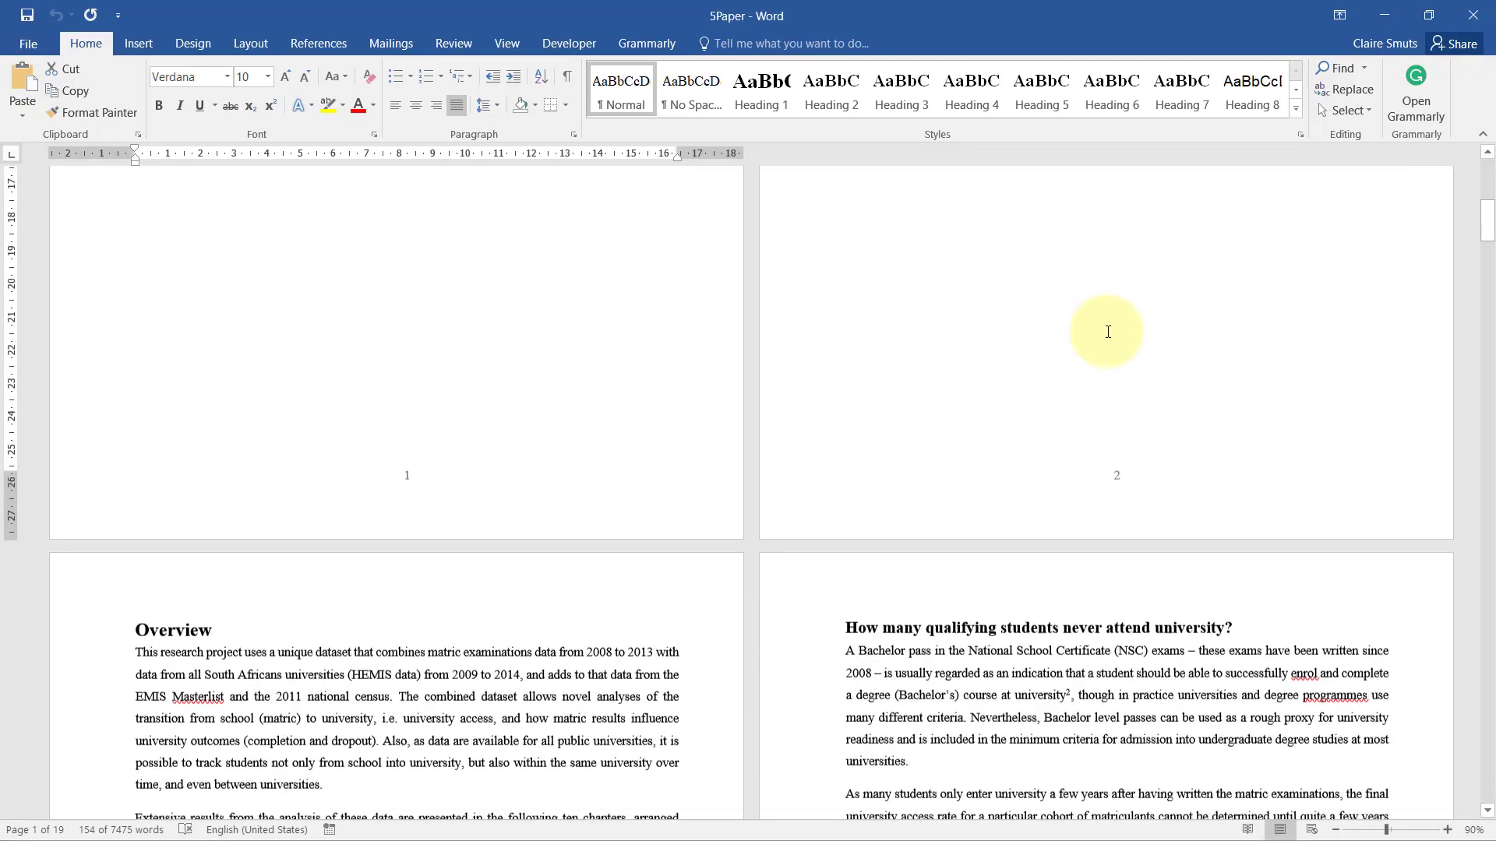
{"action": "left_click", "coordinate": [1105, 327]}
{"action": "left_click_drag", "start_coordinate": [1486, 230], "coordinate": [1403, 721]}
{"action": "scroll", "coordinate": [374, 574], "scroll_direction": "down", "scroll_amount": 3}
{"action": "scroll", "coordinate": [374, 575], "scroll_direction": "up", "scroll_amount": 3}
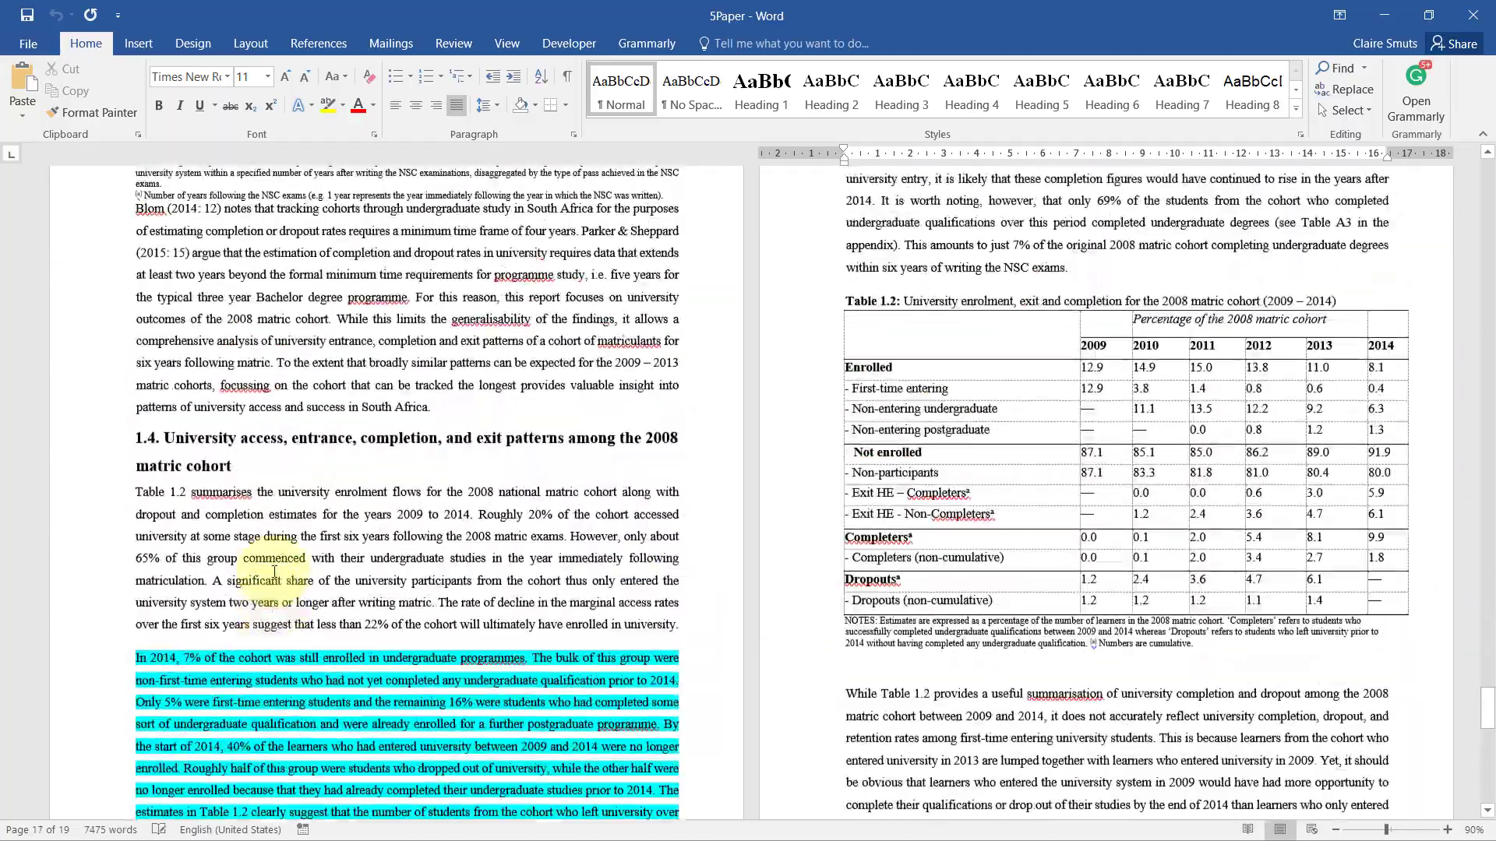
{"action": "key", "text": "alt+Tab"}
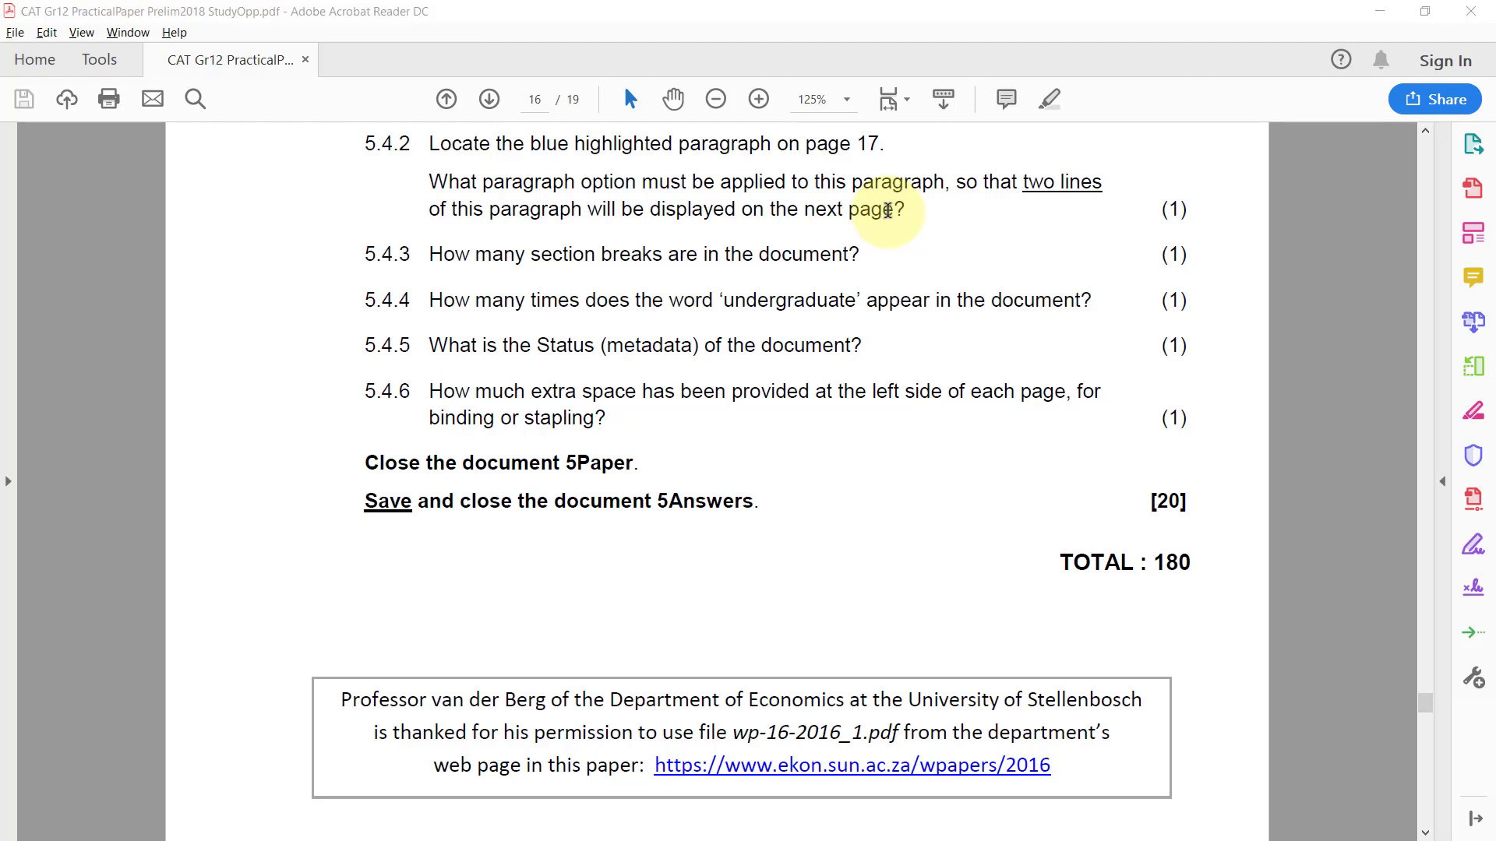
{"action": "key", "text": "alt+Tab"}
{"action": "scroll", "coordinate": [453, 442], "scroll_direction": "down", "scroll_amount": 3}
{"action": "scroll", "coordinate": [453, 442], "scroll_direction": "up", "scroll_amount": 3}
{"action": "scroll", "coordinate": [454, 442], "scroll_direction": "down", "scroll_amount": 4, "text": "ctrl"}
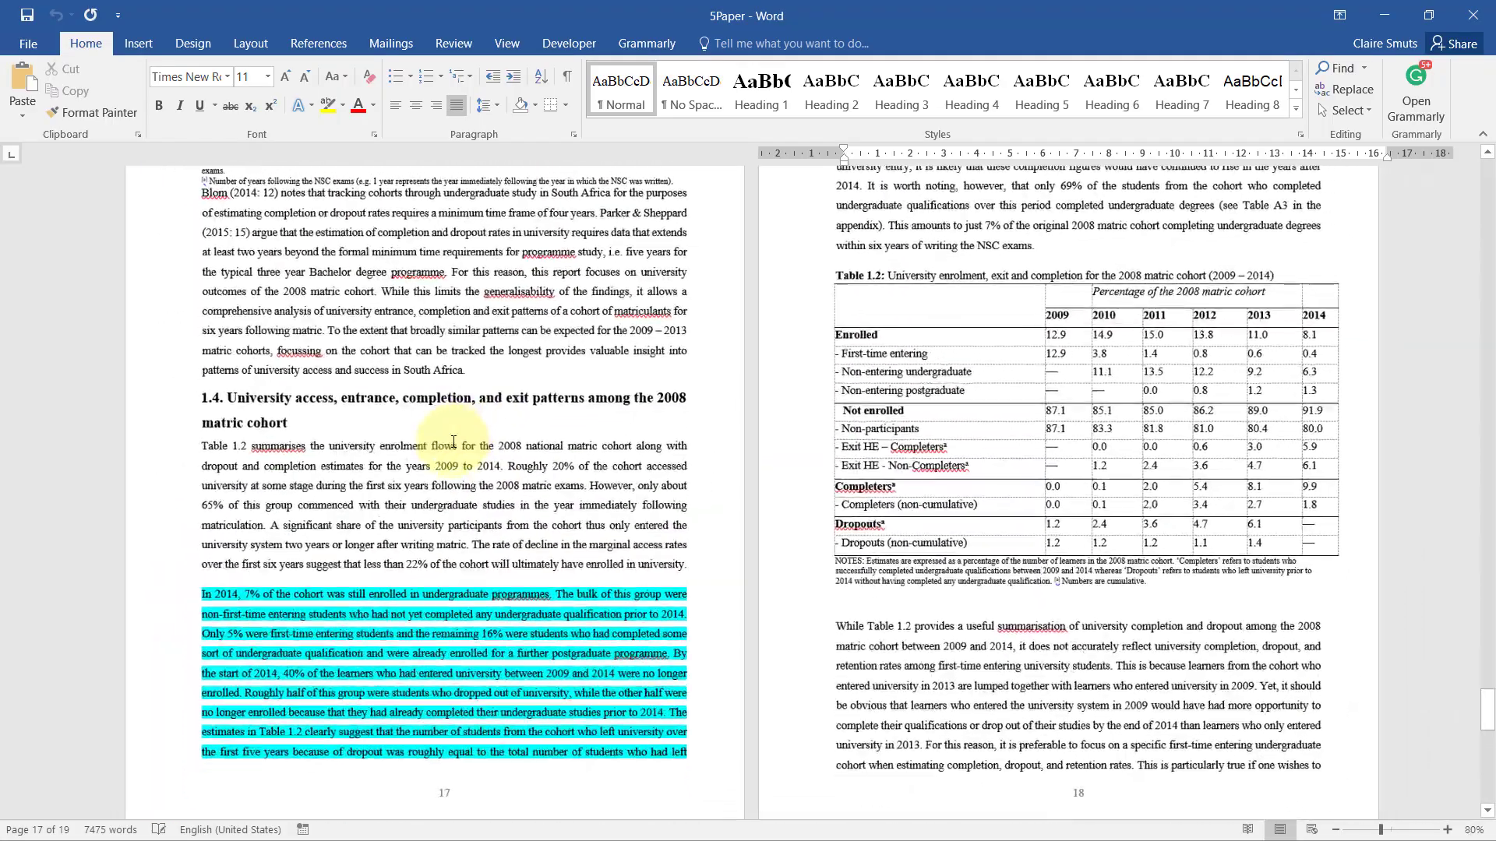
{"action": "scroll", "coordinate": [680, 427], "scroll_direction": "up", "scroll_amount": 9, "text": "ctrl"}
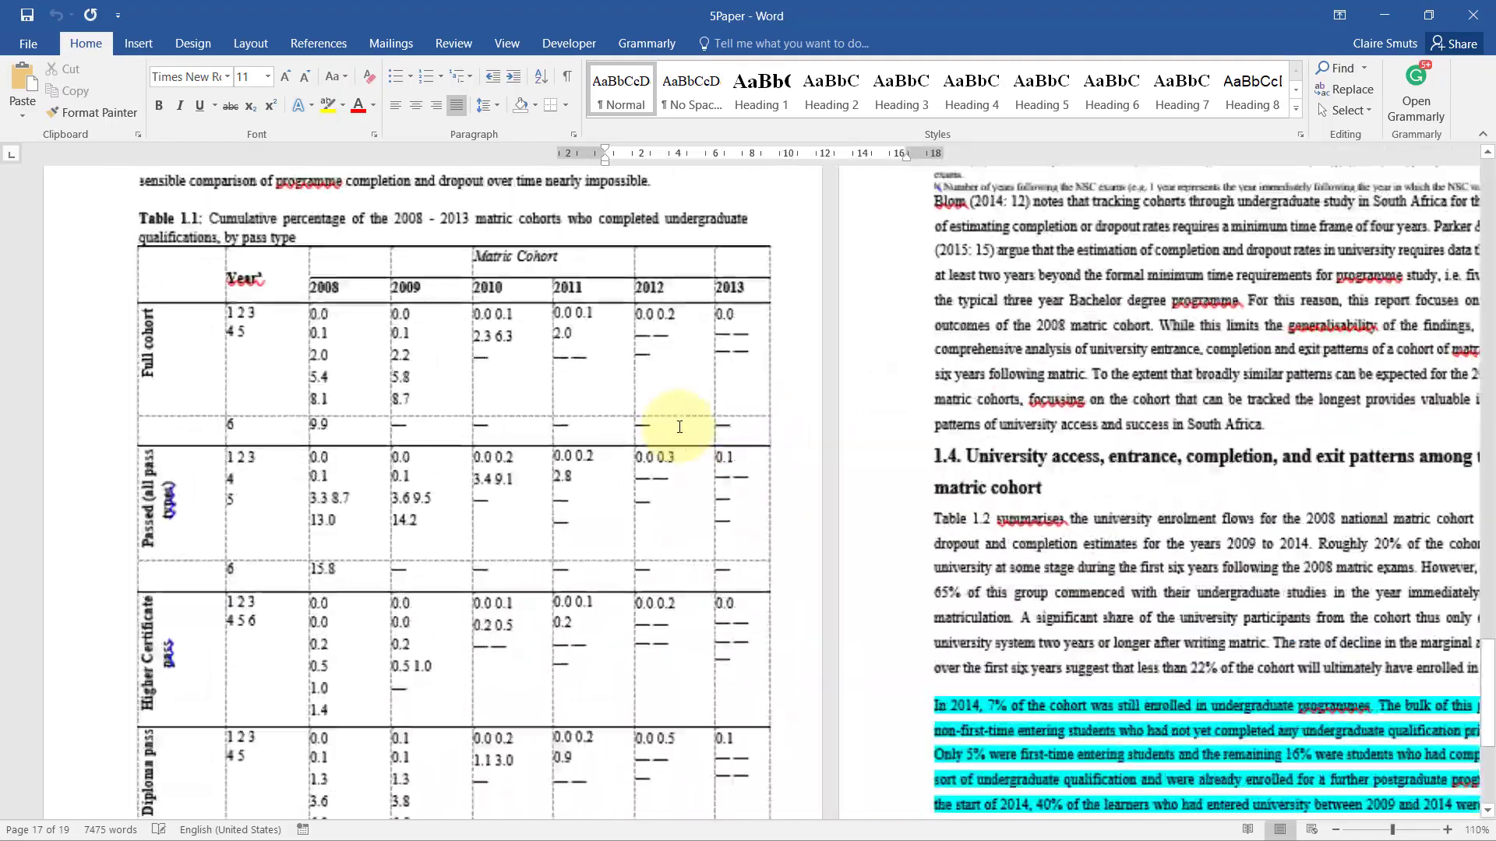
{"action": "scroll", "coordinate": [678, 424], "scroll_direction": "down", "scroll_amount": 5}
{"action": "scroll", "coordinate": [678, 424], "scroll_direction": "down", "scroll_amount": 3, "text": "ctrl"}
{"action": "scroll", "coordinate": [678, 424], "scroll_direction": "down", "scroll_amount": 9}
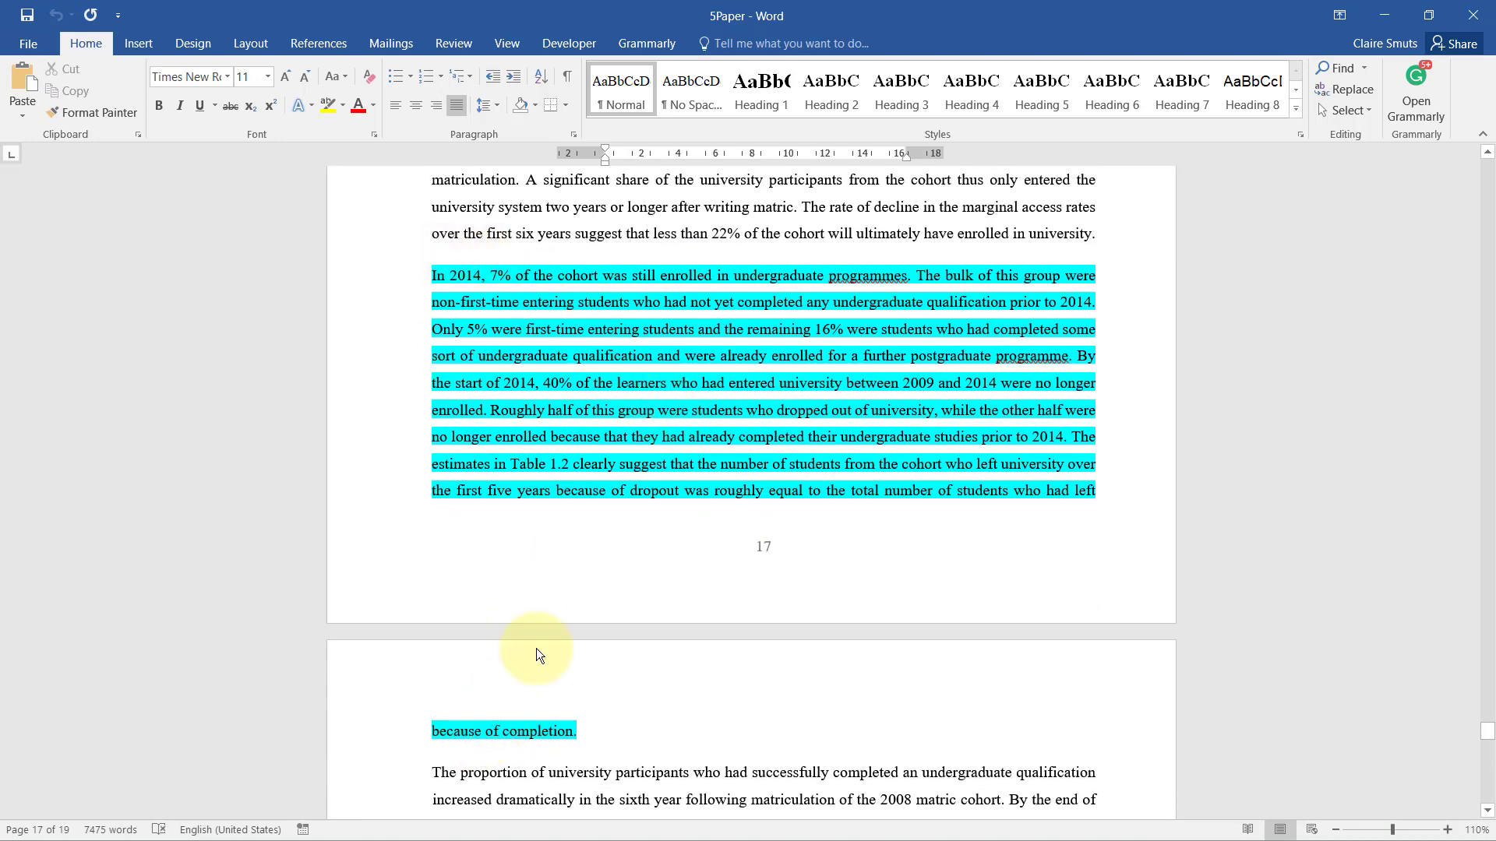
Tick Widow/Orphan control in the blue paragraph's Line and Page Breaks settings.
{"action": "right_click", "coordinate": [615, 362]}
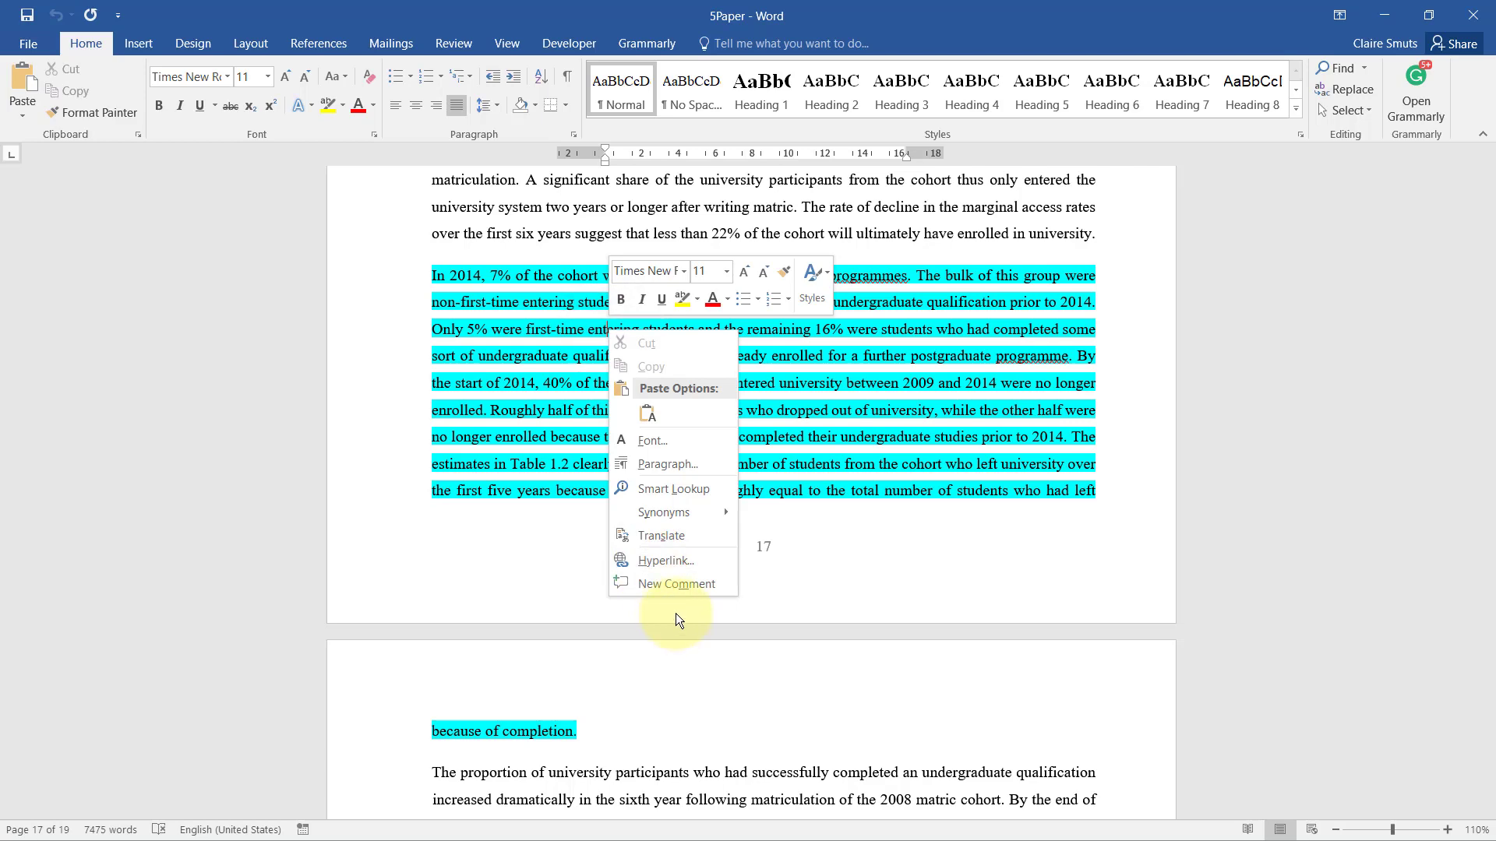
{"action": "left_click", "coordinate": [682, 464]}
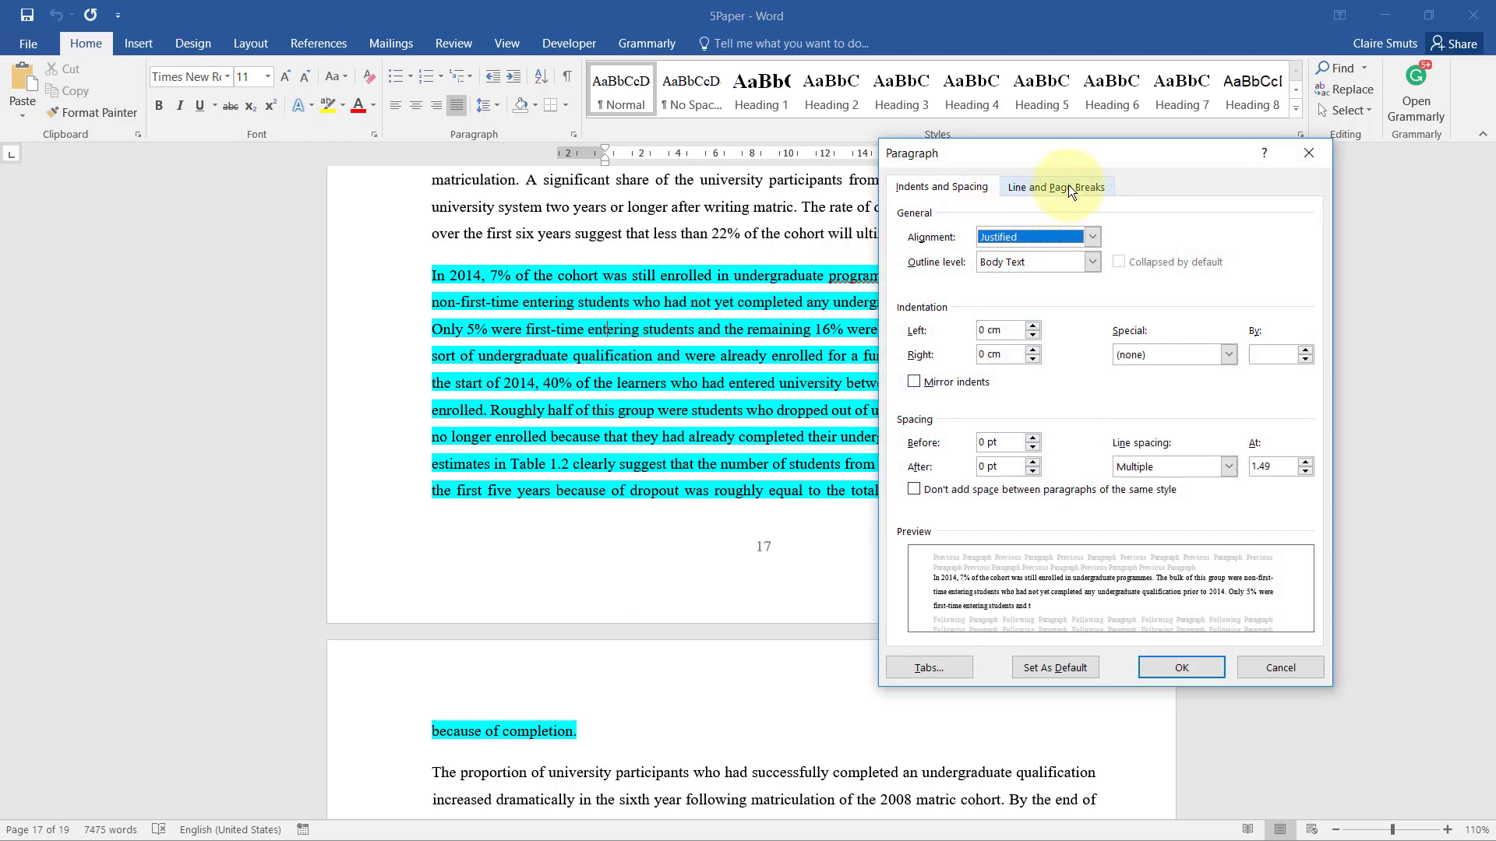
{"action": "left_click", "coordinate": [1070, 189]}
{"action": "left_click", "coordinate": [958, 237]}
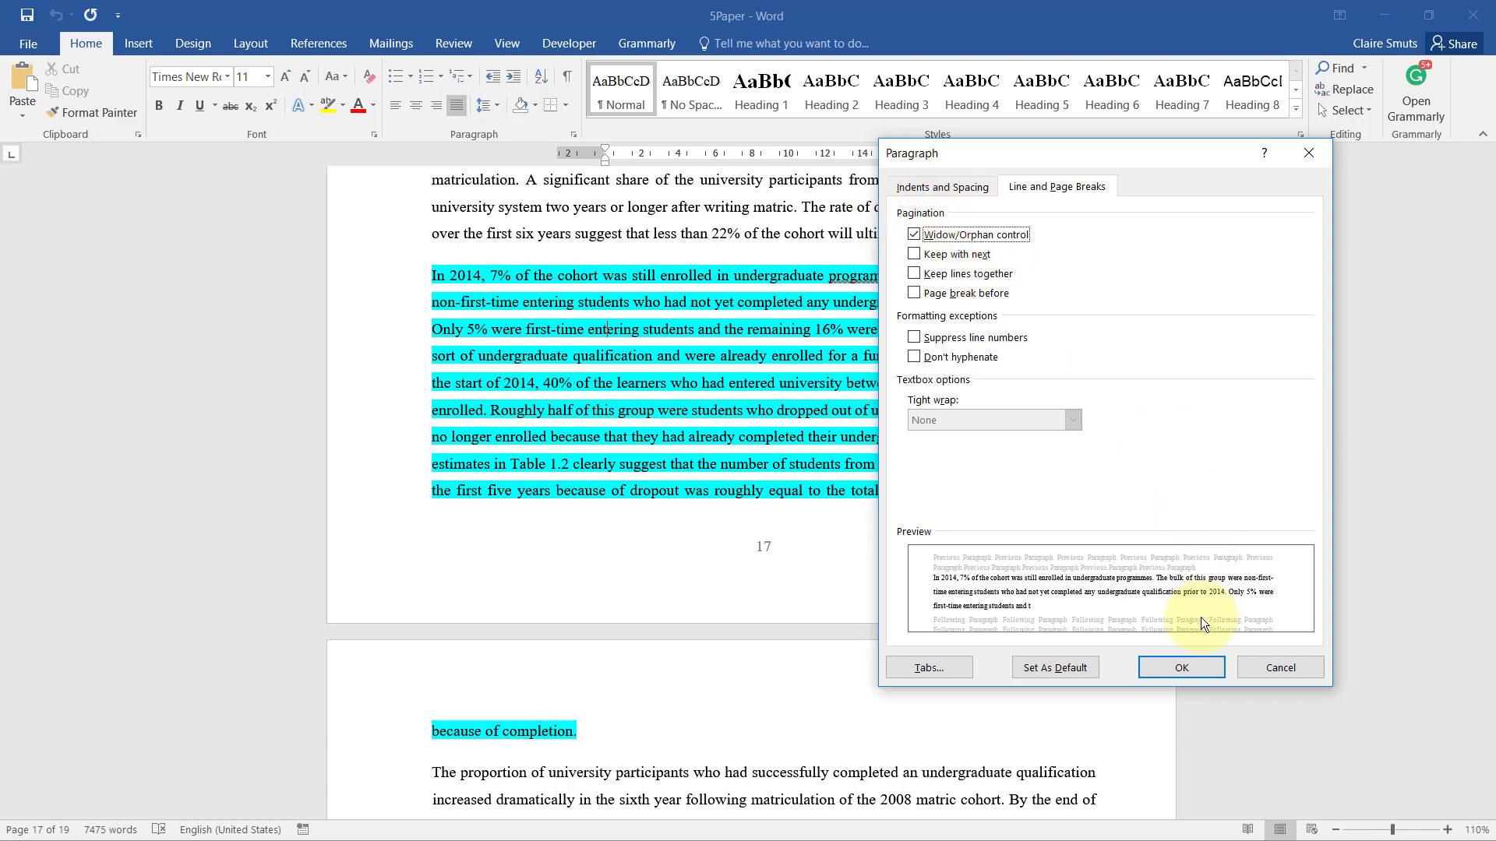
{"action": "left_click", "coordinate": [1181, 668]}
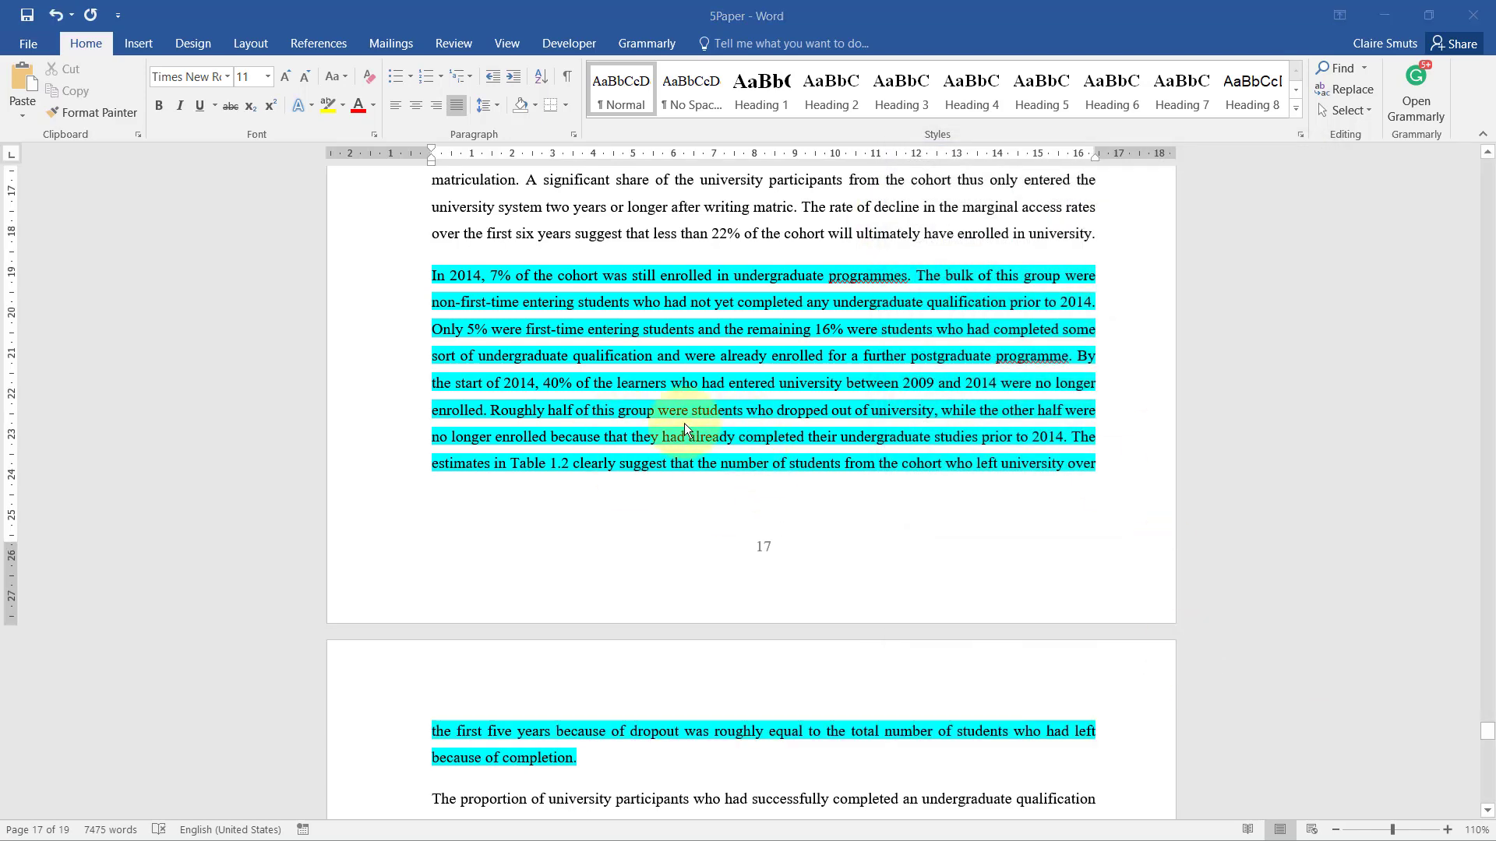
Type 'Widow/Orphan Pagination' as the 5.4.2 answer and insert 'control' after Orphan.
{"action": "key", "text": "alt+Tab"}
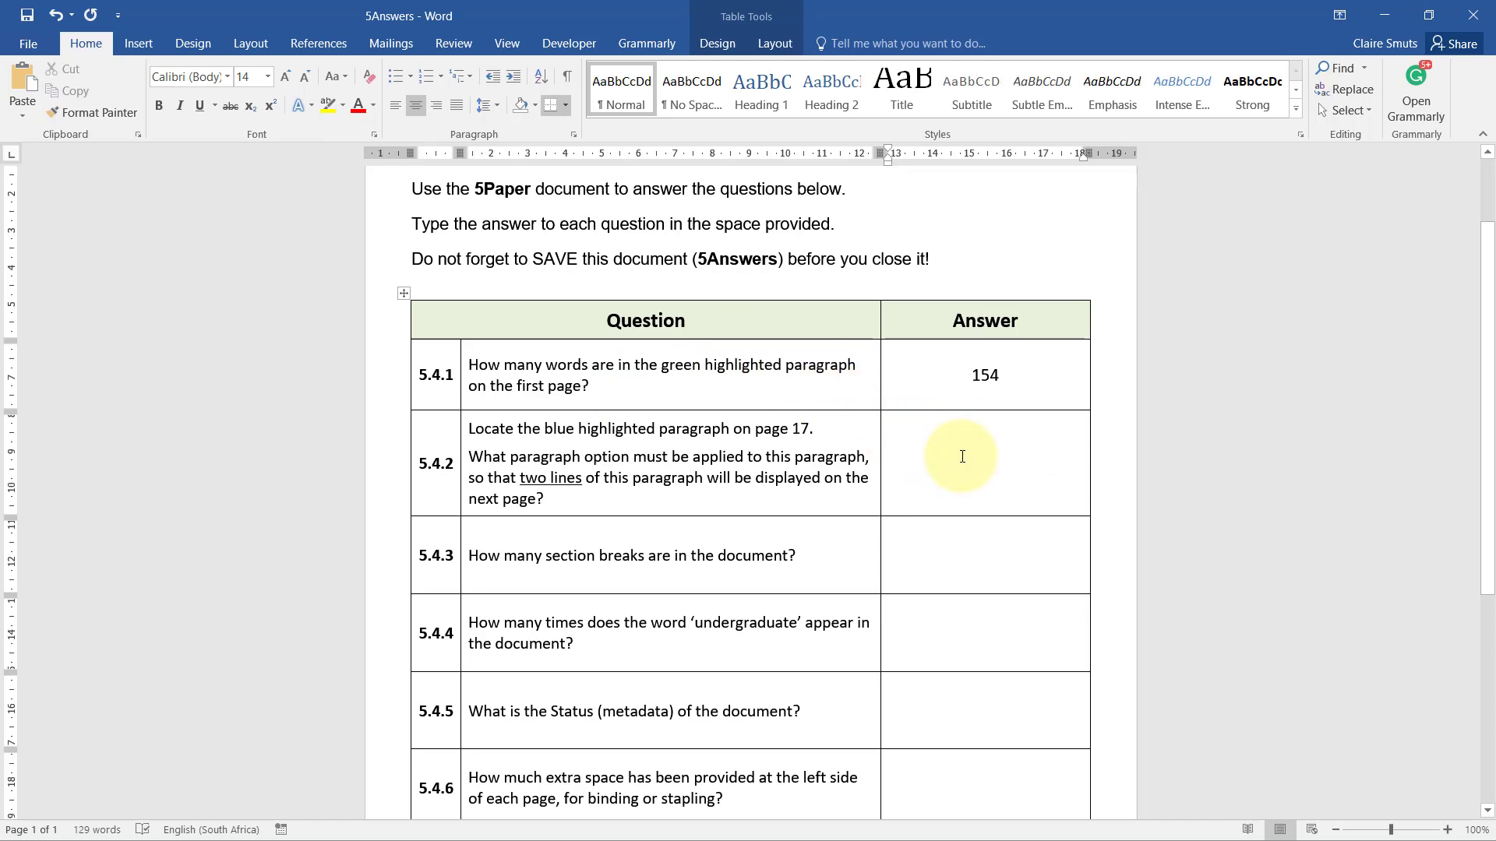
{"action": "type", "text": "Widow/Or"}
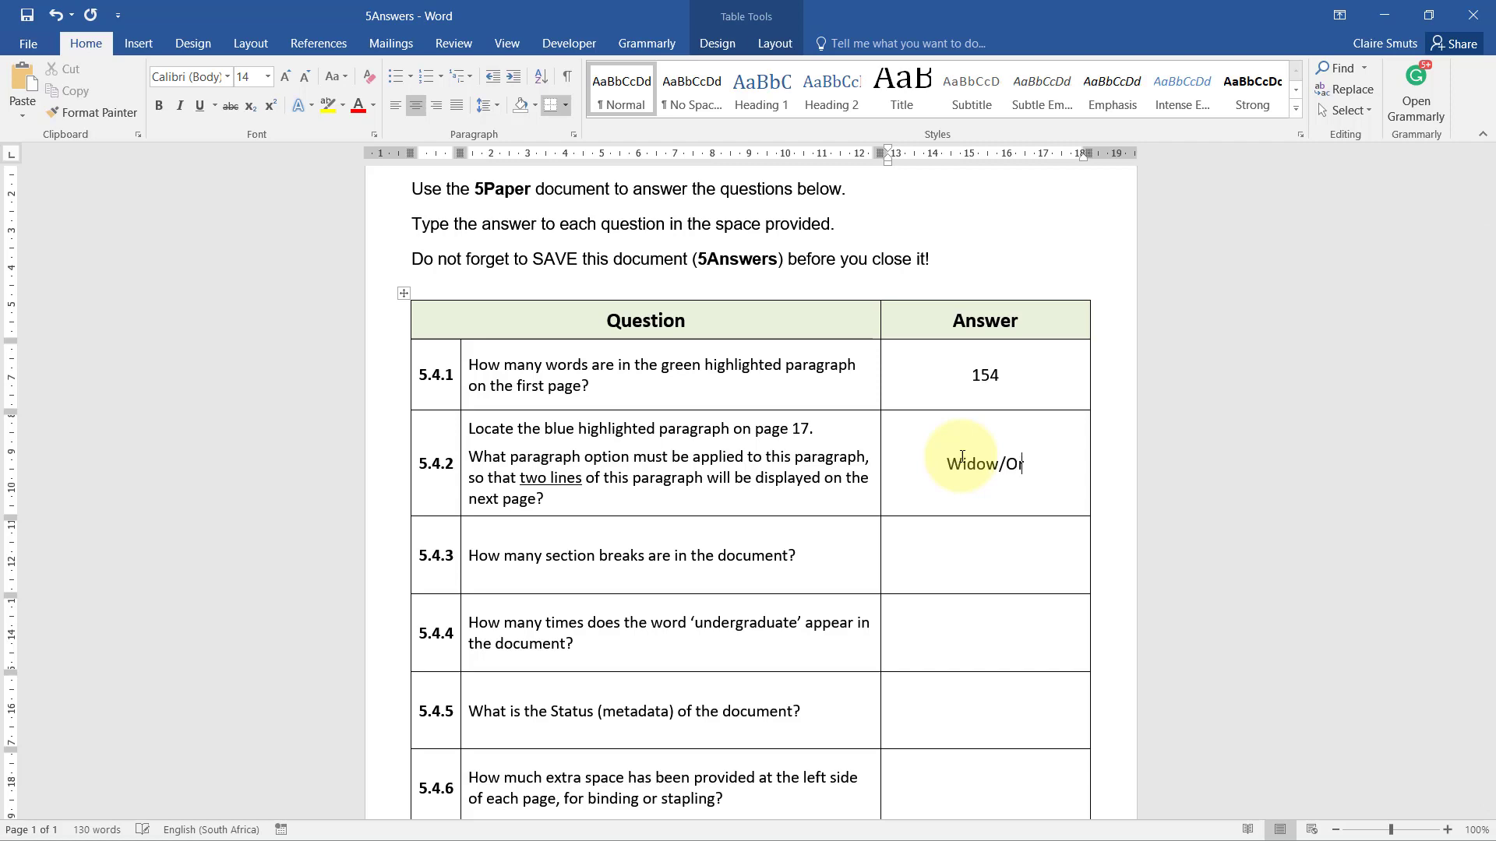
{"action": "type", "text": "phan Pa"}
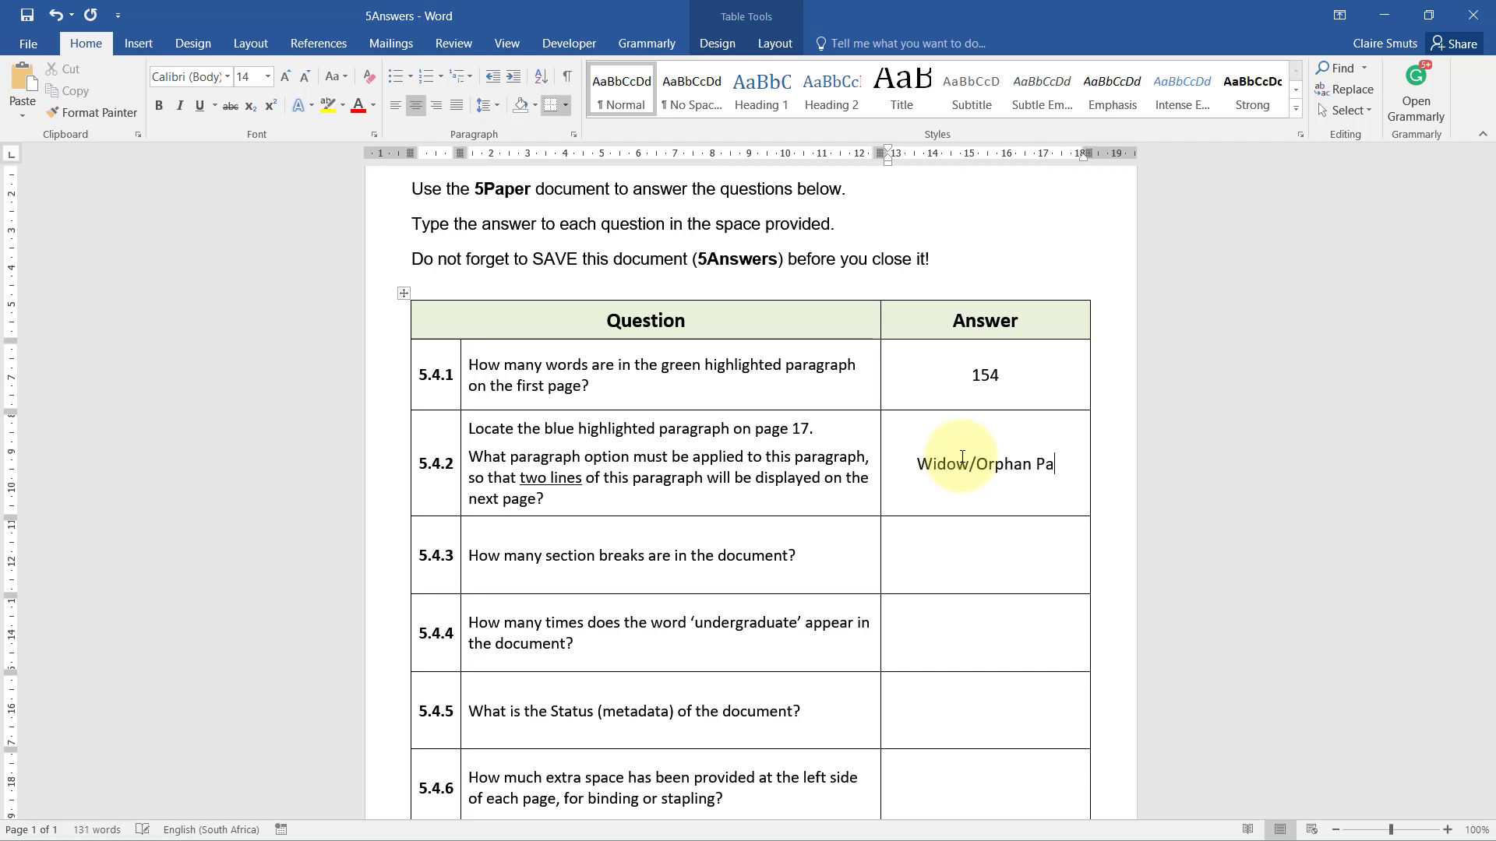
{"action": "type", "text": "gination"}
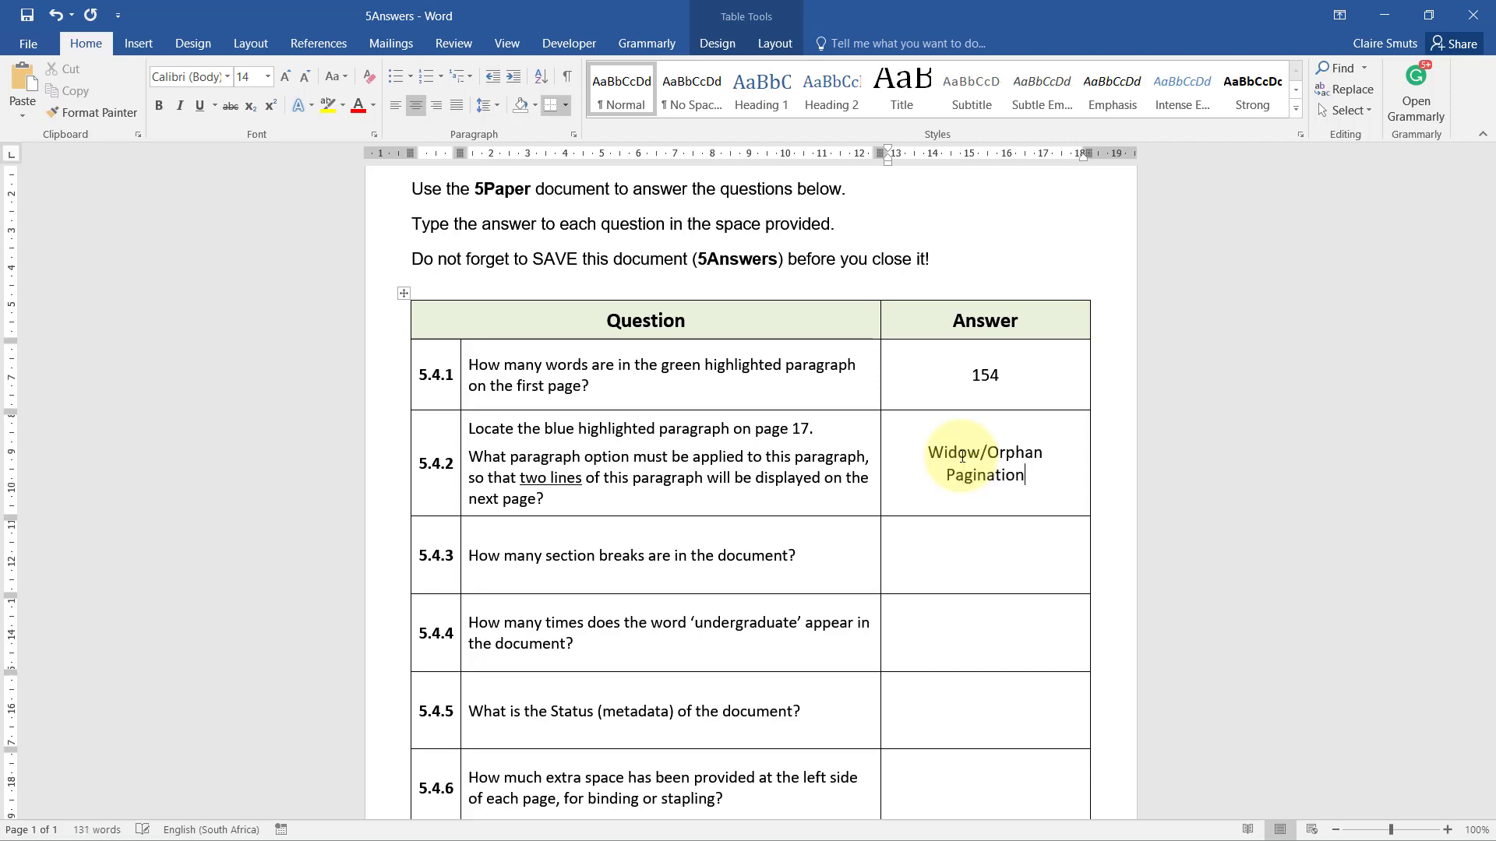
{"action": "left_click_drag", "start_coordinate": [925, 452], "coordinate": [1042, 454]}
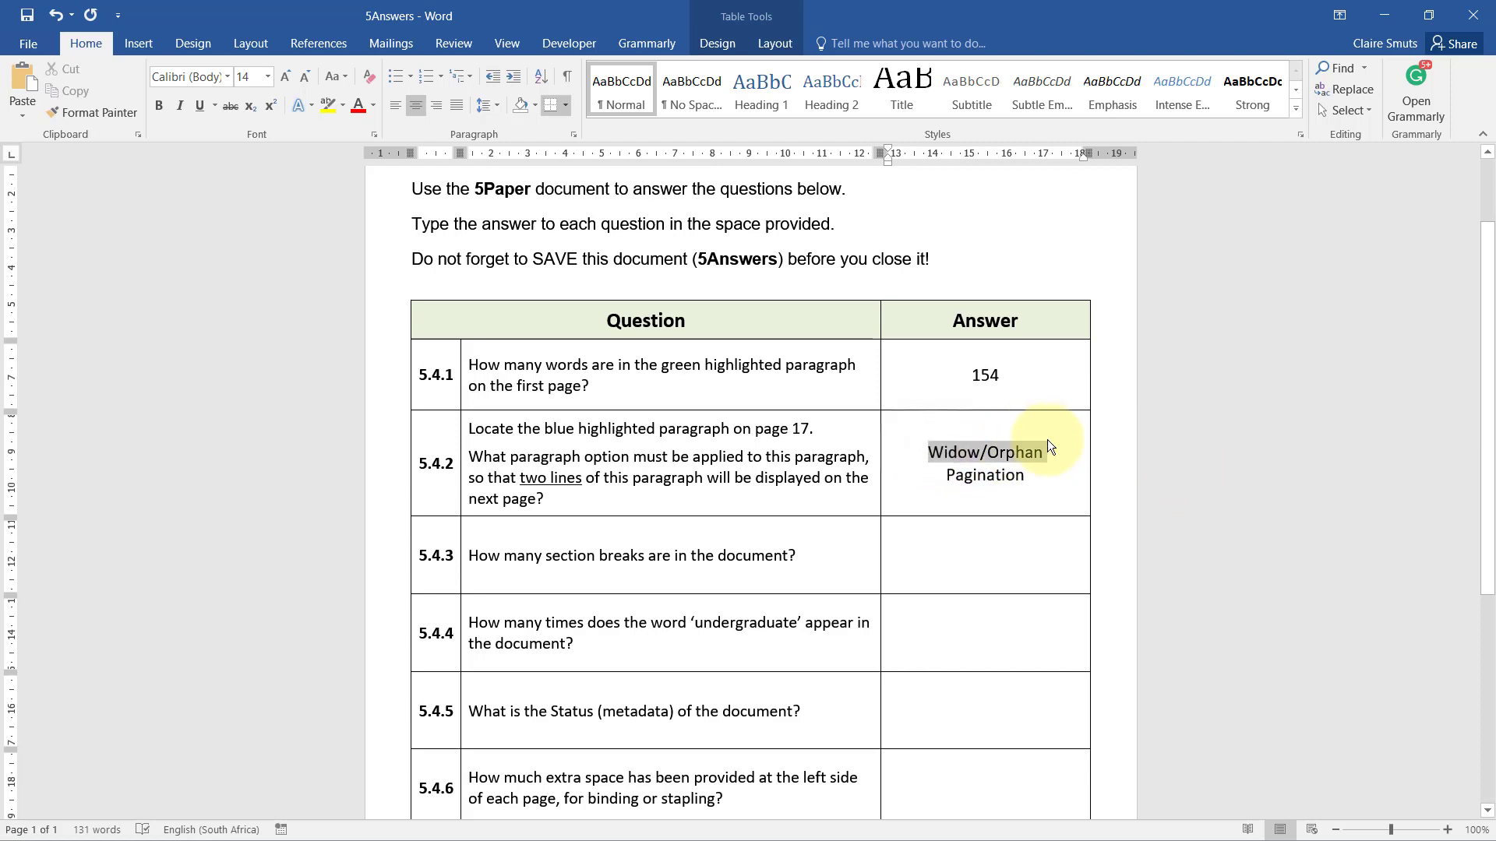
{"action": "left_click", "coordinate": [1044, 454]}
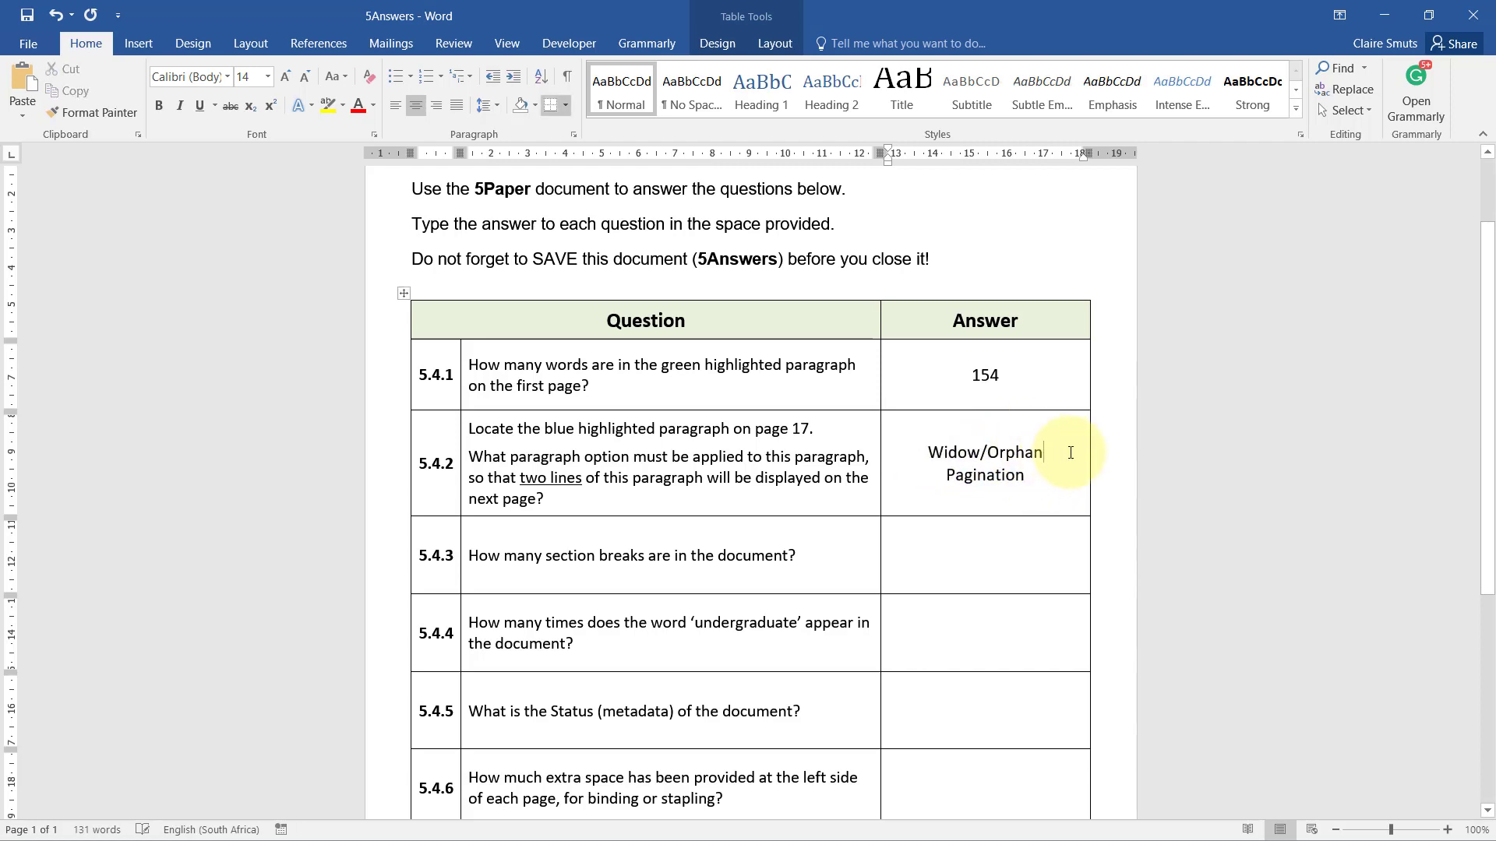
{"action": "type", "text": "controll"}
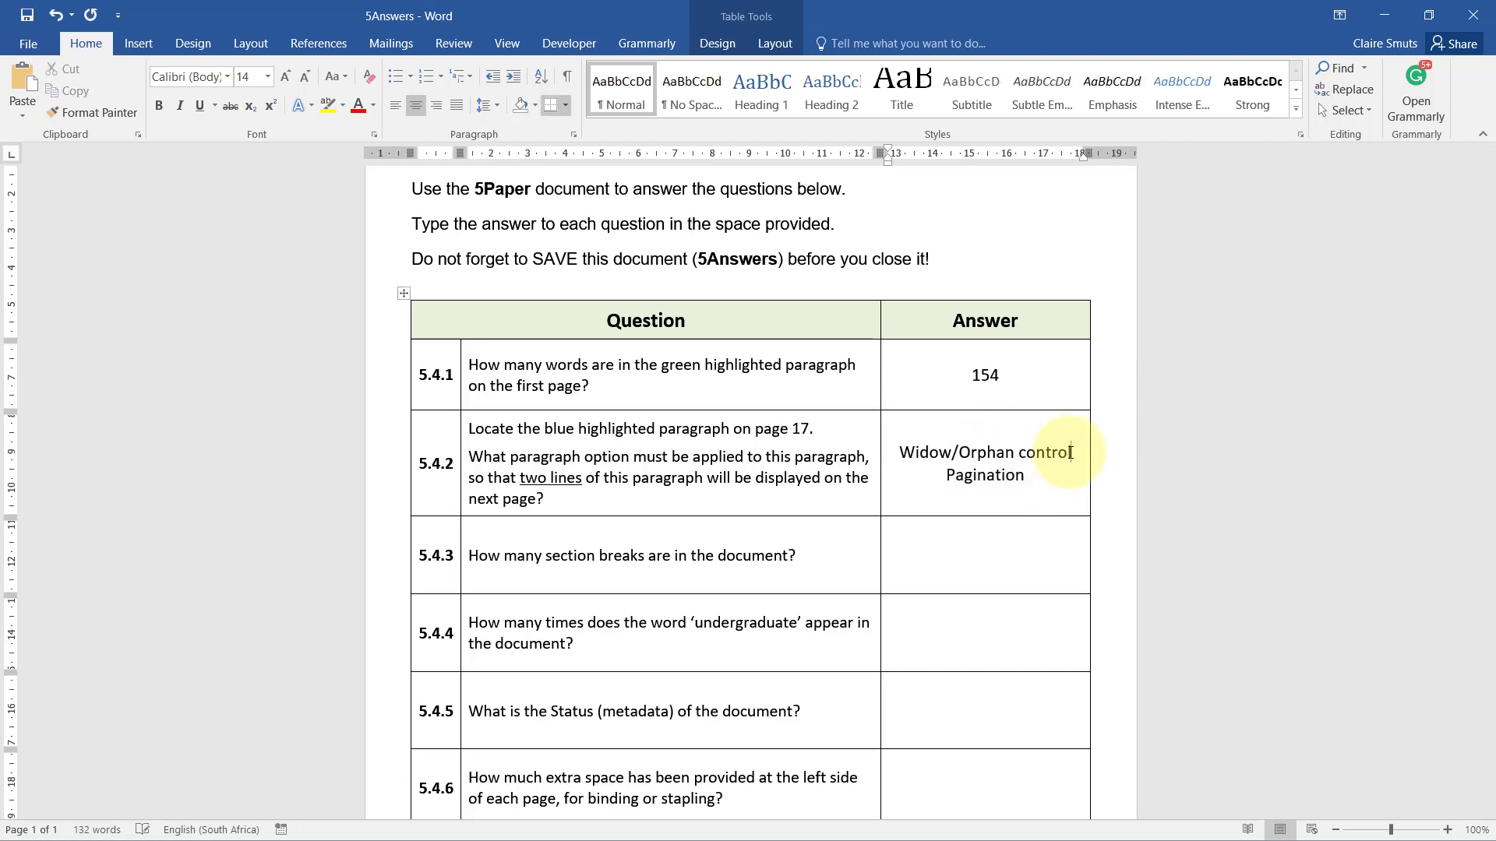
{"action": "left_click", "coordinate": [1028, 476]}
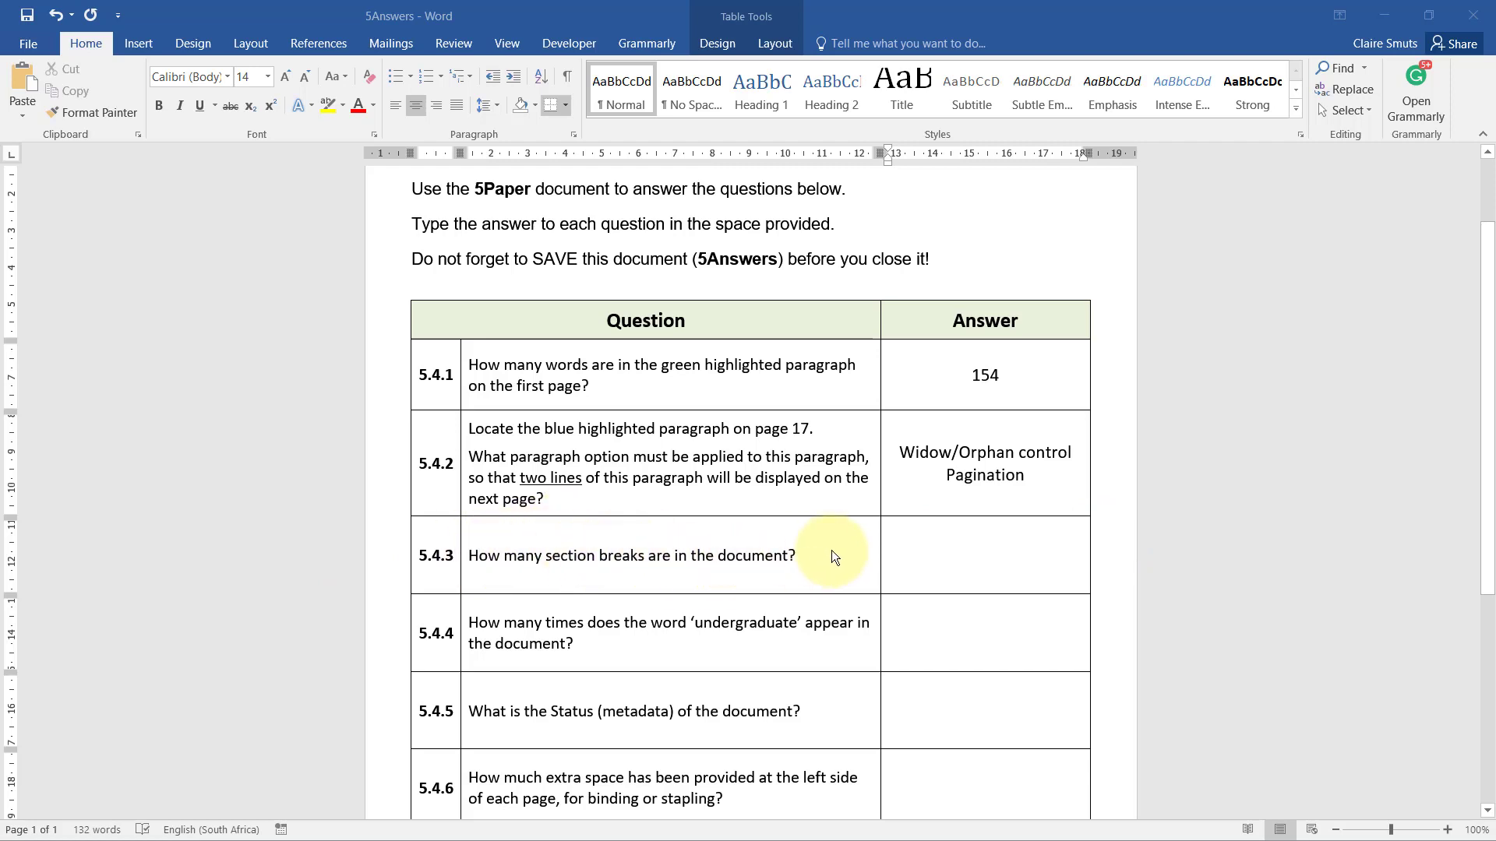
Open Advanced Find in 5Paper with the extra search options expanded.
{"action": "key", "text": "alt+Tab"}
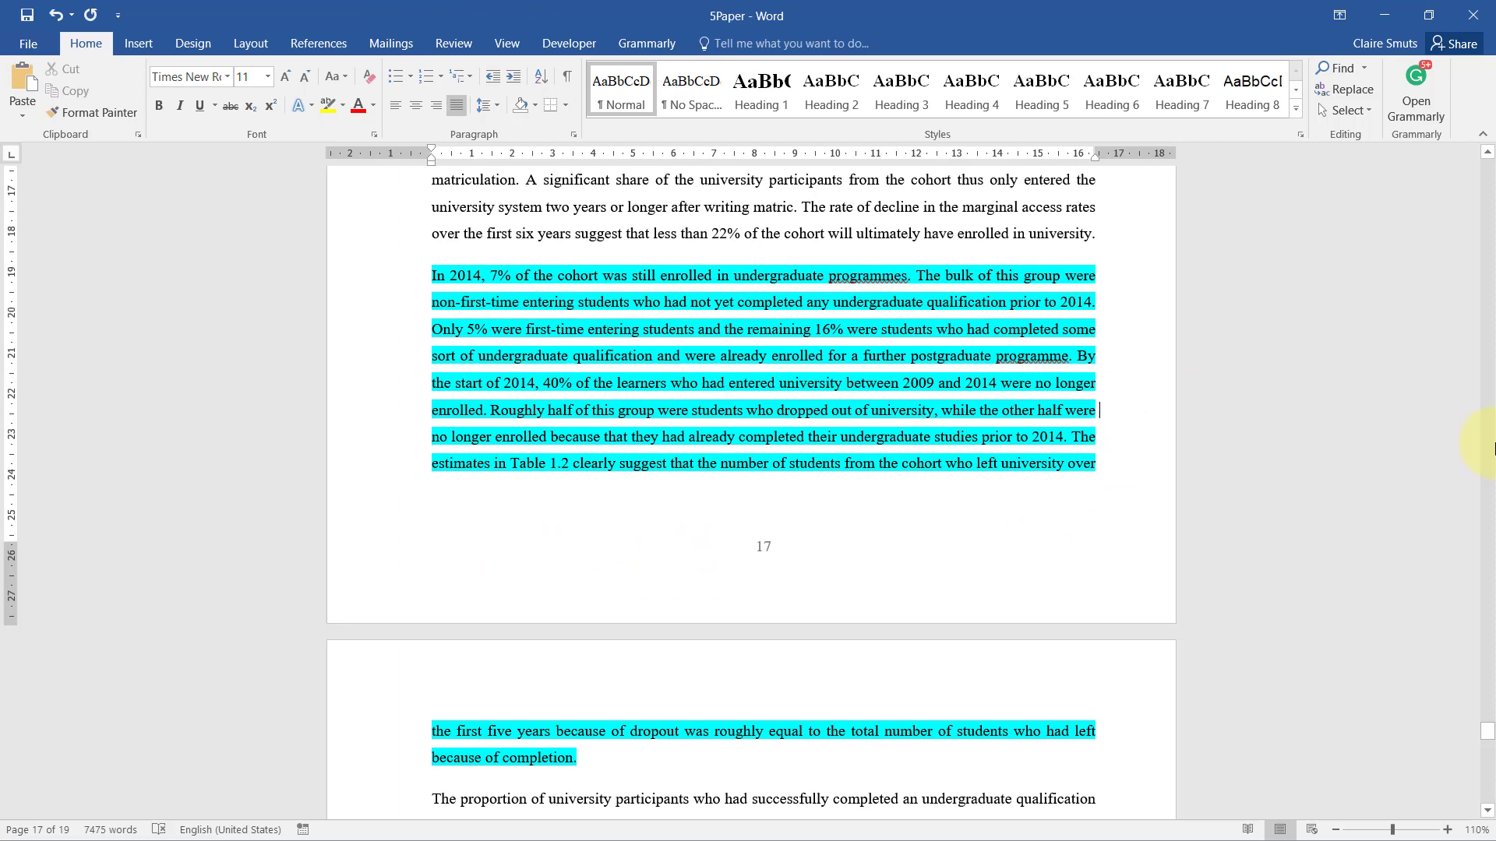
{"action": "left_click_drag", "start_coordinate": [1489, 745], "coordinate": [1489, 138]}
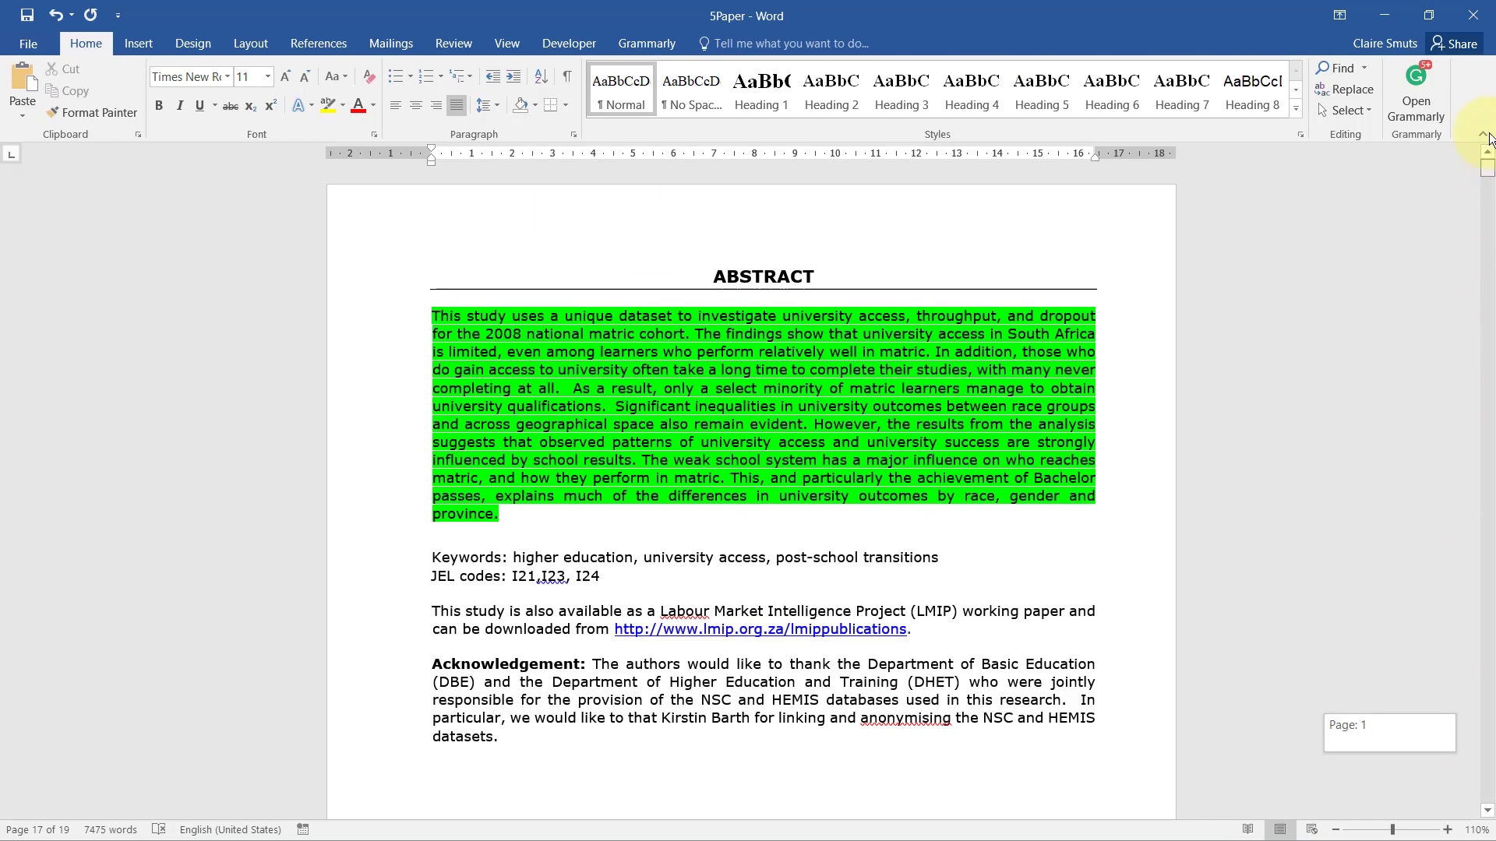
{"action": "left_click", "coordinate": [1364, 69]}
{"action": "left_click", "coordinate": [1362, 117]}
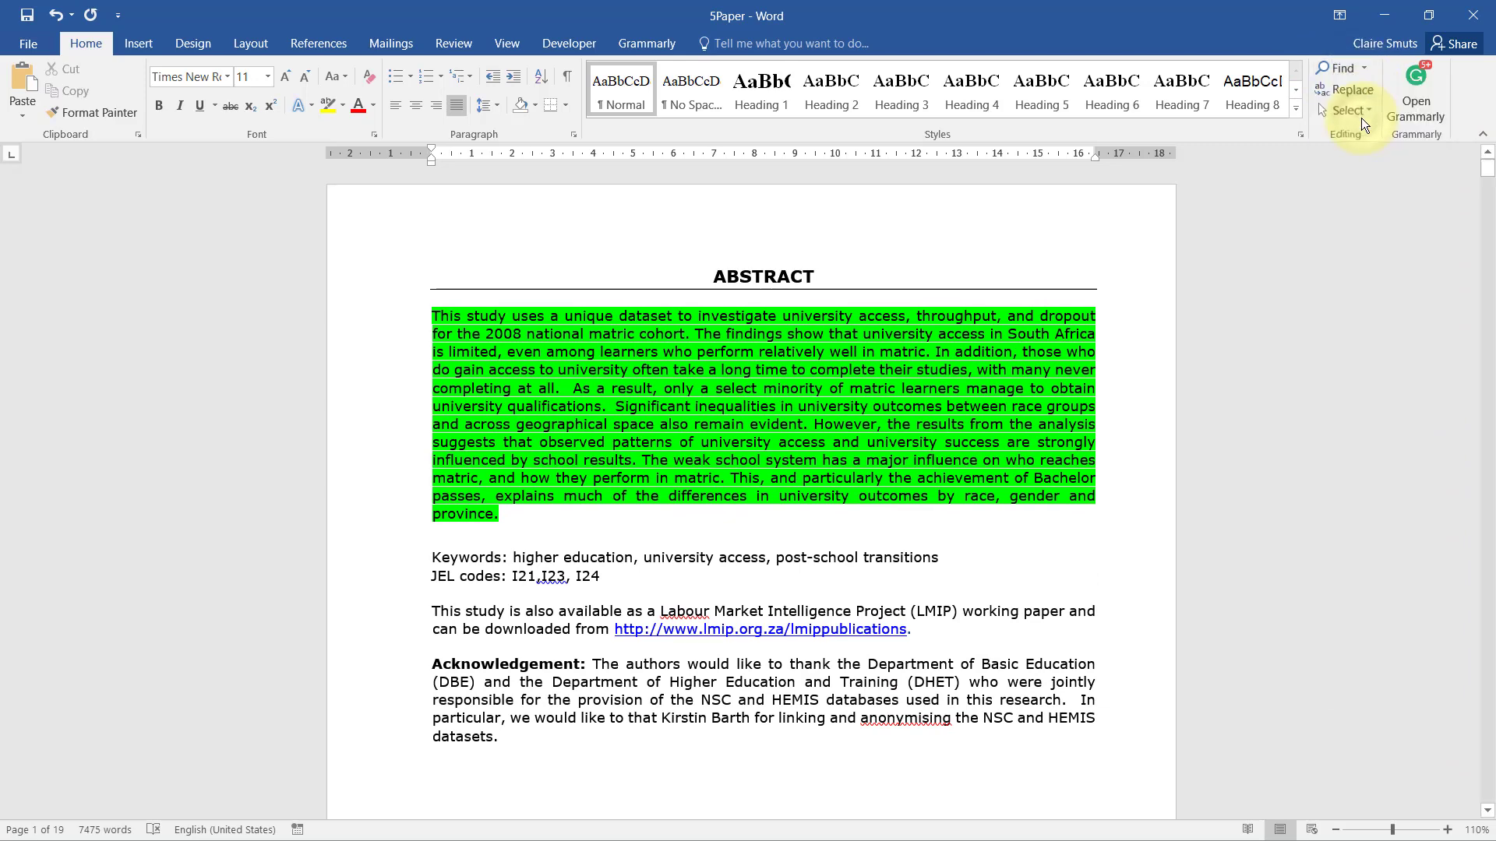
{"action": "left_click", "coordinate": [473, 591]}
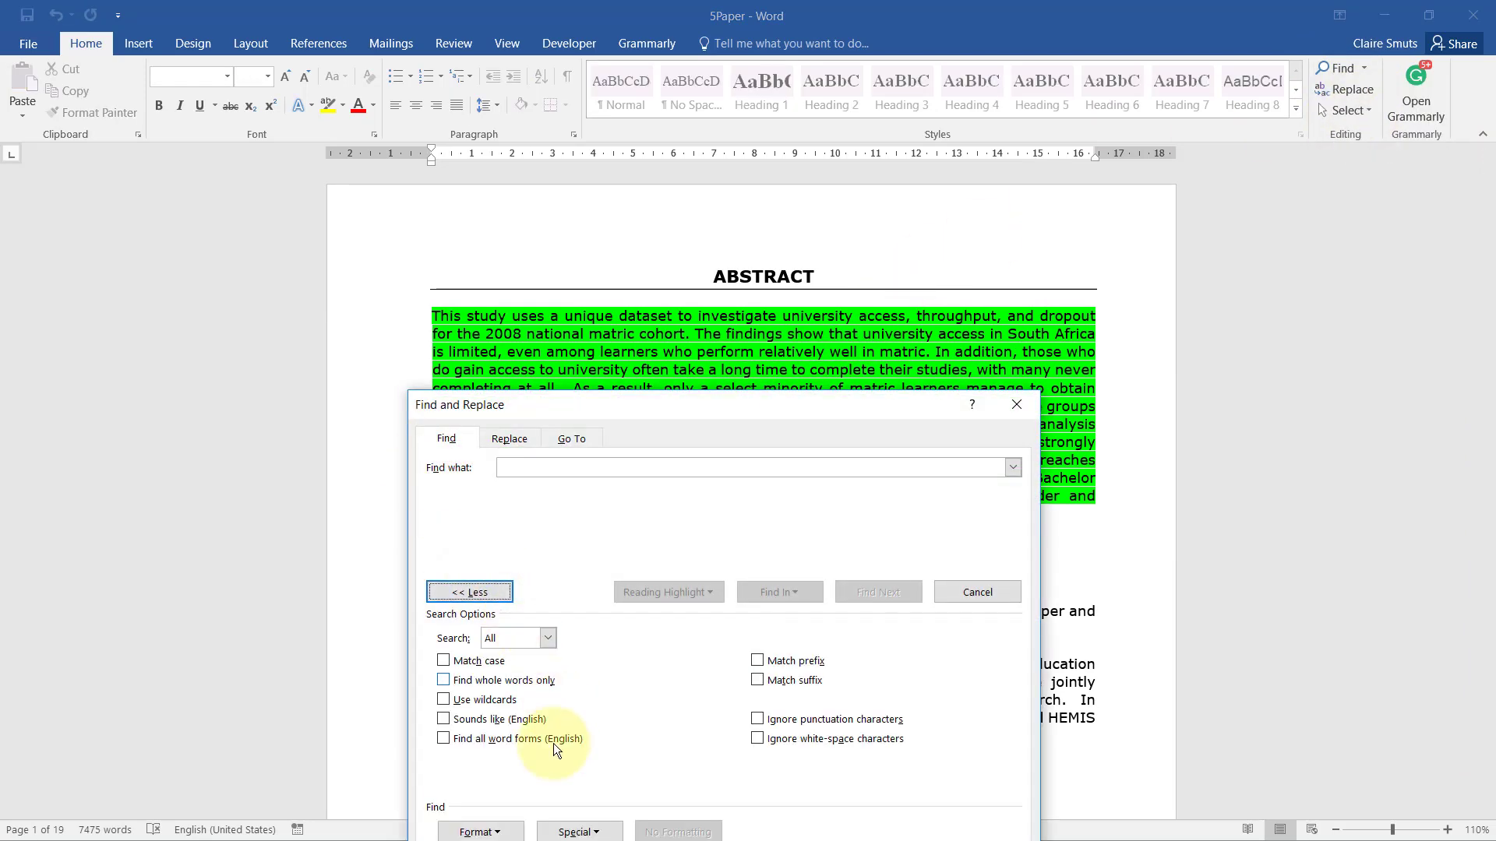
{"action": "left_click_drag", "start_coordinate": [692, 407], "coordinate": [764, 202]}
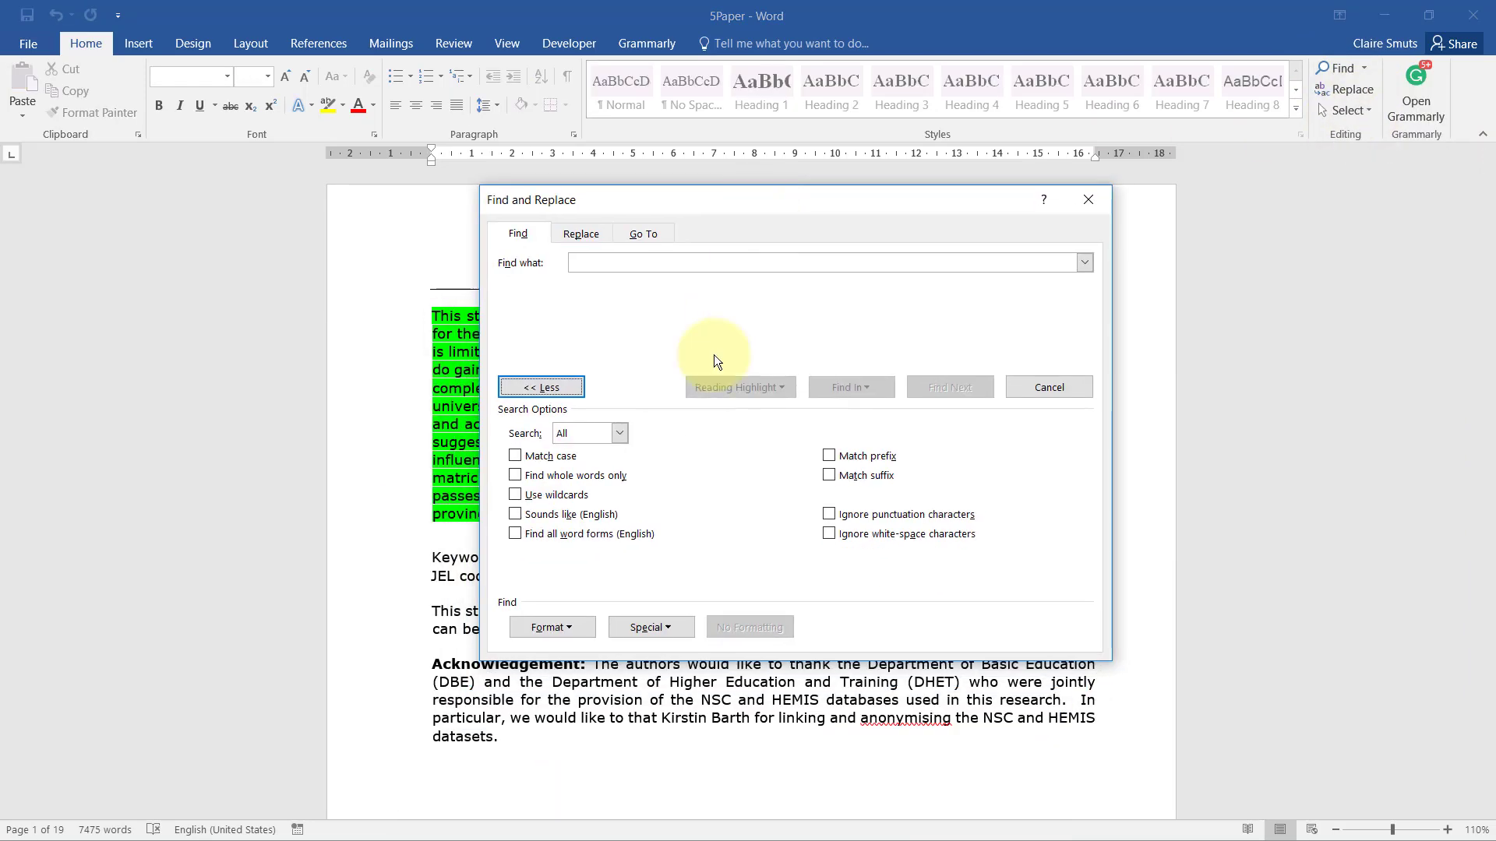
Search for Section Break with Highlight All and Find Next; no matches found.
{"action": "left_click", "coordinate": [633, 628]}
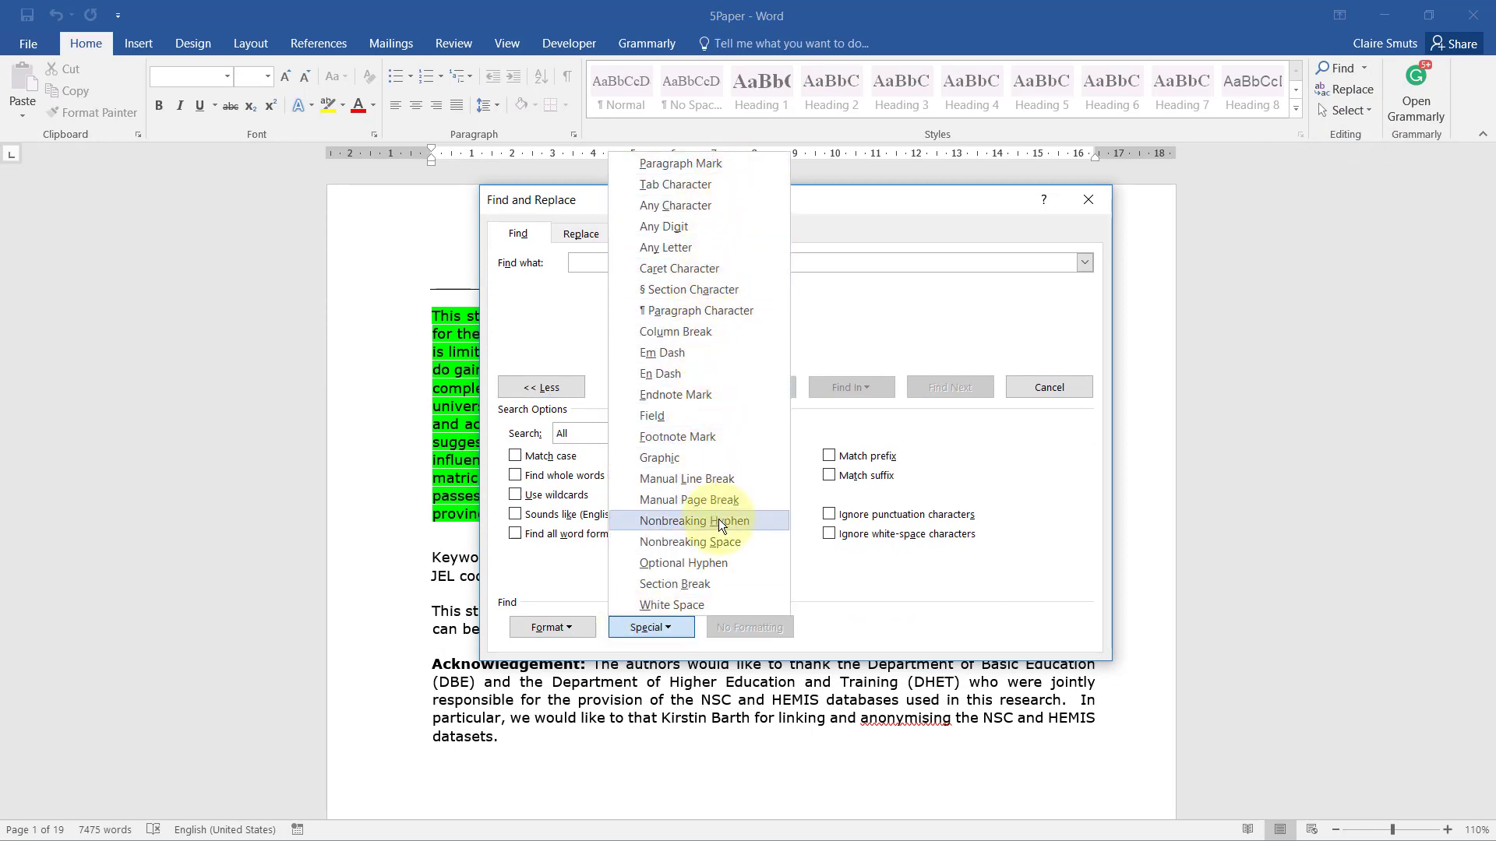
{"action": "left_click", "coordinate": [678, 585]}
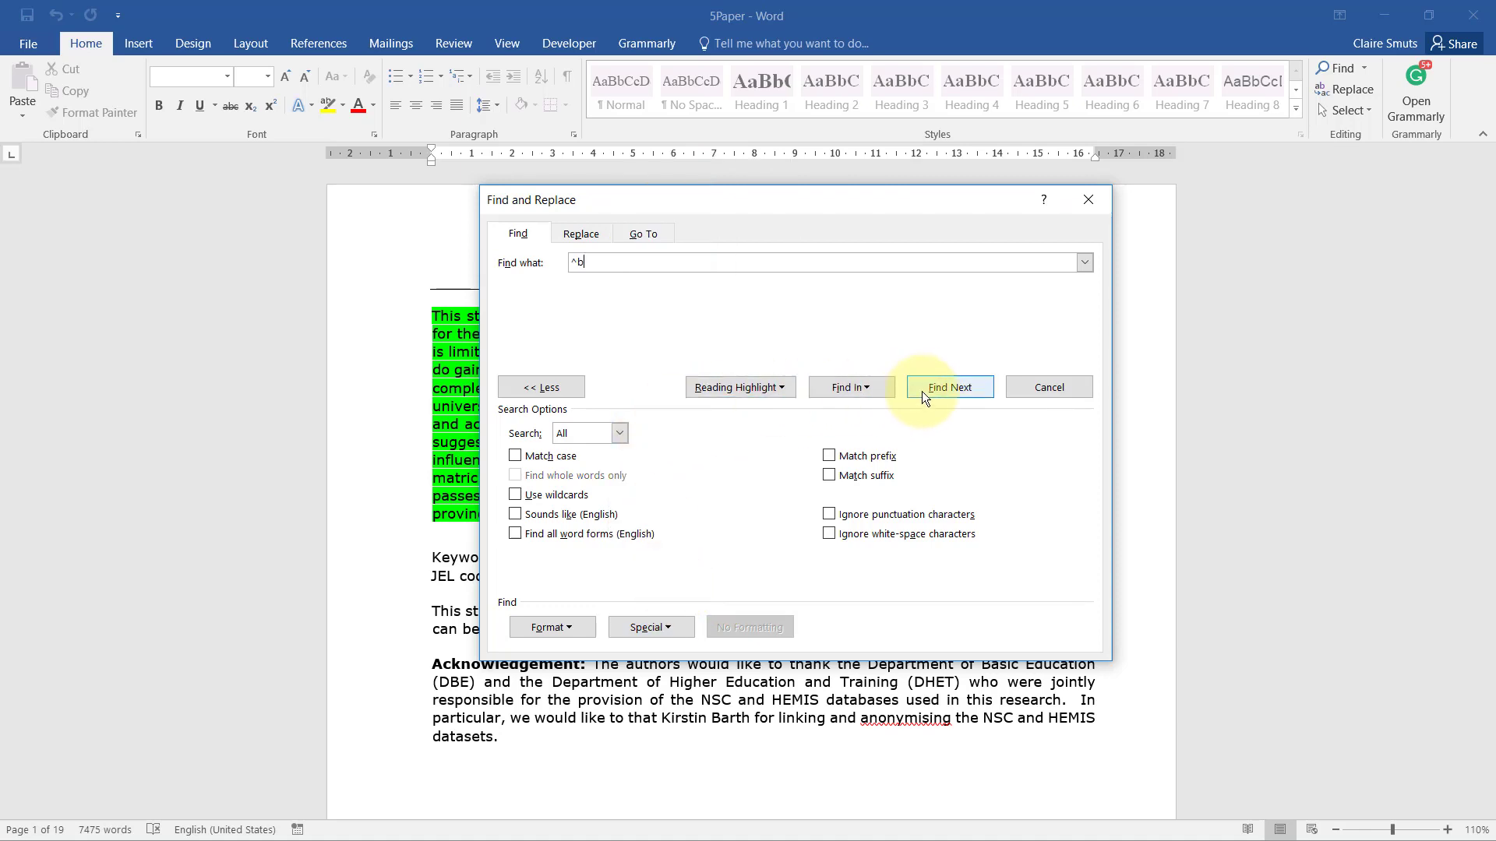
{"action": "left_click", "coordinate": [768, 392]}
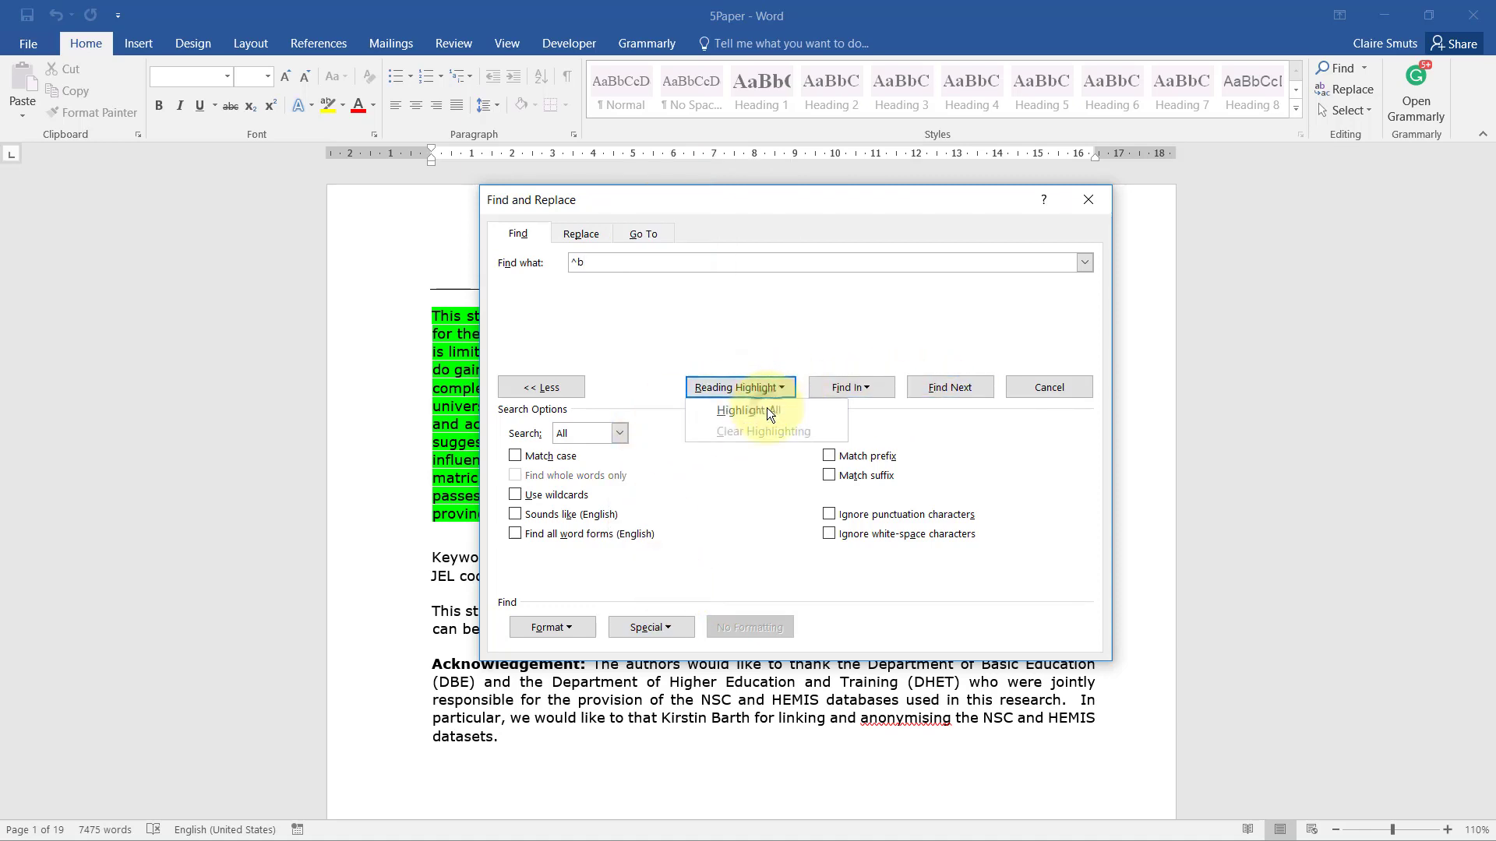
{"action": "left_click", "coordinate": [767, 408]}
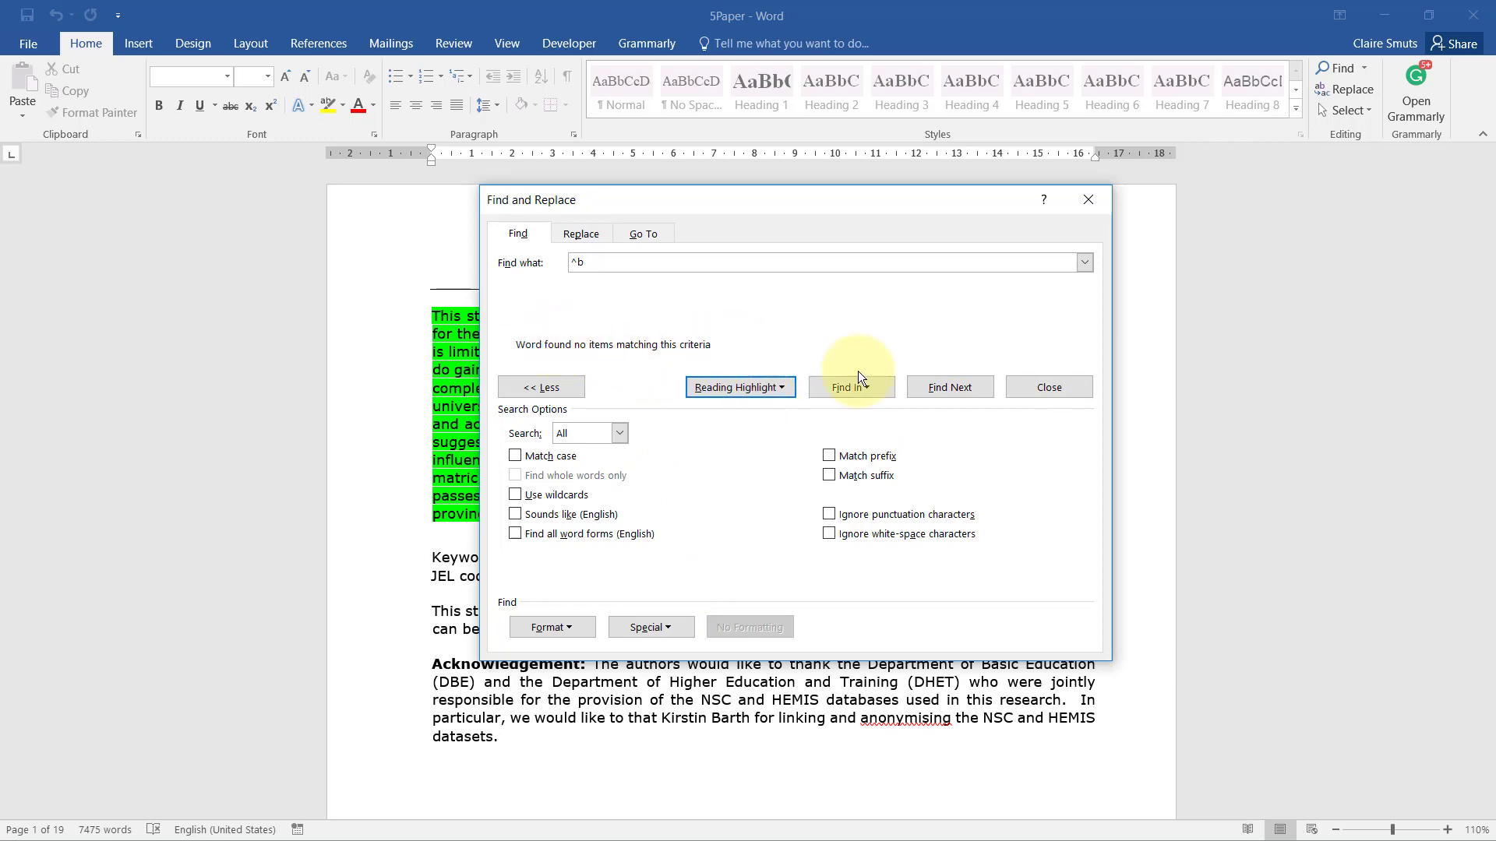
{"action": "left_click", "coordinate": [924, 389]}
{"action": "left_click", "coordinate": [758, 490]}
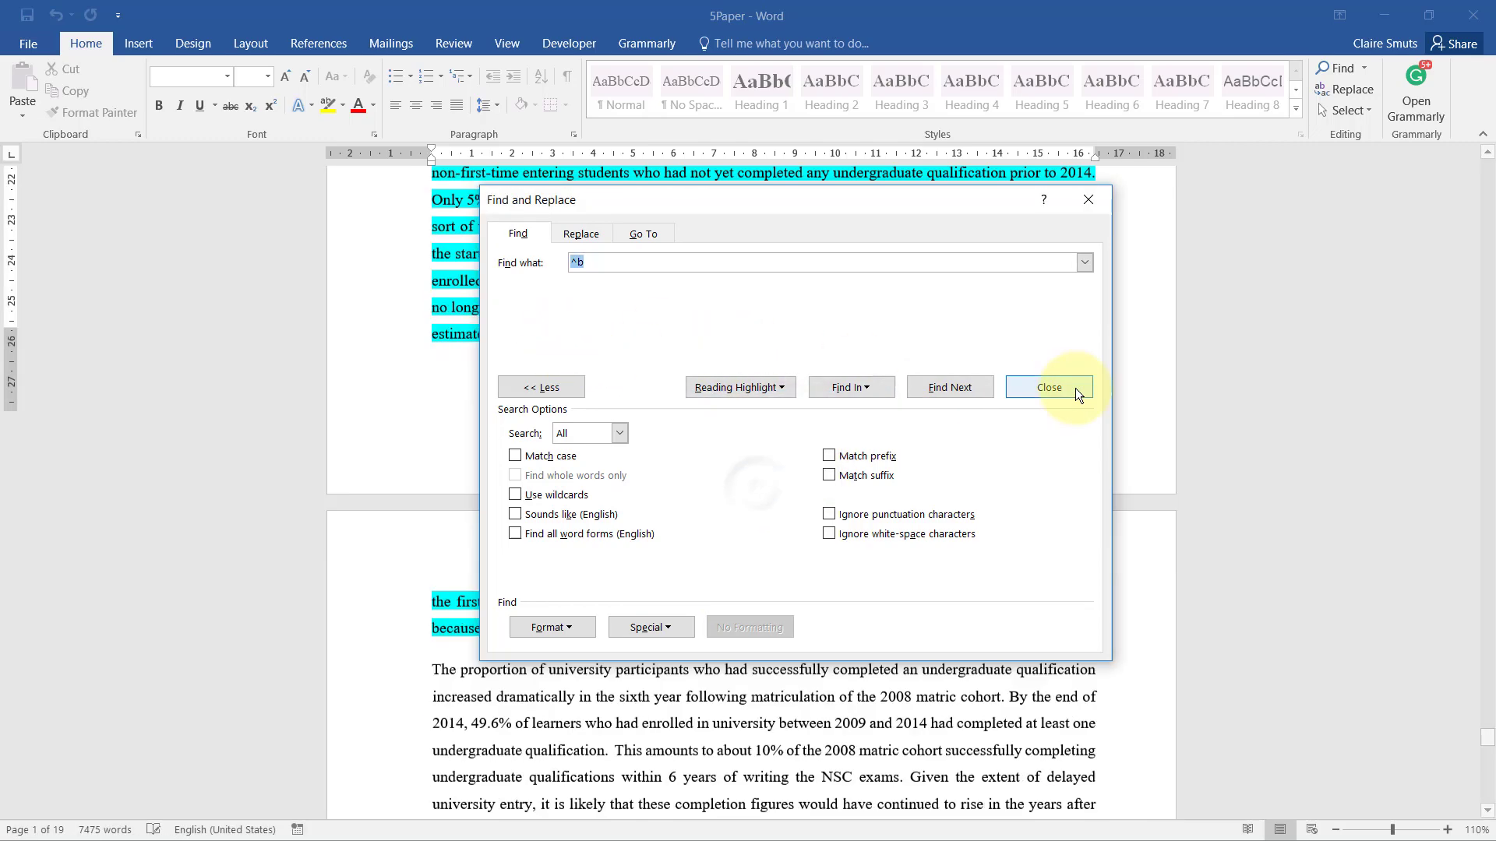
Close Find, show formatting marks, and click after 5Paper's final paragraph on the last page.
{"action": "left_click", "coordinate": [1054, 387]}
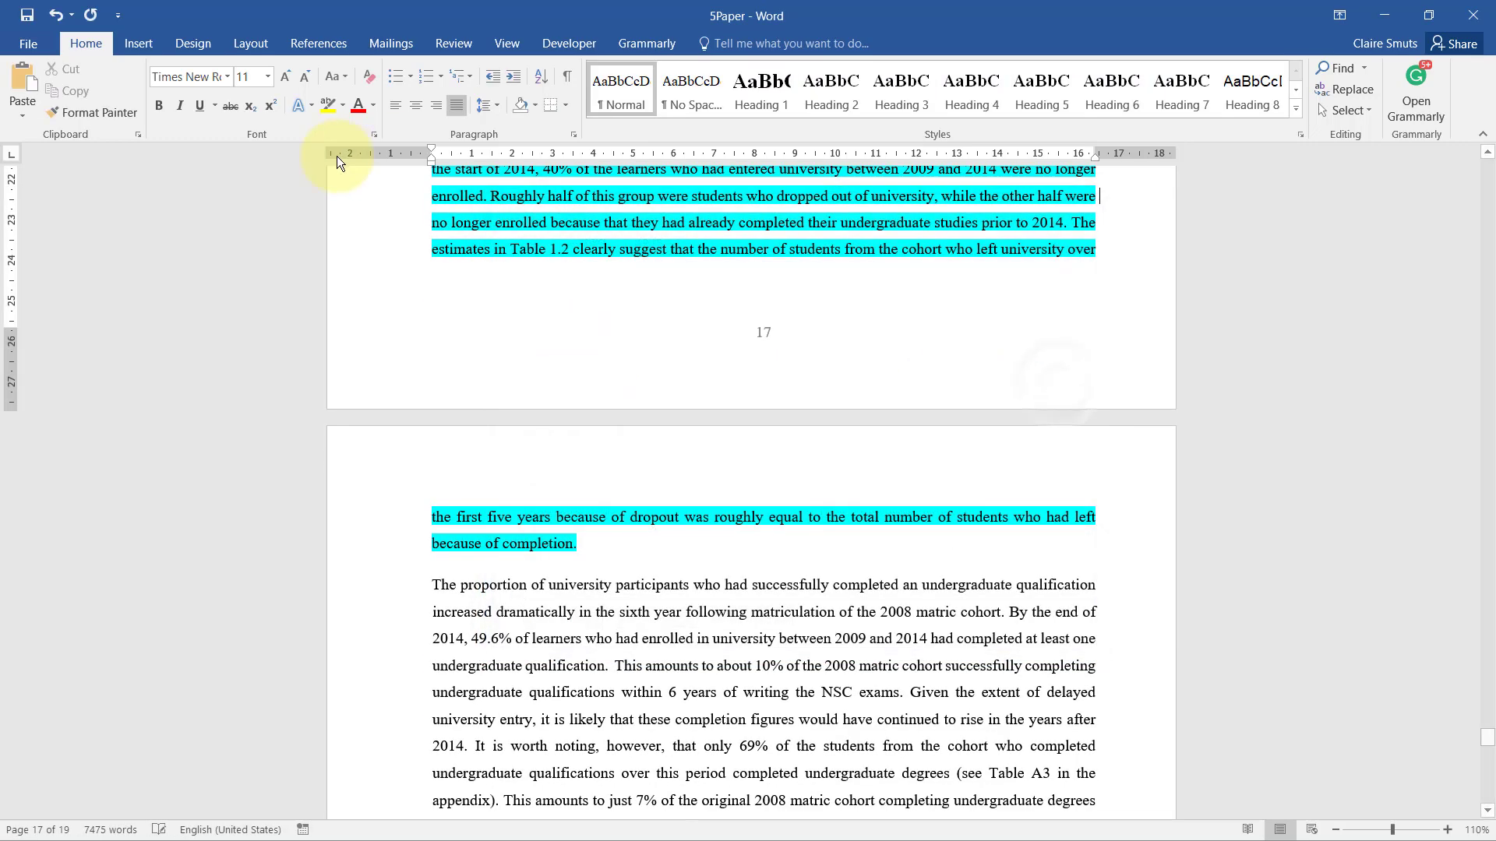
{"action": "left_click", "coordinate": [566, 79]}
{"action": "left_click_drag", "start_coordinate": [1487, 746], "coordinate": [1486, 184]}
{"action": "scroll", "coordinate": [1061, 448], "scroll_direction": "down", "scroll_amount": 3}
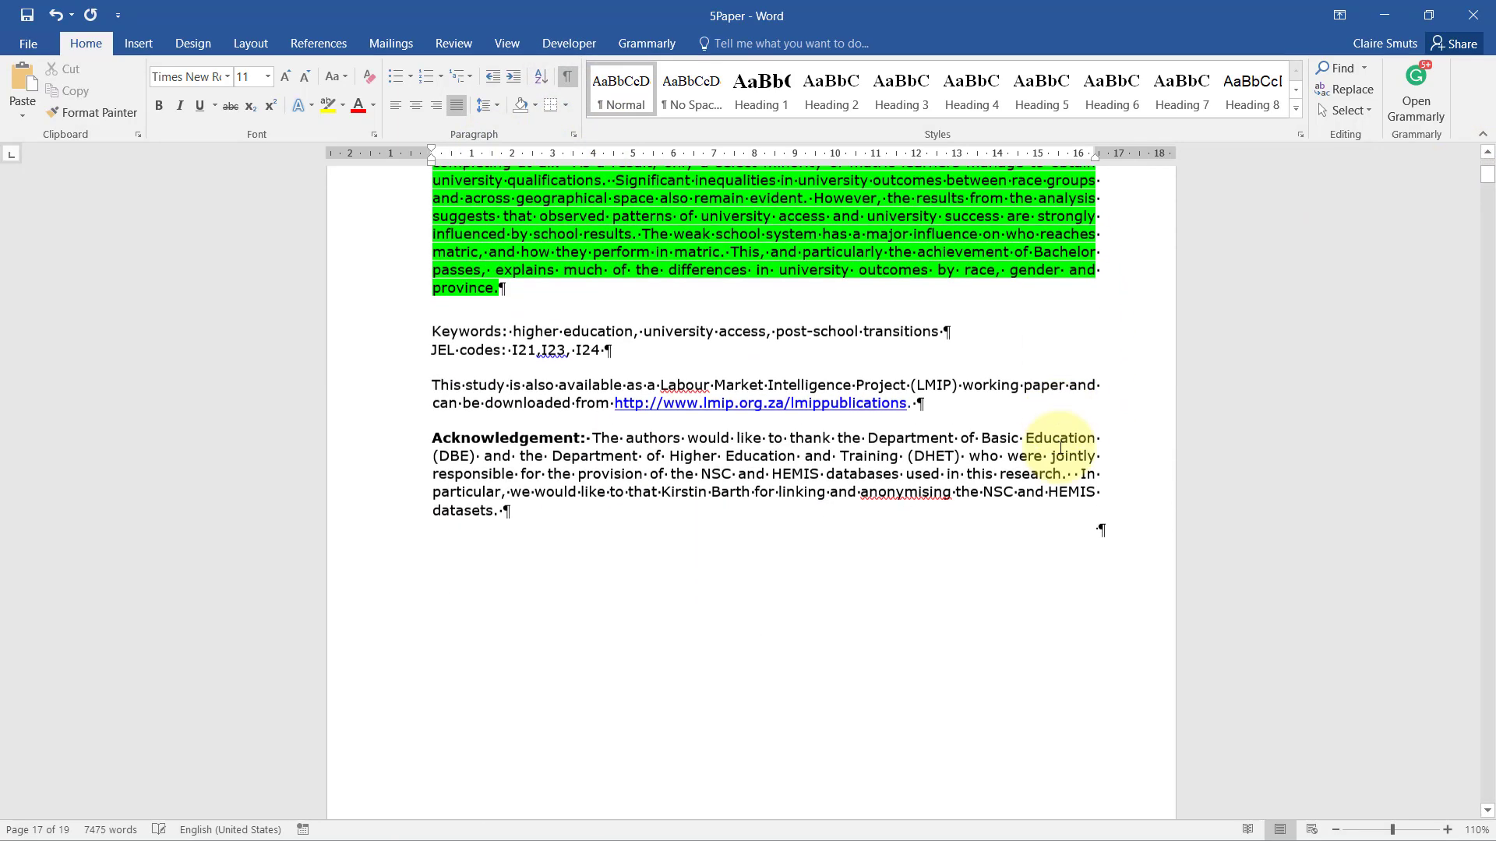
{"action": "scroll", "coordinate": [1044, 468], "scroll_direction": "down", "scroll_amount": 15}
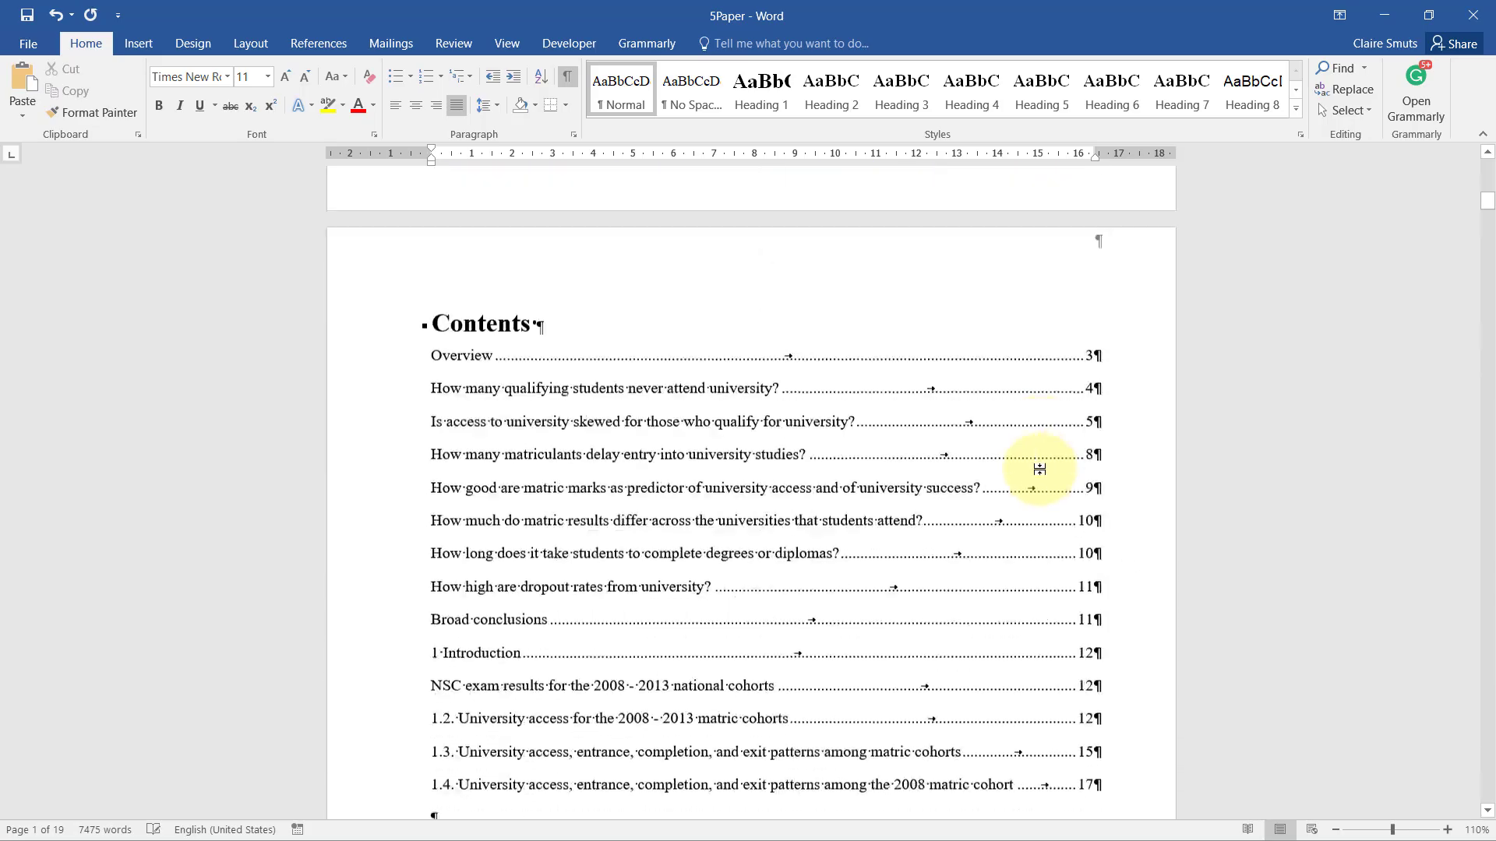
{"action": "scroll", "coordinate": [1042, 468], "scroll_direction": "down", "scroll_amount": 20}
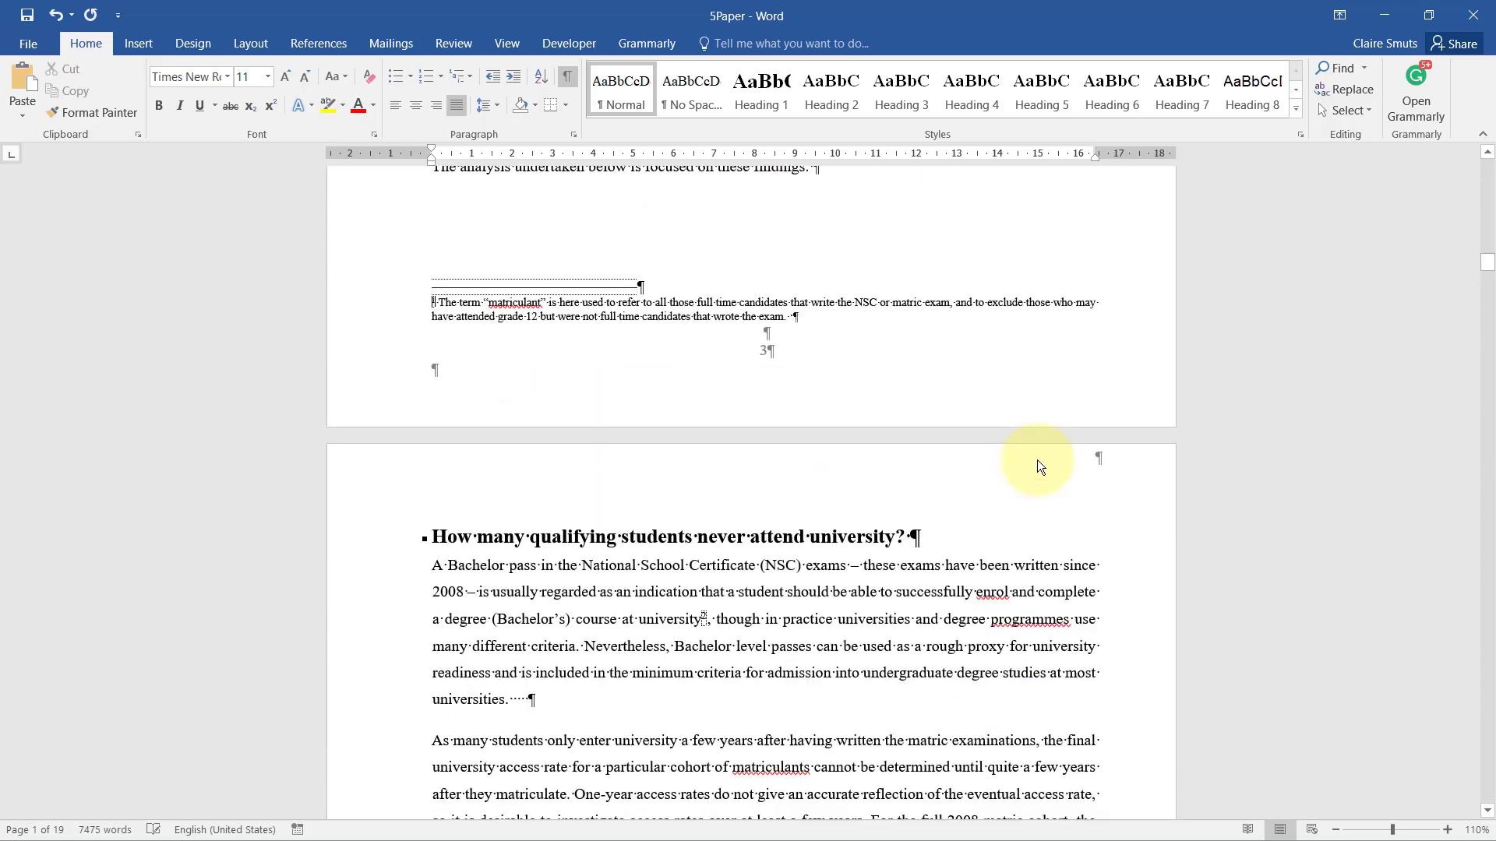
{"action": "scroll", "coordinate": [1040, 450], "scroll_direction": "down", "scroll_amount": 20}
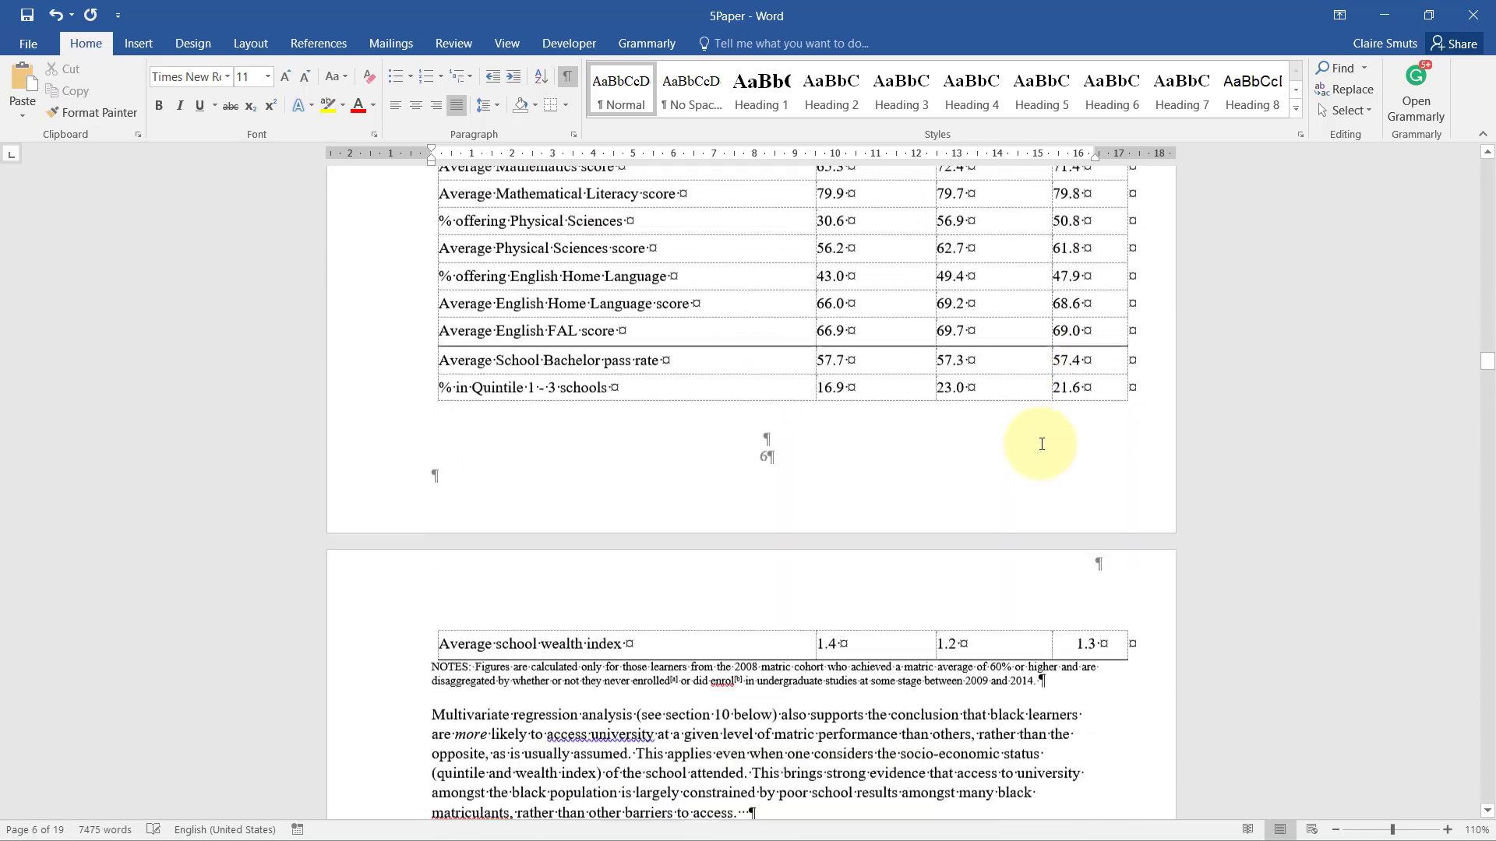
{"action": "scroll", "coordinate": [1041, 445], "scroll_direction": "down", "scroll_amount": 20}
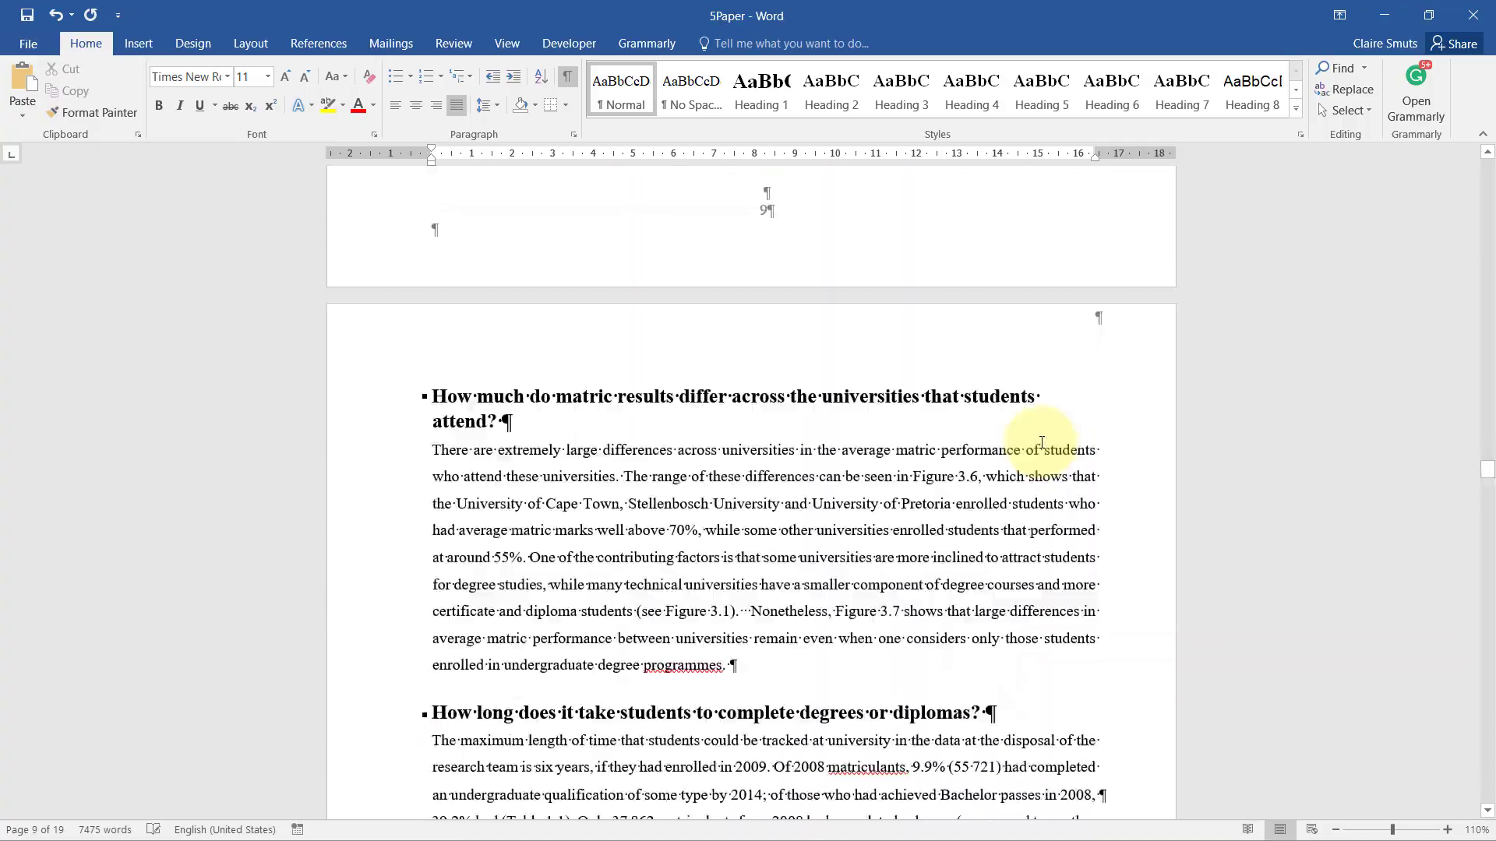
{"action": "scroll", "coordinate": [1042, 442], "scroll_direction": "down", "scroll_amount": 20}
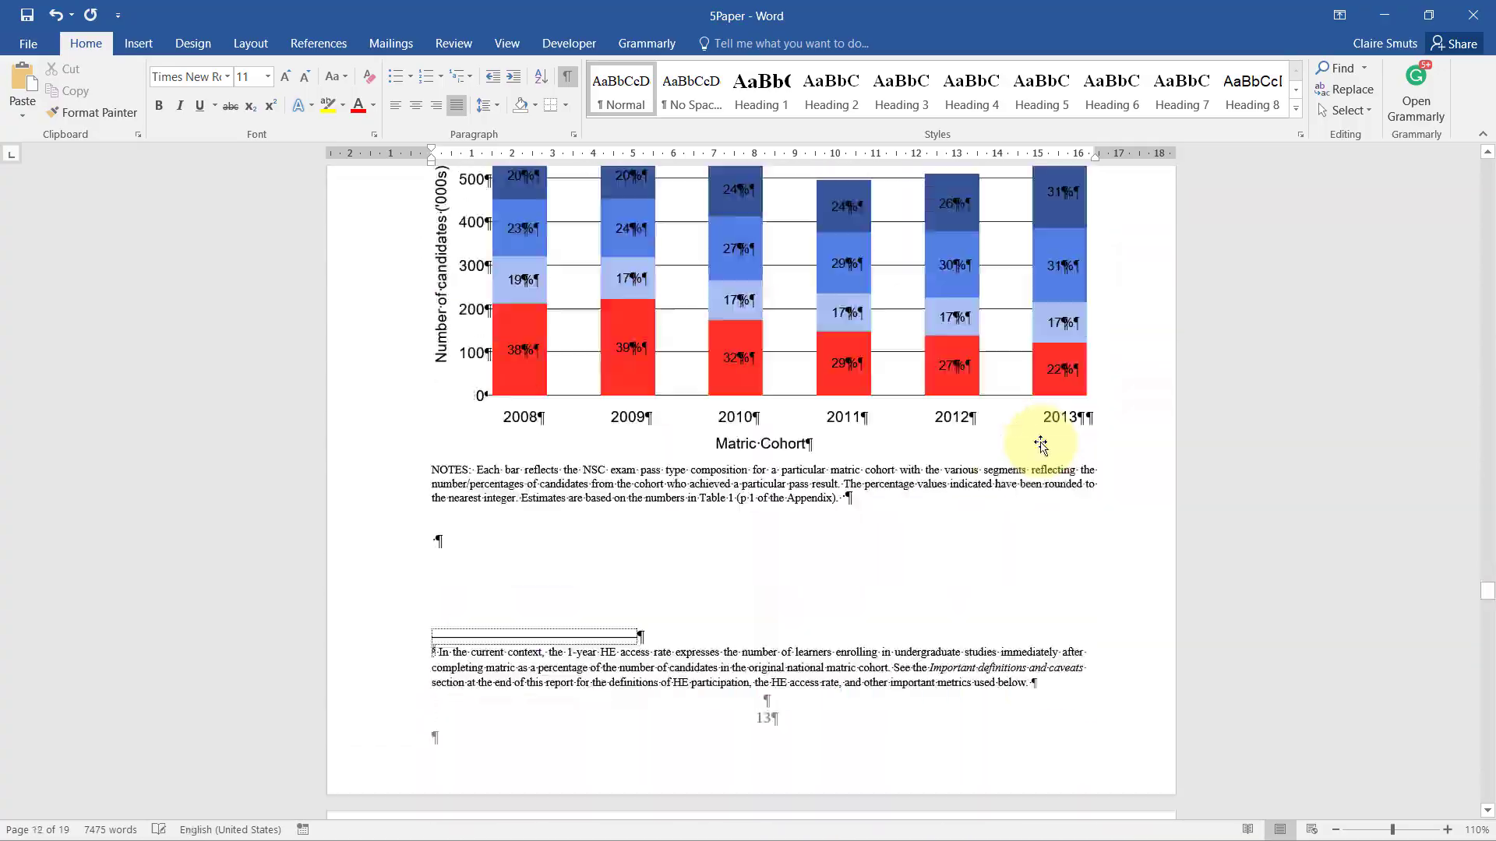
{"action": "scroll", "coordinate": [1041, 443], "scroll_direction": "down", "scroll_amount": 20}
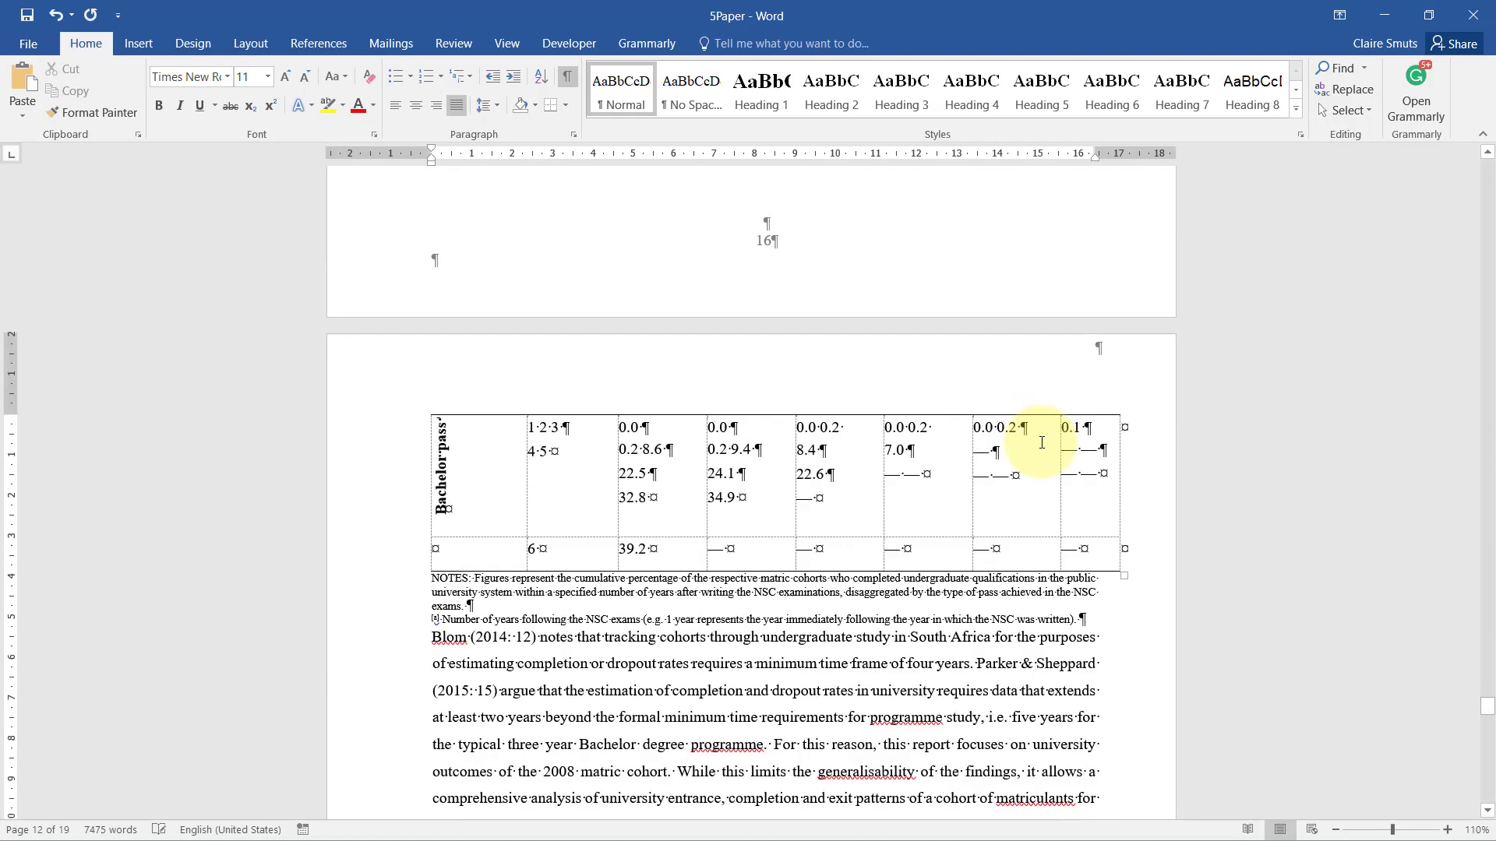
{"action": "scroll", "coordinate": [1030, 438], "scroll_direction": "down", "scroll_amount": 20}
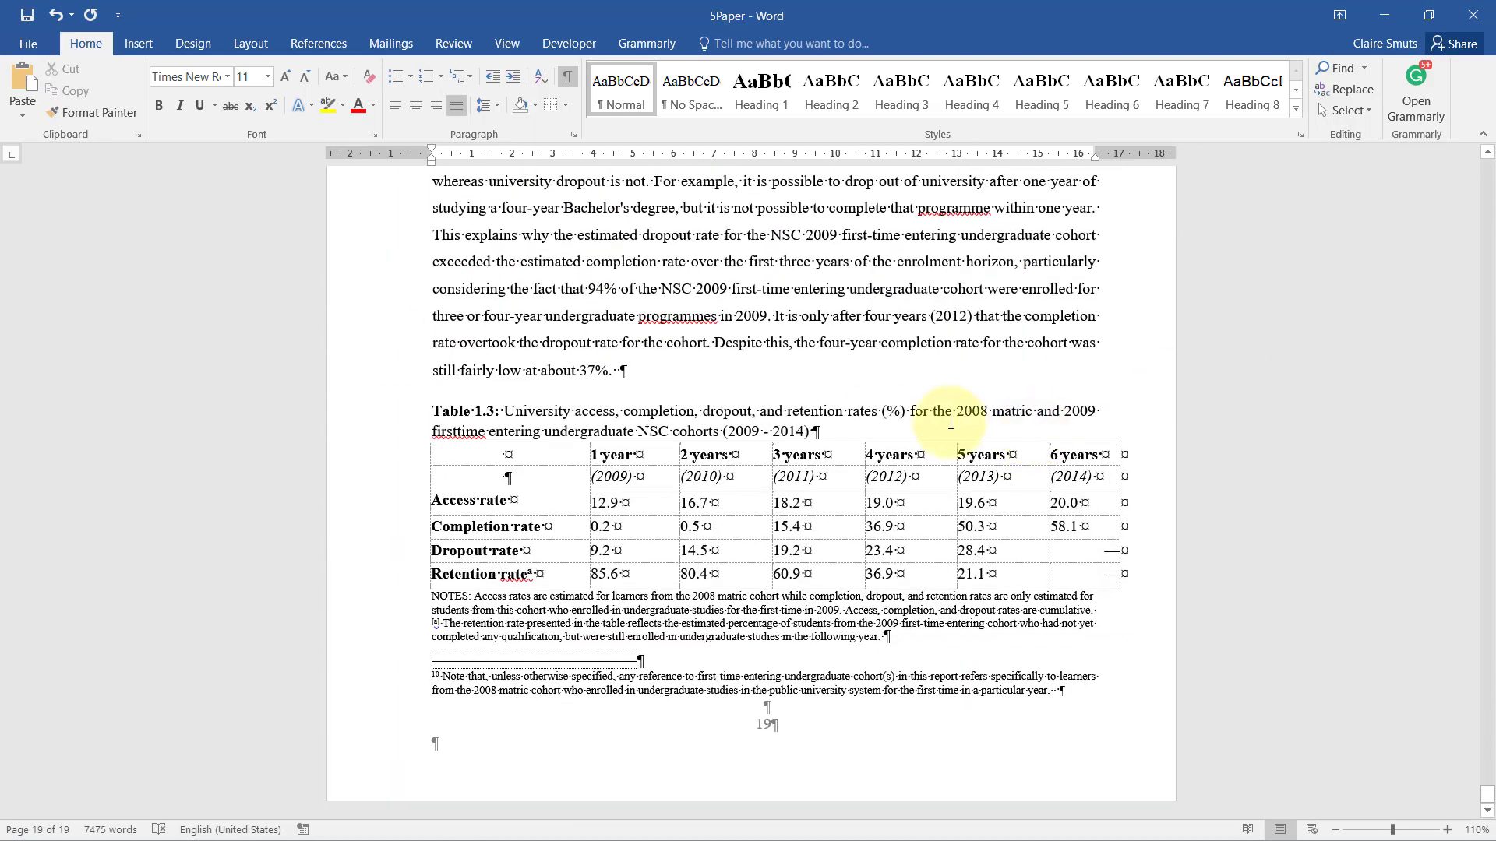
{"action": "left_click", "coordinate": [664, 367]}
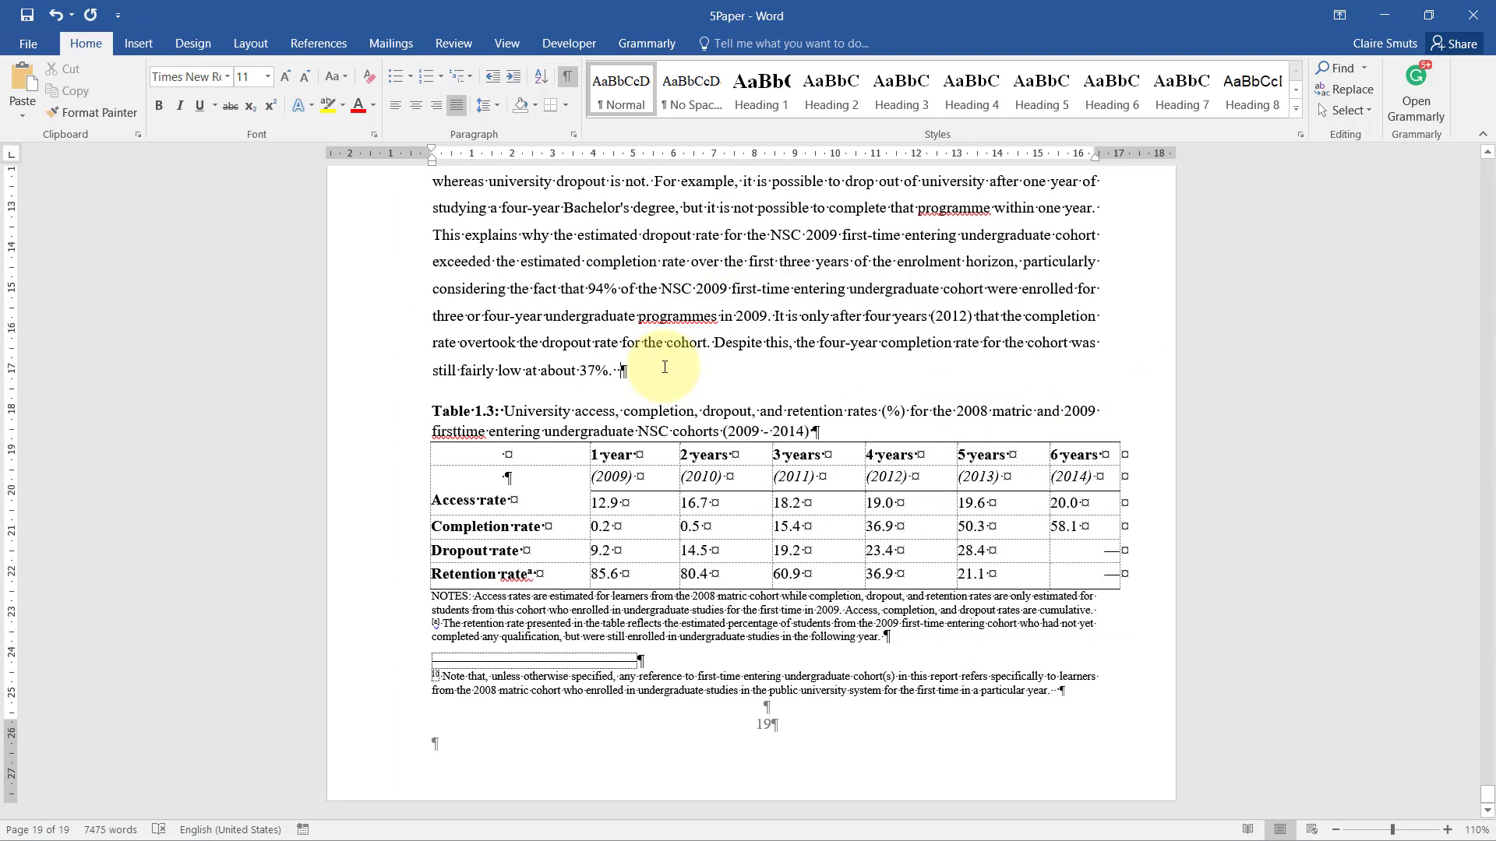
Enter 'None 0' in the 5.4.3 answer cell of 5Answers, then return to 5Paper.
{"action": "key", "text": "alt+Tab"}
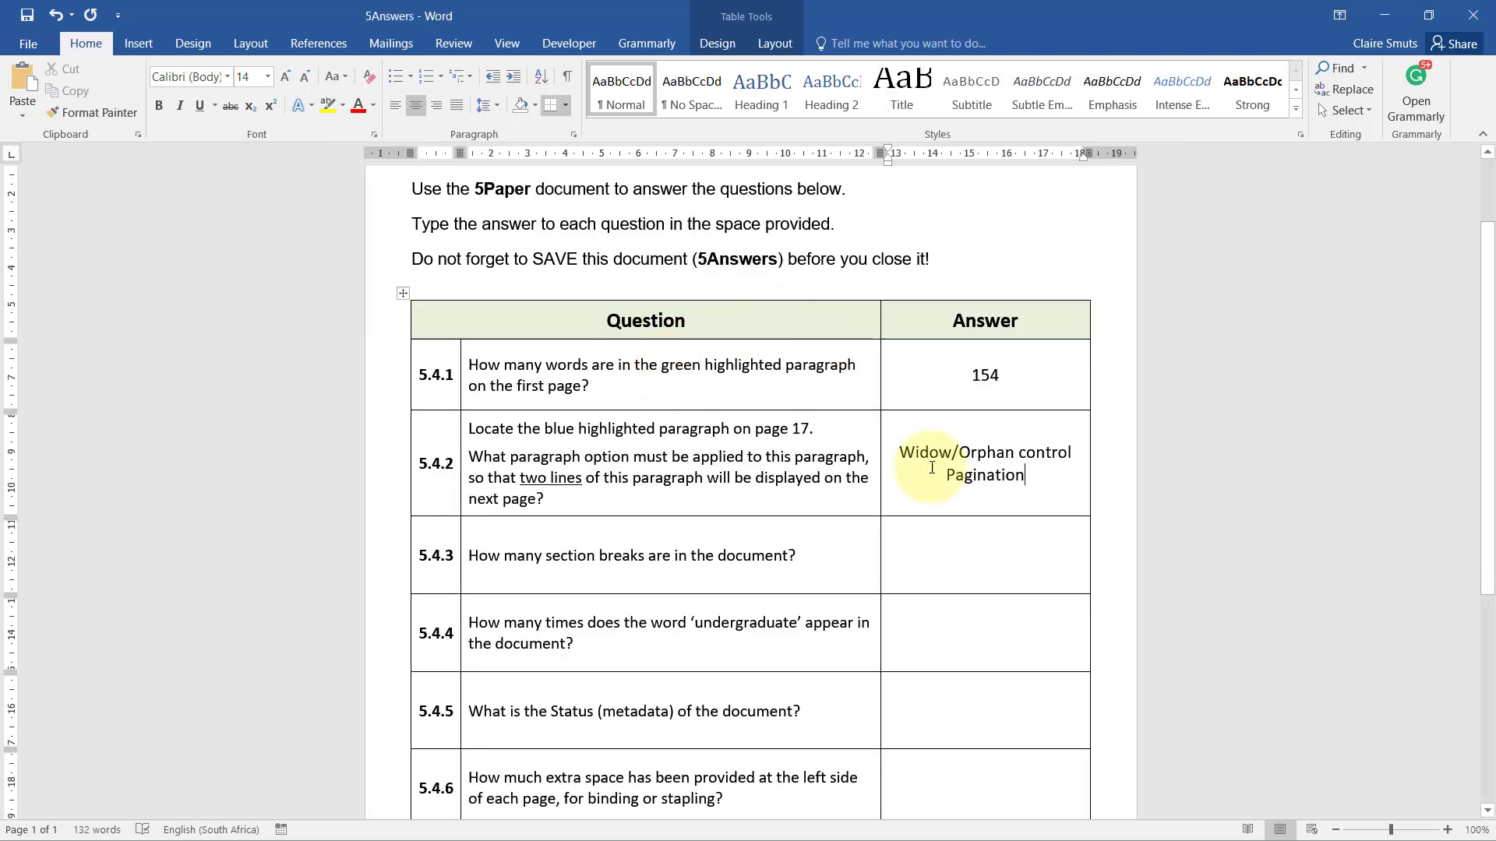
{"action": "left_click", "coordinate": [996, 559]}
{"action": "type", "text": "None"}
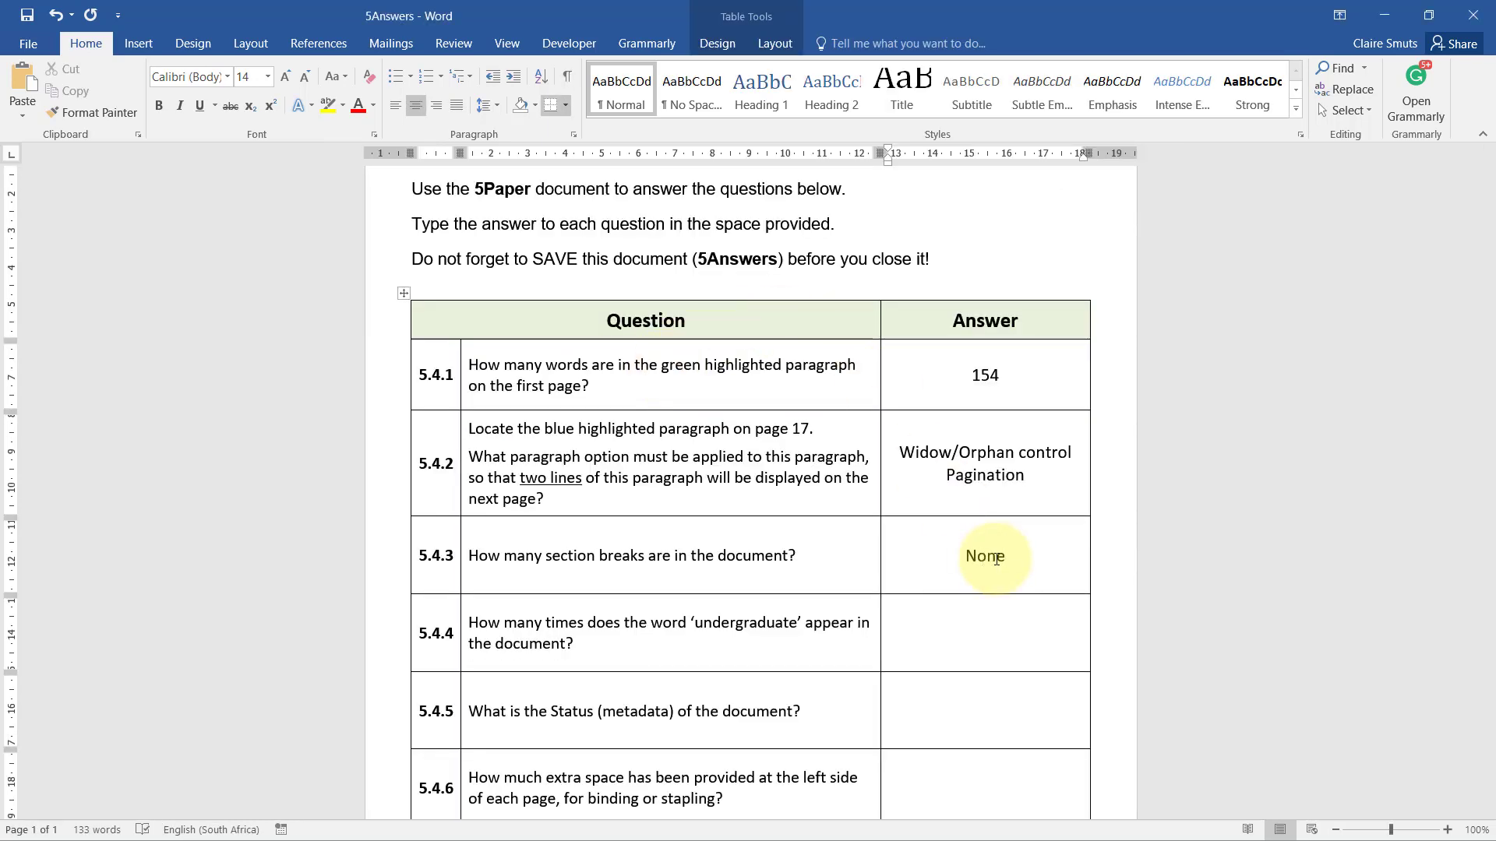
{"action": "type", "text": " 0"}
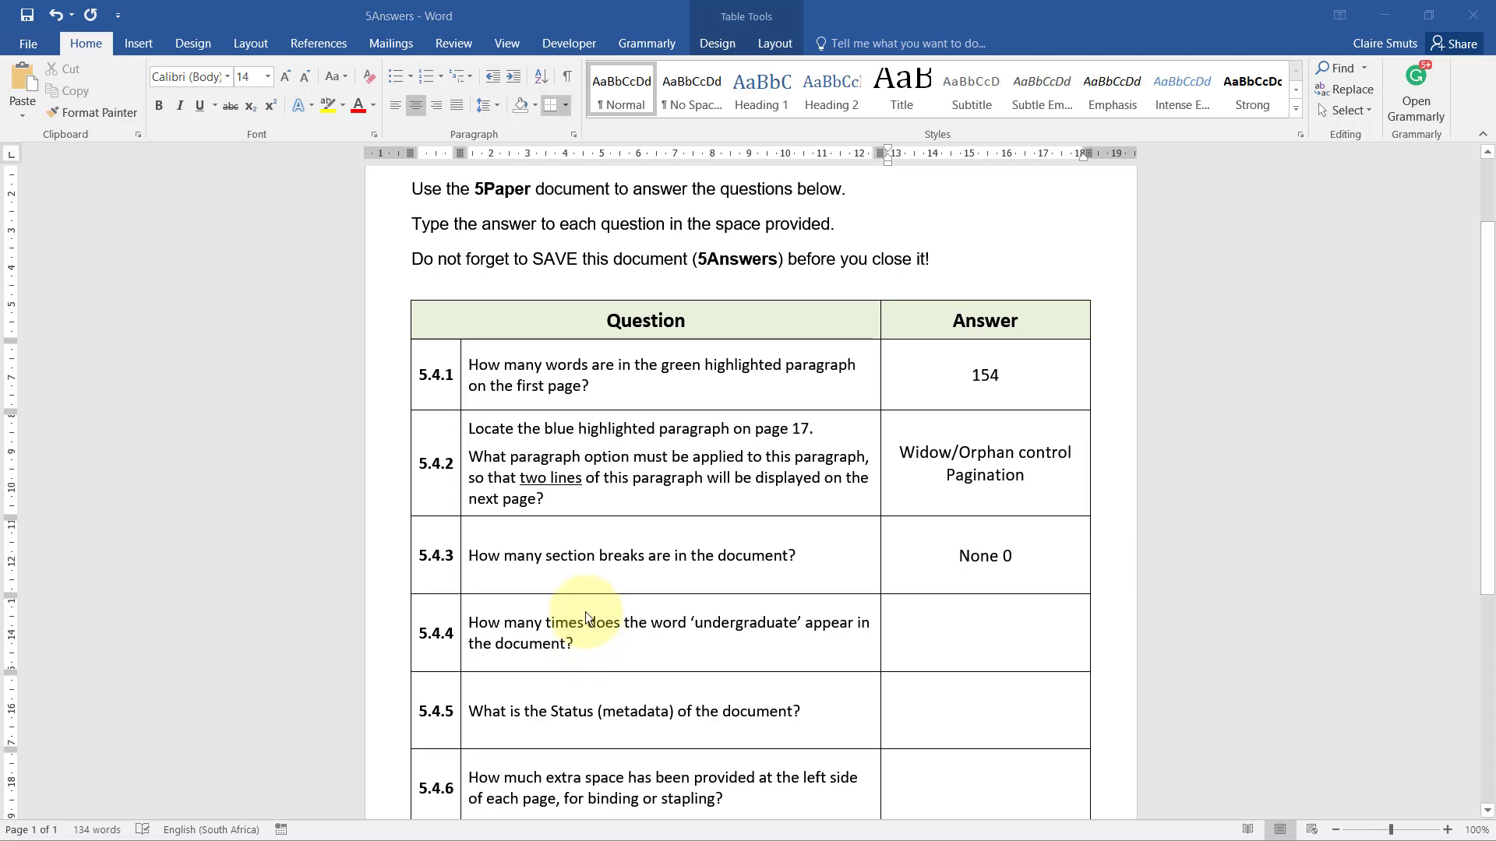
{"action": "key", "text": "alt+Tab"}
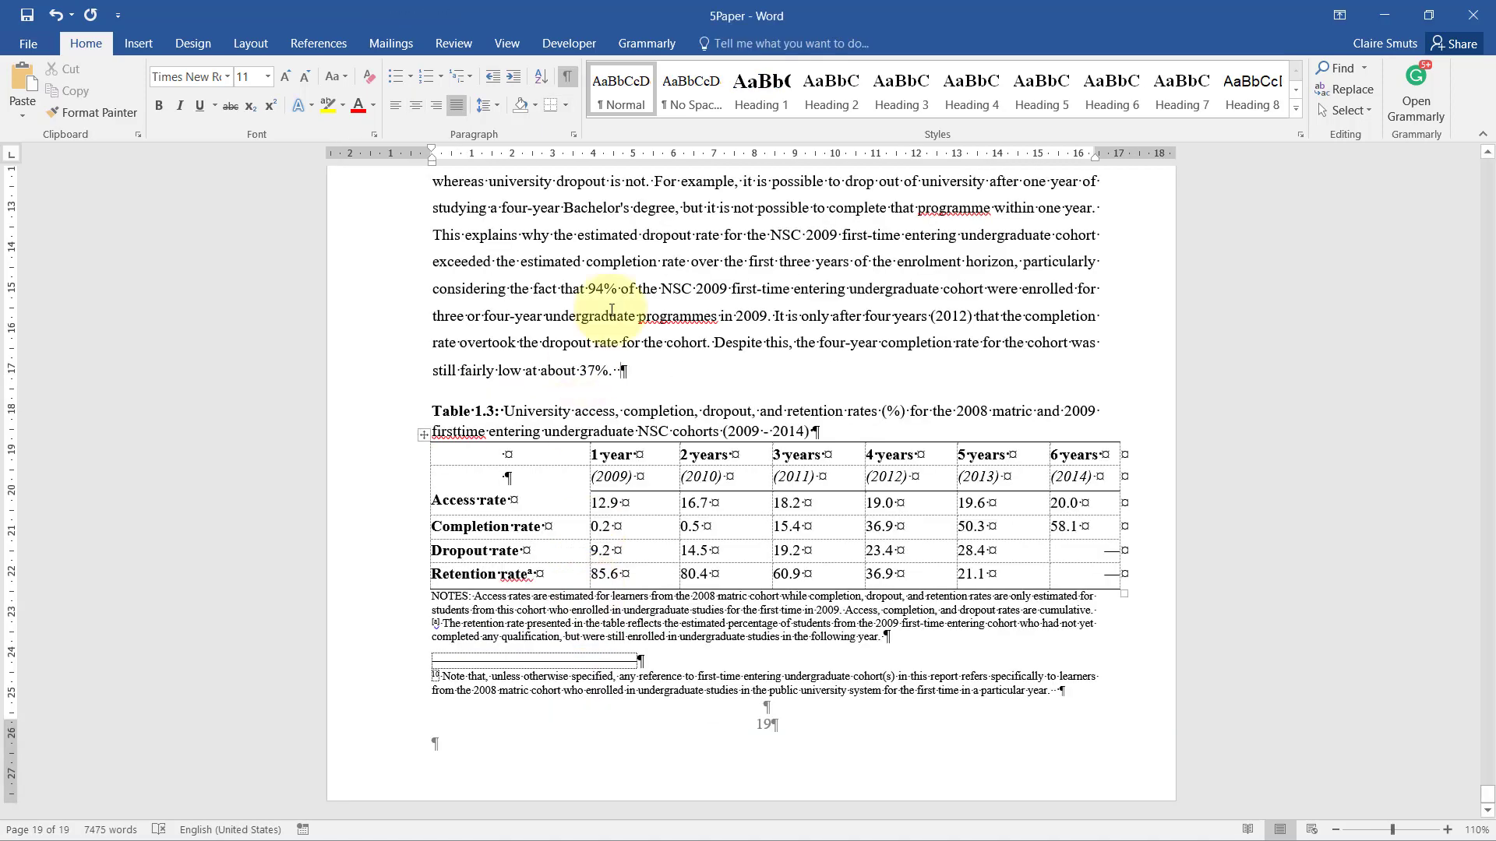
Use Advanced Find to highlight every occurrence of 'undergraduate' in 5Paper.
{"action": "left_click", "coordinate": [1364, 69]}
{"action": "left_click", "coordinate": [1371, 110]}
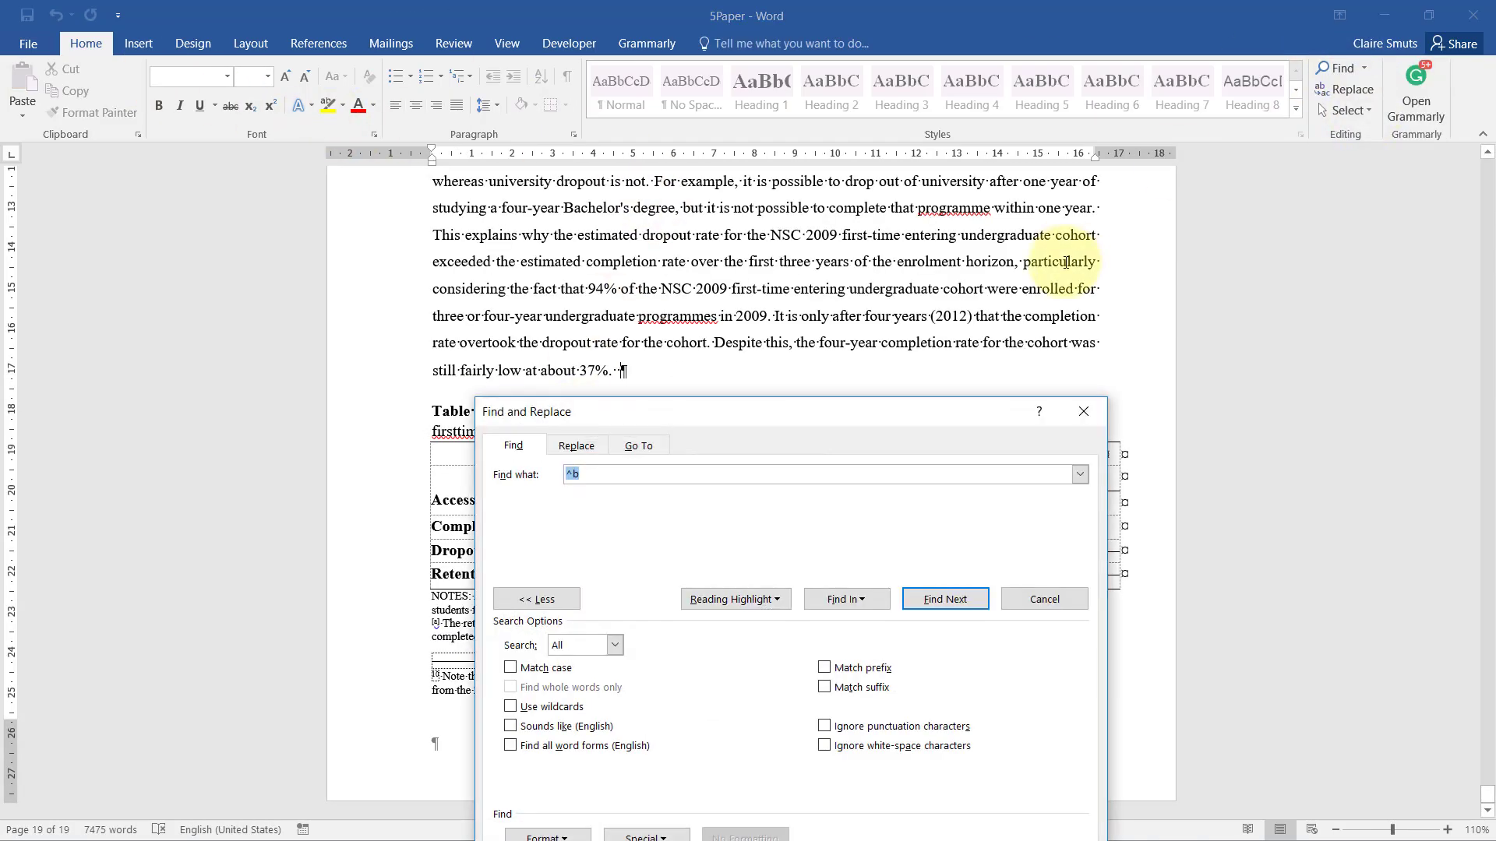
{"action": "type", "text": "undergraduate"}
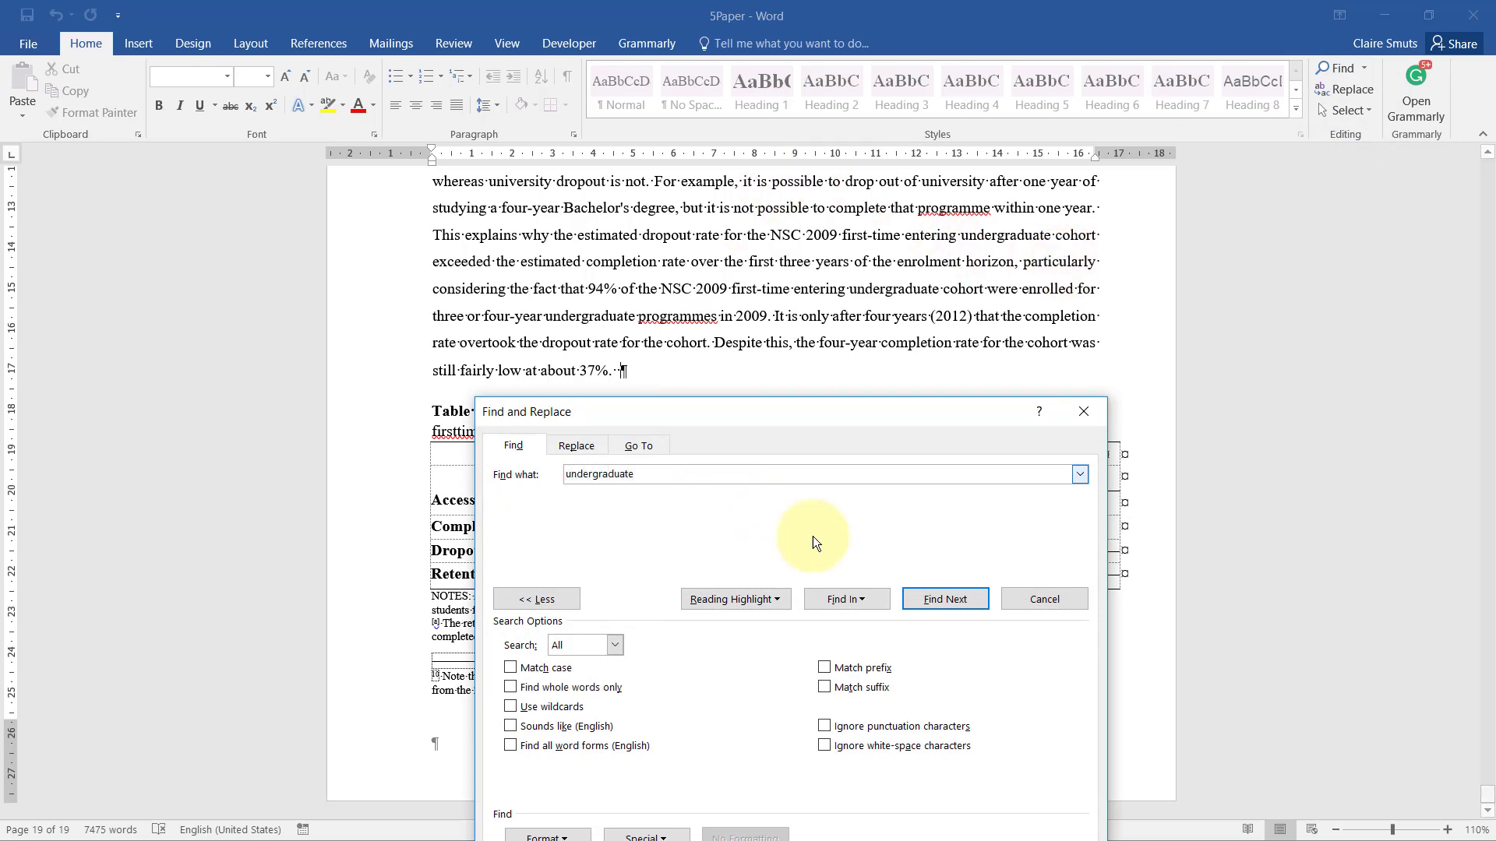
{"action": "left_click", "coordinate": [746, 601]}
{"action": "left_click", "coordinate": [768, 626]}
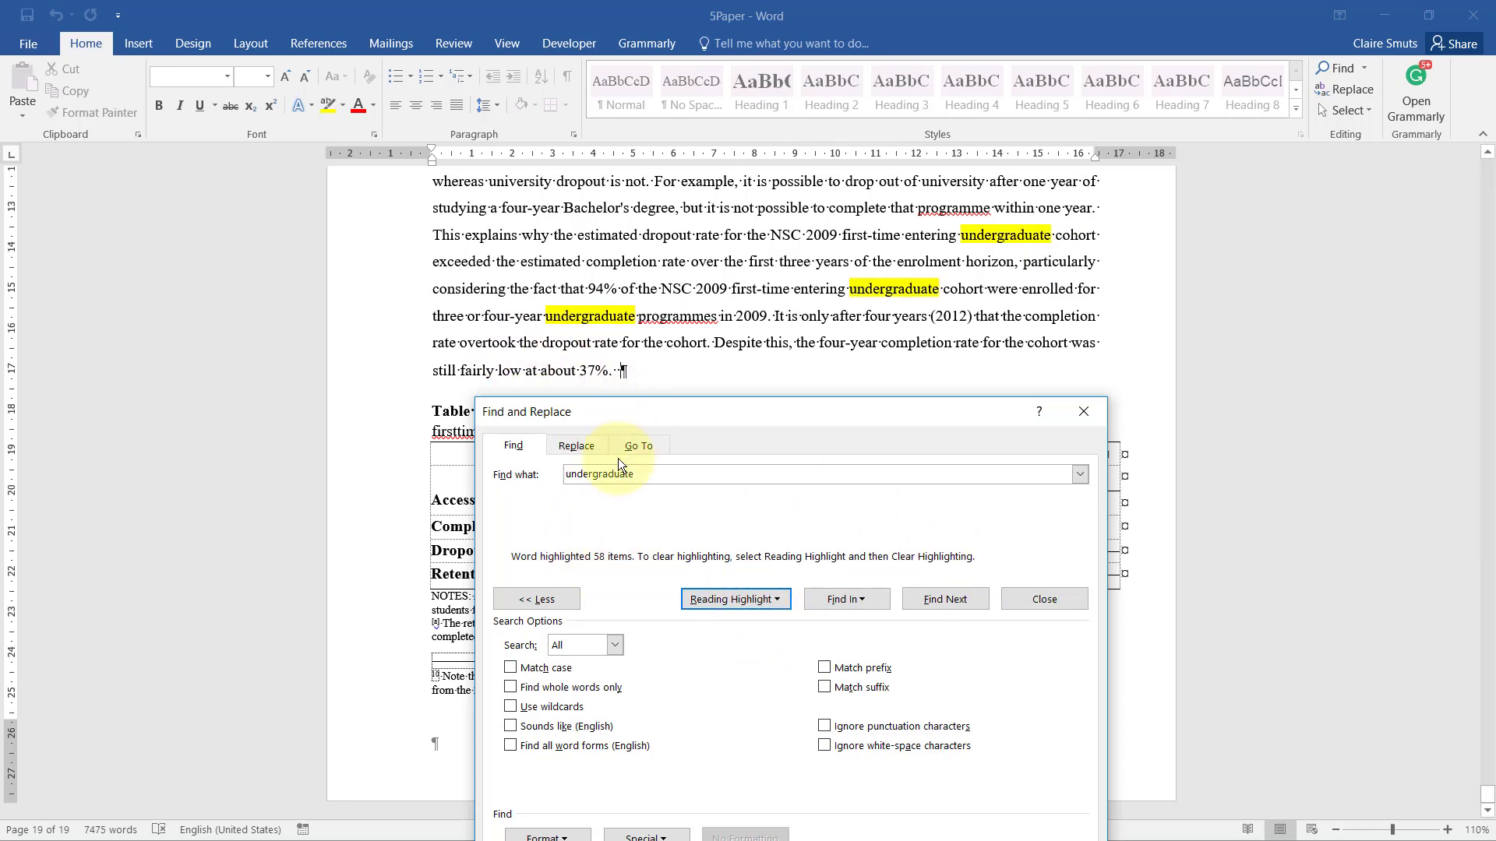
{"action": "left_click", "coordinate": [650, 475]}
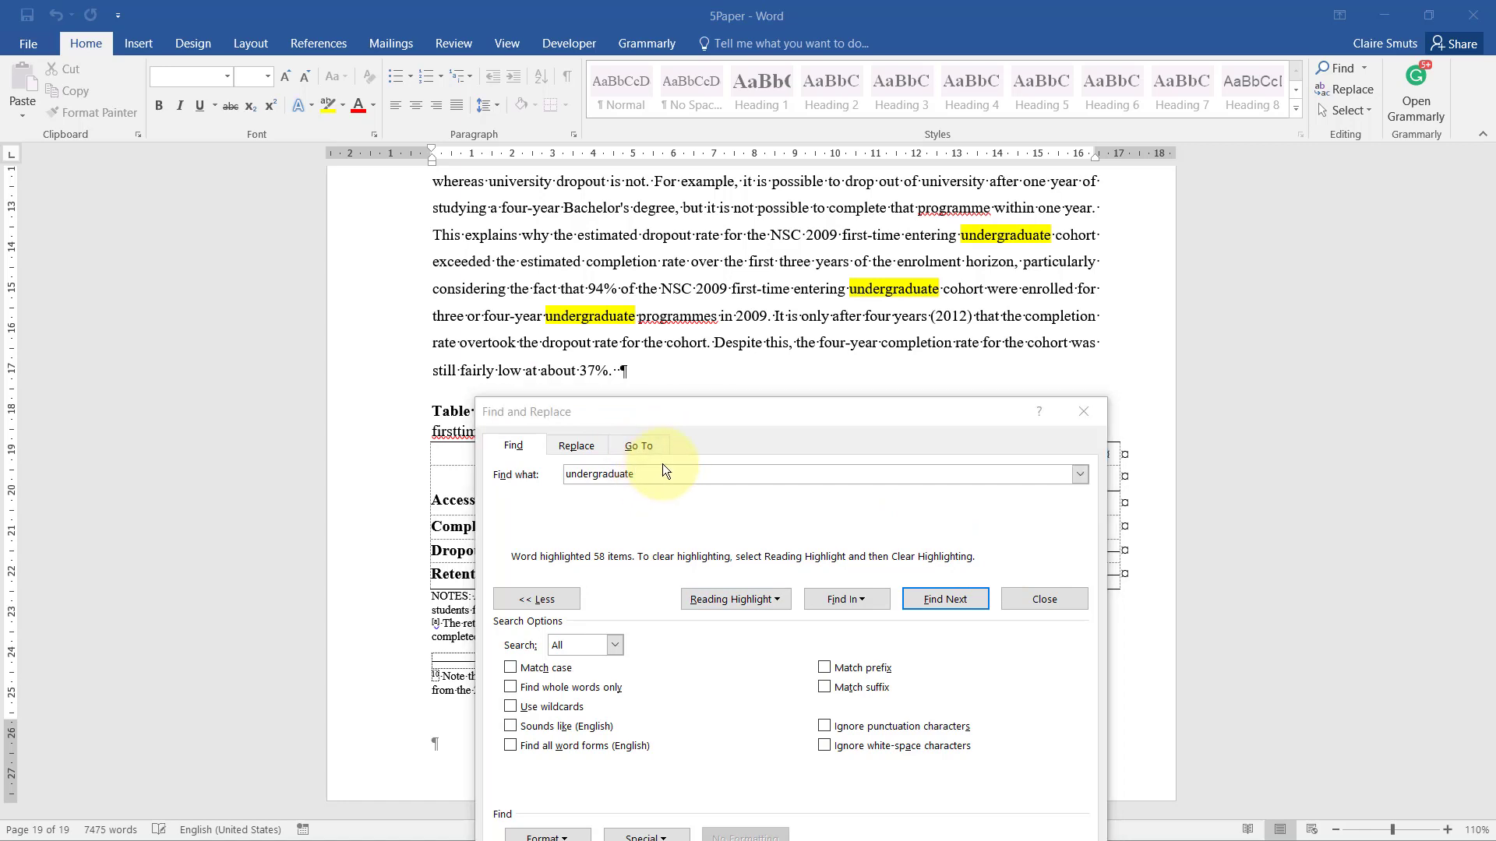
Reposition the Find window, re-highlight all 'undergraduate' matches to confirm the count of 58, and close it.
{"action": "key", "text": "alt+Tab"}
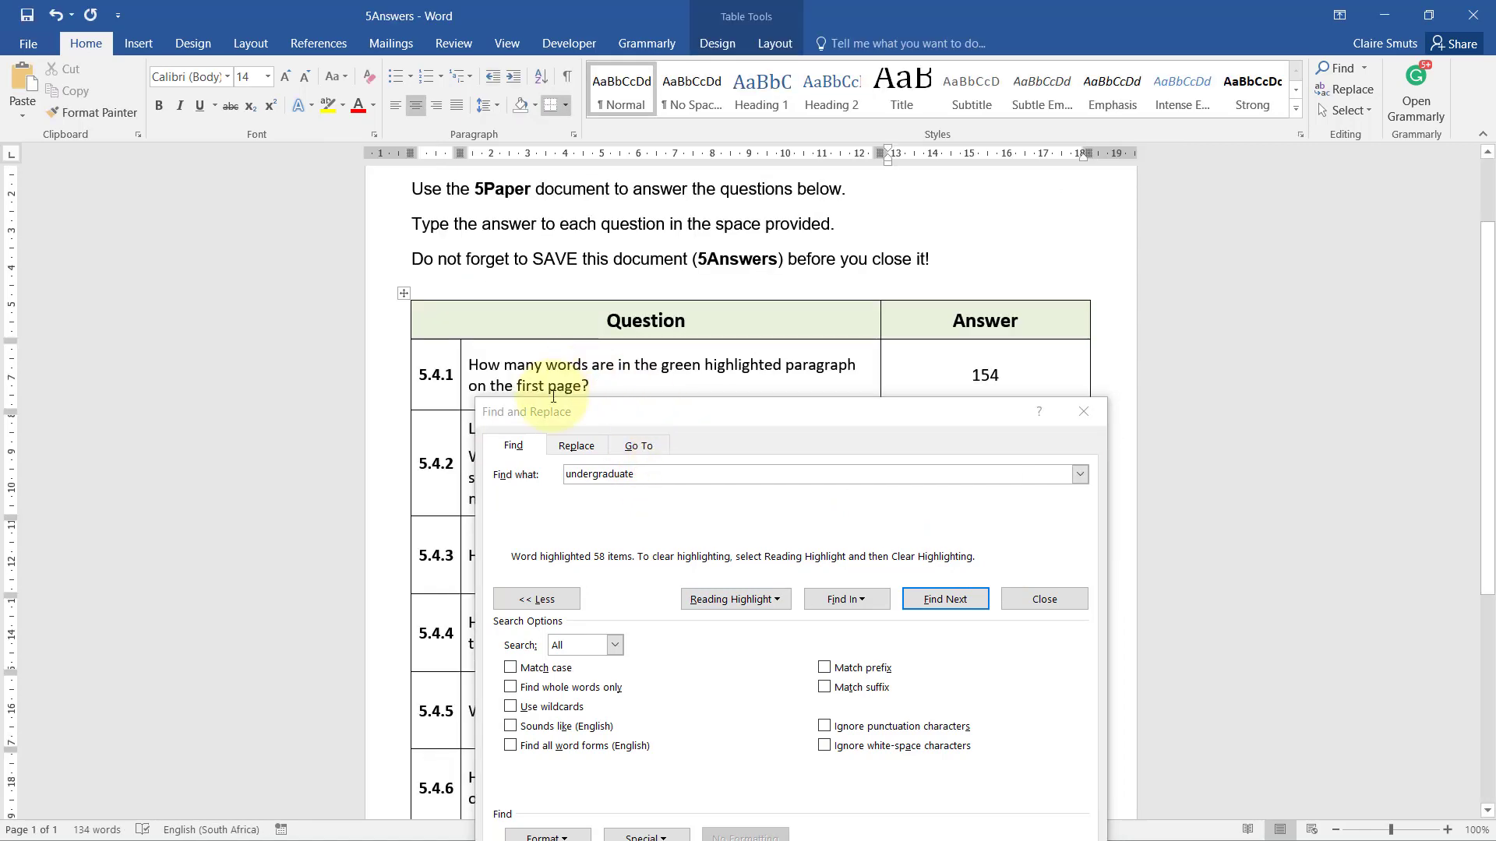
{"action": "left_click_drag", "start_coordinate": [673, 407], "coordinate": [918, 115]}
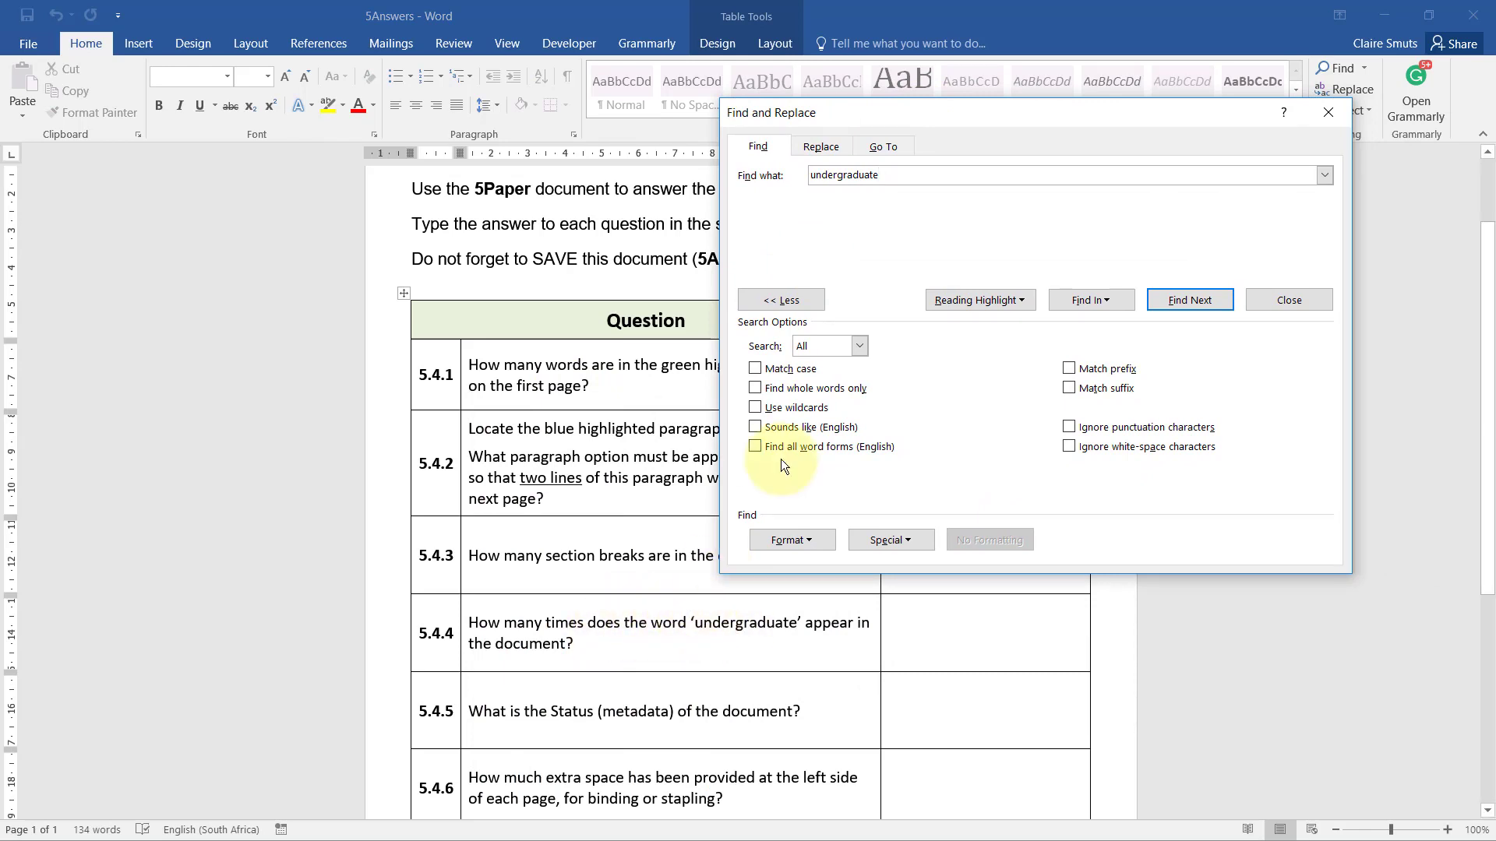
{"action": "left_click_drag", "start_coordinate": [1069, 112], "coordinate": [784, 185]}
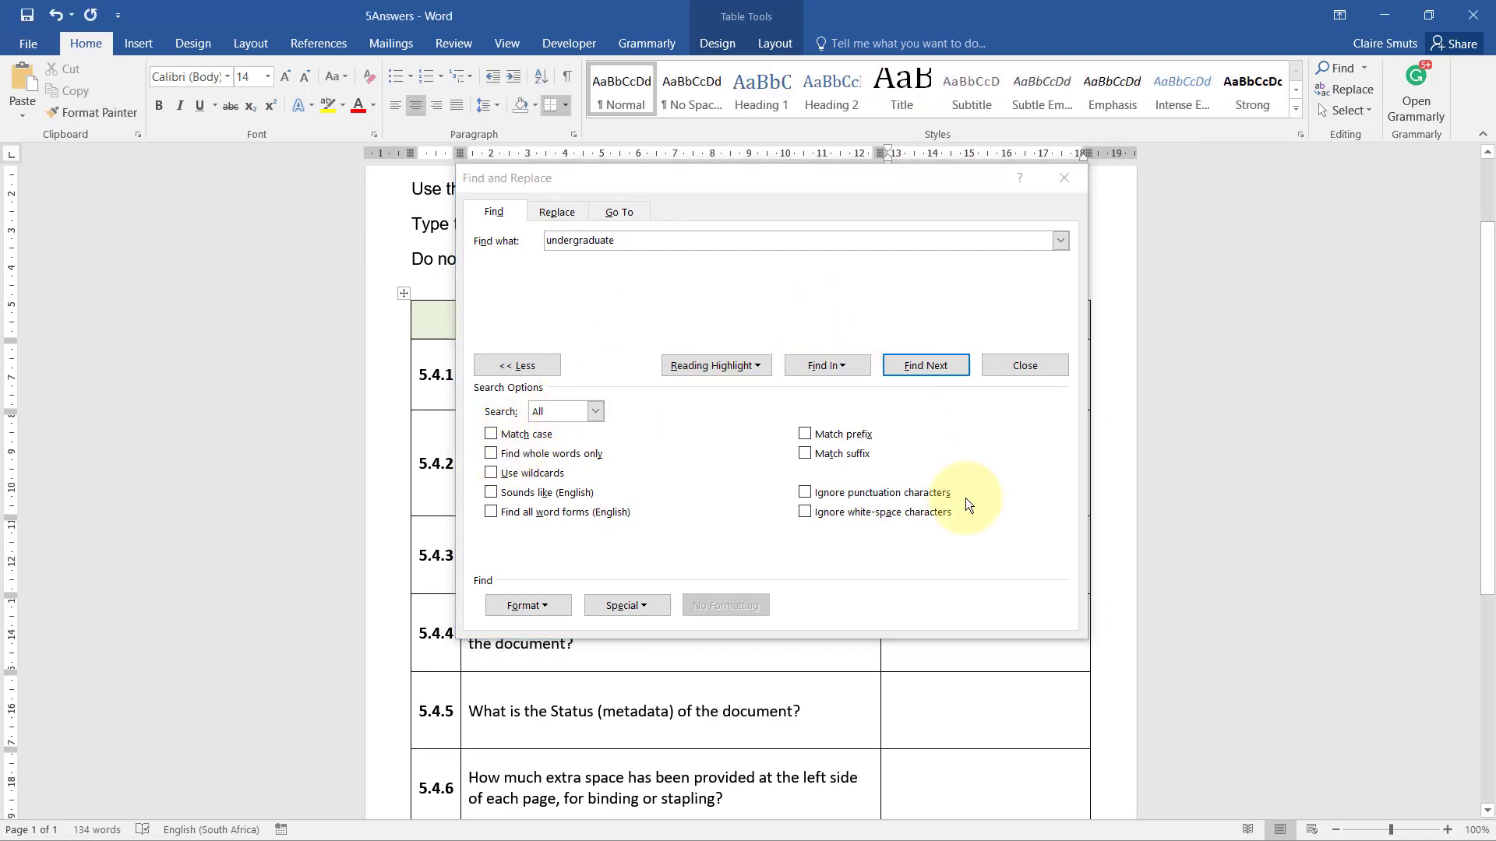
{"action": "key", "text": "alt+Tab"}
{"action": "left_click", "coordinate": [725, 365]}
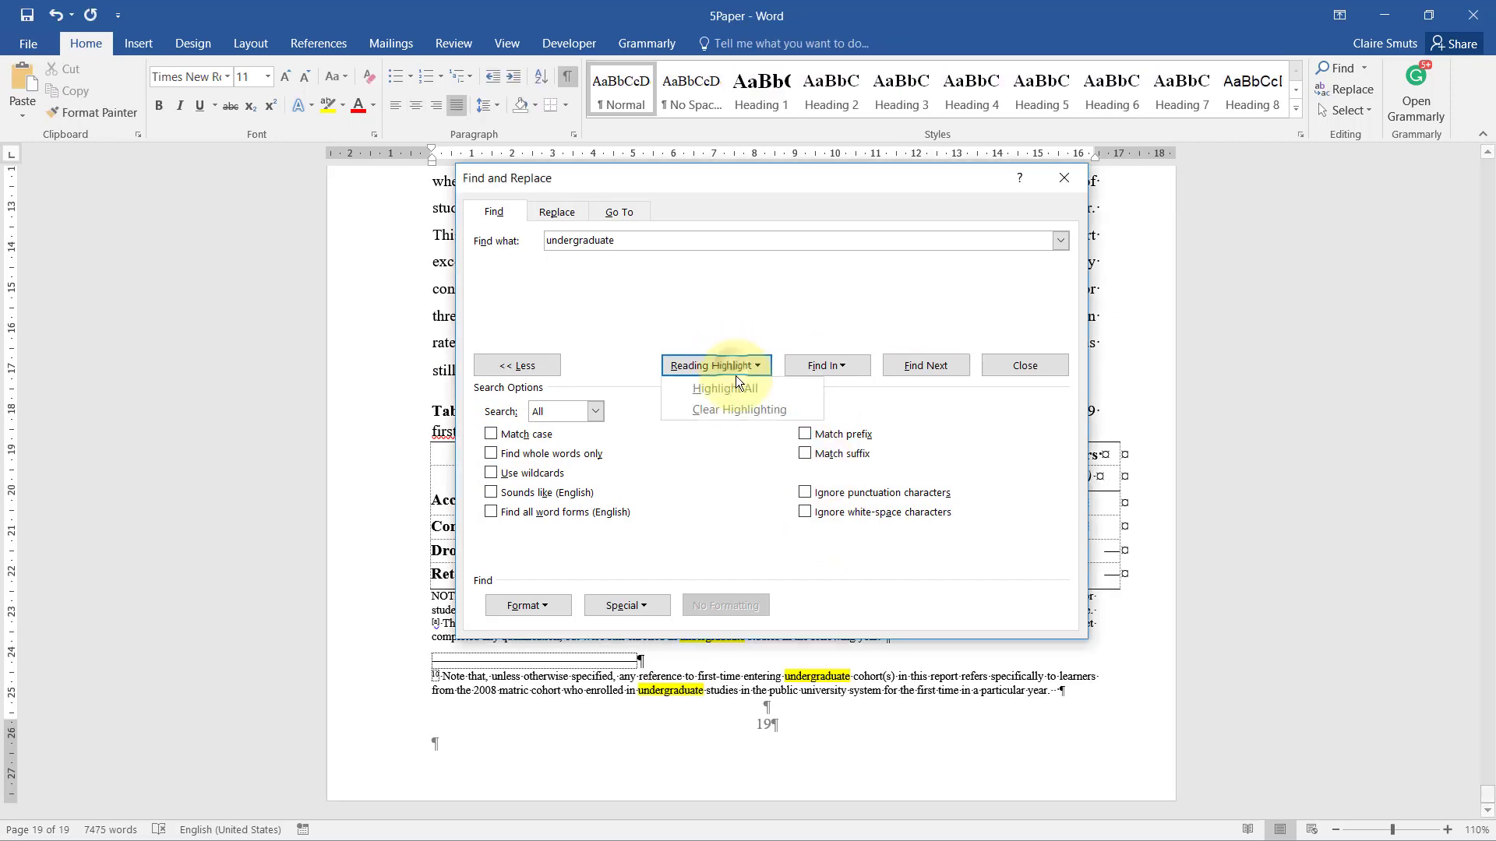
{"action": "left_click", "coordinate": [736, 388]}
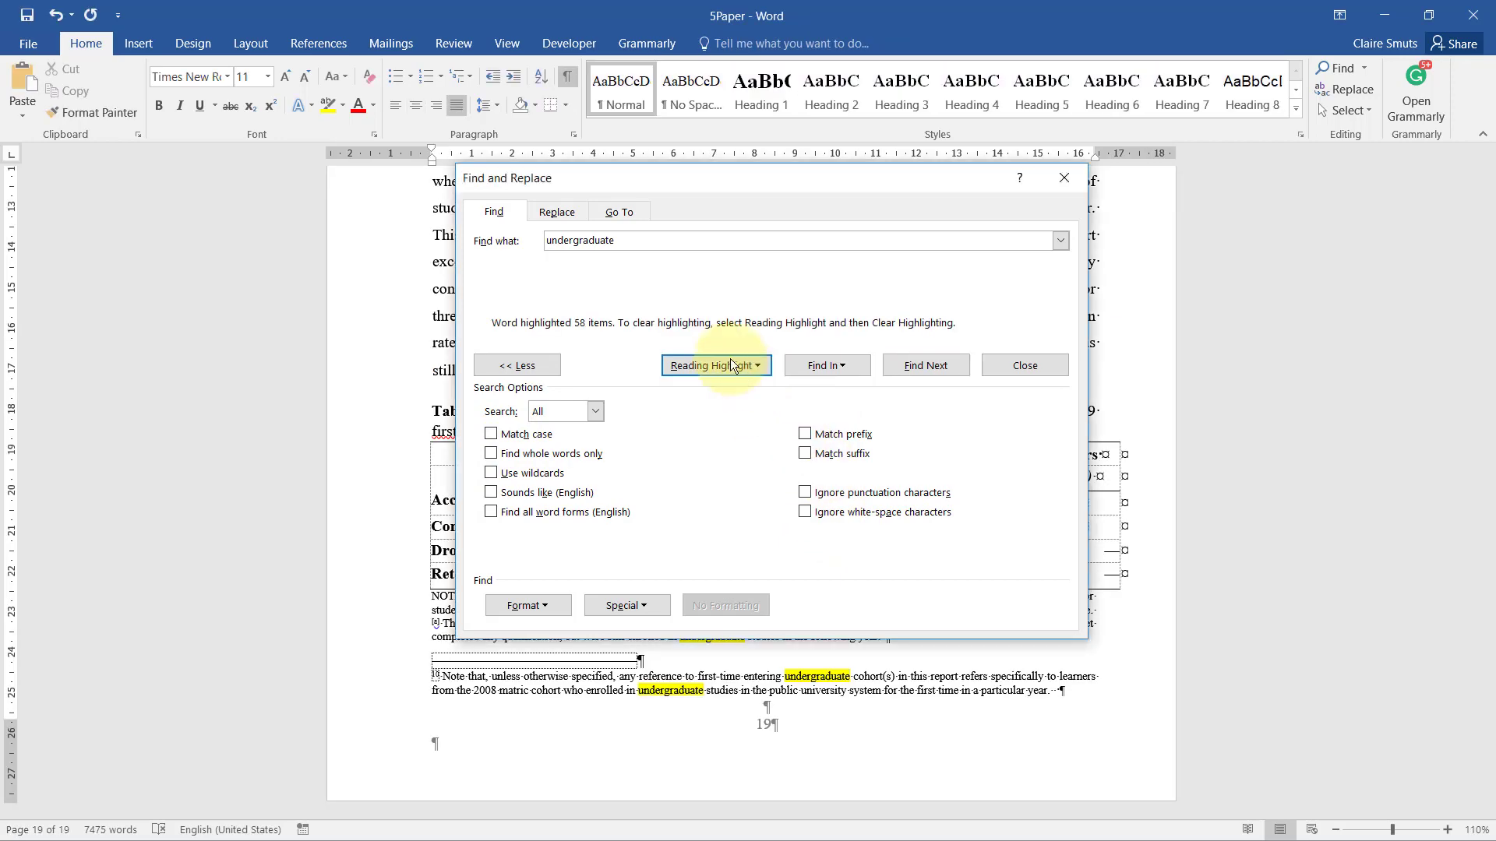
{"action": "left_click", "coordinate": [1025, 365]}
Enter 58 in the 5.4.4 answer cell of 5Answers.
{"action": "key", "text": "alt+Tab"}
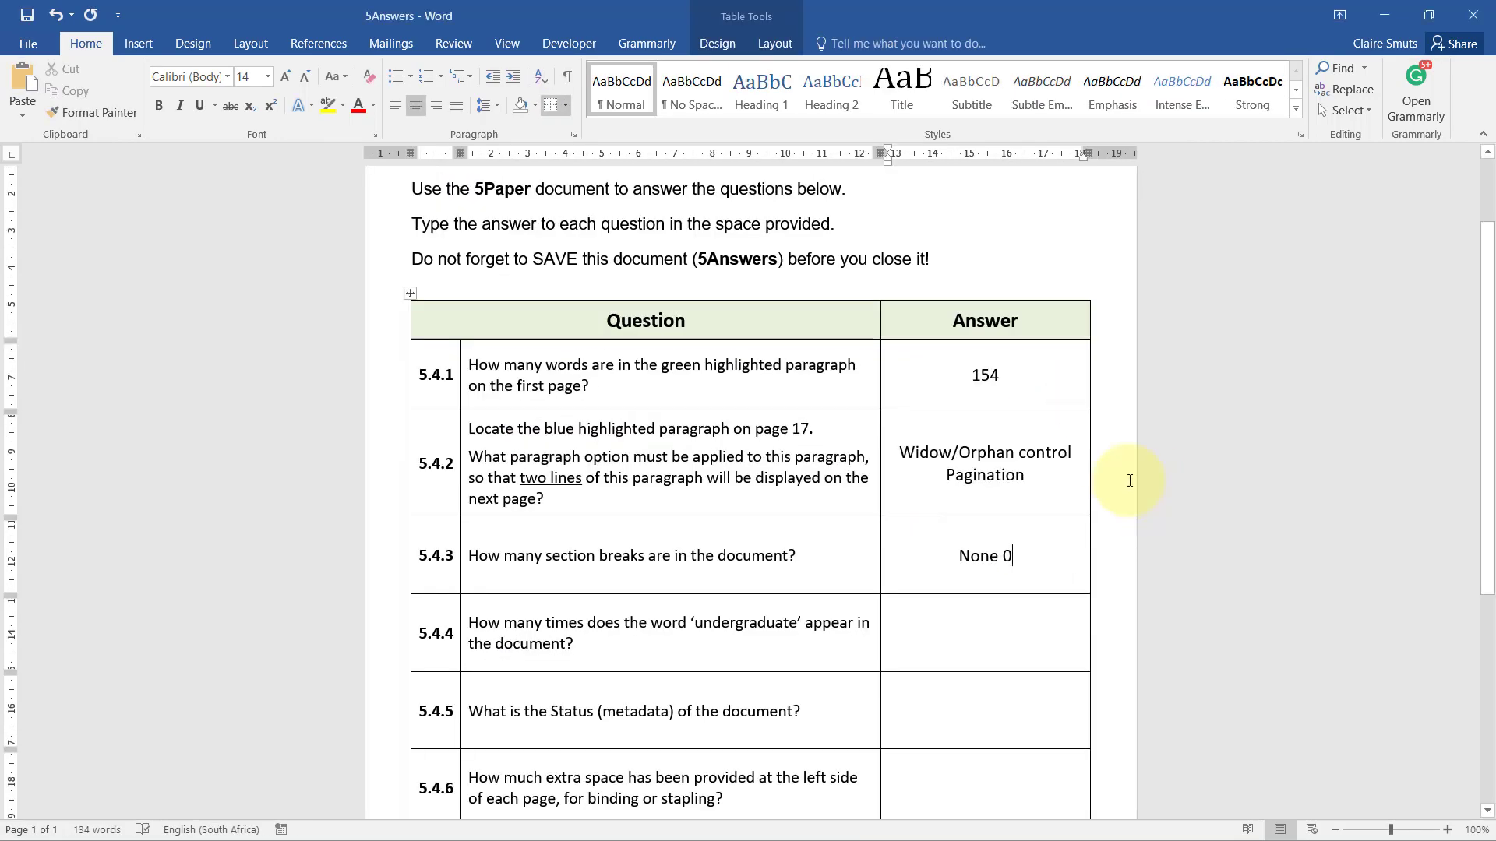
{"action": "left_click", "coordinate": [971, 639]}
{"action": "type", "text": "58"}
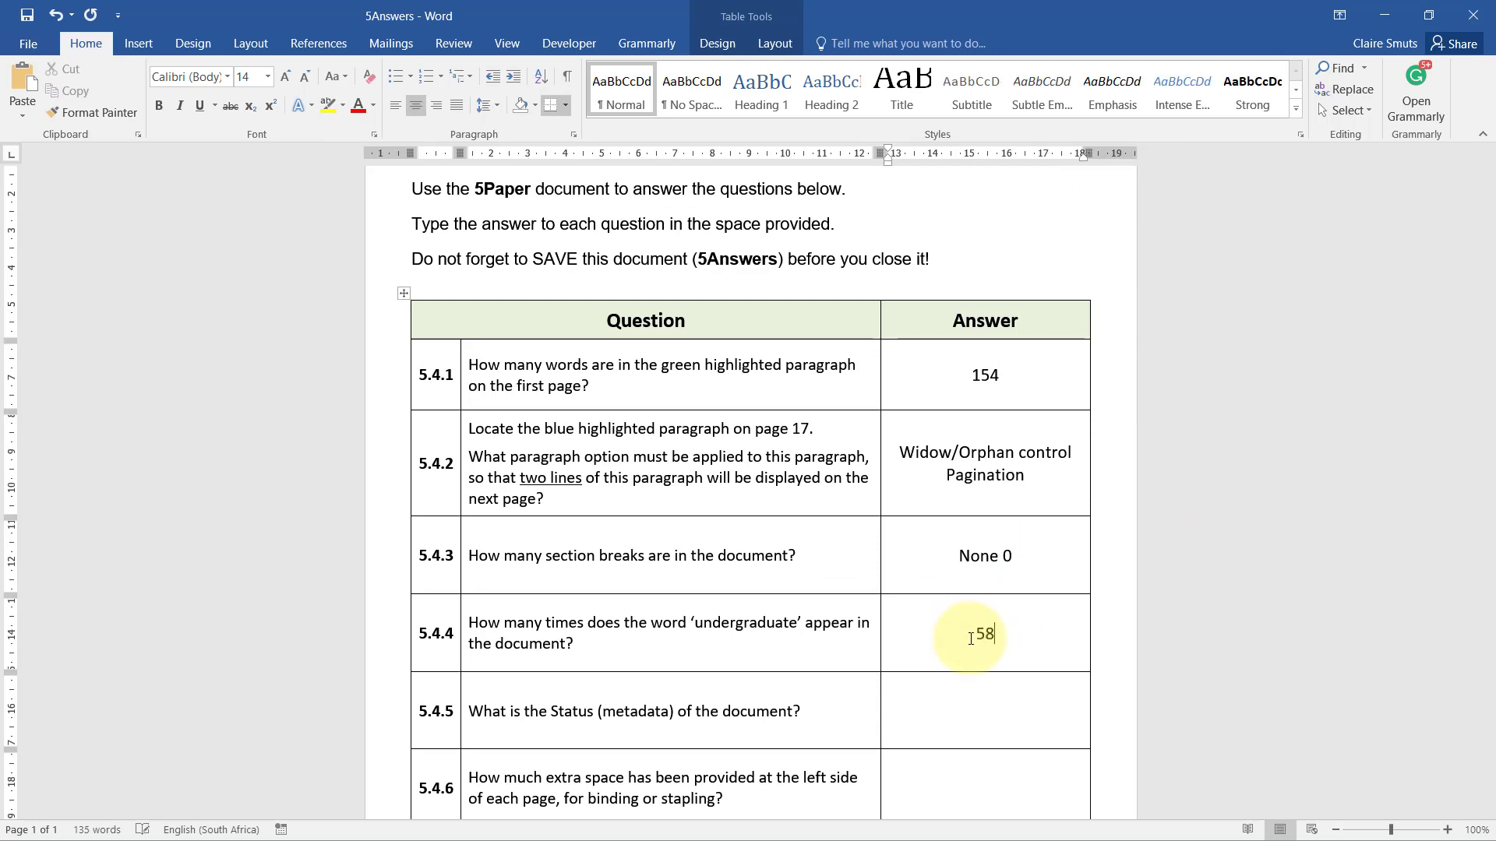
{"action": "scroll", "coordinate": [966, 635], "scroll_direction": "down", "scroll_amount": 5}
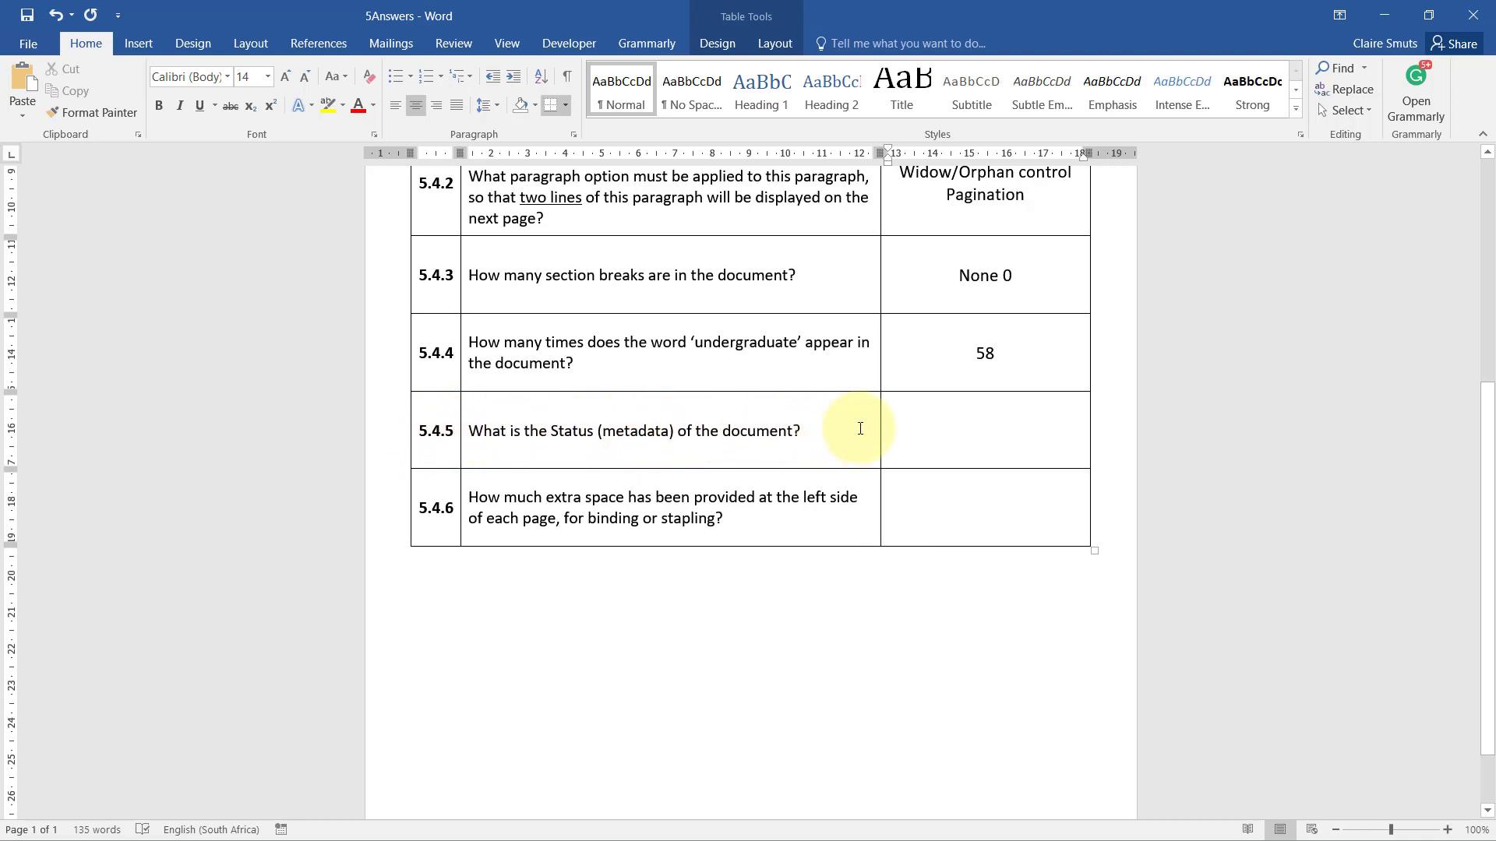
Find the Status value Draft among 5Paper's full document properties on the Info page.
{"action": "key", "text": "alt+Tab"}
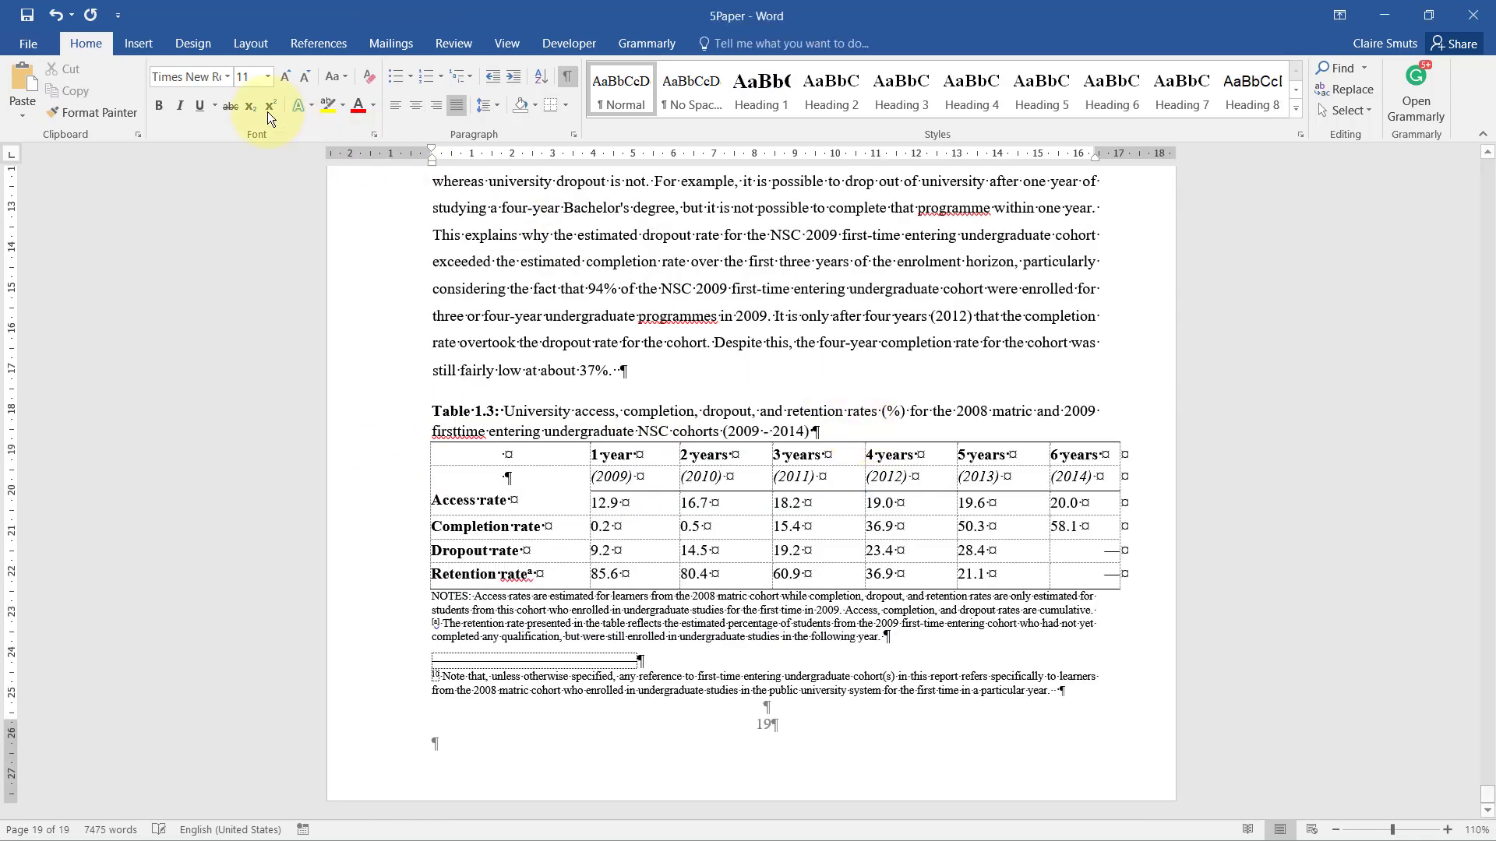
{"action": "key", "text": "alt+Tab"}
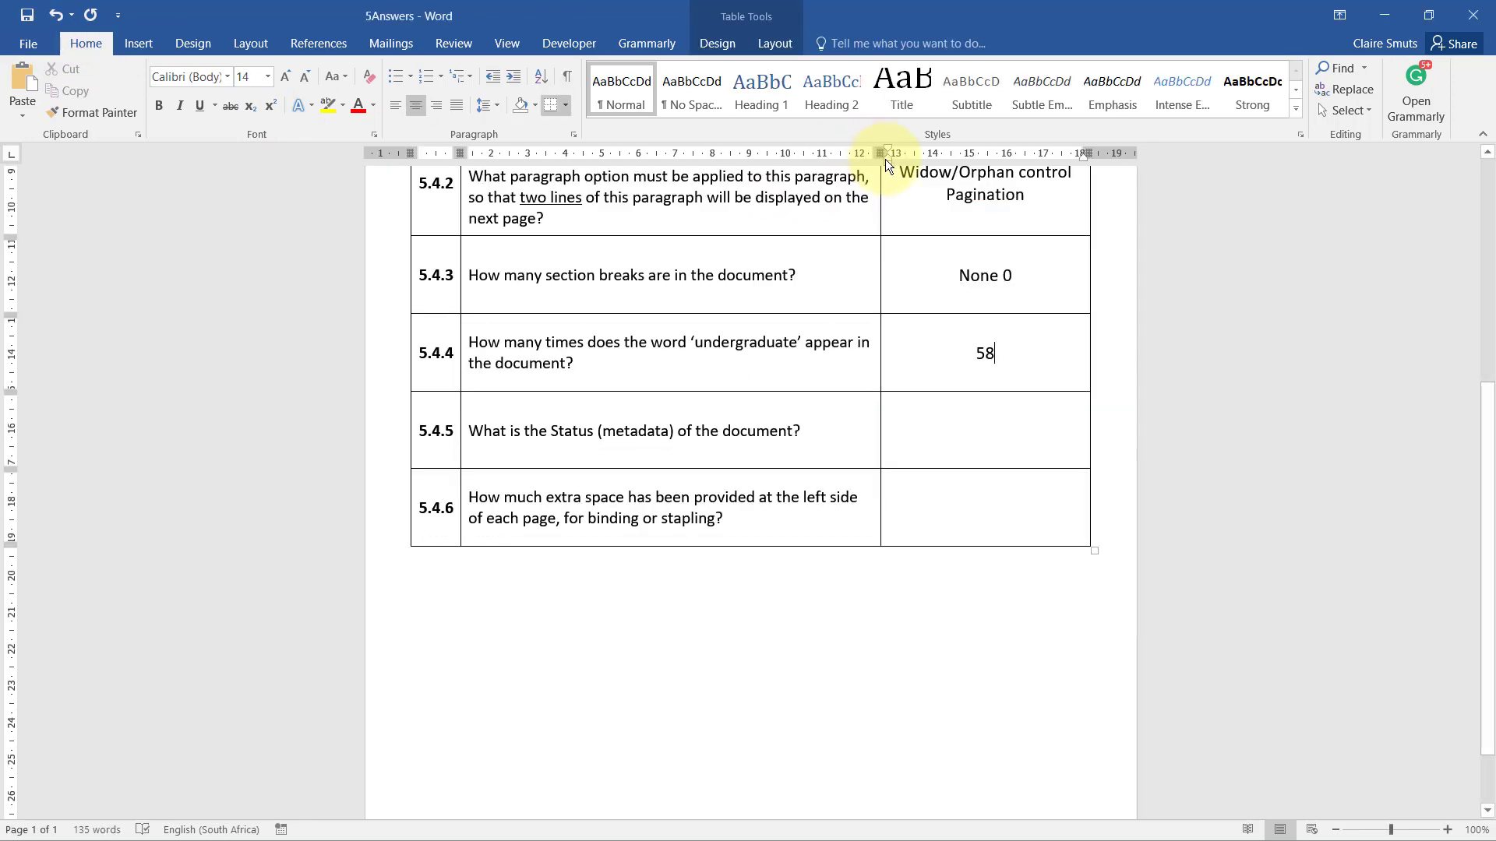
{"action": "key", "text": "alt+Tab"}
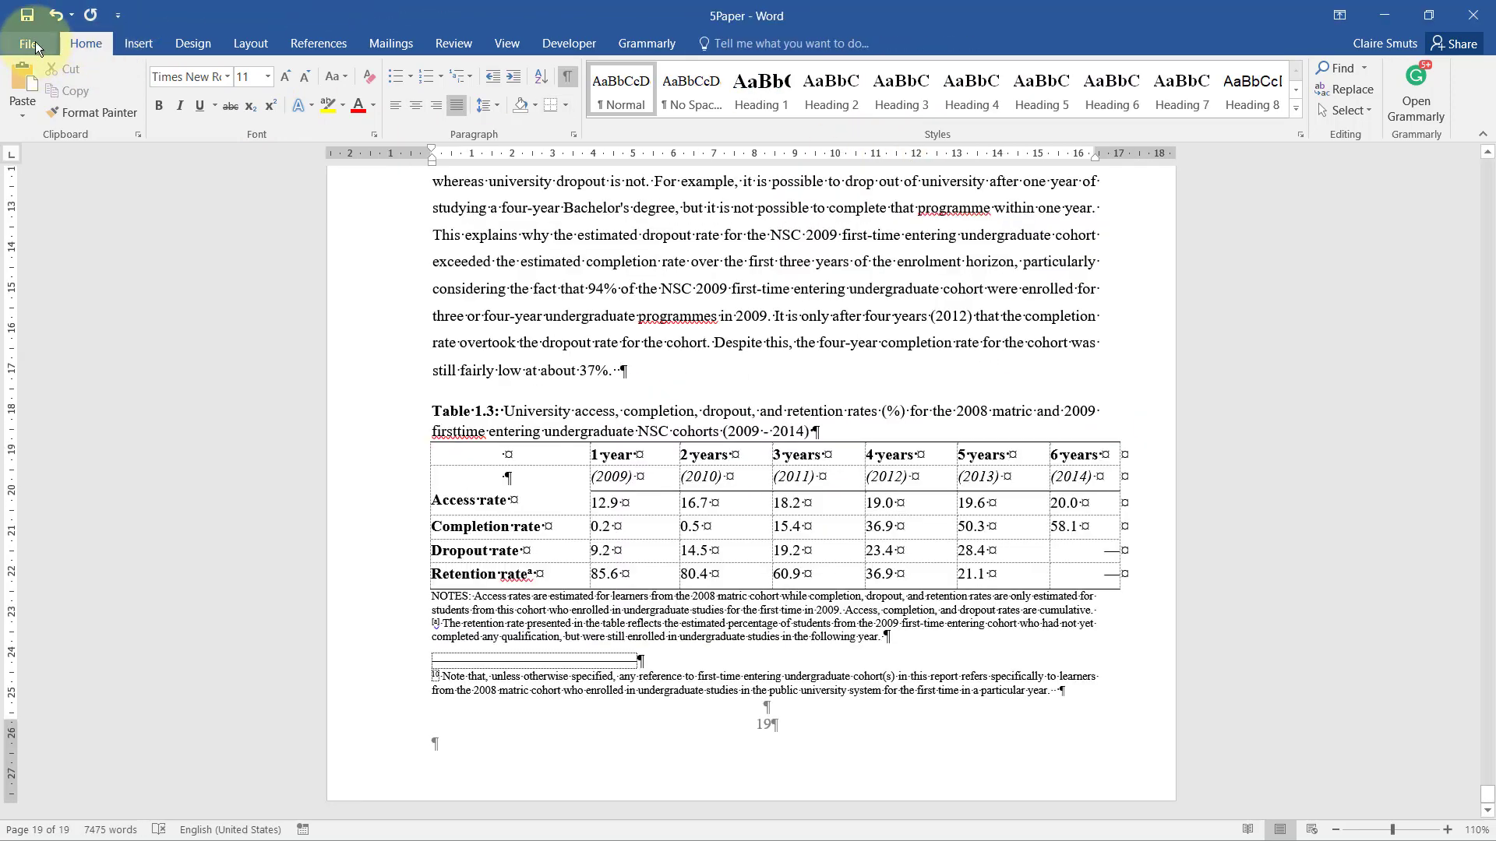
{"action": "left_click", "coordinate": [35, 41]}
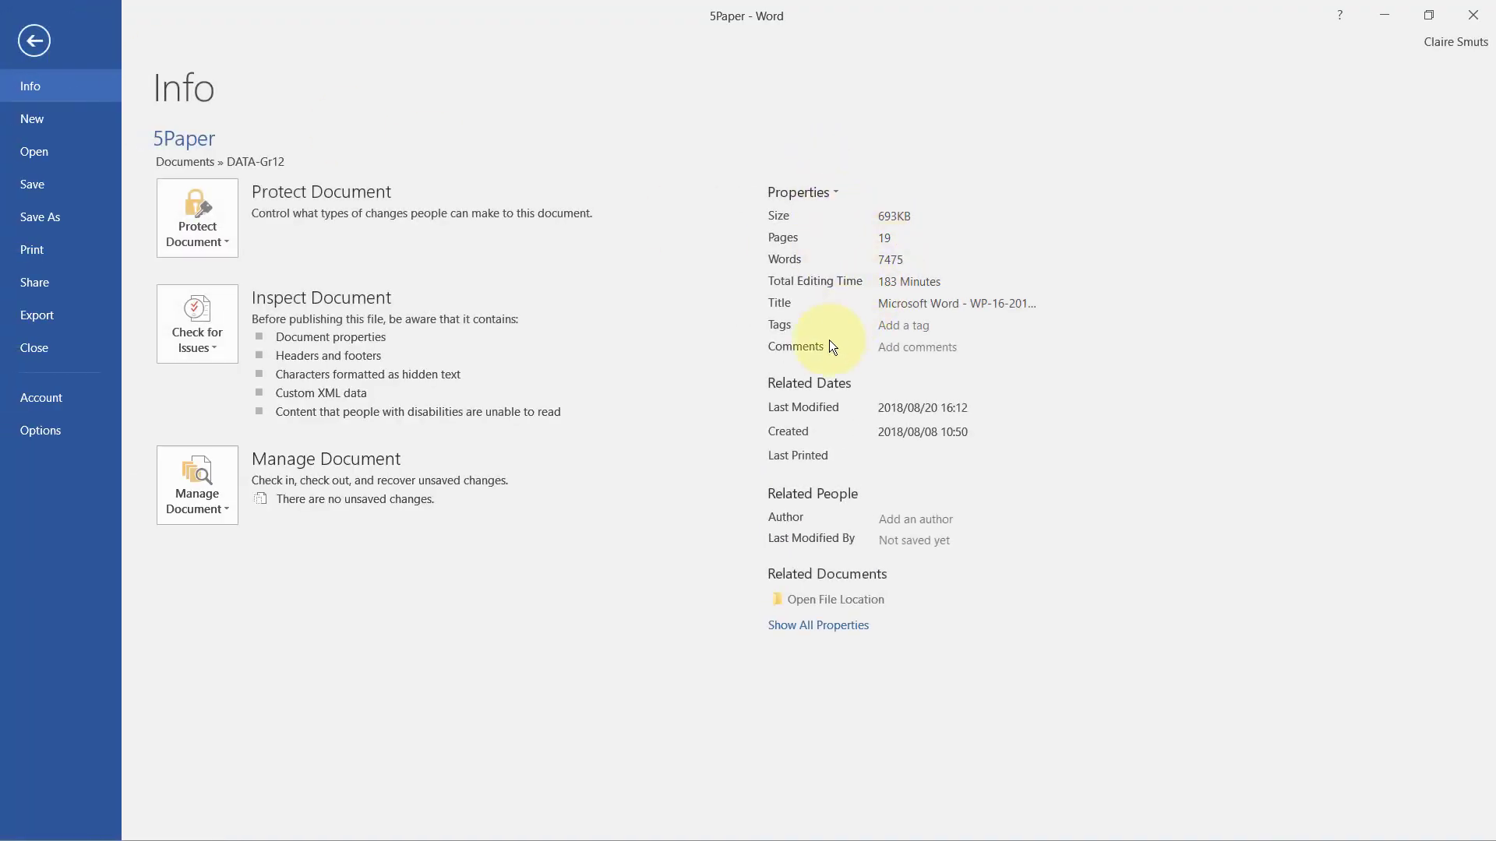
{"action": "left_click", "coordinate": [809, 628]}
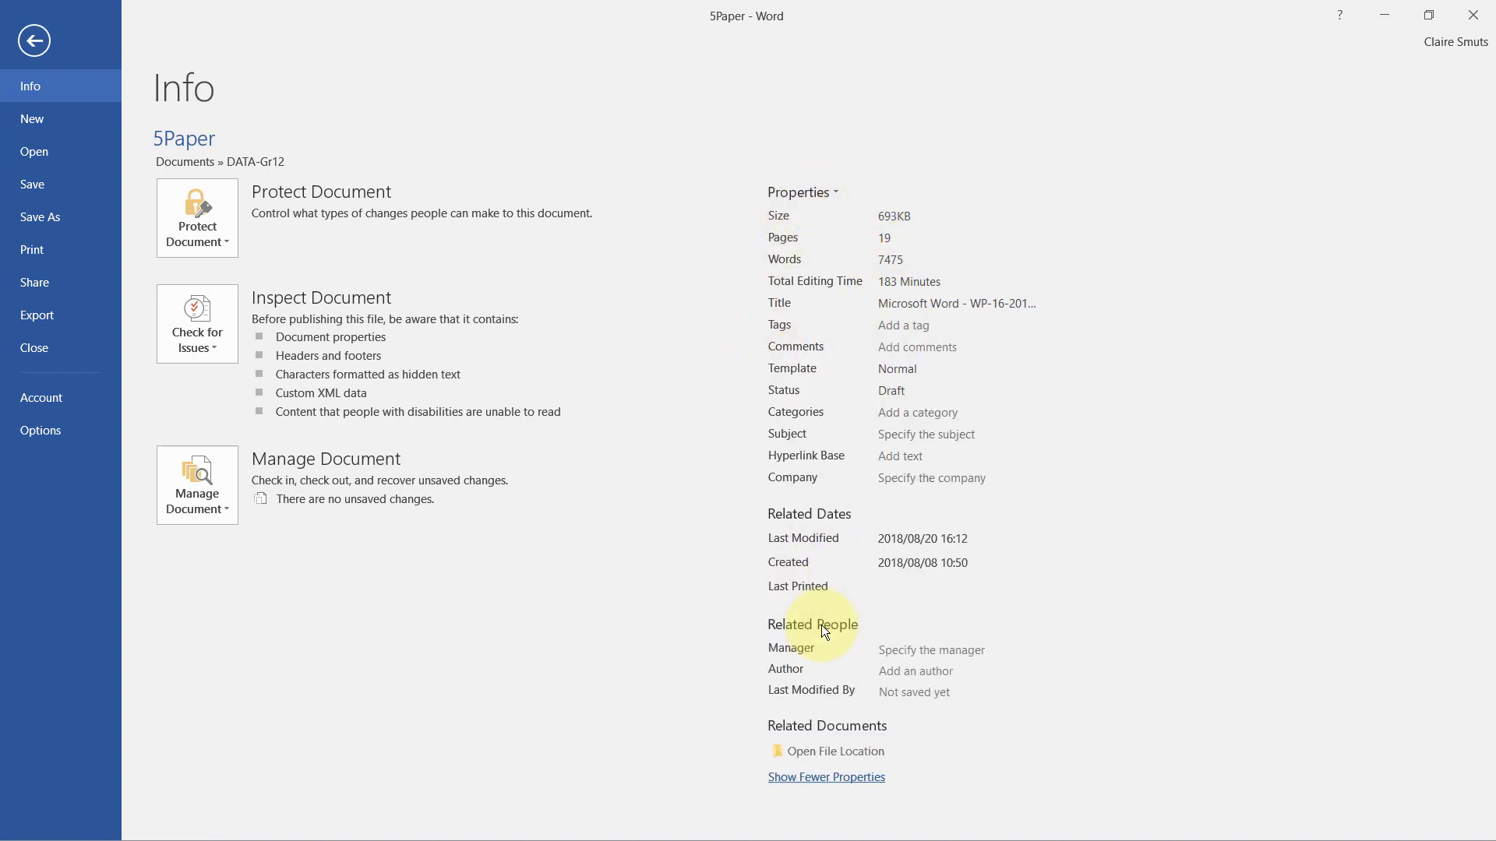
{"action": "left_click", "coordinate": [880, 391]}
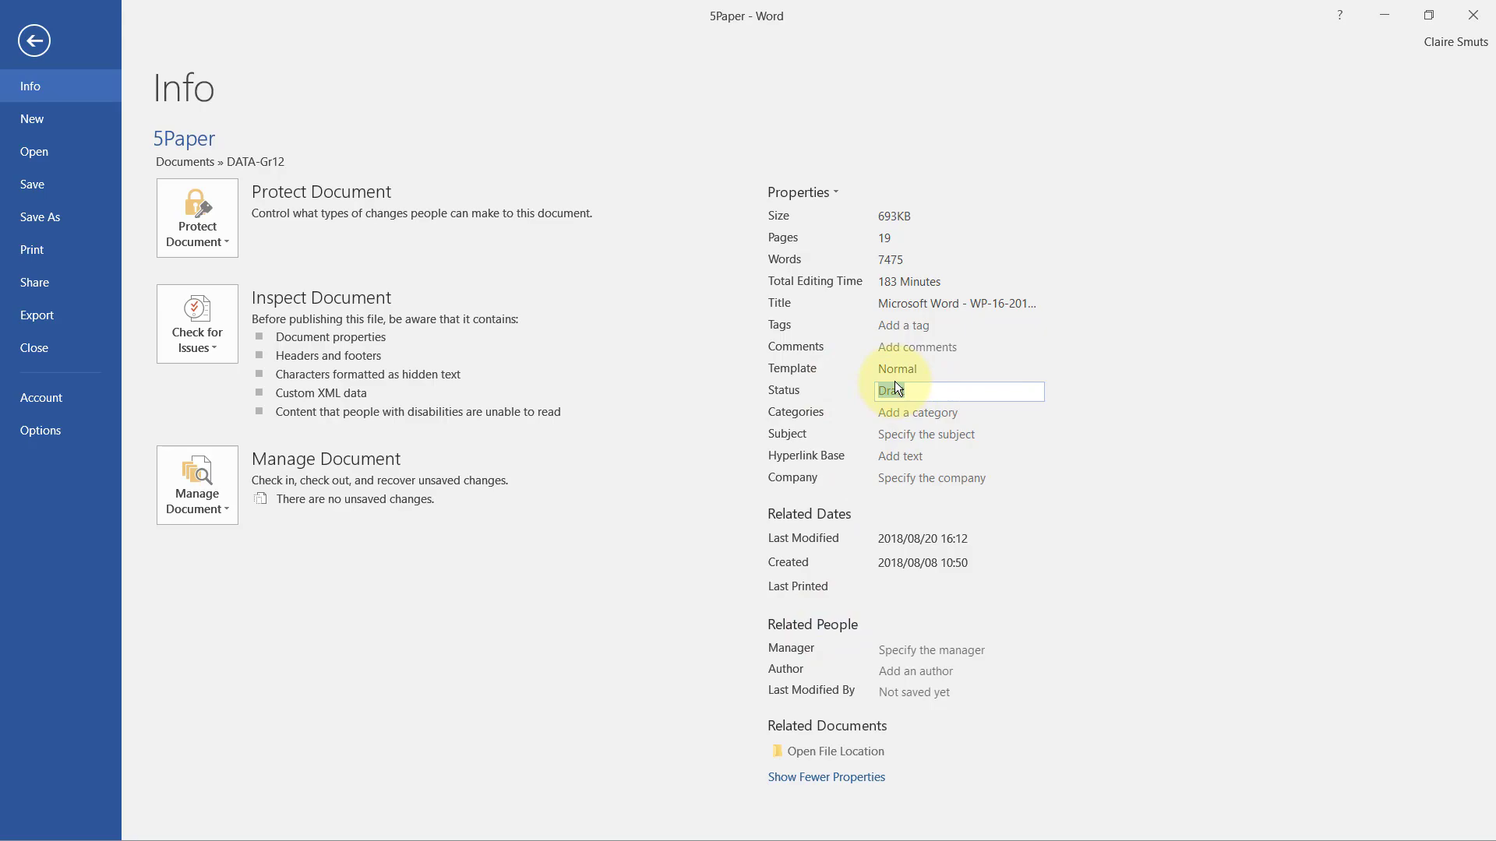
{"action": "key", "text": "alt+Tab"}
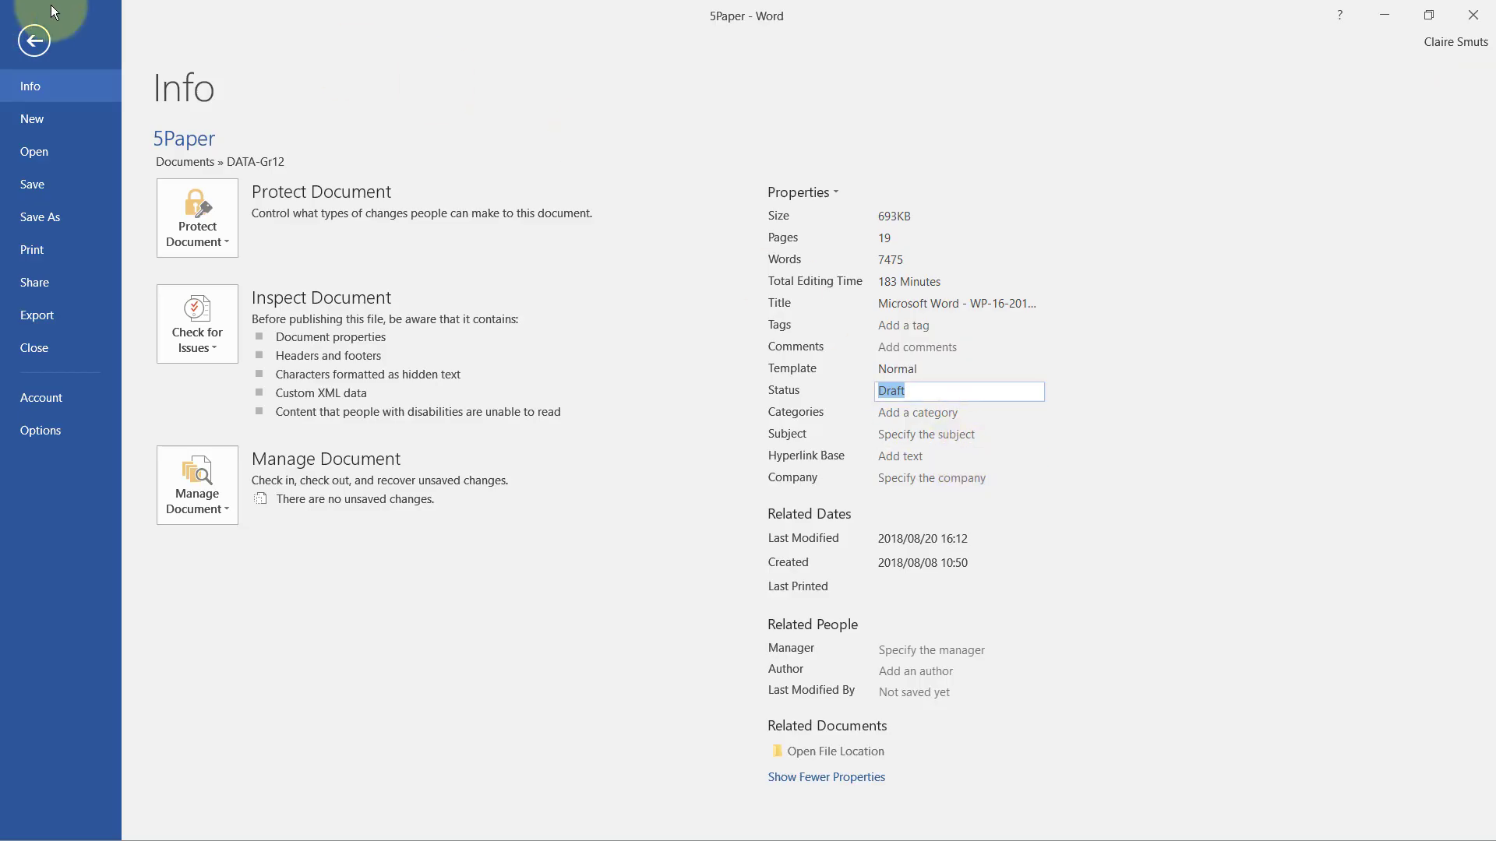
Read the 0.6 cm gutter in 5Paper's Custom Margins and enter 0.6 in the 5.4.6 answer cell.
{"action": "left_click", "coordinate": [39, 31]}
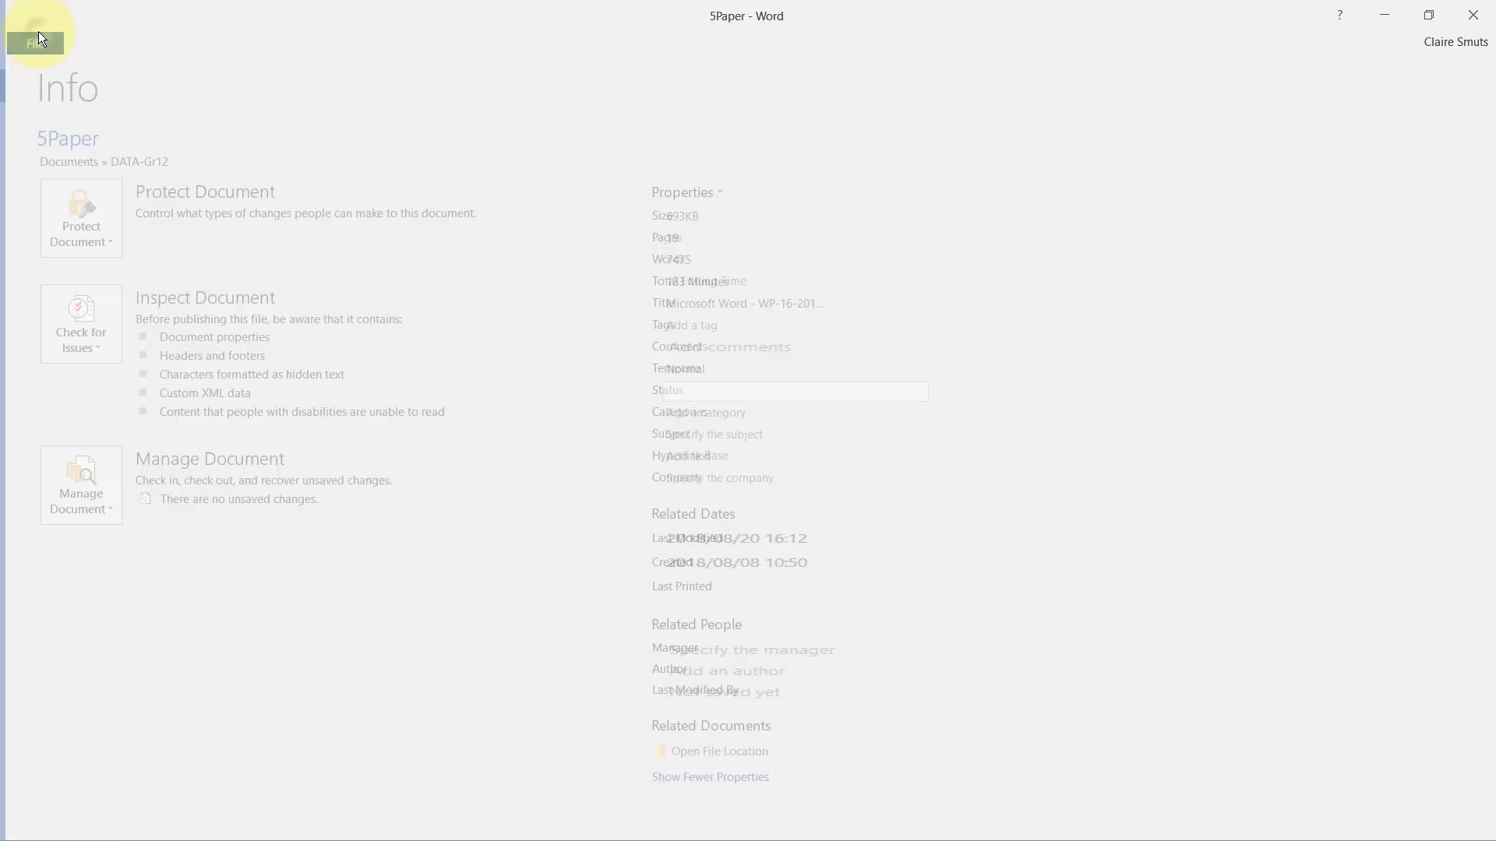
{"action": "left_click", "coordinate": [268, 40]}
{"action": "left_click", "coordinate": [26, 96]}
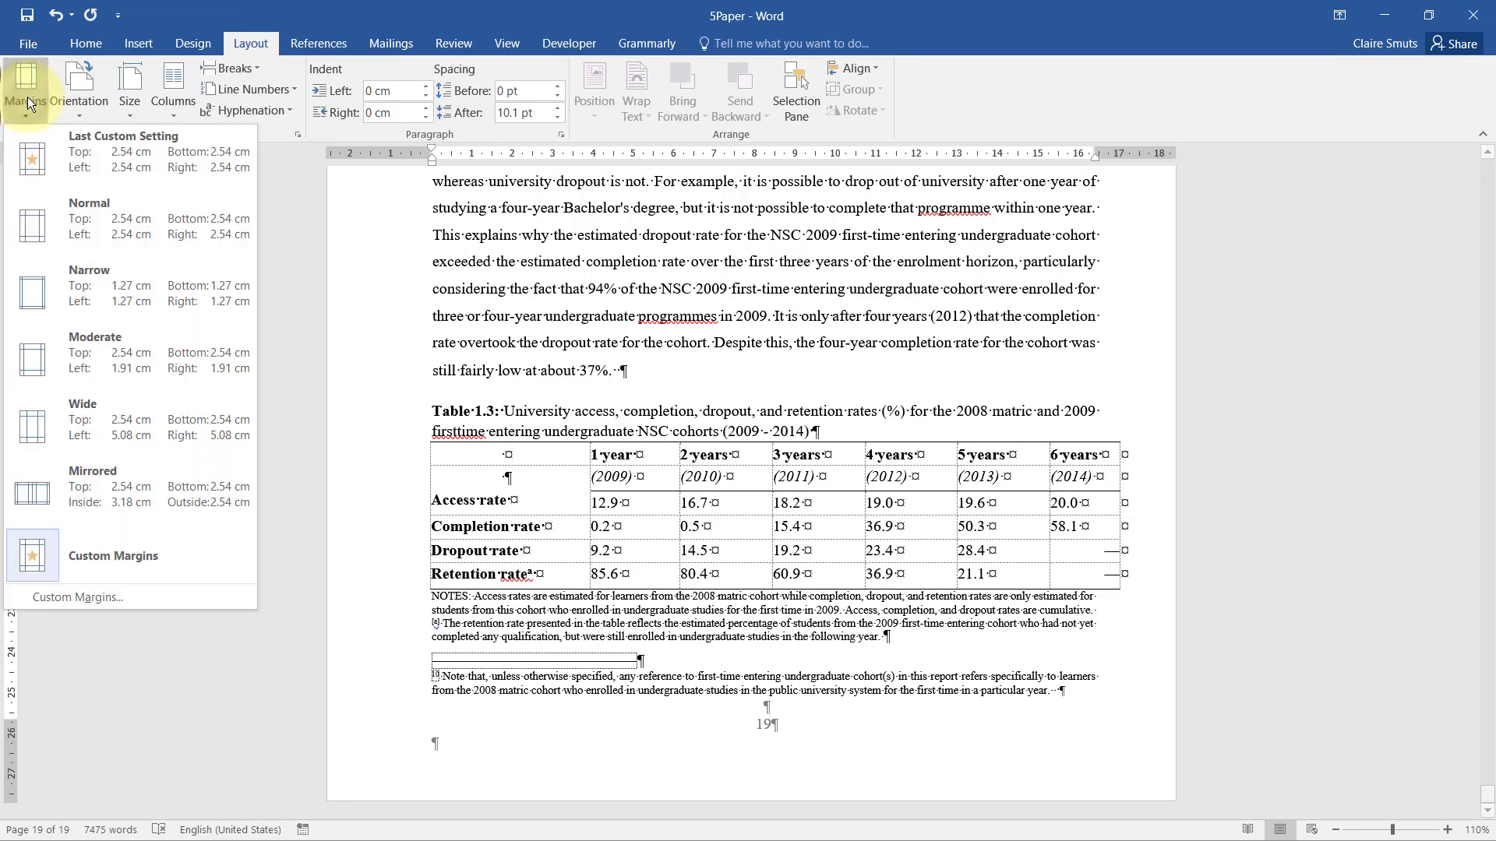
{"action": "left_click", "coordinate": [120, 598]}
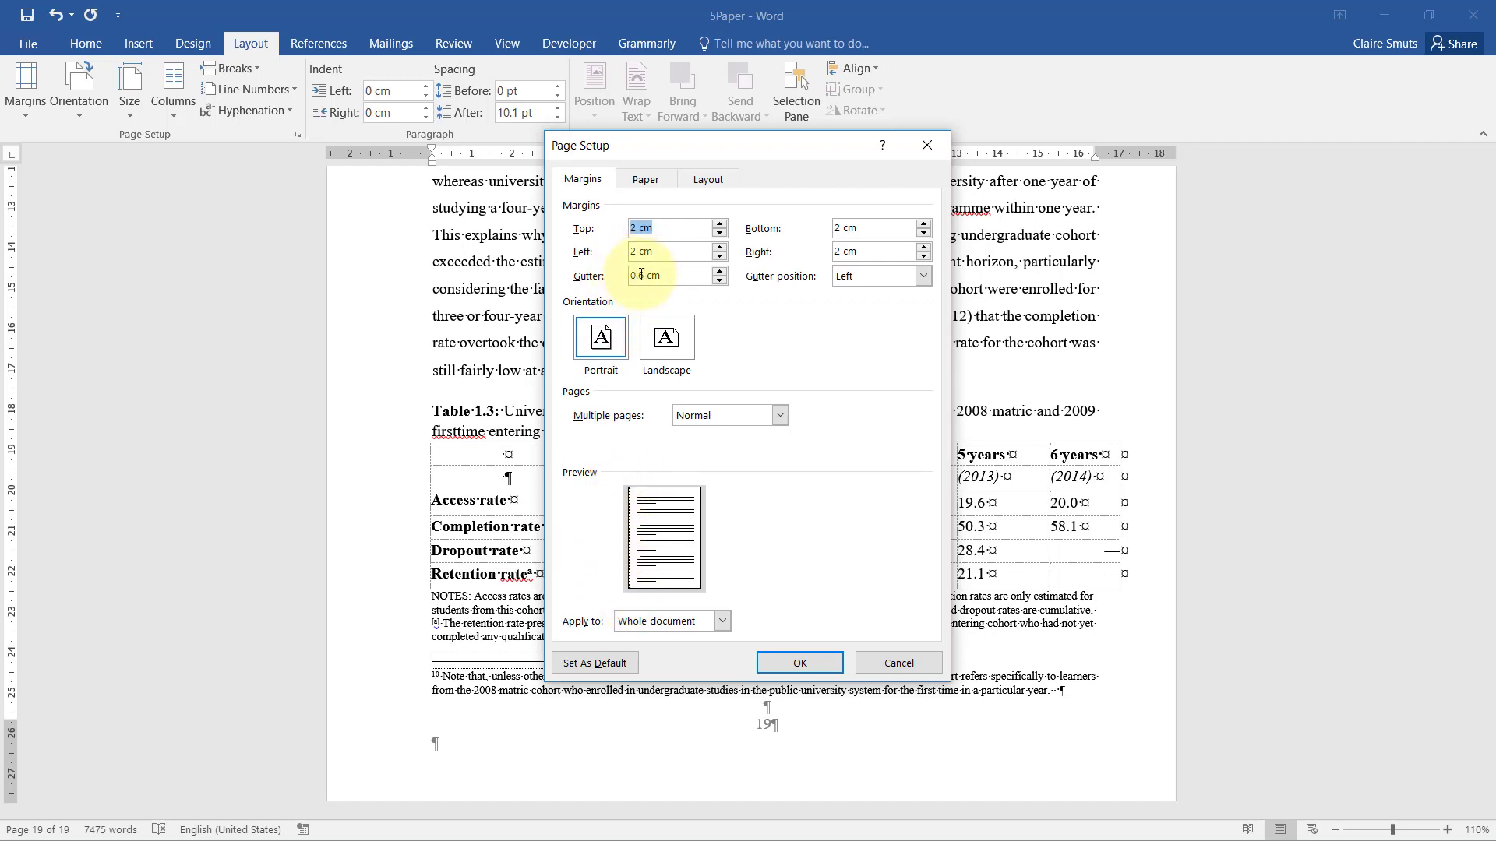
{"action": "left_click", "coordinate": [898, 663]}
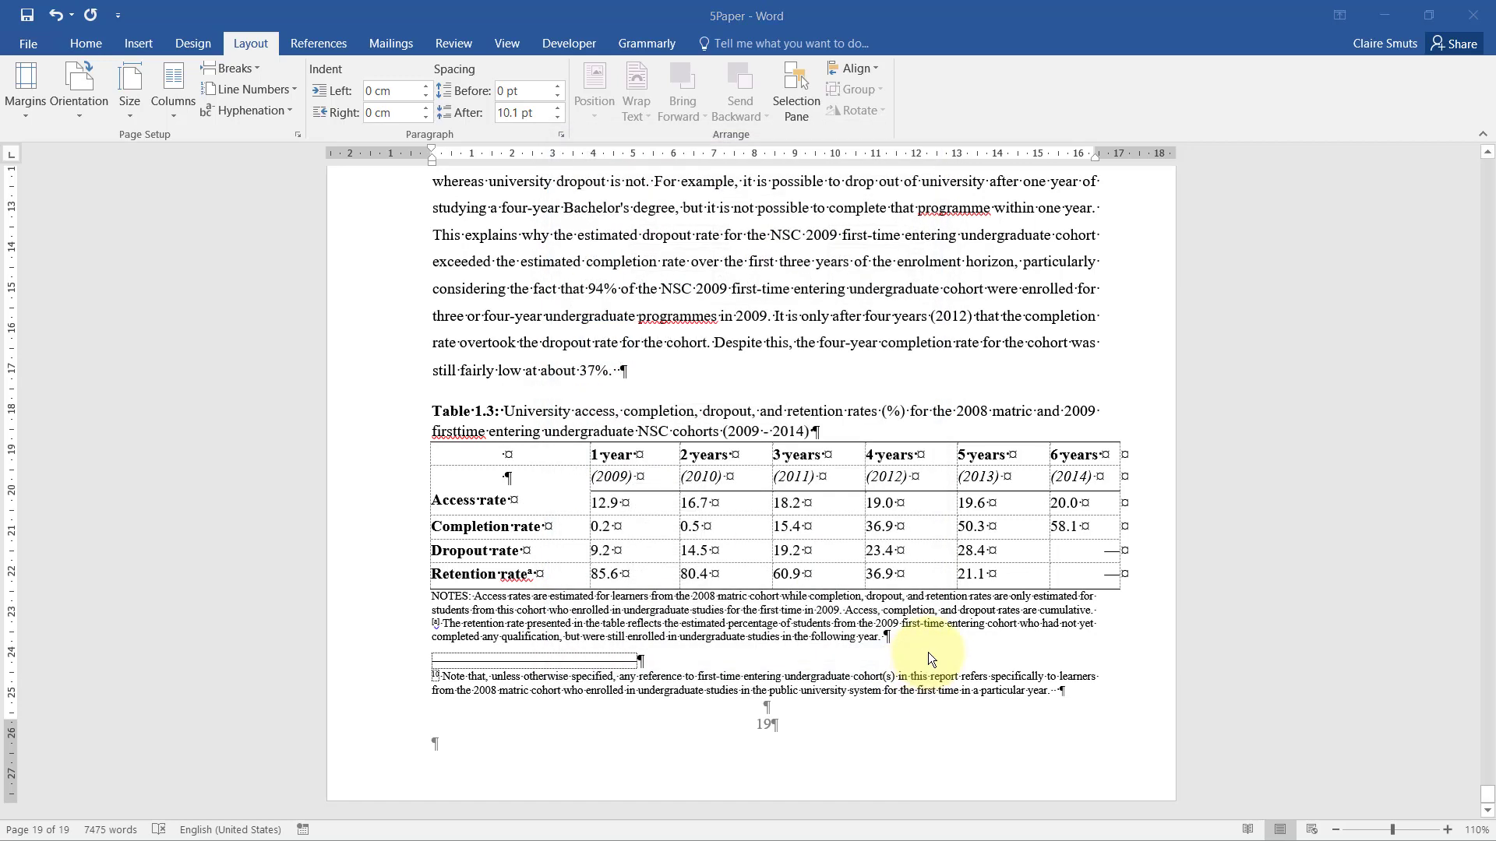
{"action": "key", "text": "alt+Tab"}
{"action": "type", "text": "0.6"}
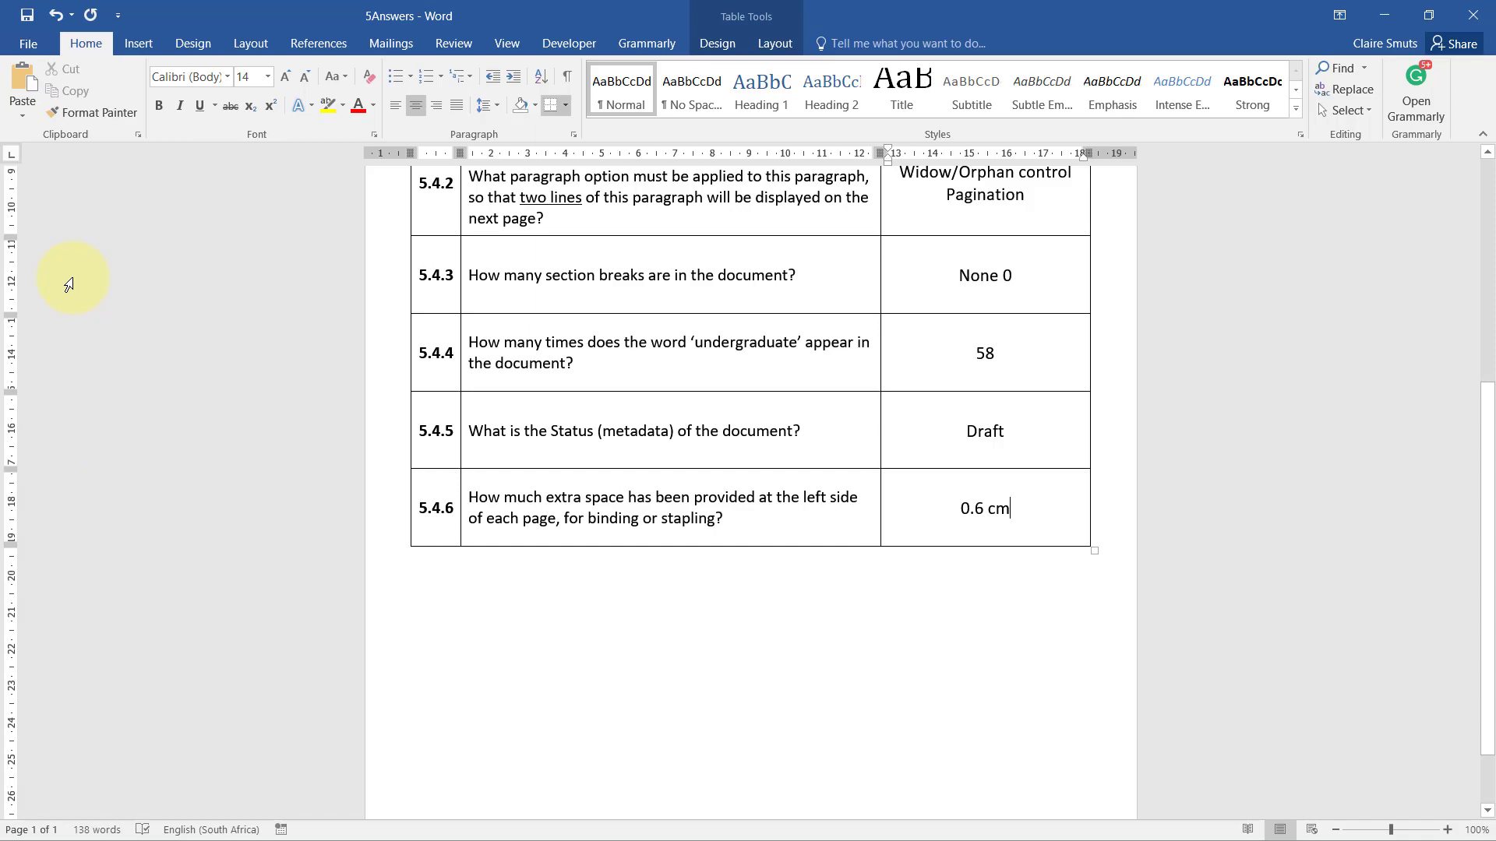
Review the closing instructions in the PDF question paper, then save 5Answers with Ctrl+S.
{"action": "scroll", "coordinate": [527, 403], "scroll_direction": "up", "scroll_amount": 1}
{"action": "key", "text": "alt+Tab"}
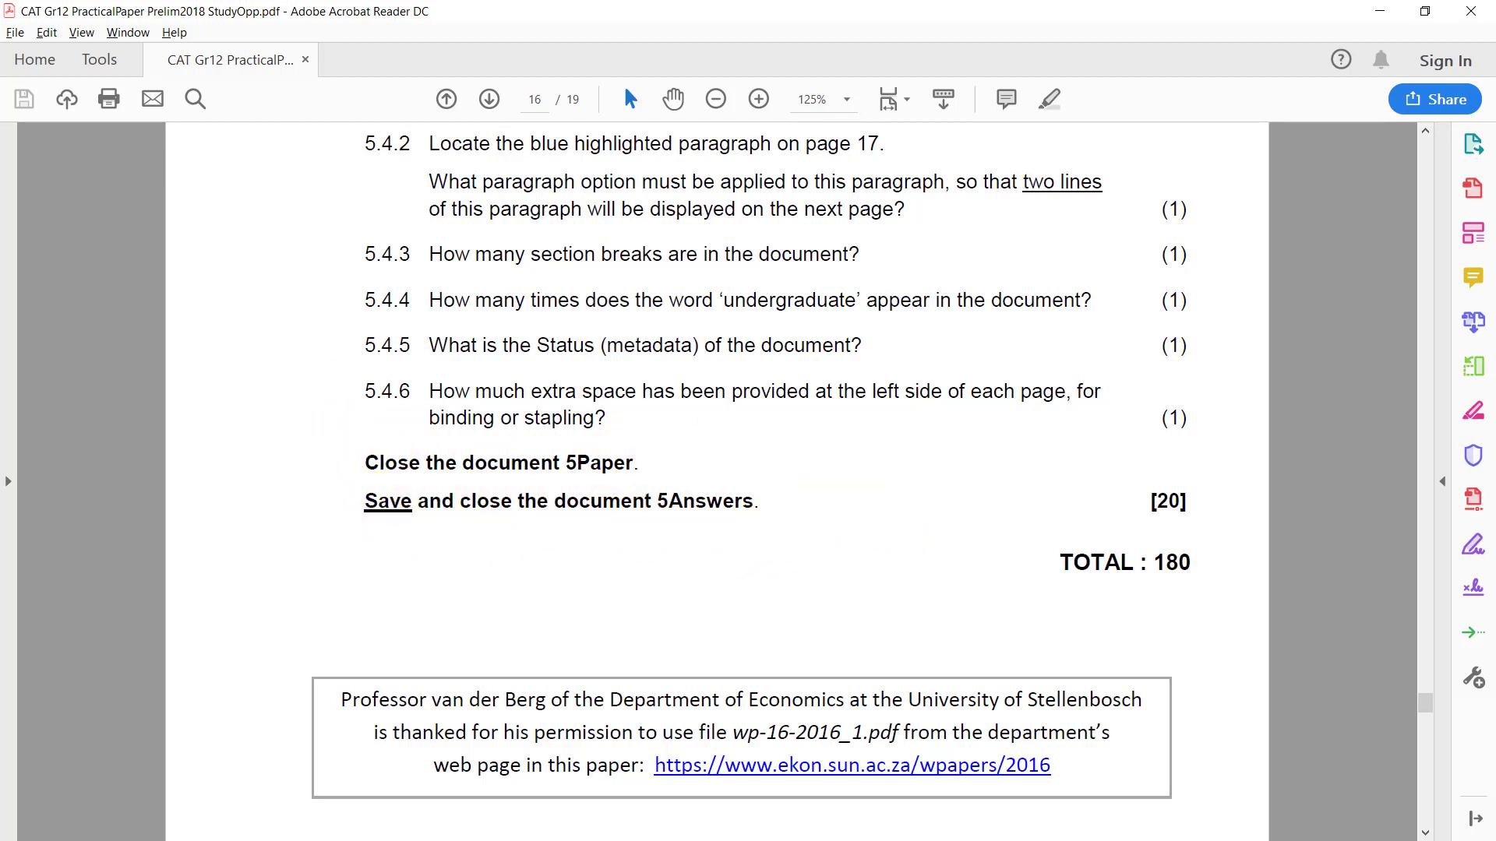
{"action": "key", "text": "alt+Tab"}
{"action": "key", "text": "ctrl+s"}
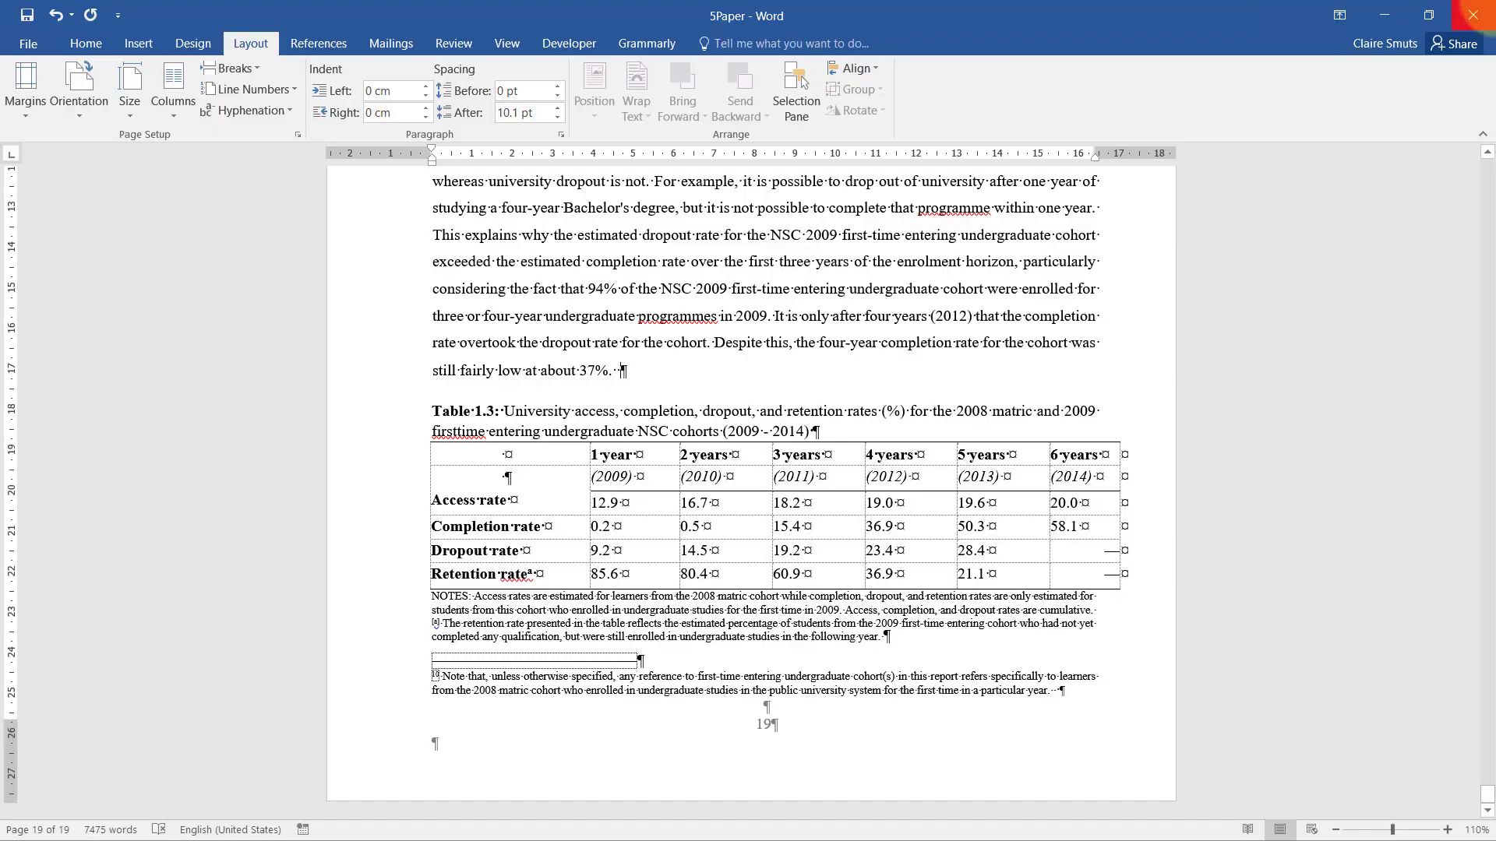